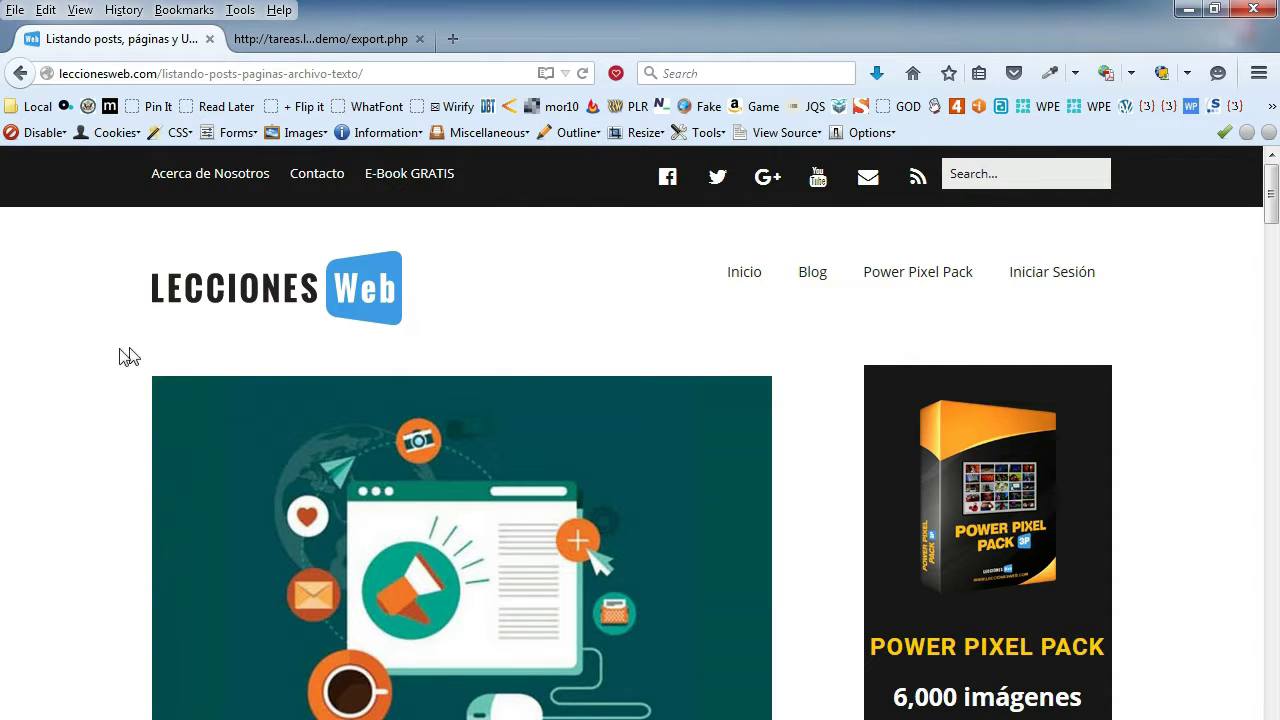
Read through the article on listing blog posts, pages and URLs, including the script's status=publish and status=any options and the export.php instructions.
scroll(89, 378, "down", 3)
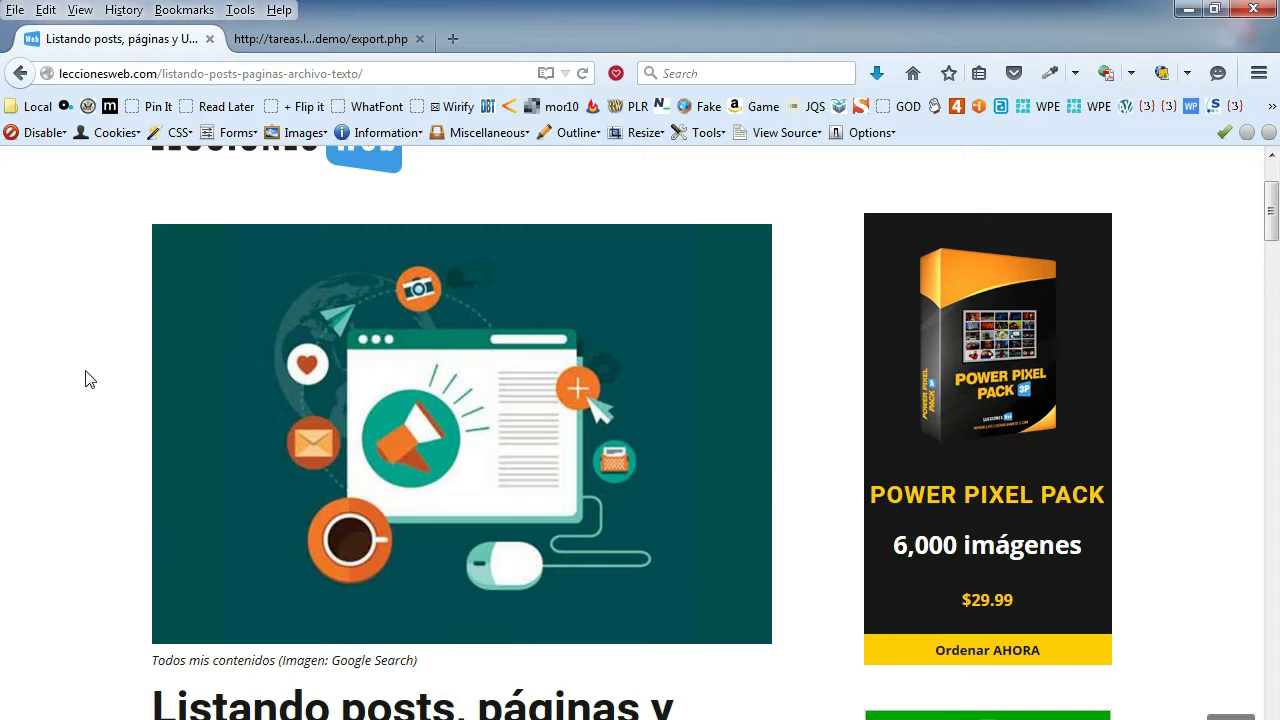
scroll(85, 378, "down", 3)
scroll(85, 378, "down", 4)
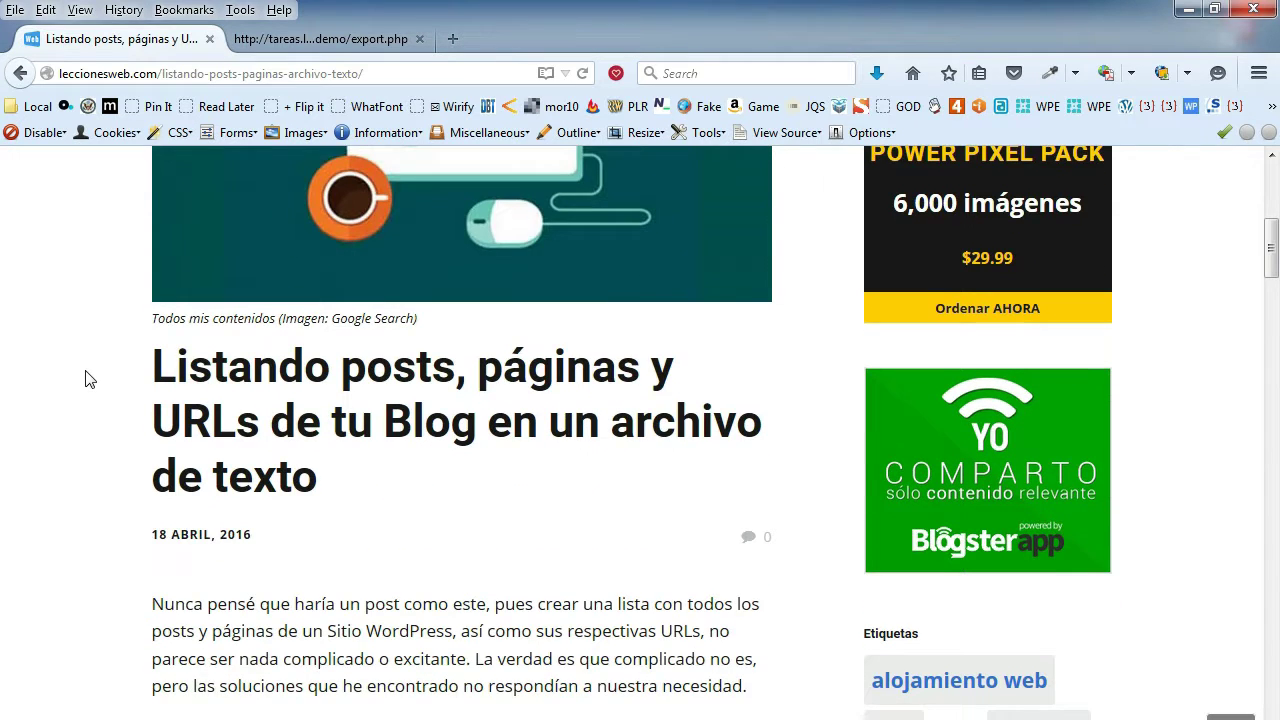
scroll(85, 378, "down", 3)
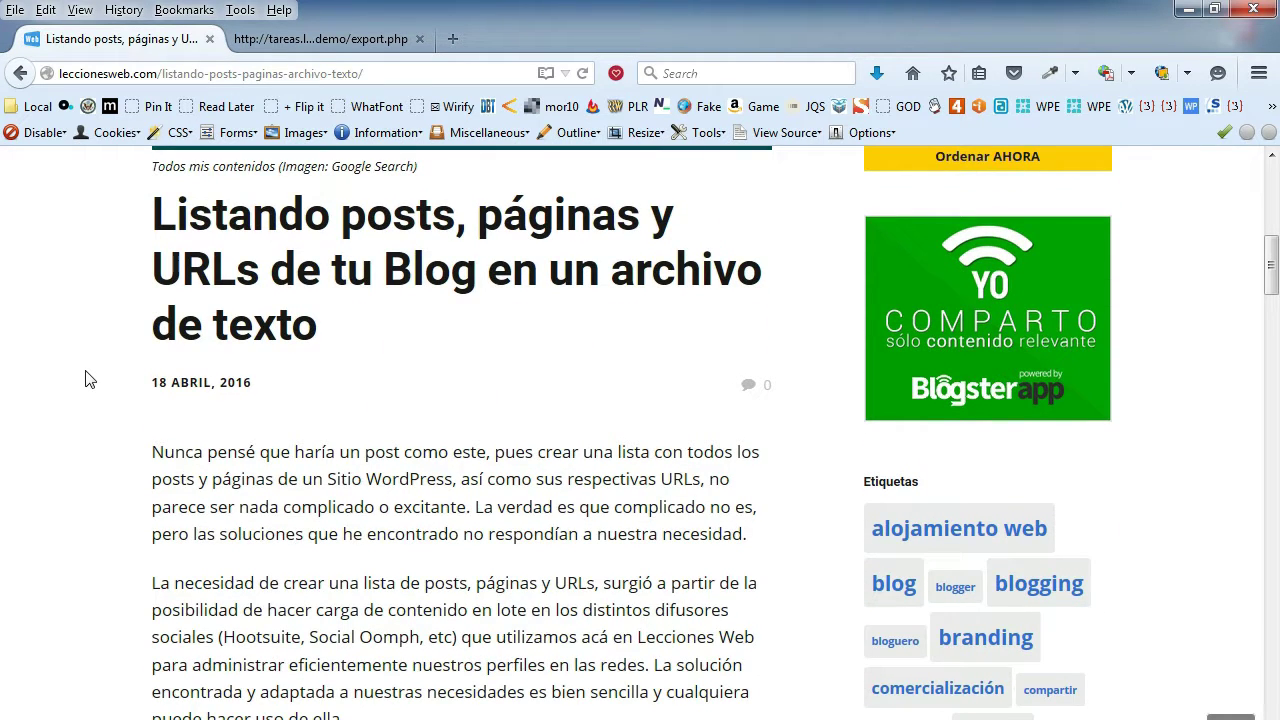
scroll(87, 378, "up", 1)
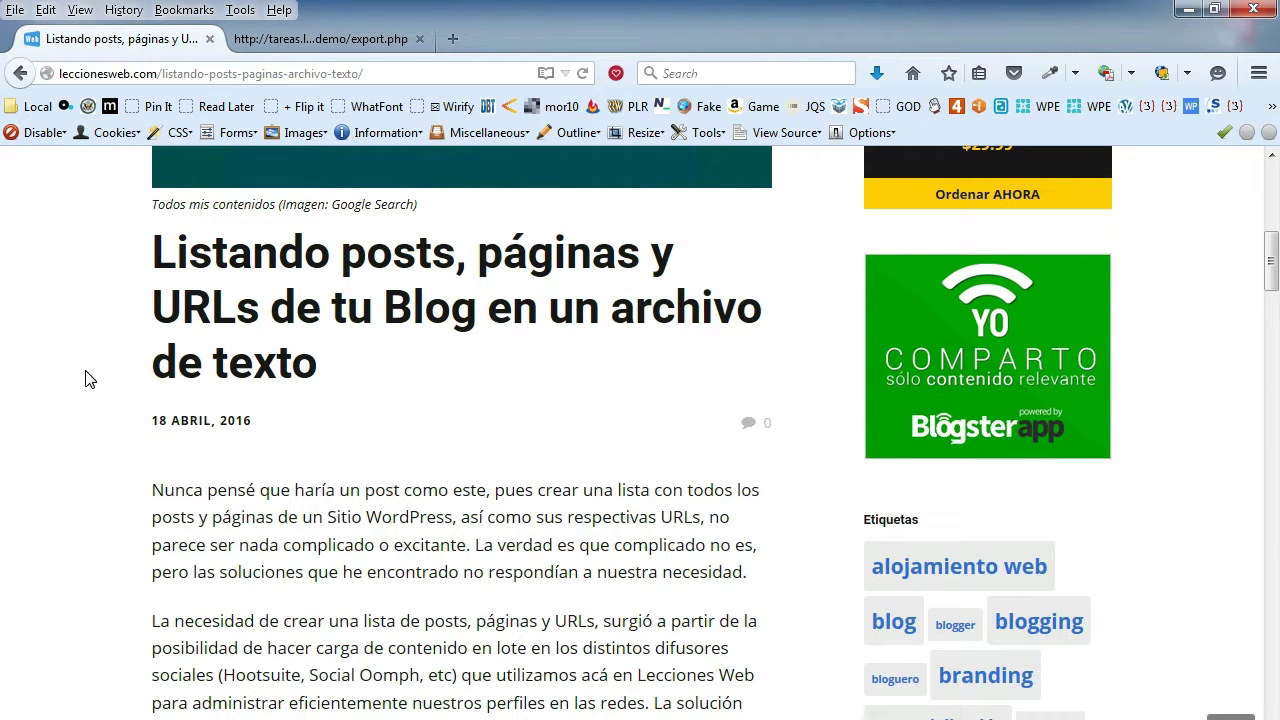
scroll(110, 378, "down", 2)
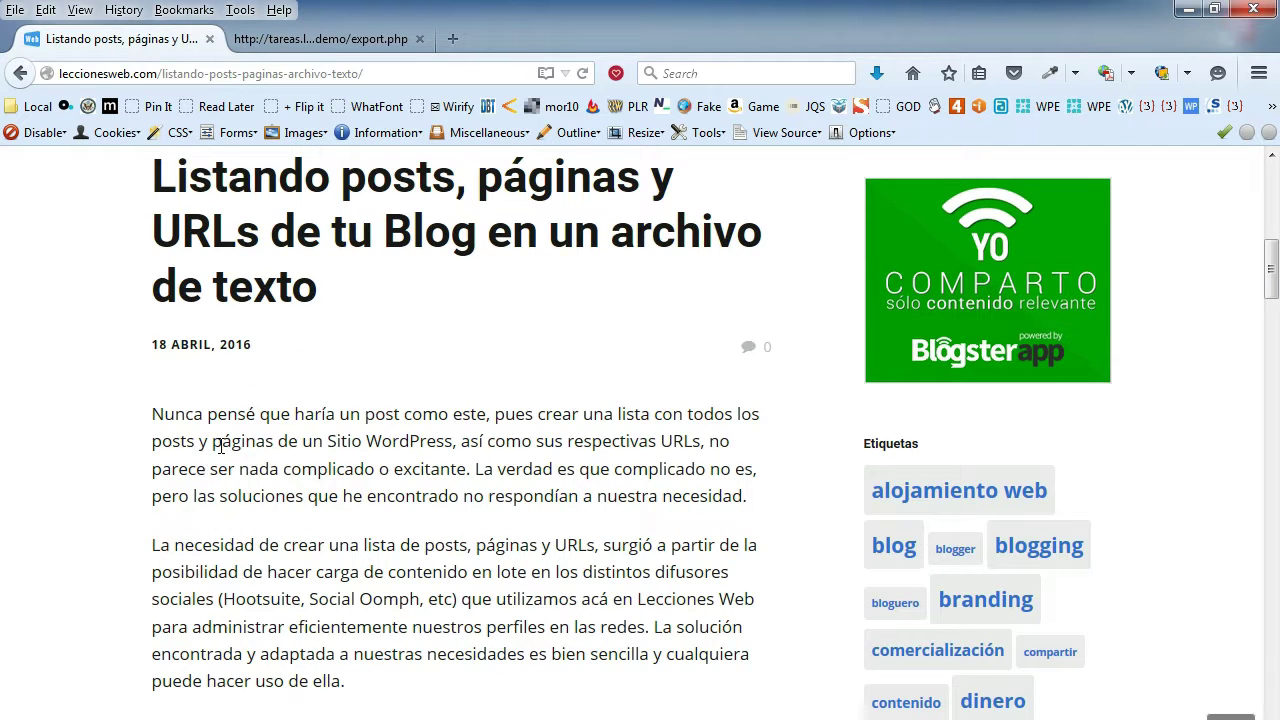
scroll(260, 450, "down", 5)
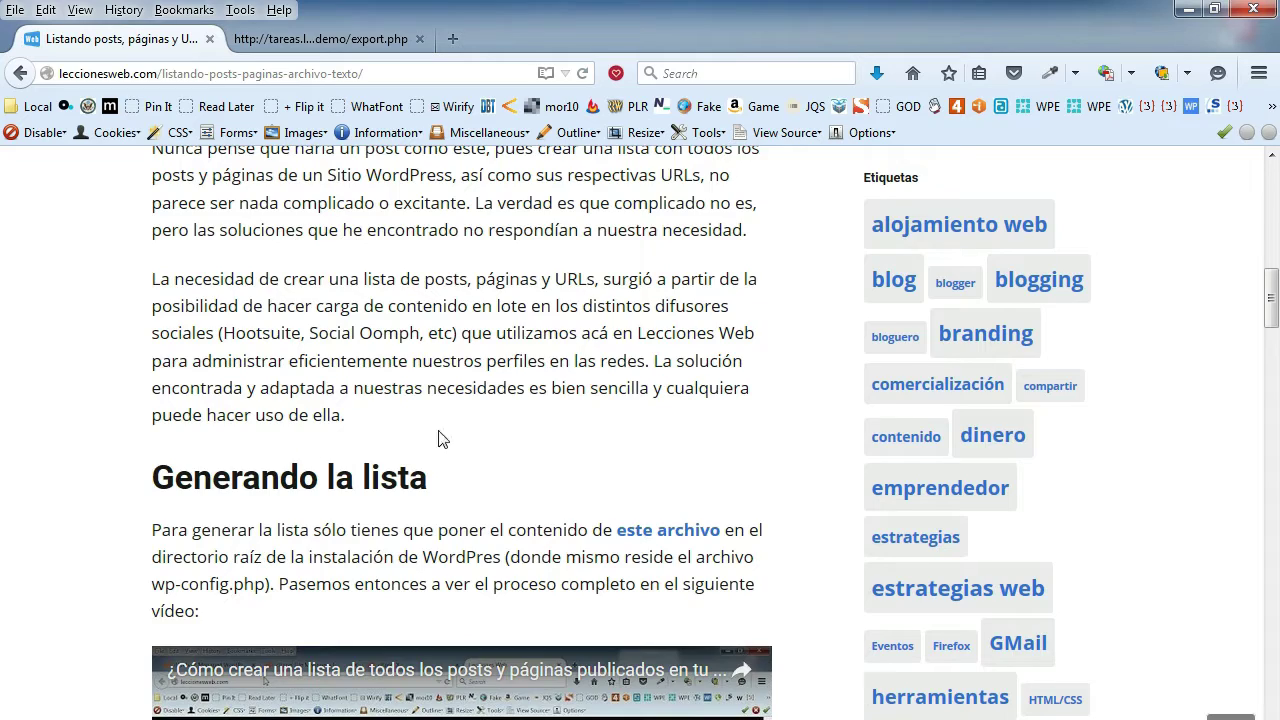
scroll(624, 452, "down", 7)
scroll(797, 424, "down", 11)
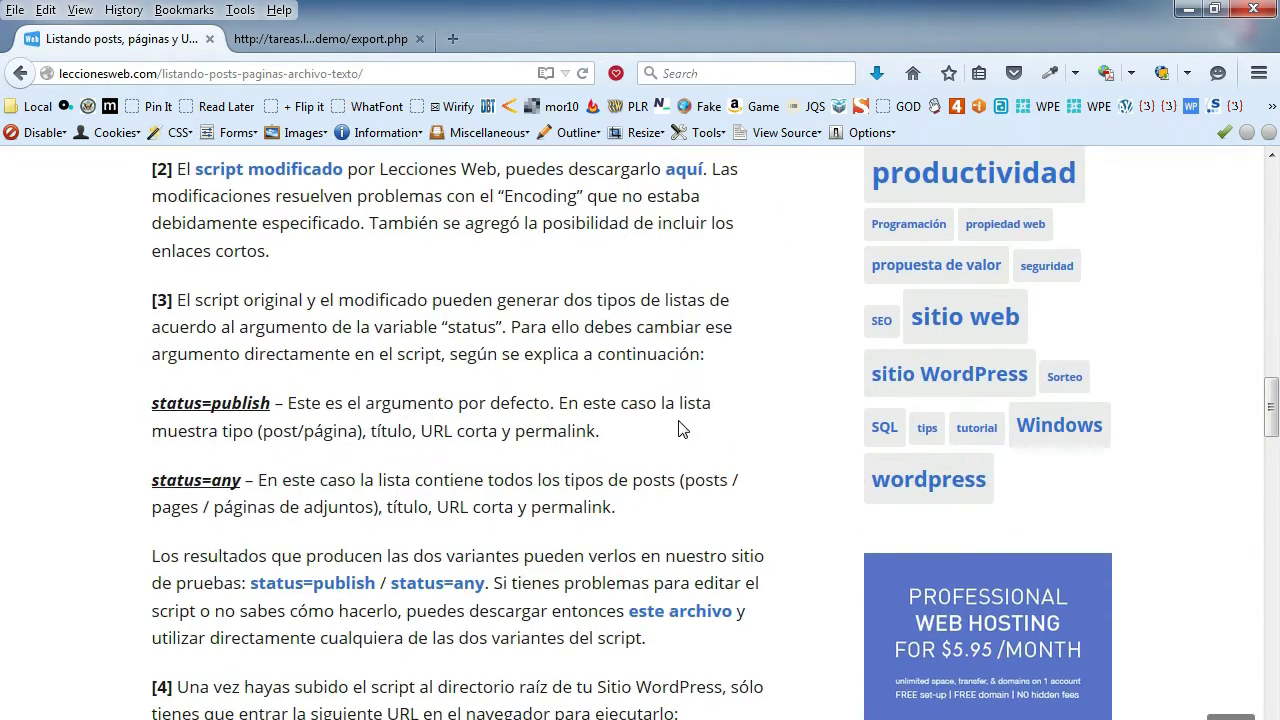
scroll(678, 428, "down", 4)
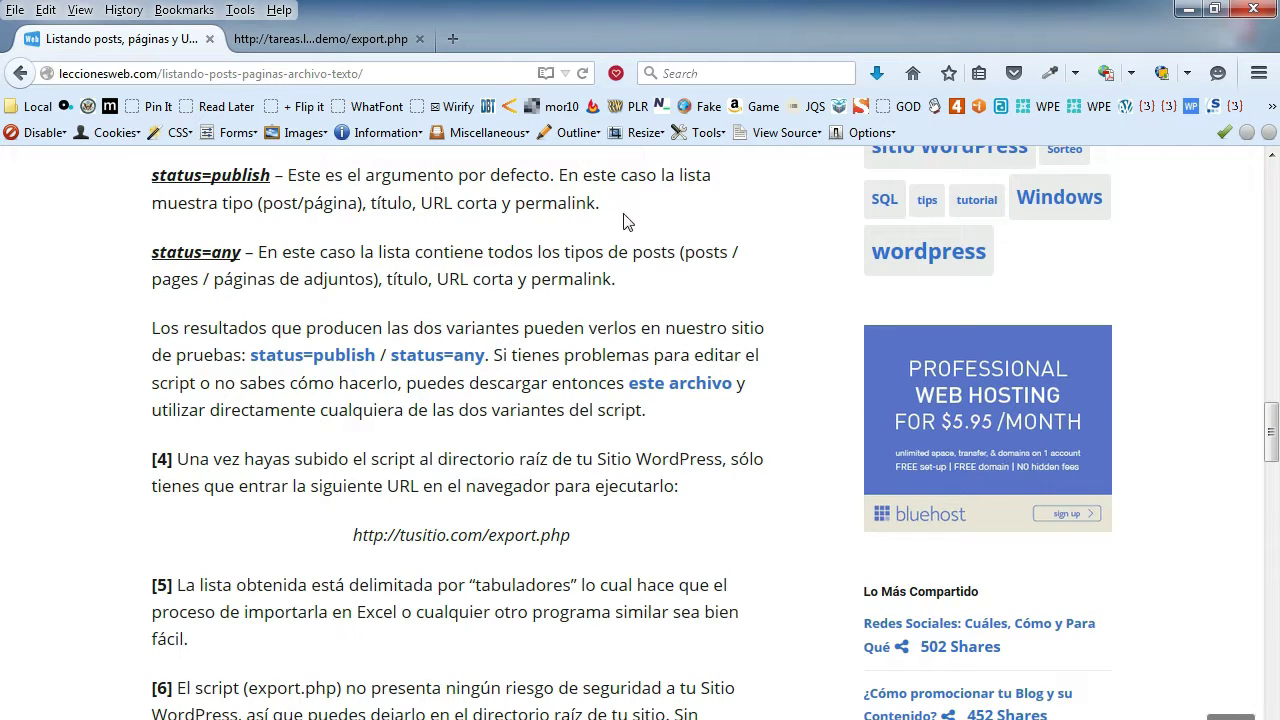
Copy the entire list of posts and URLs from the export.php page into a new Notepad document.
left_click(313, 44)
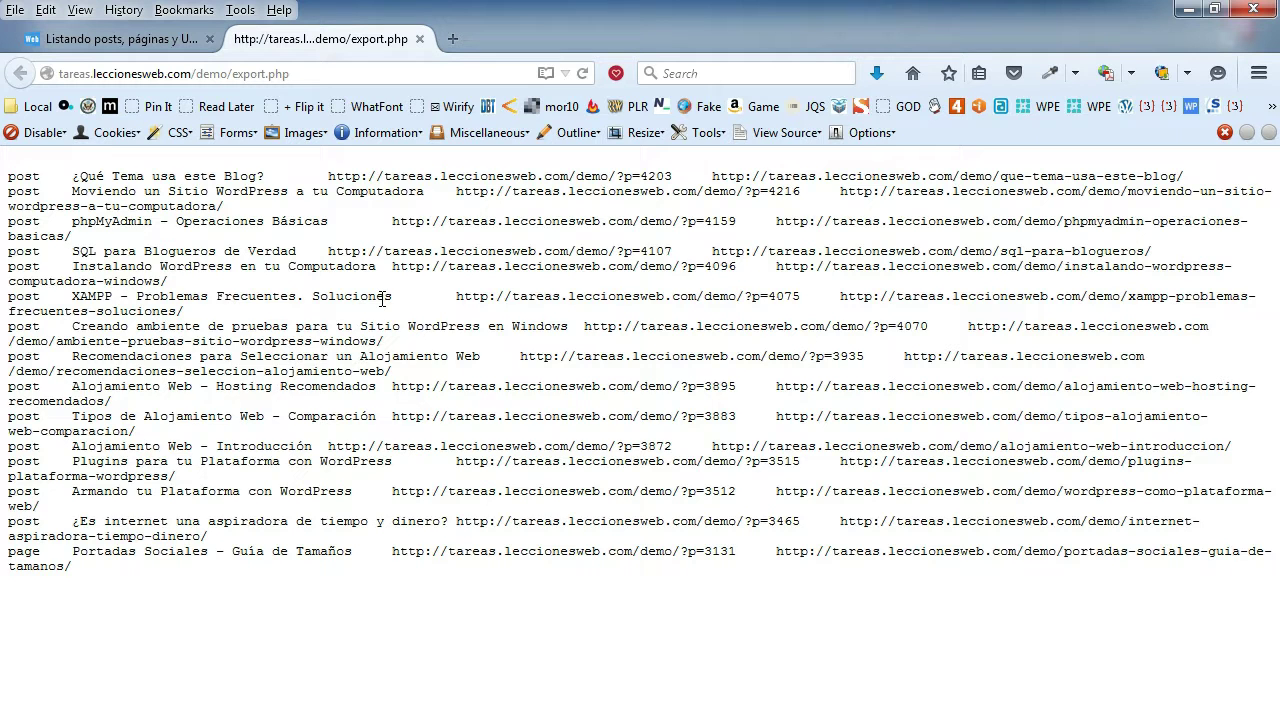
key("ctrl+a")
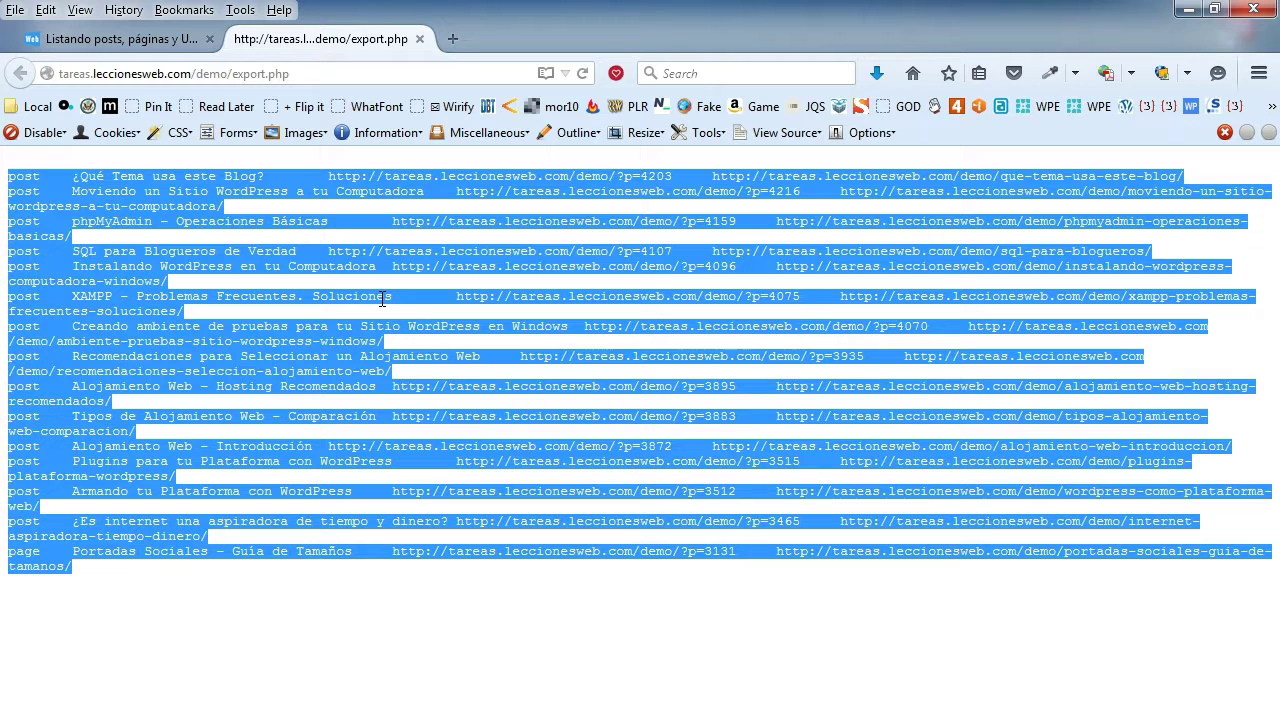
key("super")
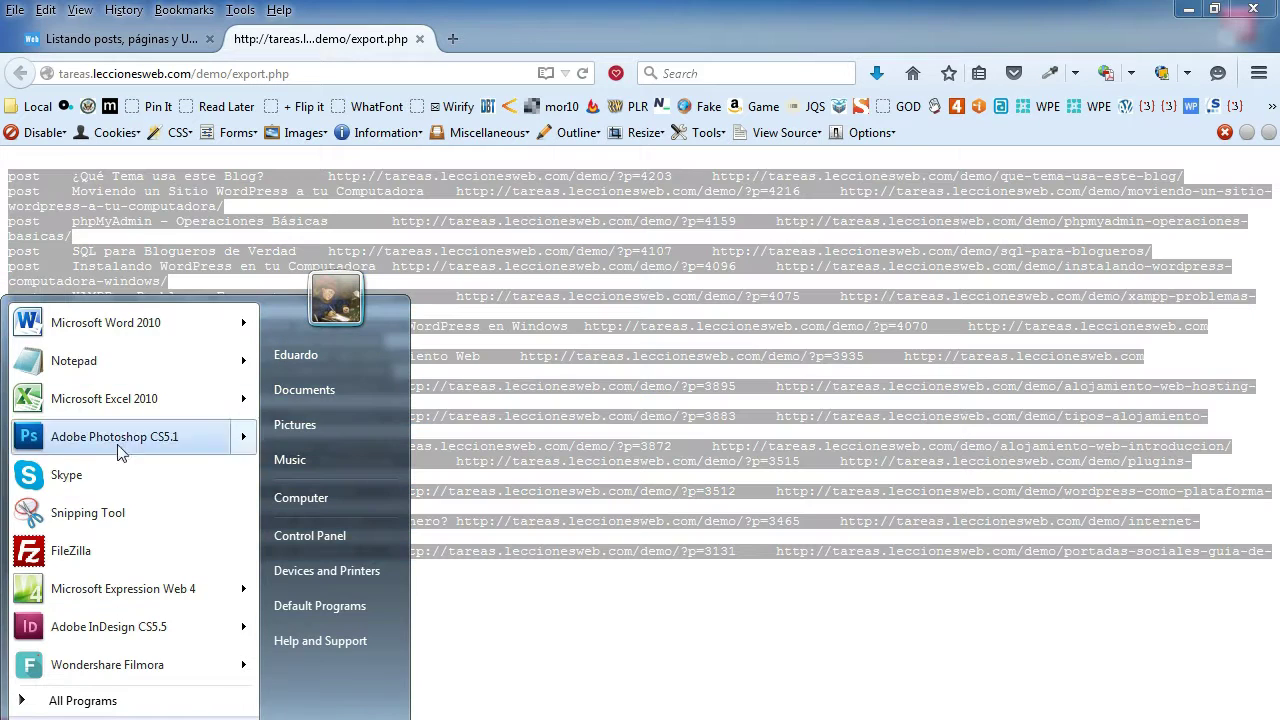
left_click(64, 370)
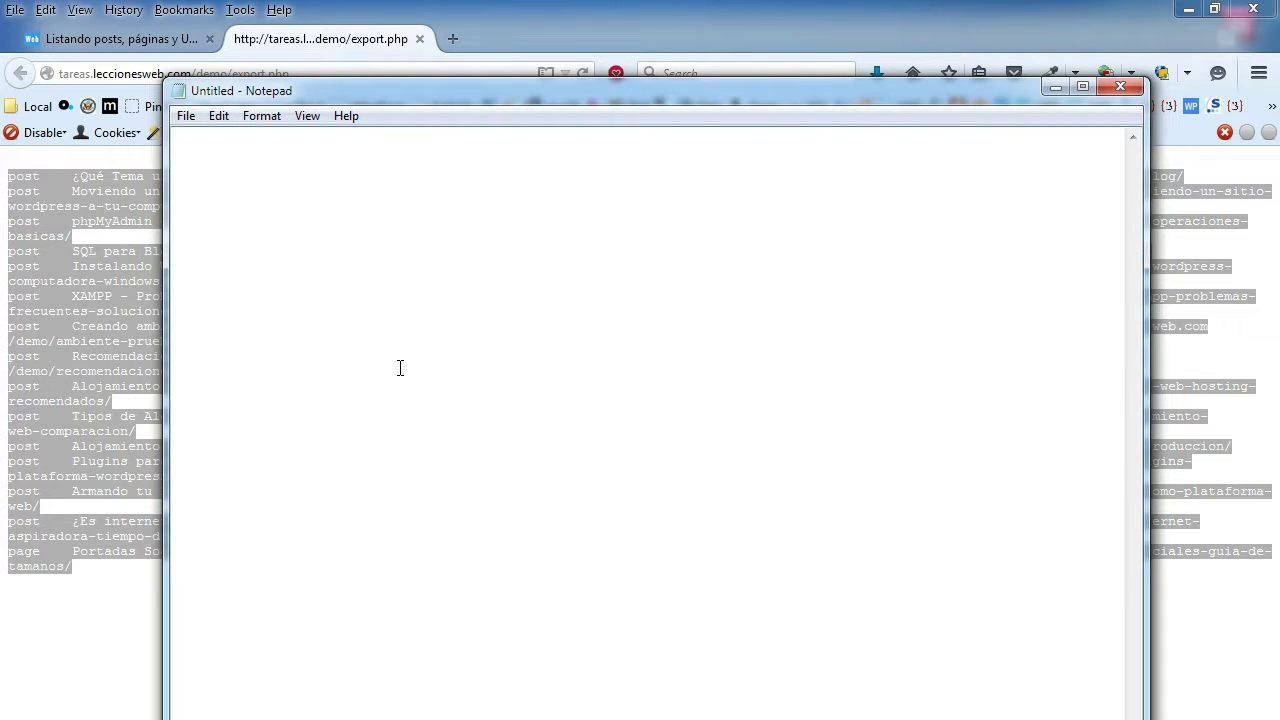
key("ctrl+v")
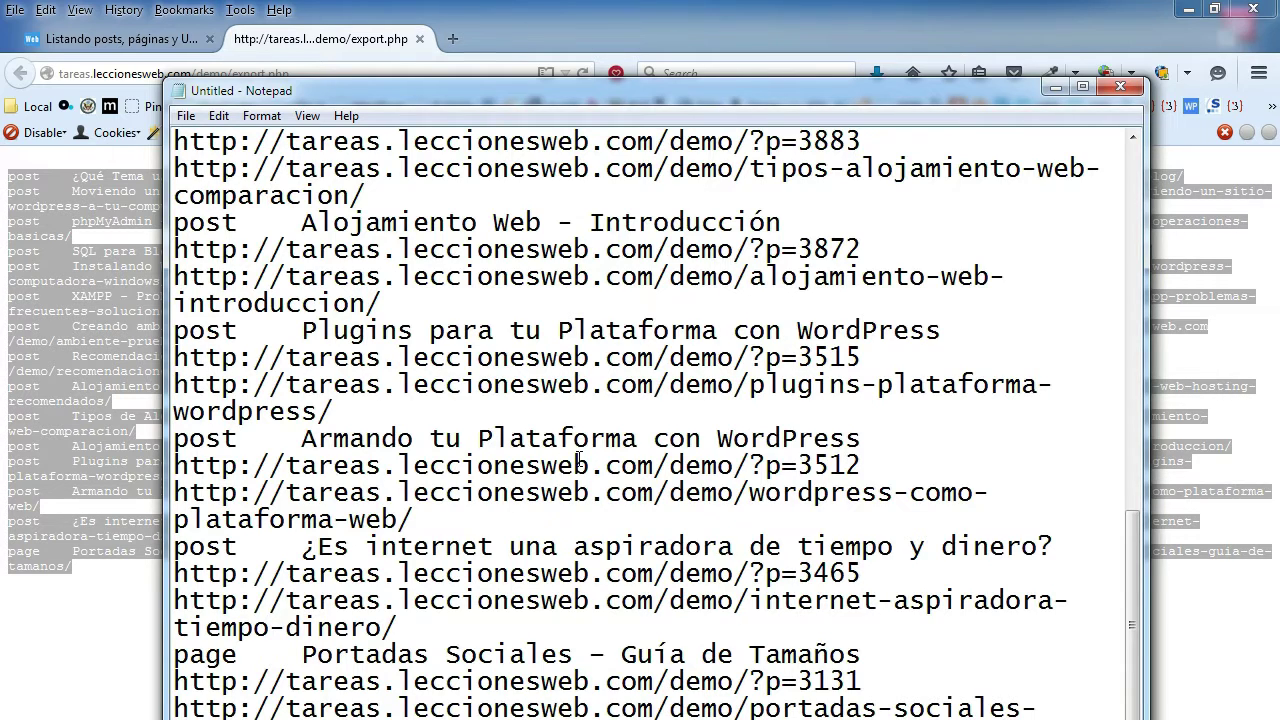
scroll(578, 459, "up", 12)
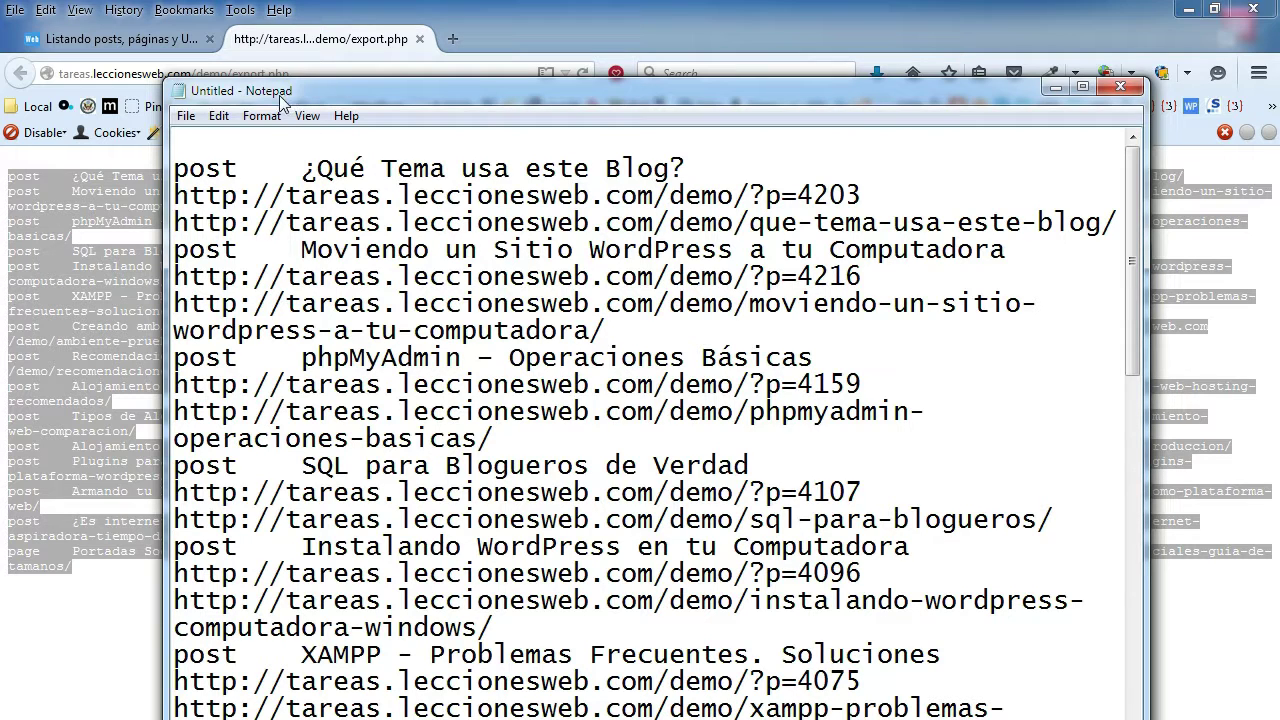
Save the pasted list as a text file named Export in the Proceso folder on the desktop.
left_click(184, 118)
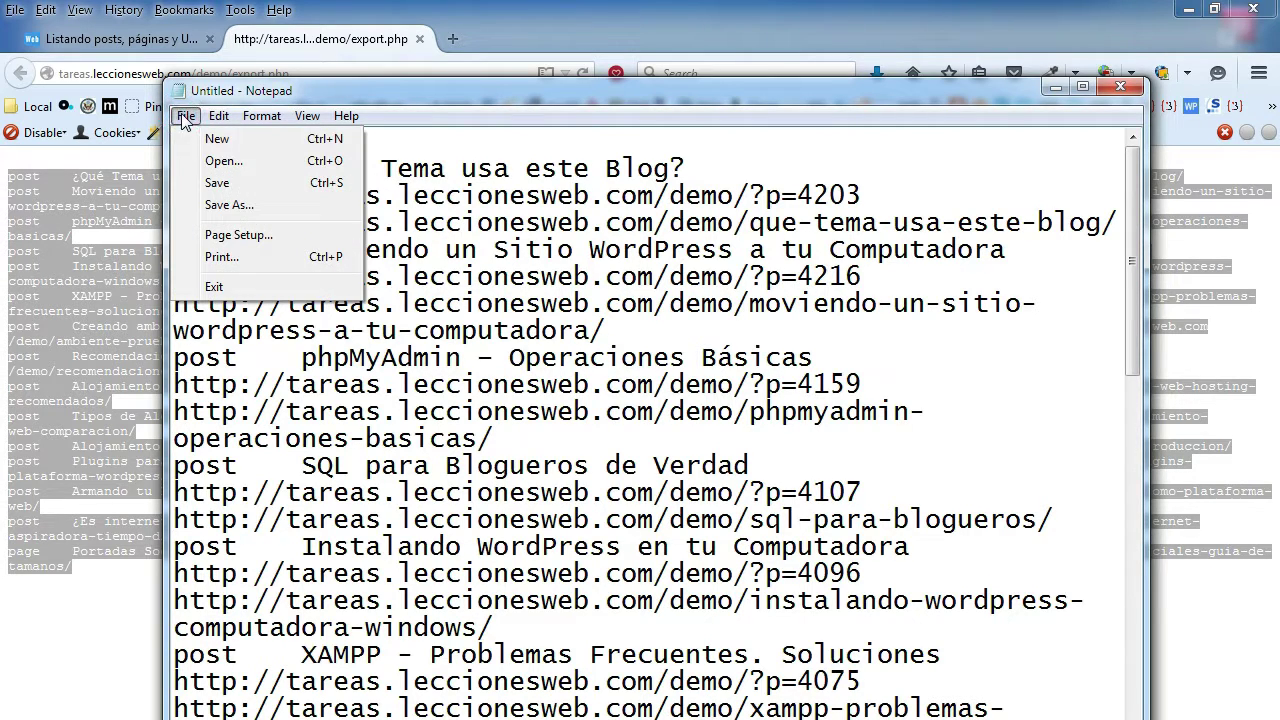
left_click(222, 205)
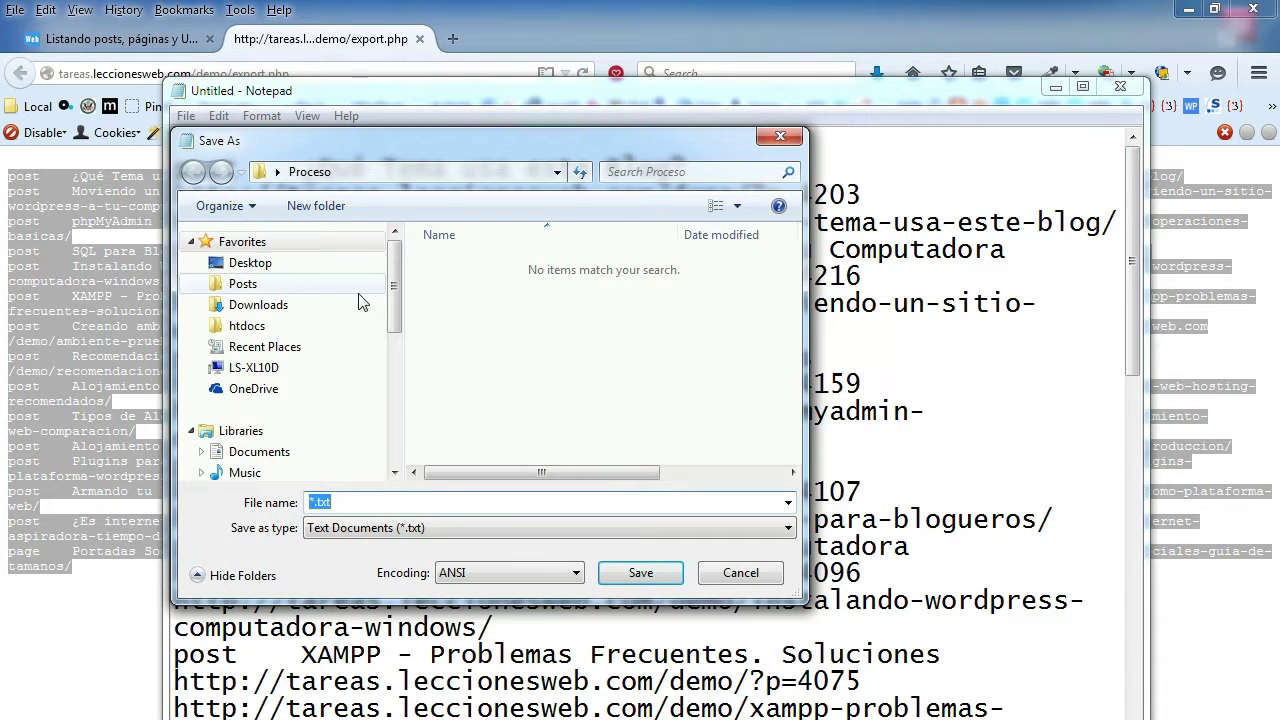
left_click(255, 265)
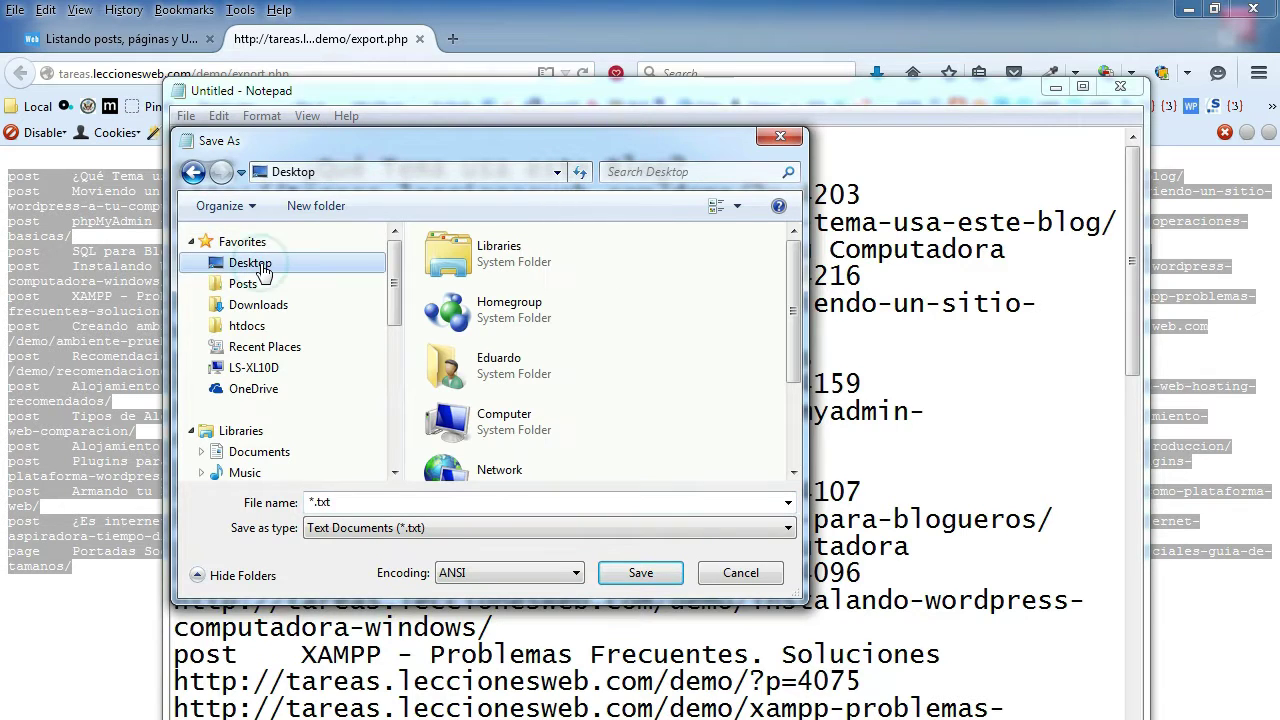
left_click(487, 432)
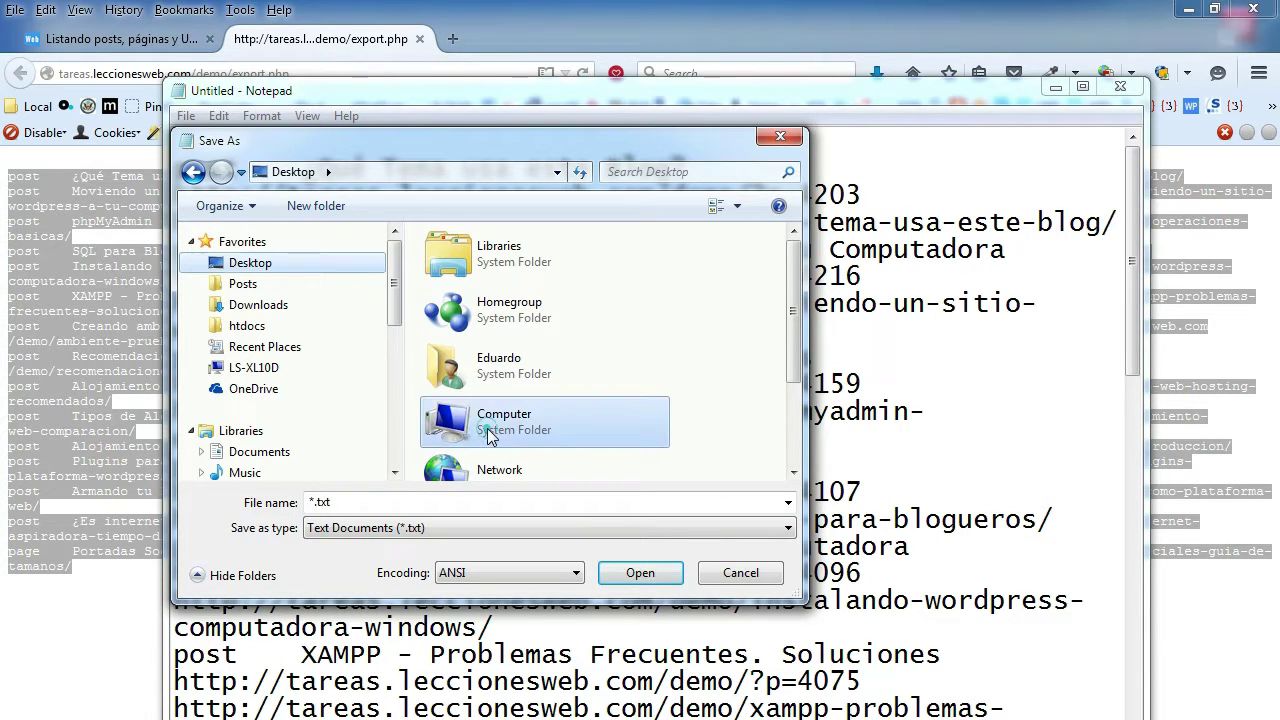
scroll(487, 432, "down", 2)
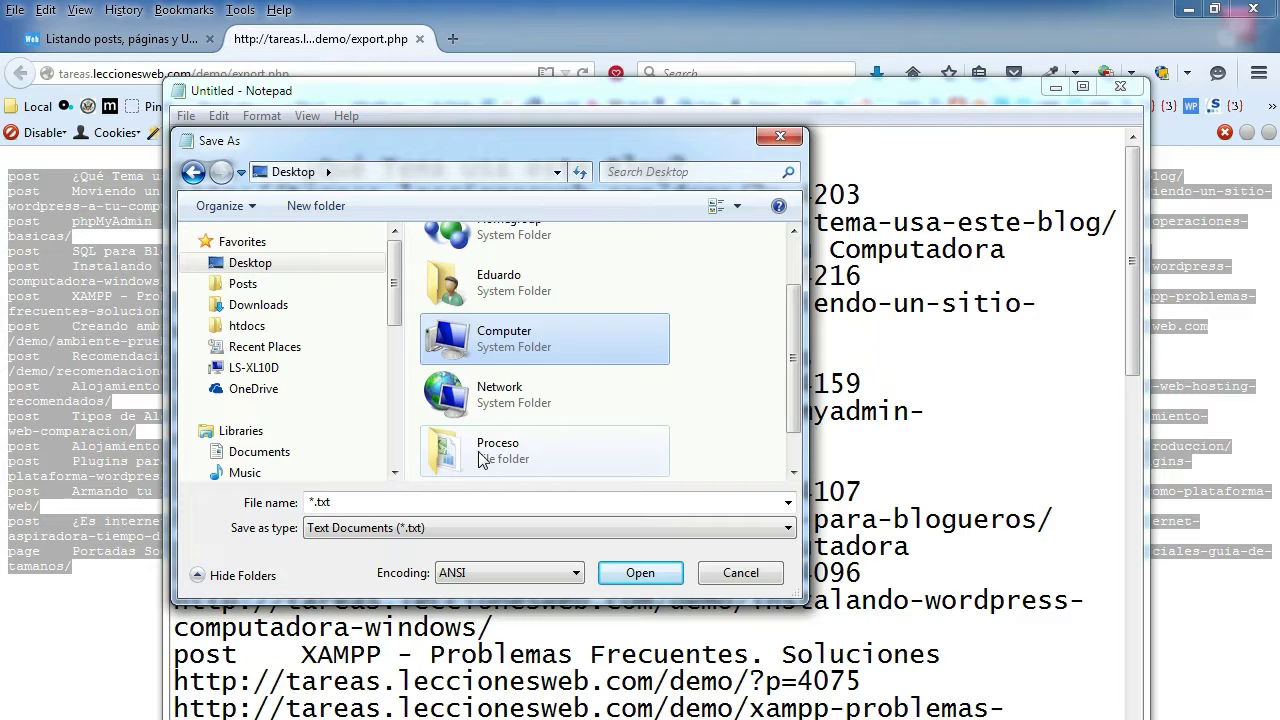
double_click(478, 456)
left_click(420, 503)
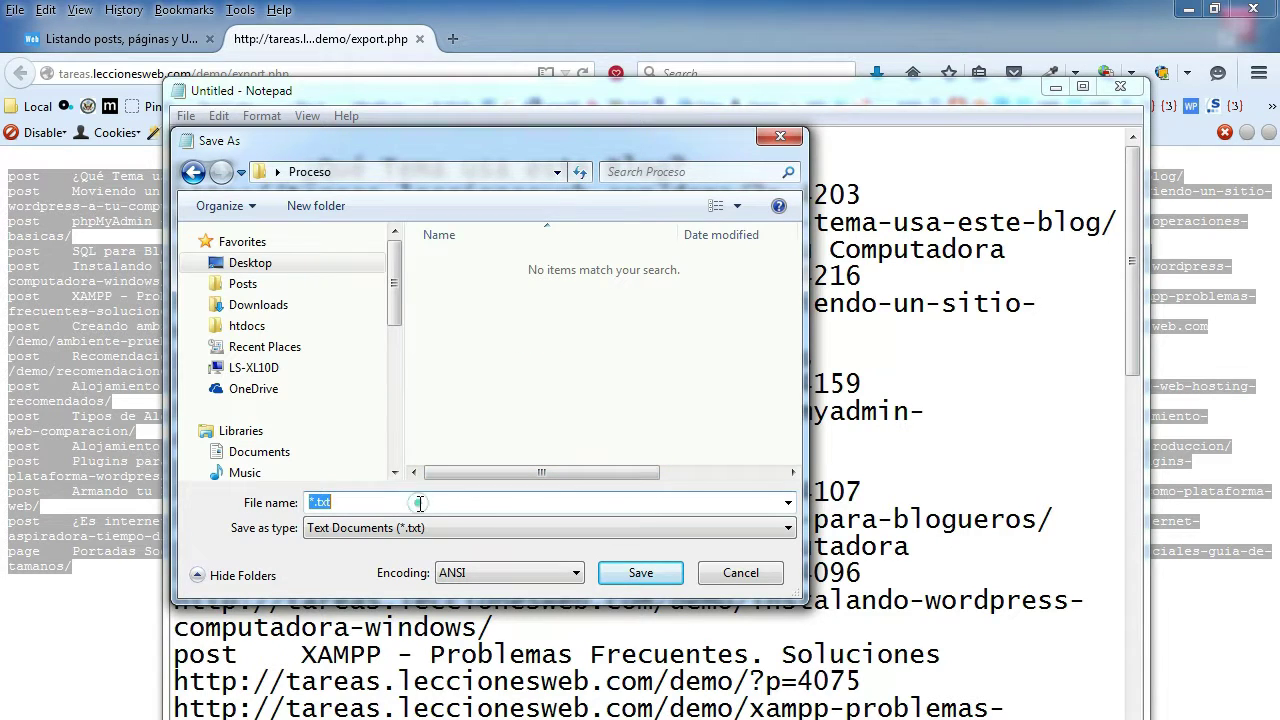
type("Export")
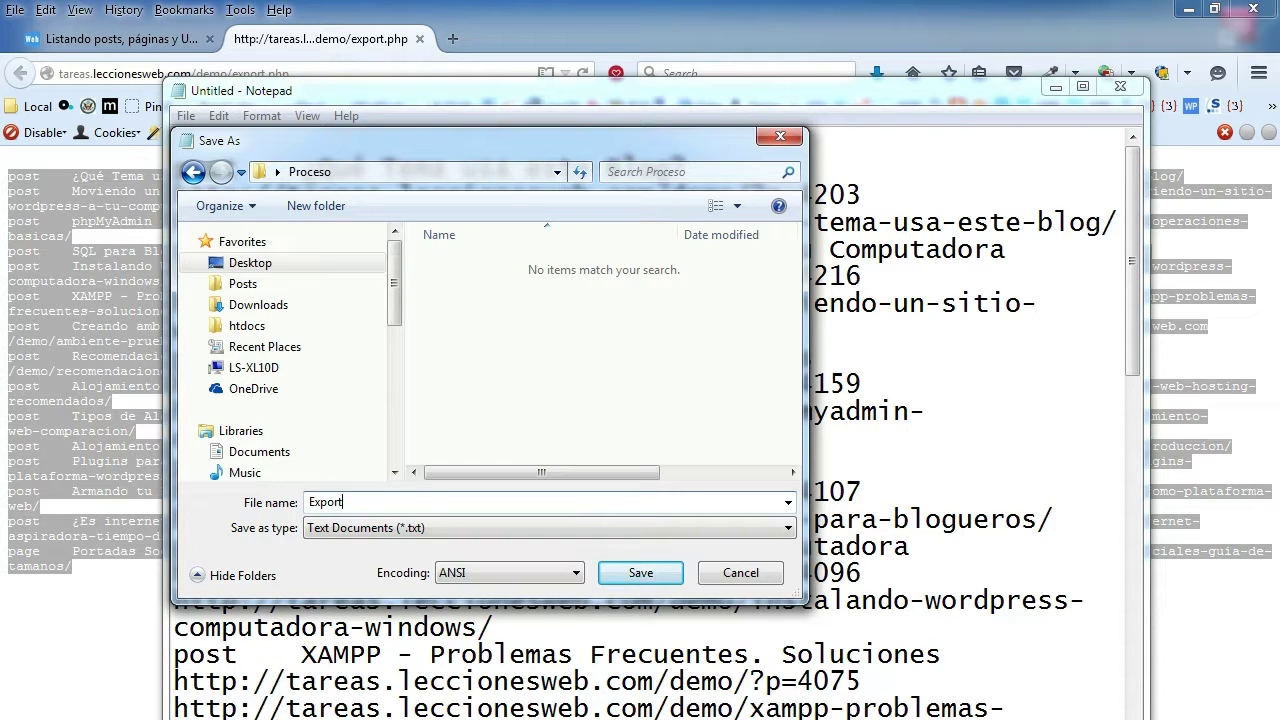
key("Return")
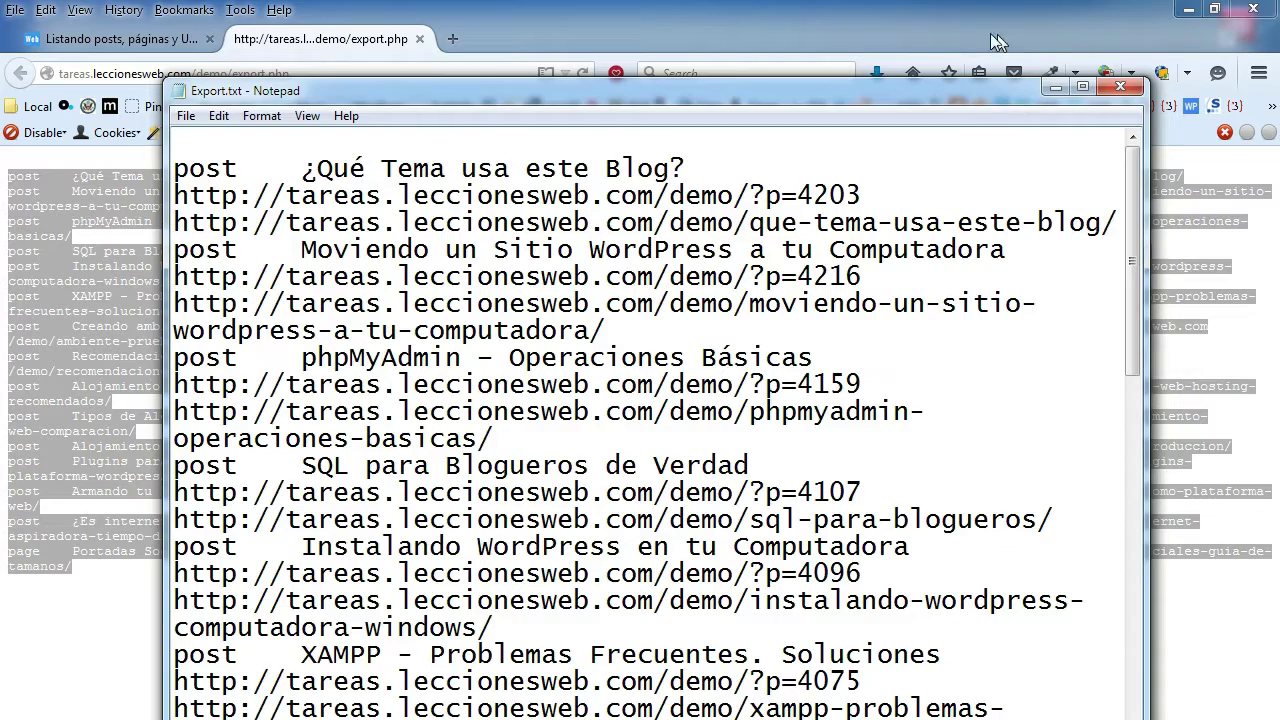
Close the saved text file, leave the browser, and switch to Microsoft Excel 2010 with a blank workbook.
left_click(1131, 90)
left_click(344, 442)
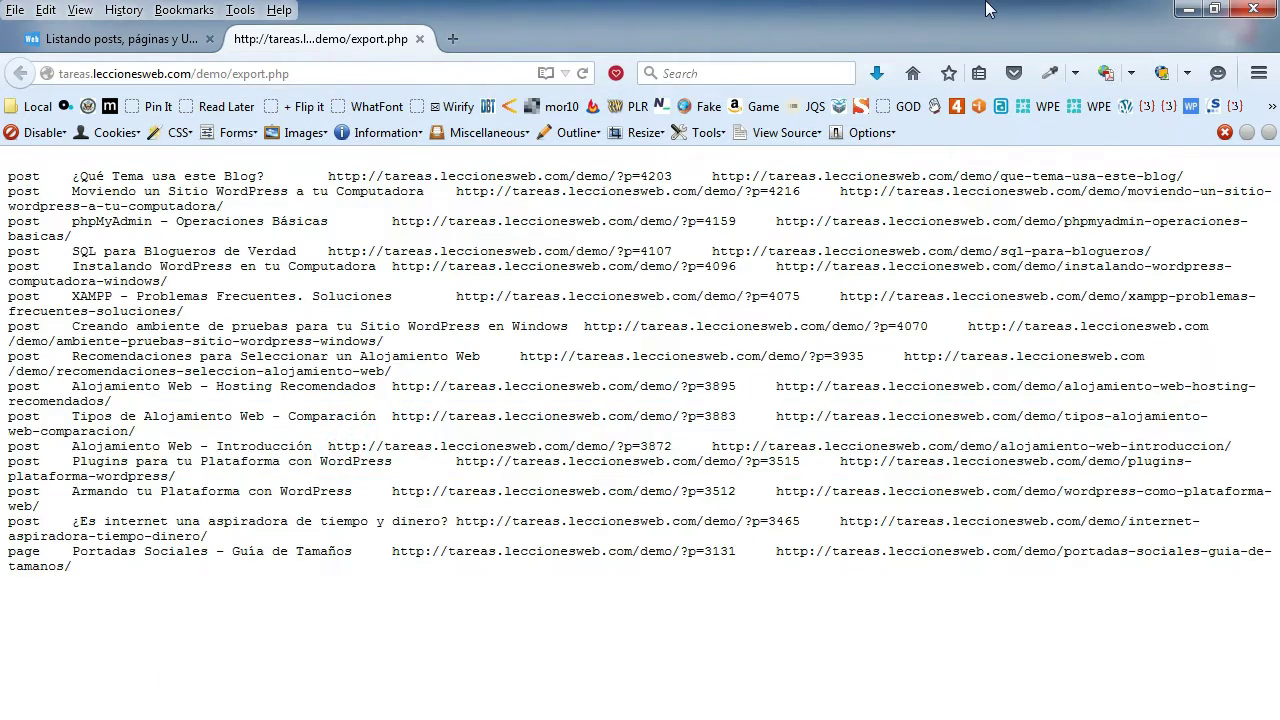
left_click(1186, 10)
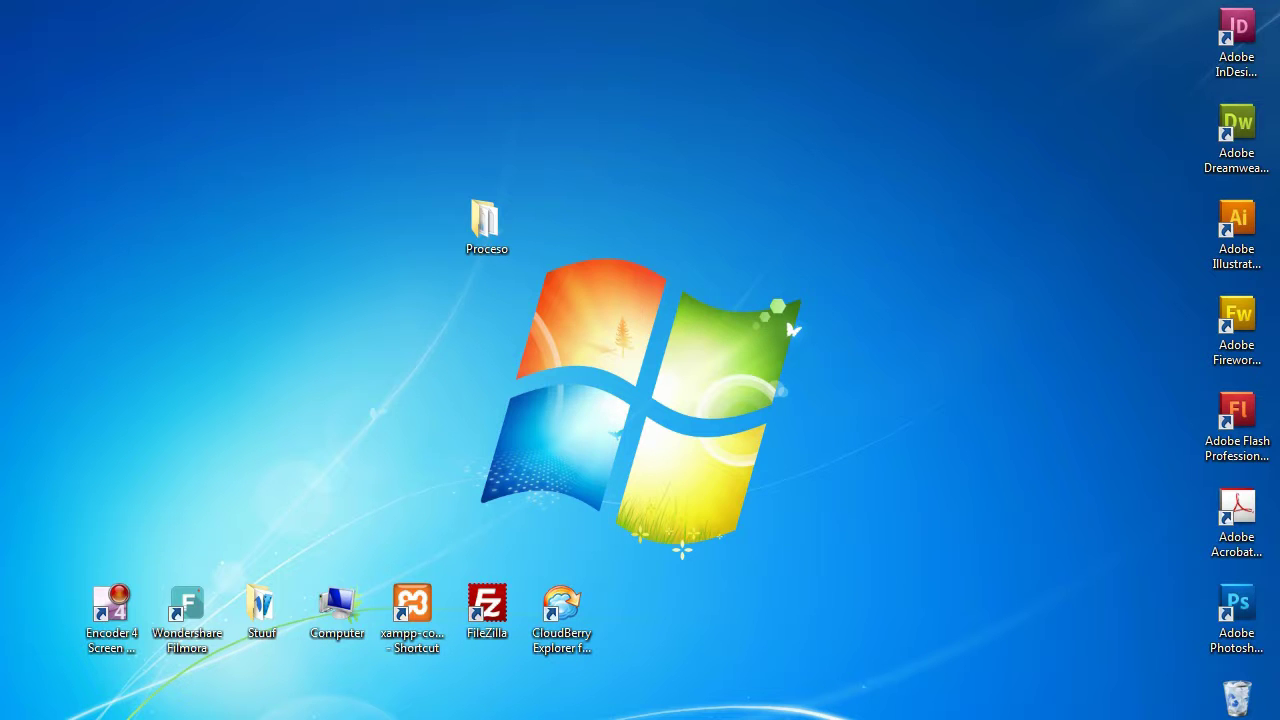
key("super")
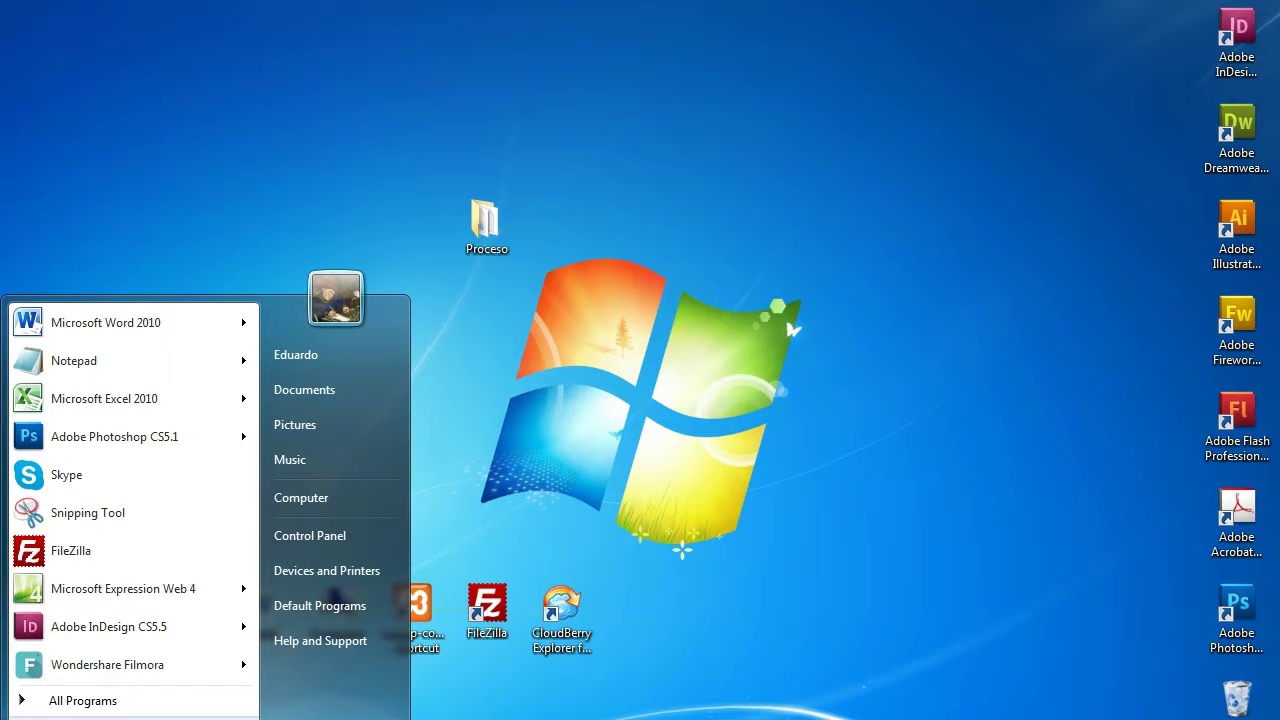
left_click(68, 399)
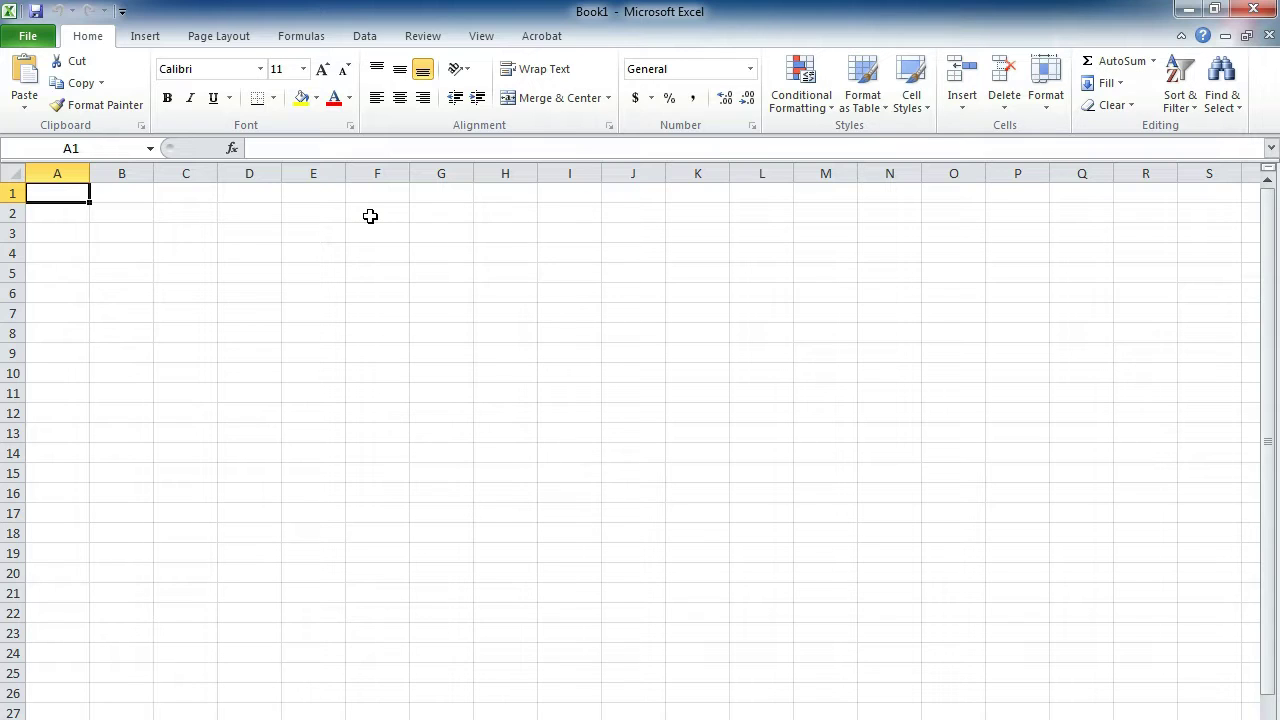
Start a text data import using Export.txt from the Proceso folder on the desktop.
left_click(369, 37)
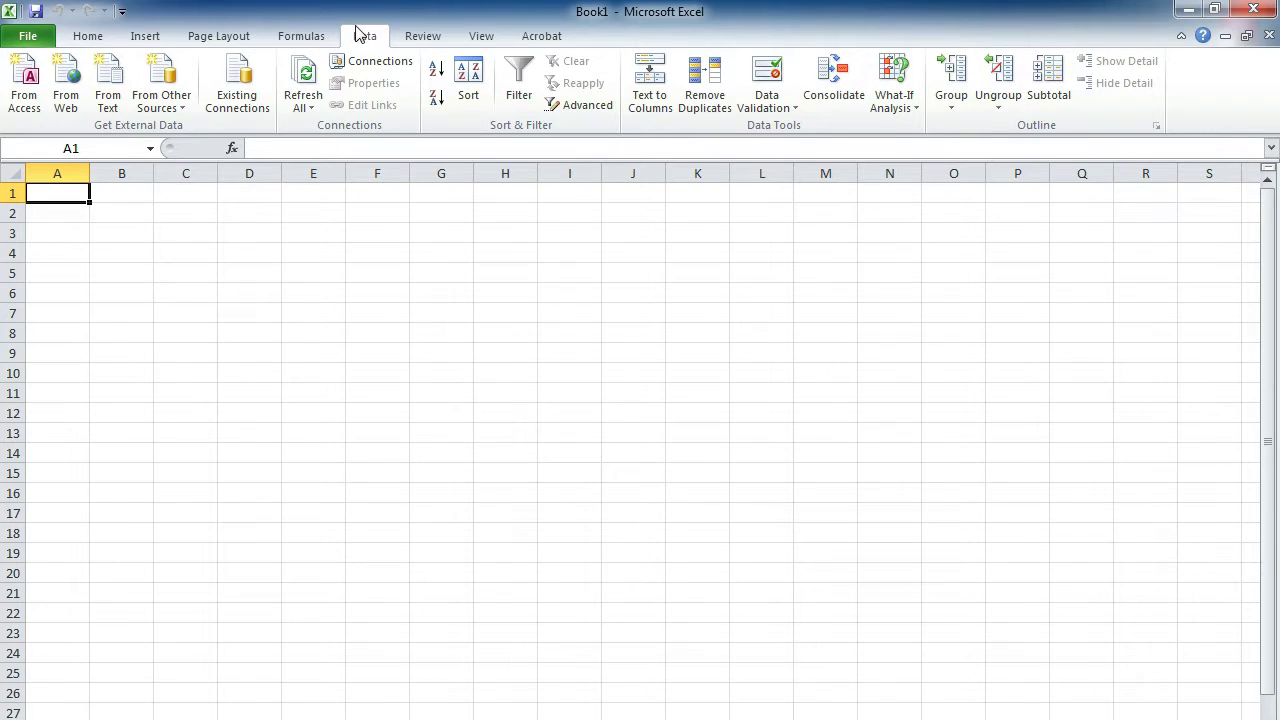
left_click(110, 90)
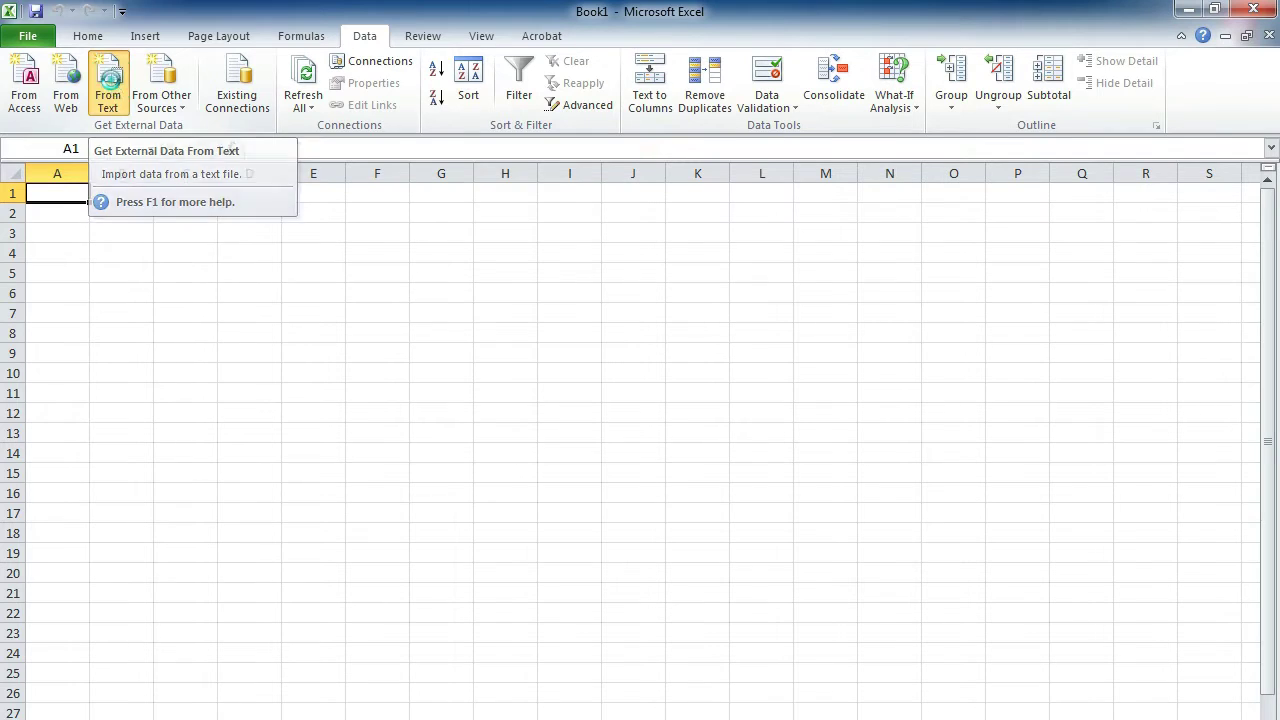
left_click(233, 271)
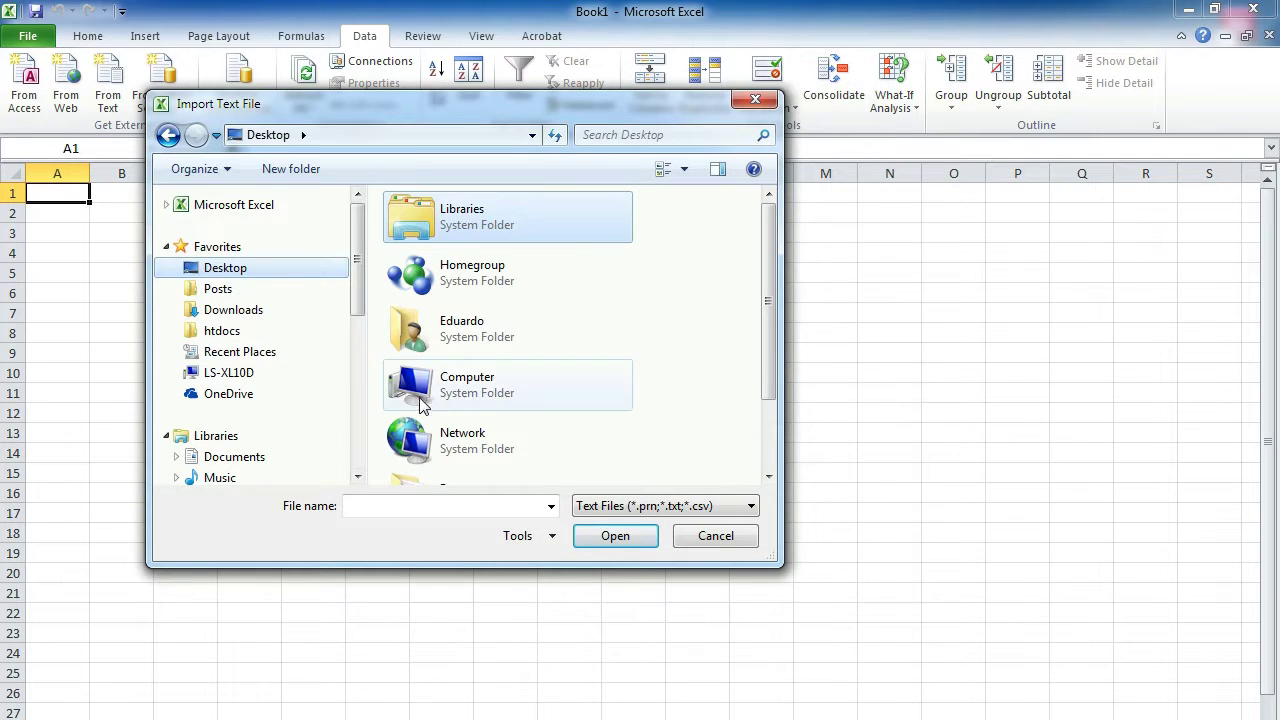
left_click(477, 396)
scroll(476, 393, "down", 1)
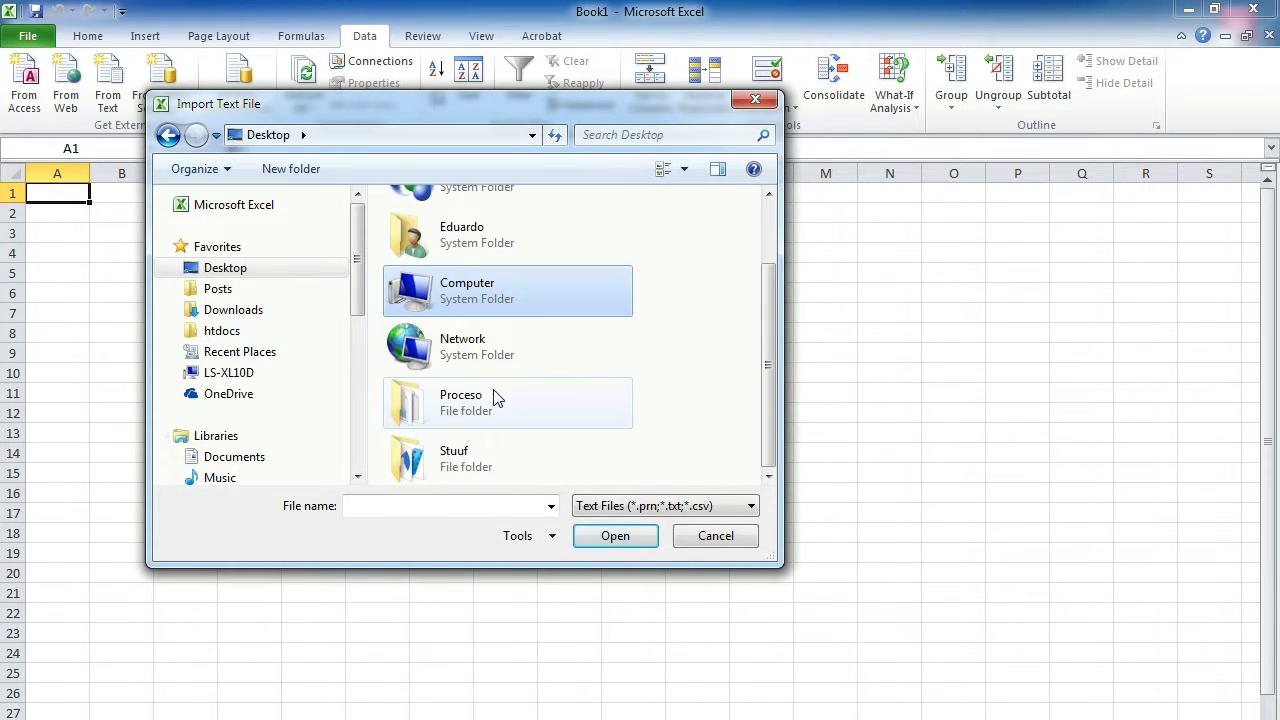
double_click(474, 408)
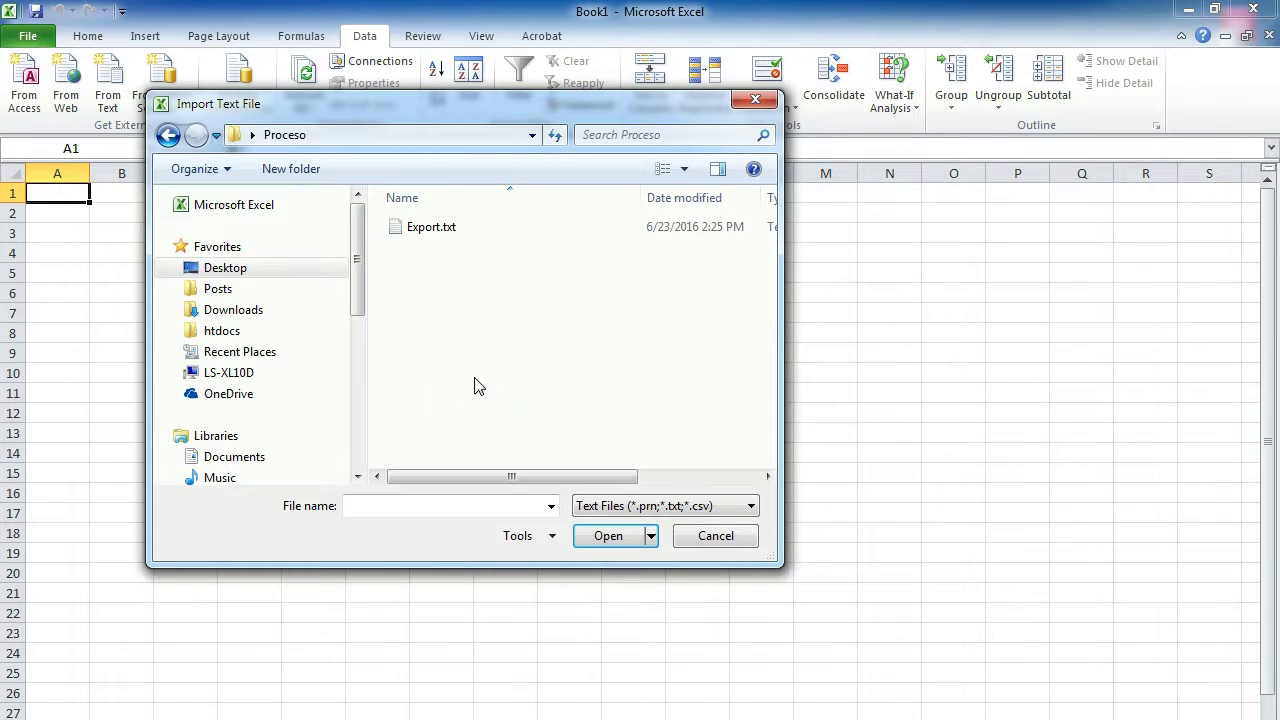
double_click(430, 228)
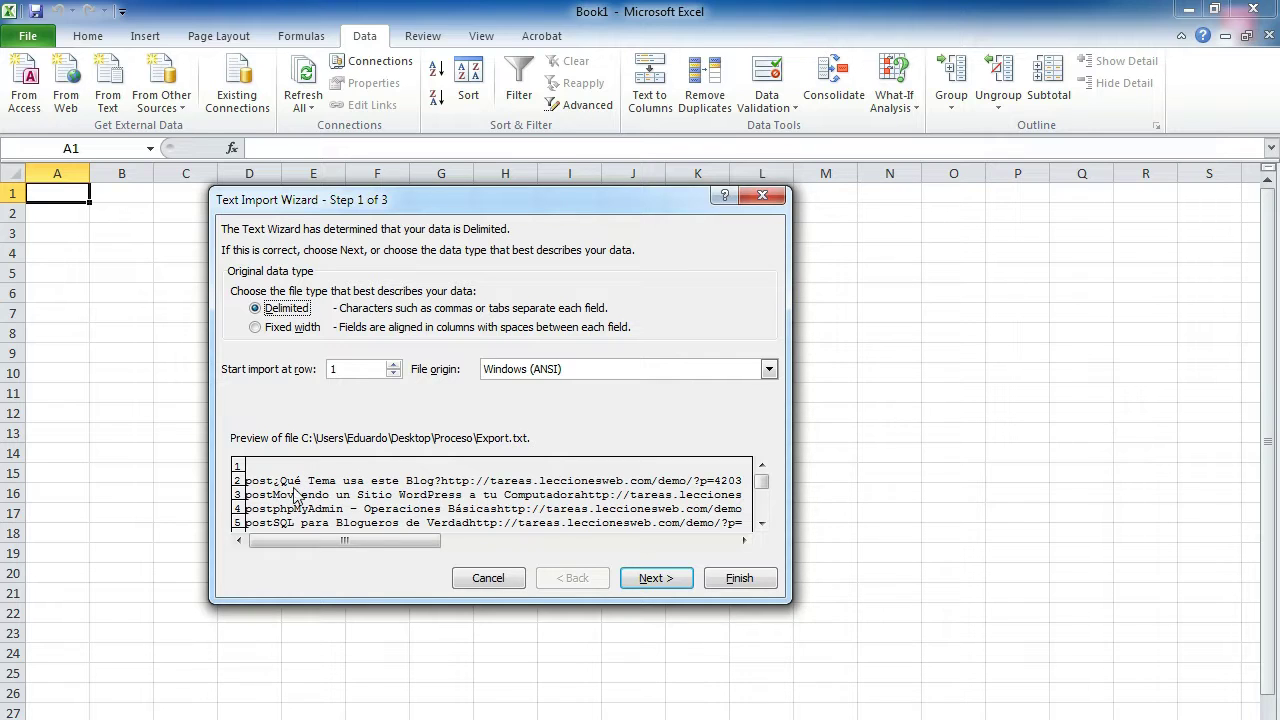
Import the text file as tab-delimited data with General column format, starting at cell A1 of the existing worksheet.
left_click(651, 580)
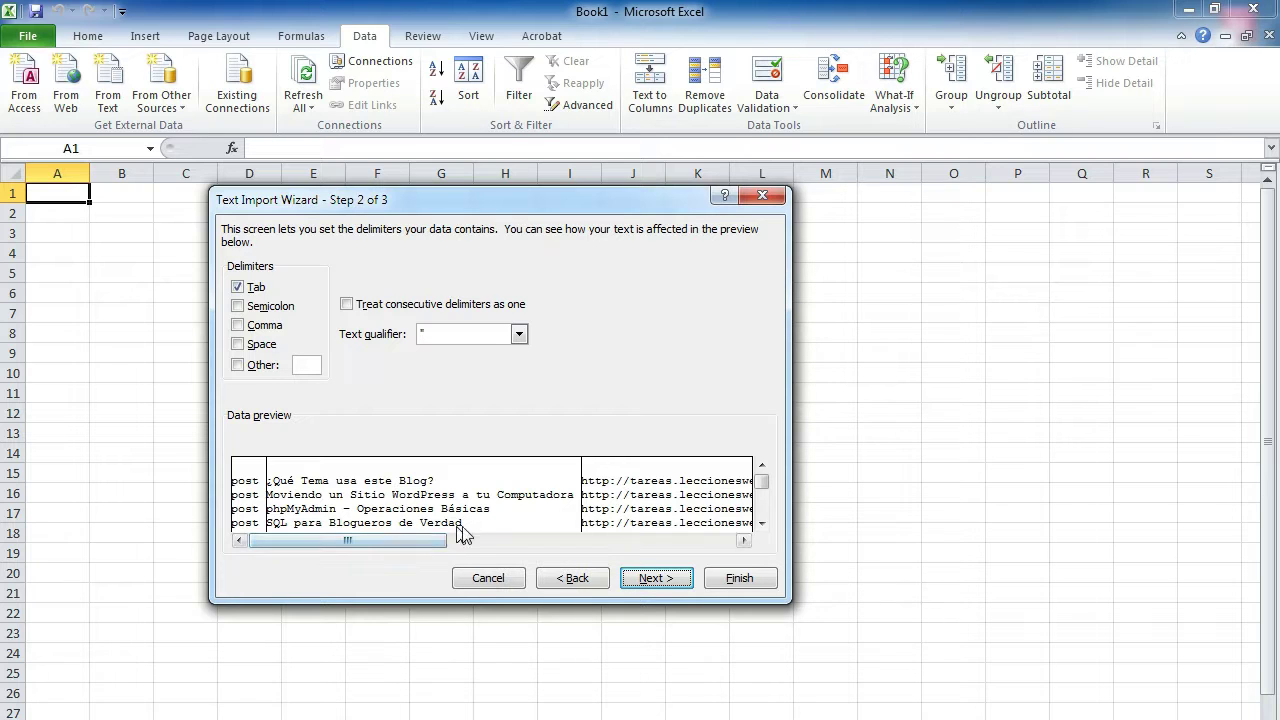
left_click(656, 578)
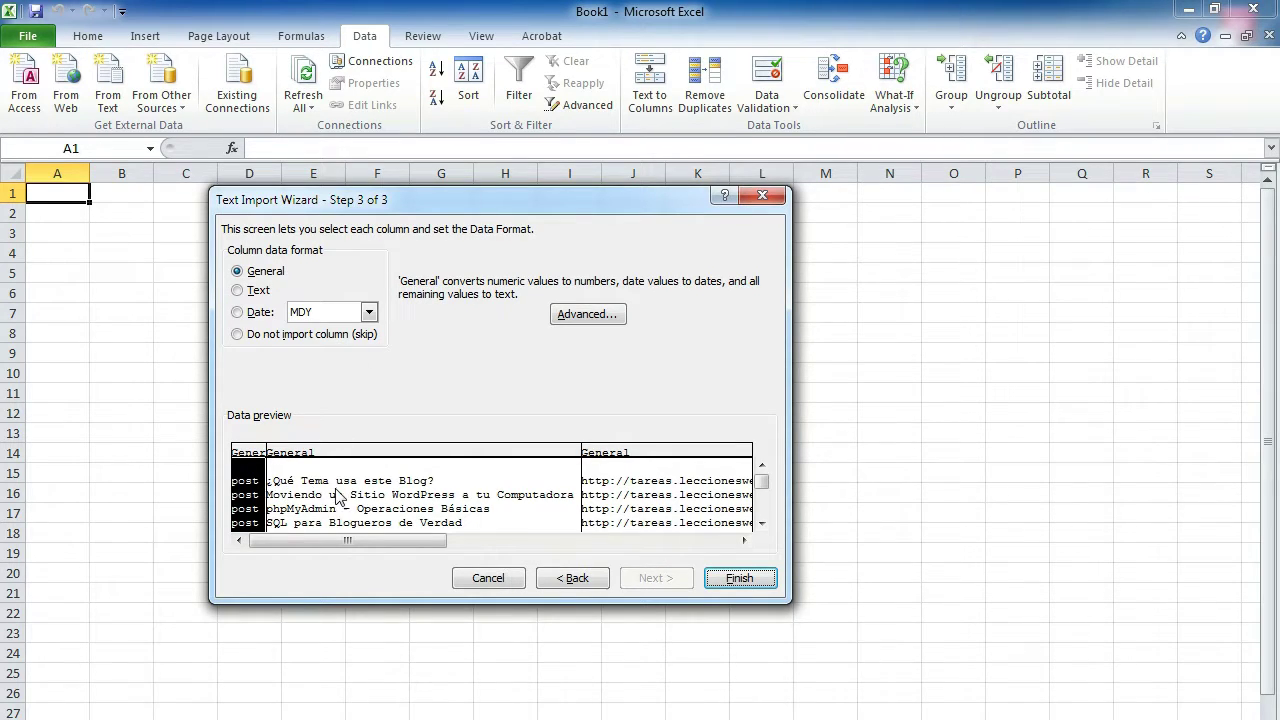
left_click(740, 579)
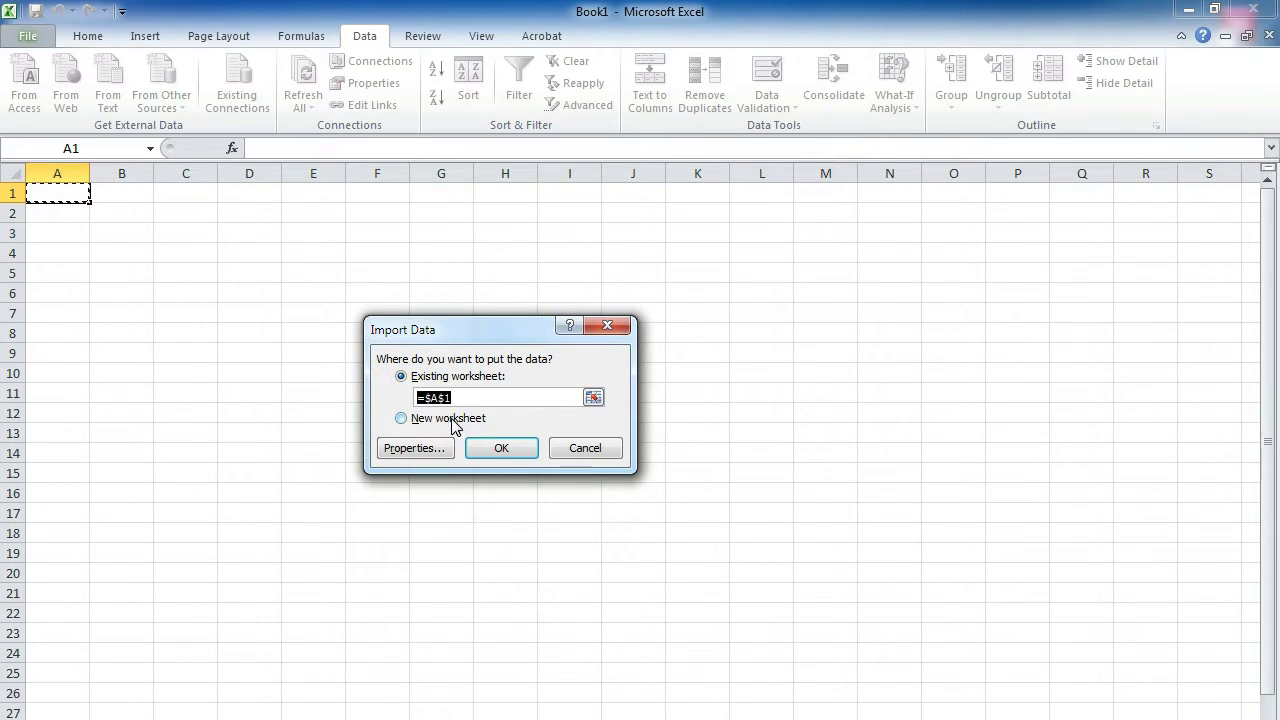
left_click(507, 448)
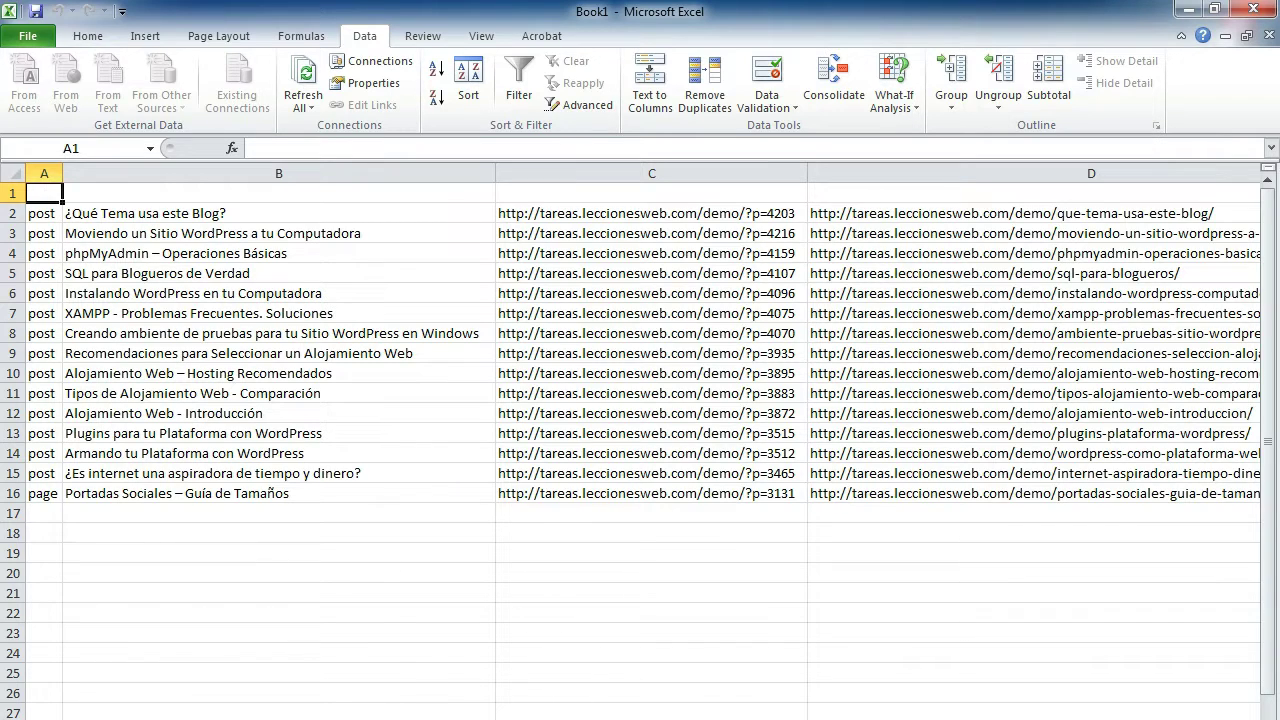
left_click(435, 416)
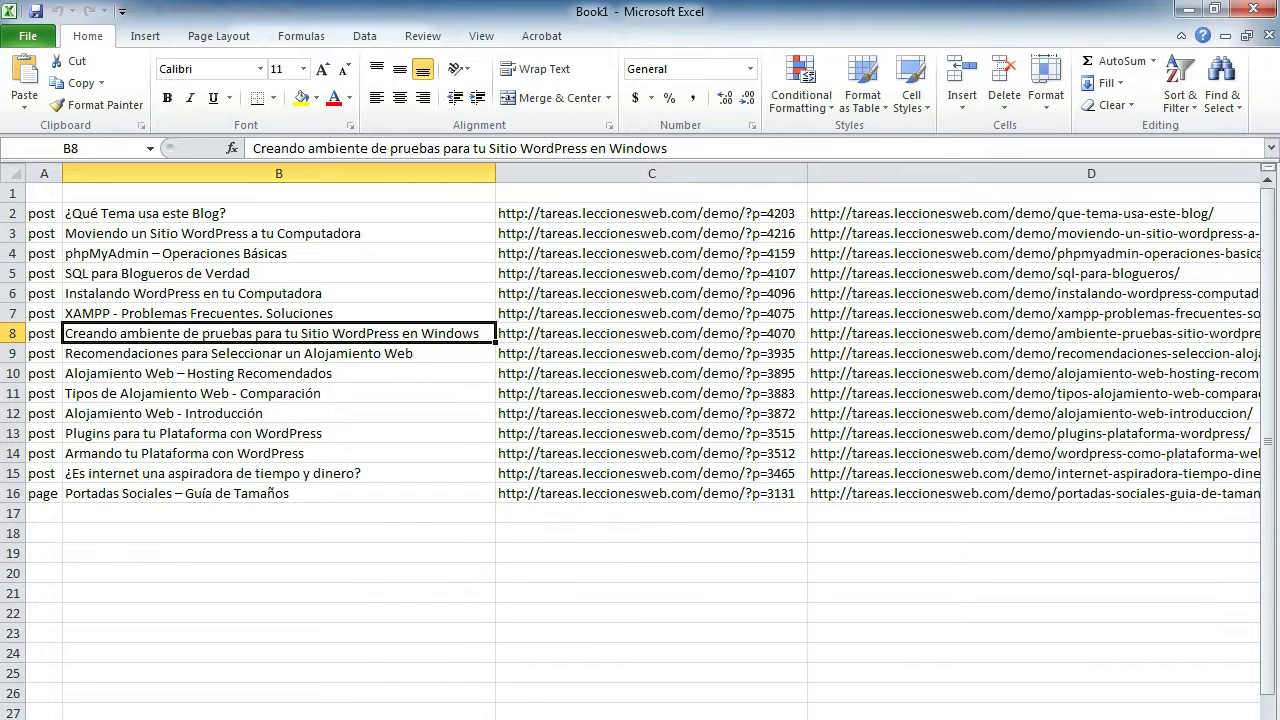
Open Template.xlsx from the Proceso folder and return to the Book1 workbook with the imported list.
left_click(218, 719)
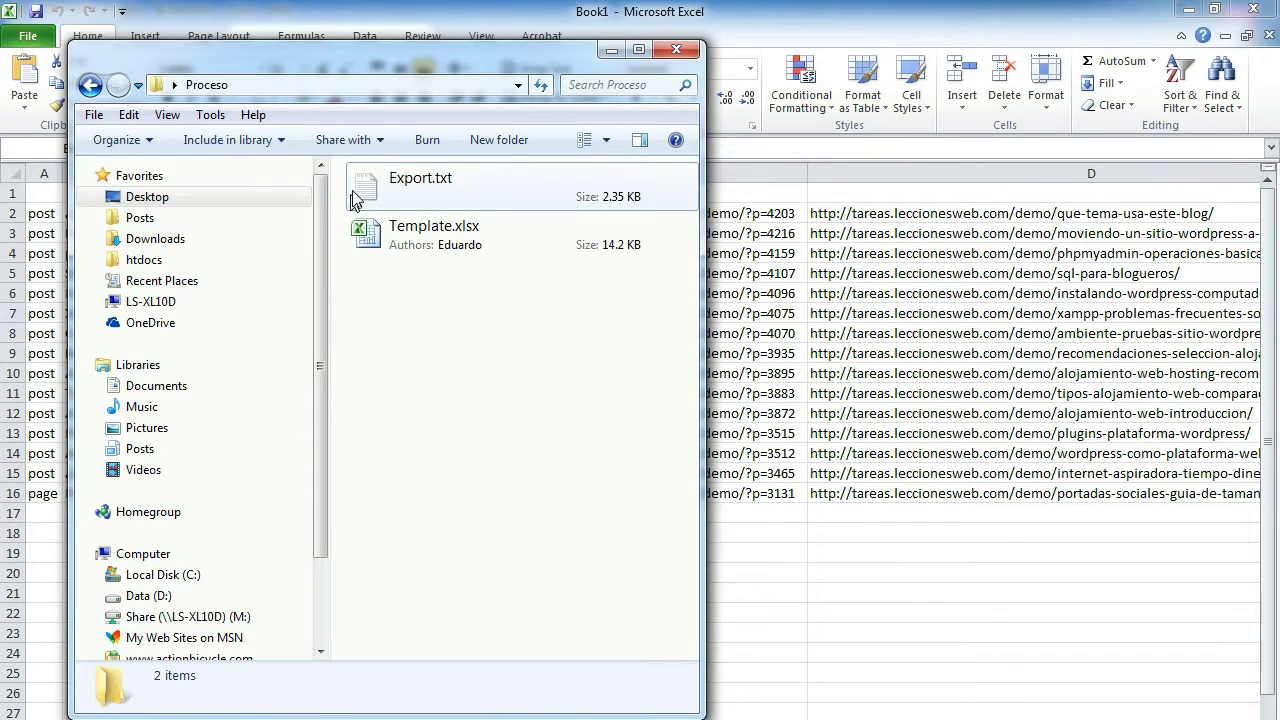
double_click(370, 240)
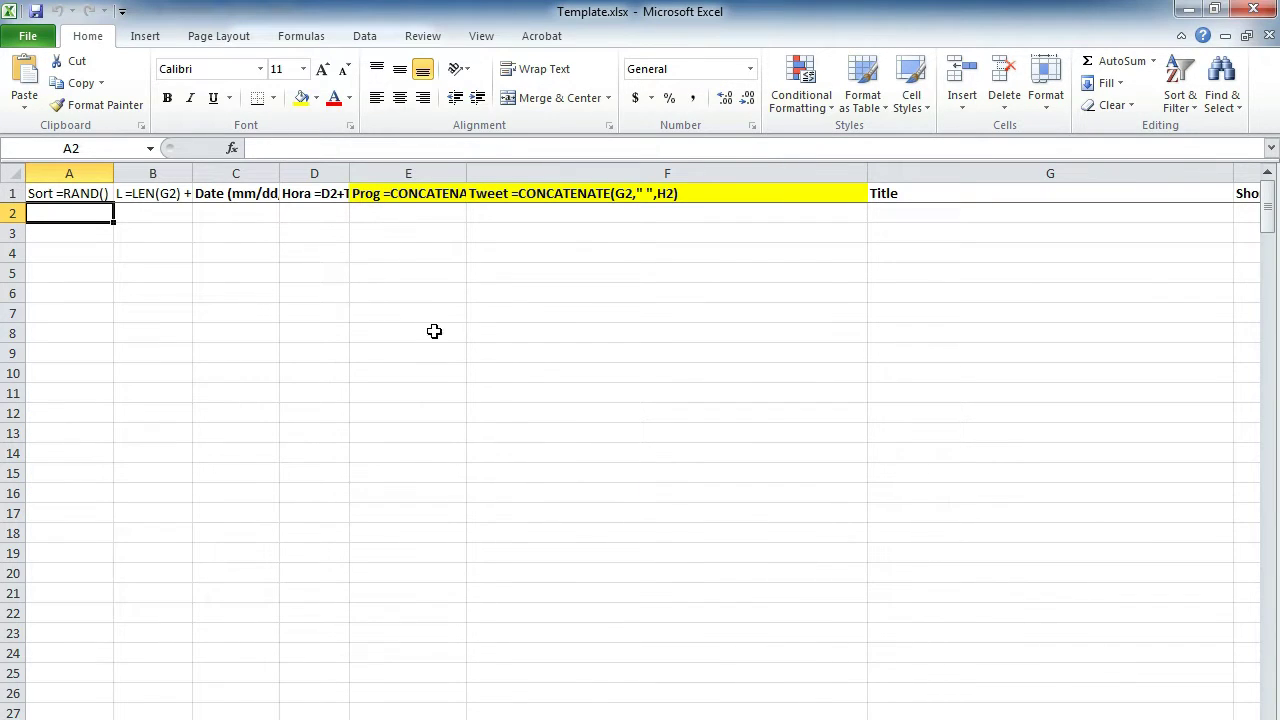
left_click(495, 719)
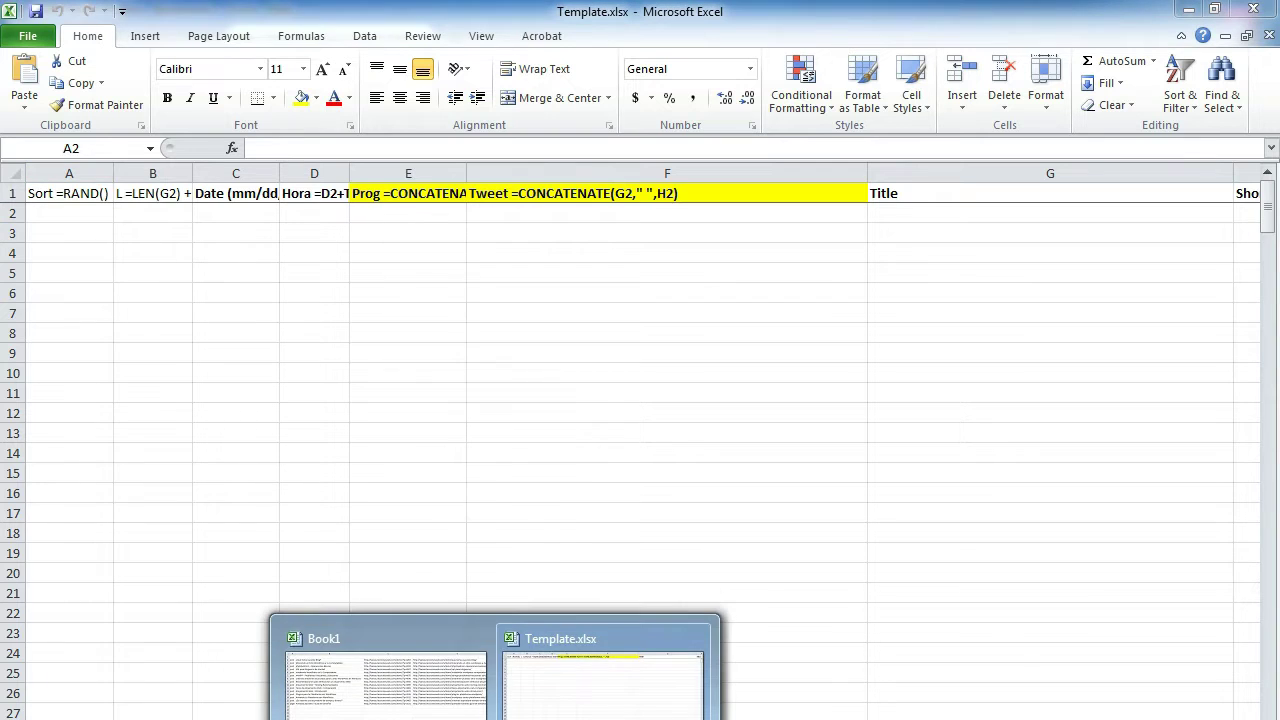
left_click(408, 686)
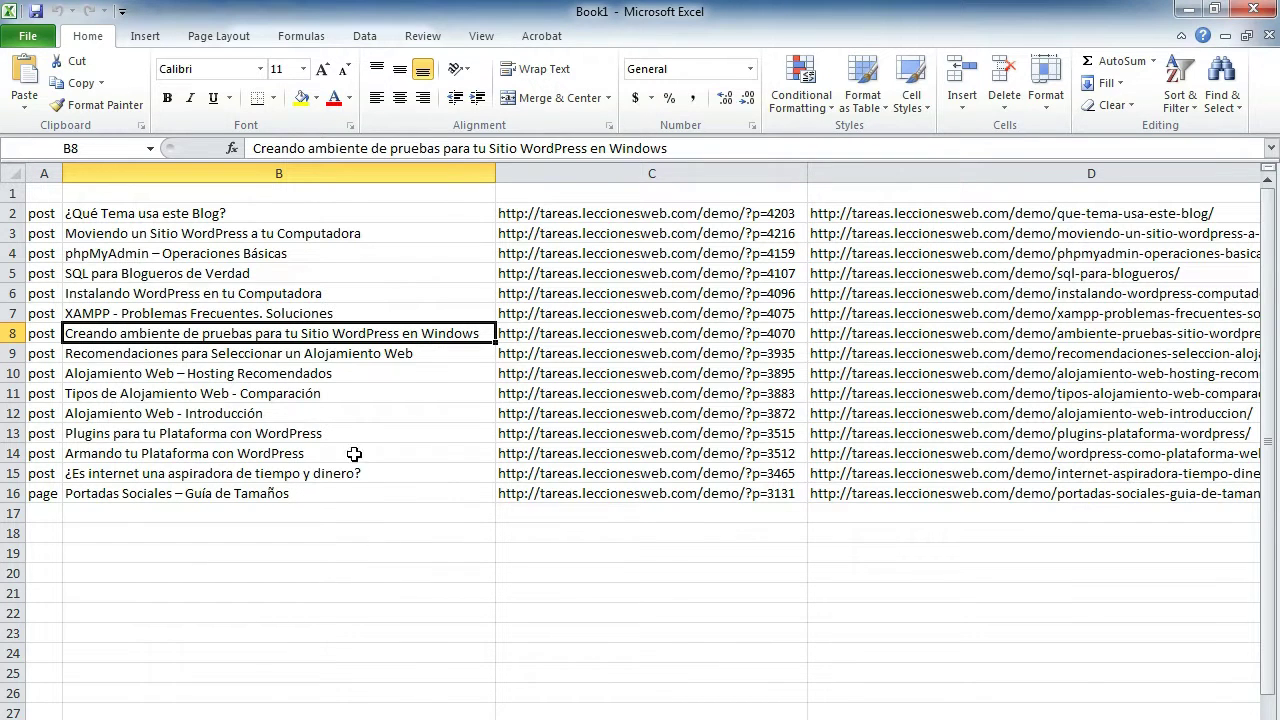
Copy the titles, short links and full links in range B2:D16 of Book1, without the post type column.
left_click(148, 213)
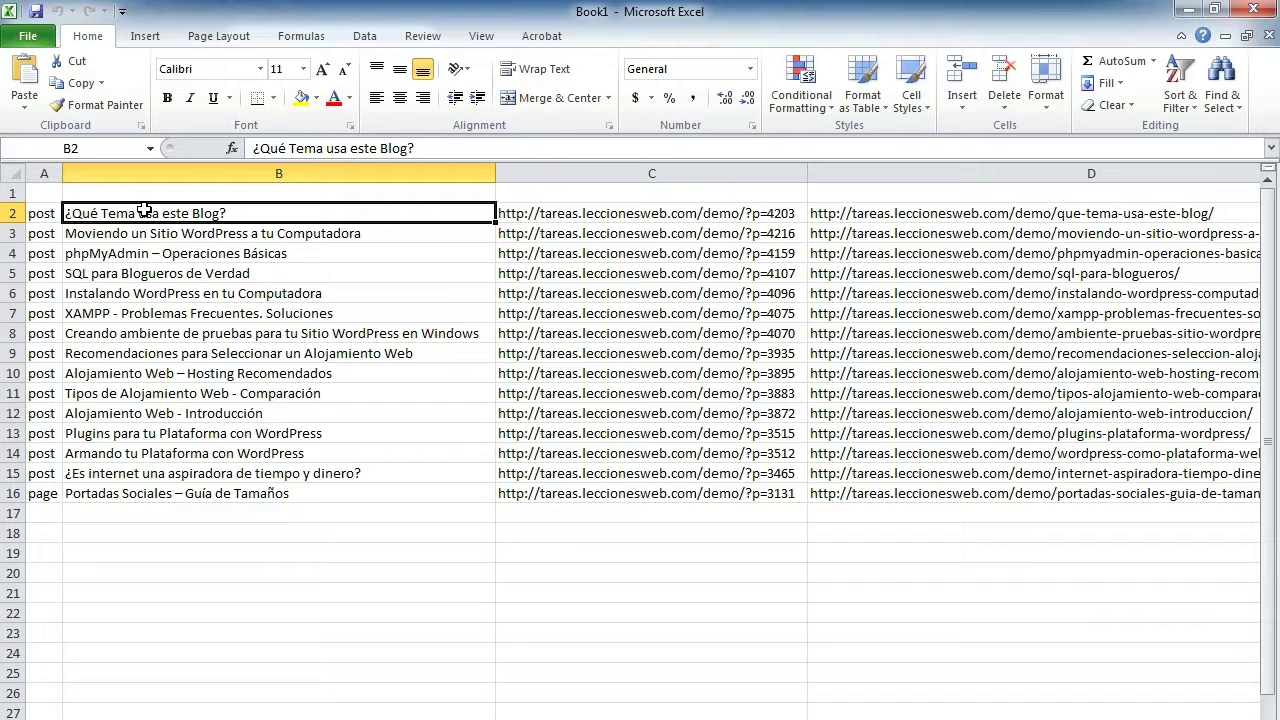
key("shift+Down")
key("shift+Down")
key("shift+Down")
key("shift+Down")
key("shift+Down")
key("shift+Down")
key("shift+Down")
key("shift+Down")
key("shift+Down")
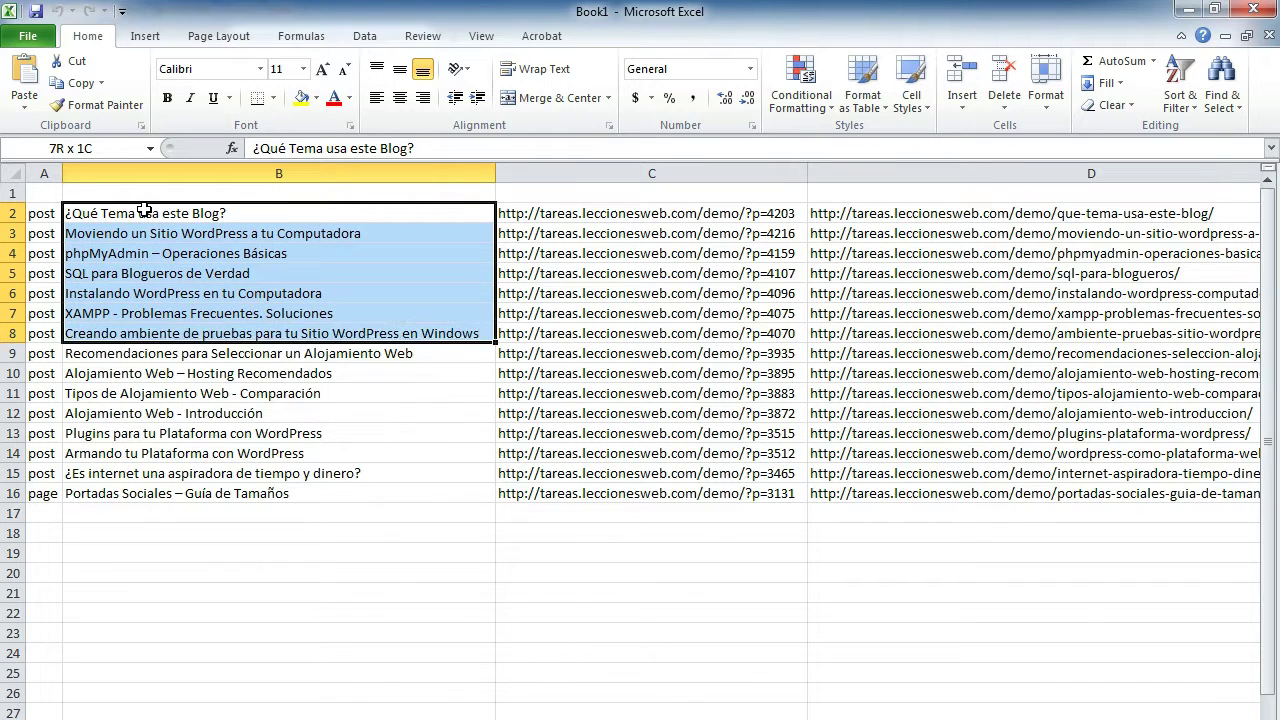
key("shift+Down")
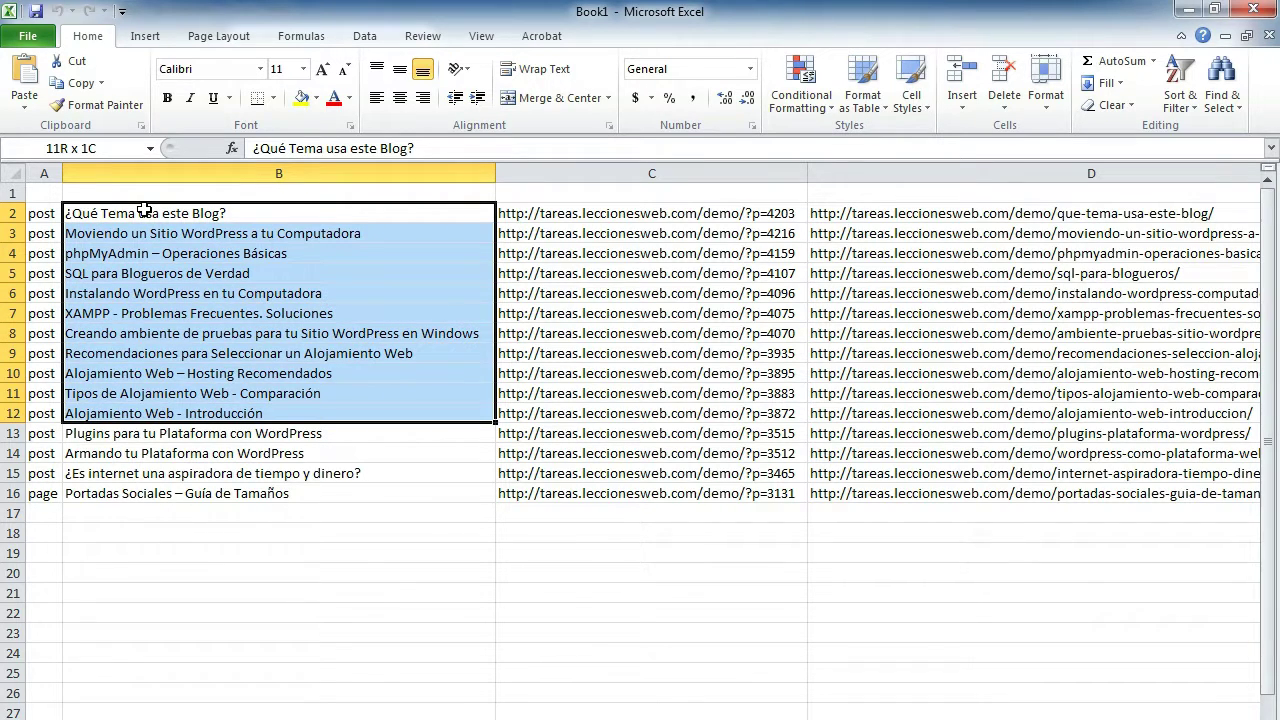
key("shift+Down")
key("shift+Down")
key("shift+Down")
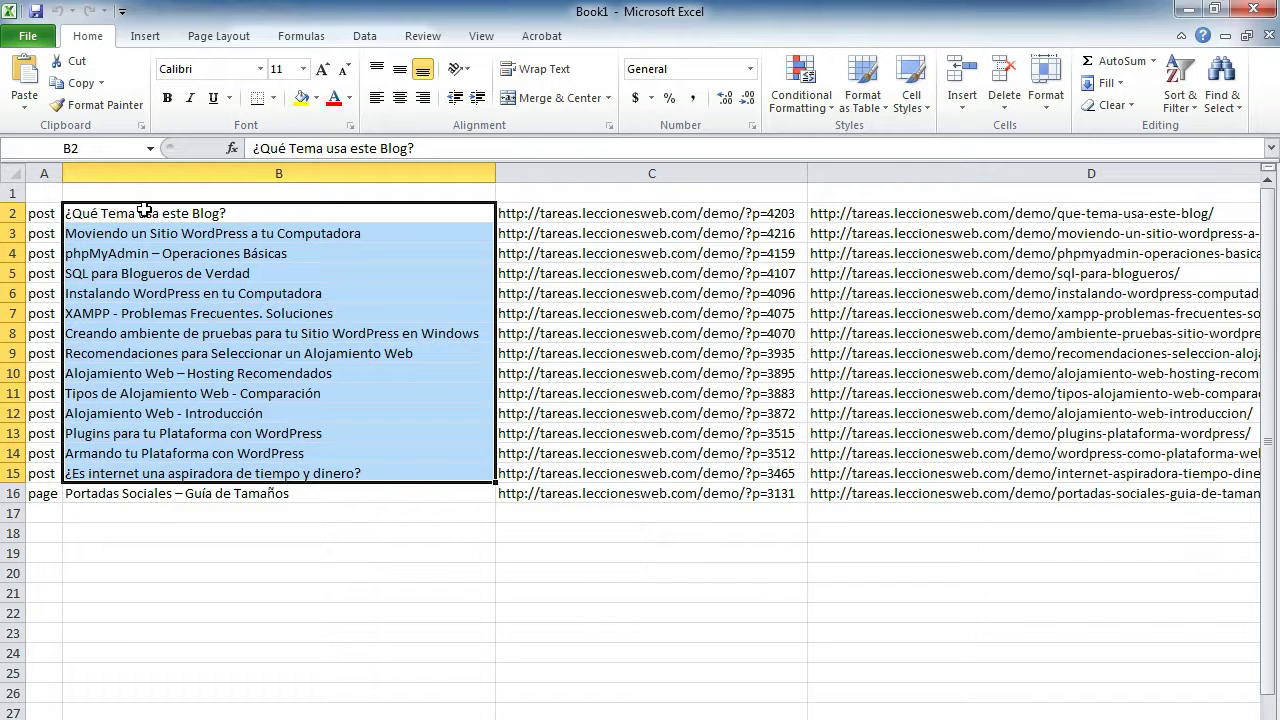
key("shift+Down")
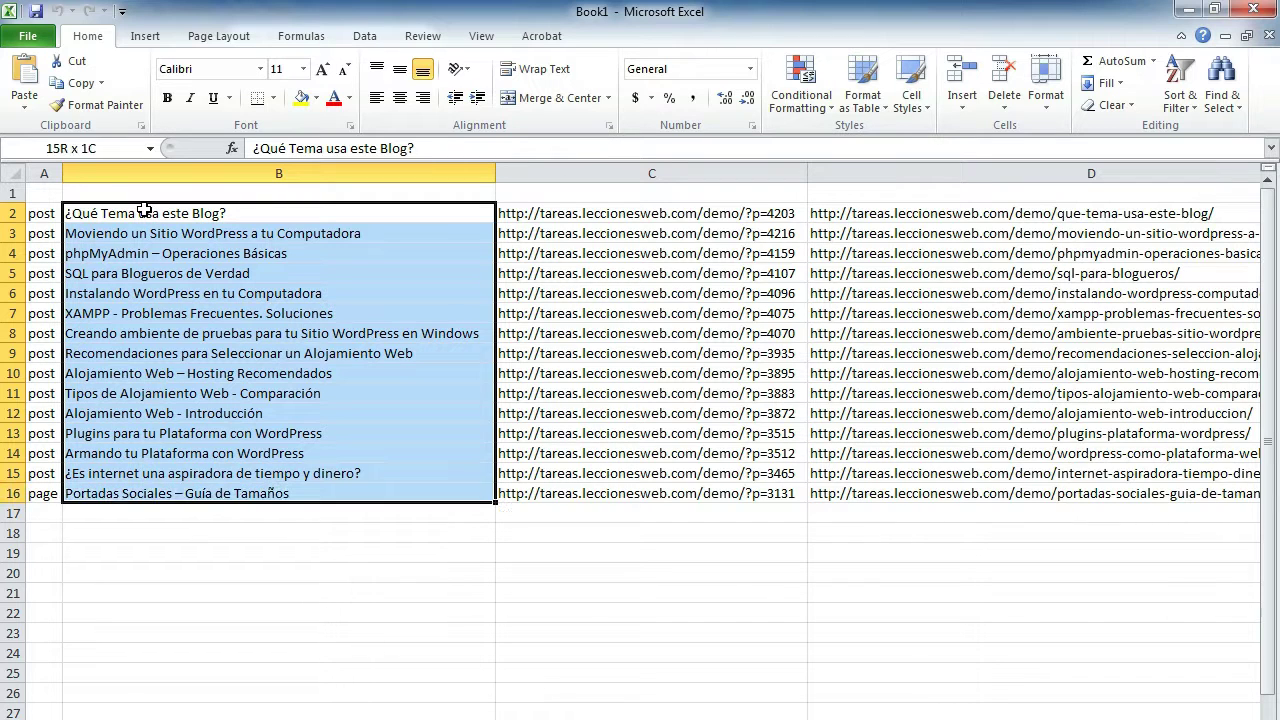
key("shift+Right")
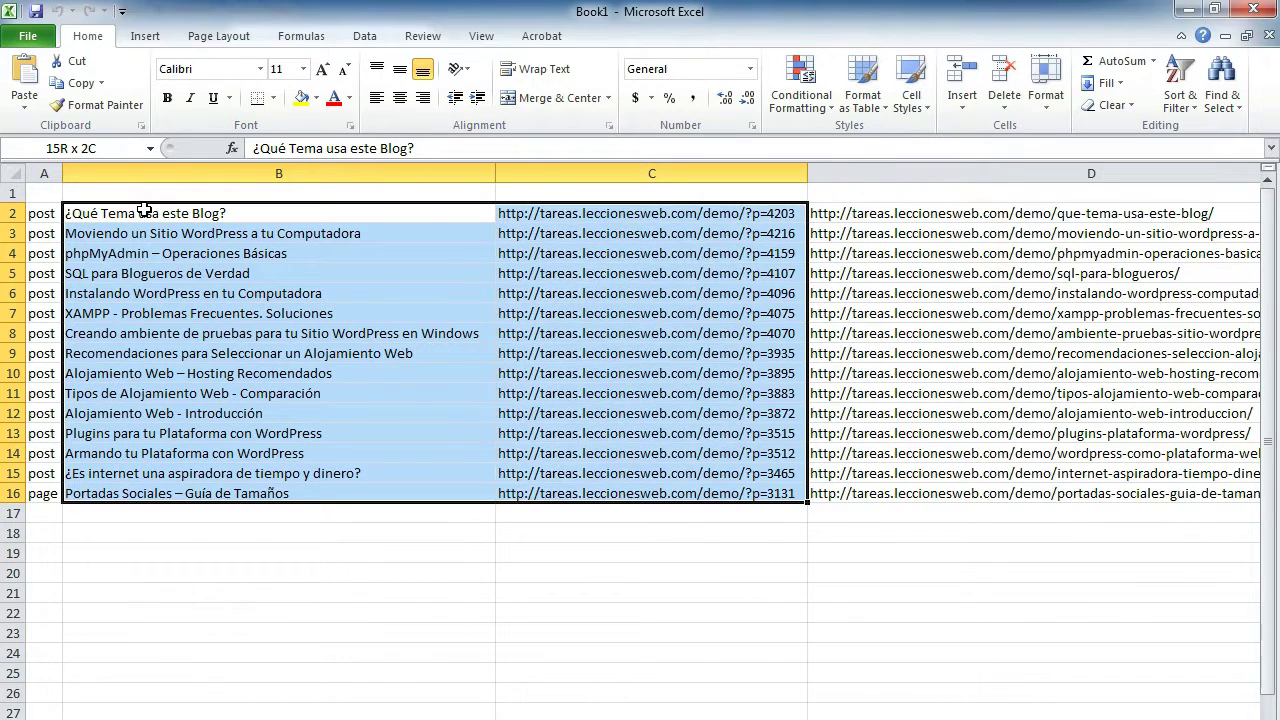
key("shift+Right")
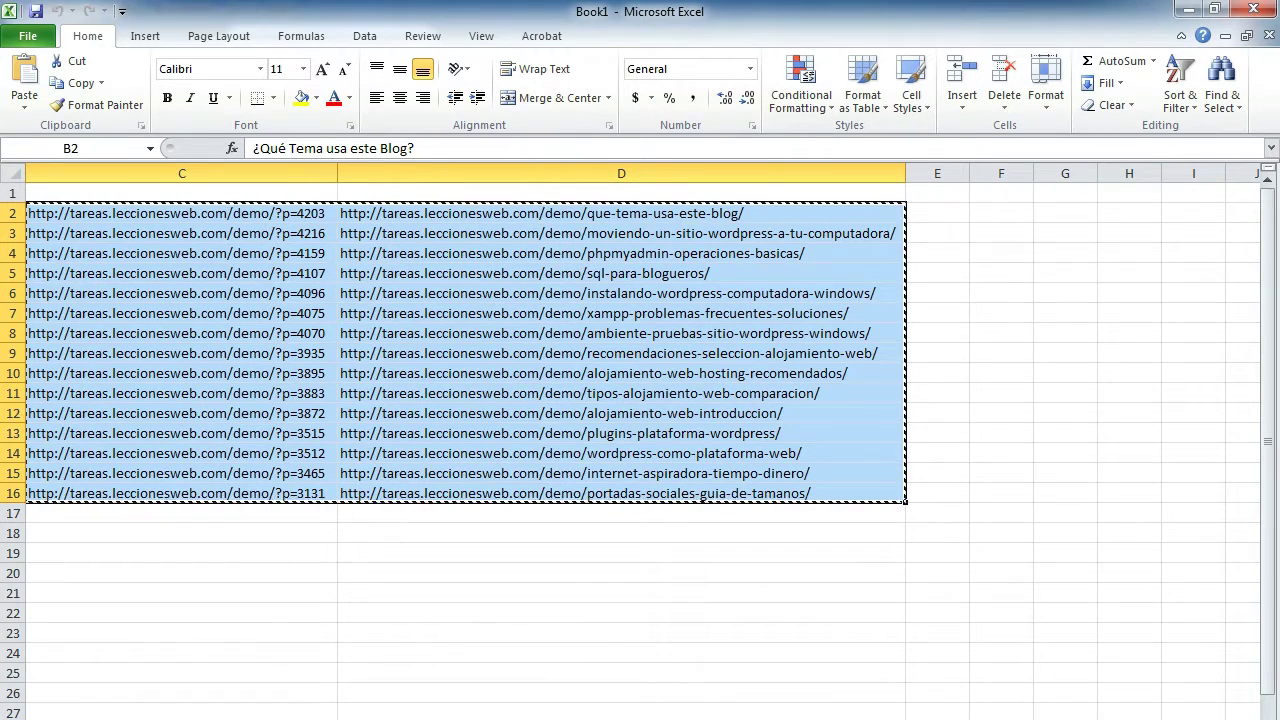
Paste the copied titles and links into Template.xlsx, starting at cell G2 under the Title header.
left_click(495, 719)
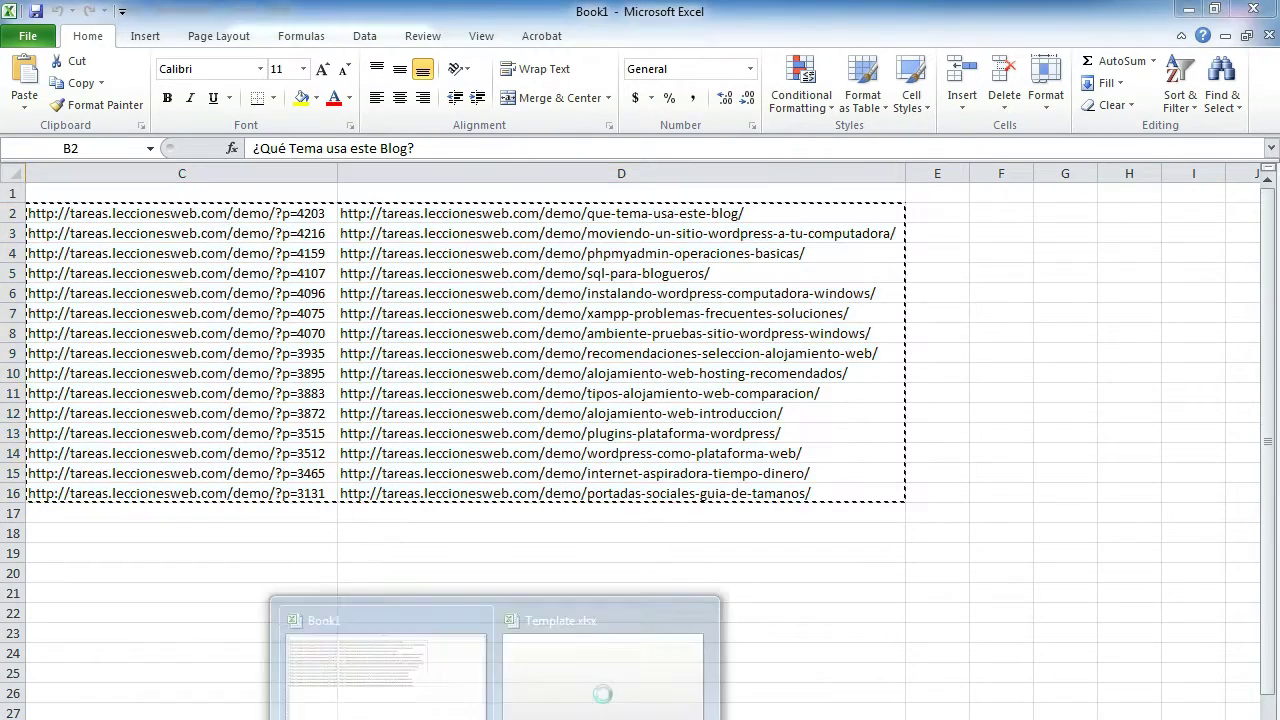
left_click(578, 713)
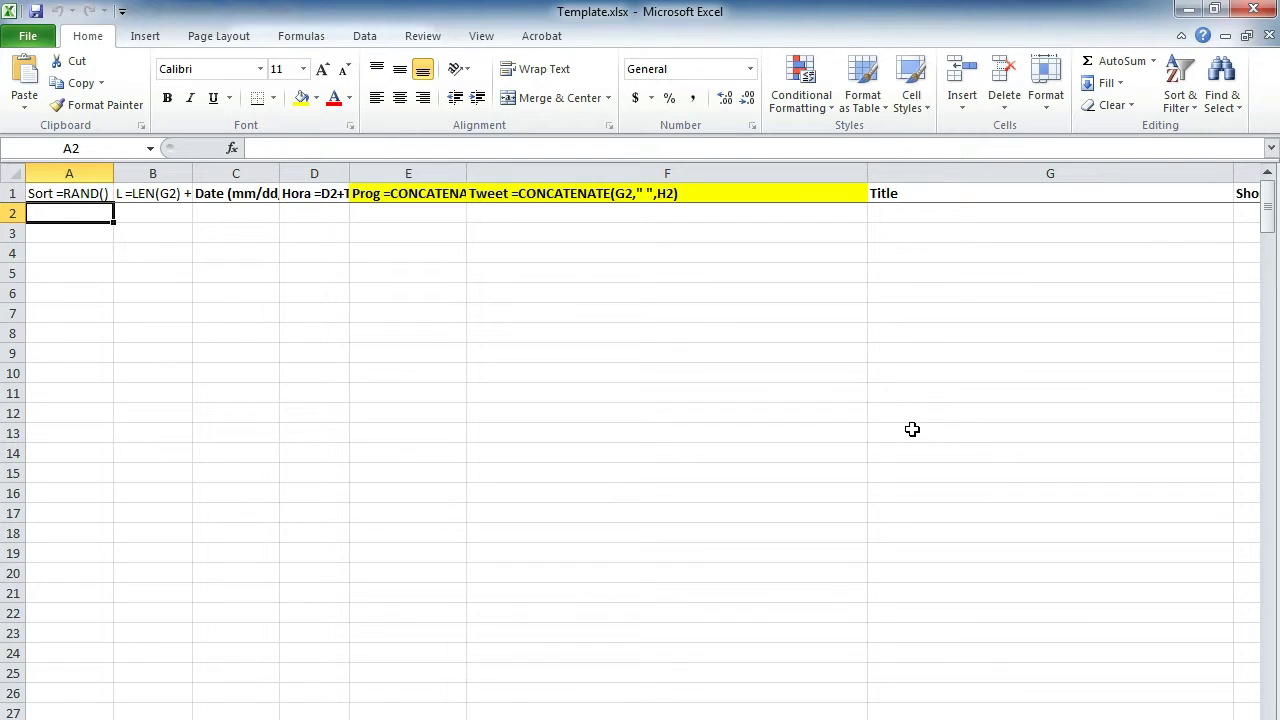
left_click(918, 212)
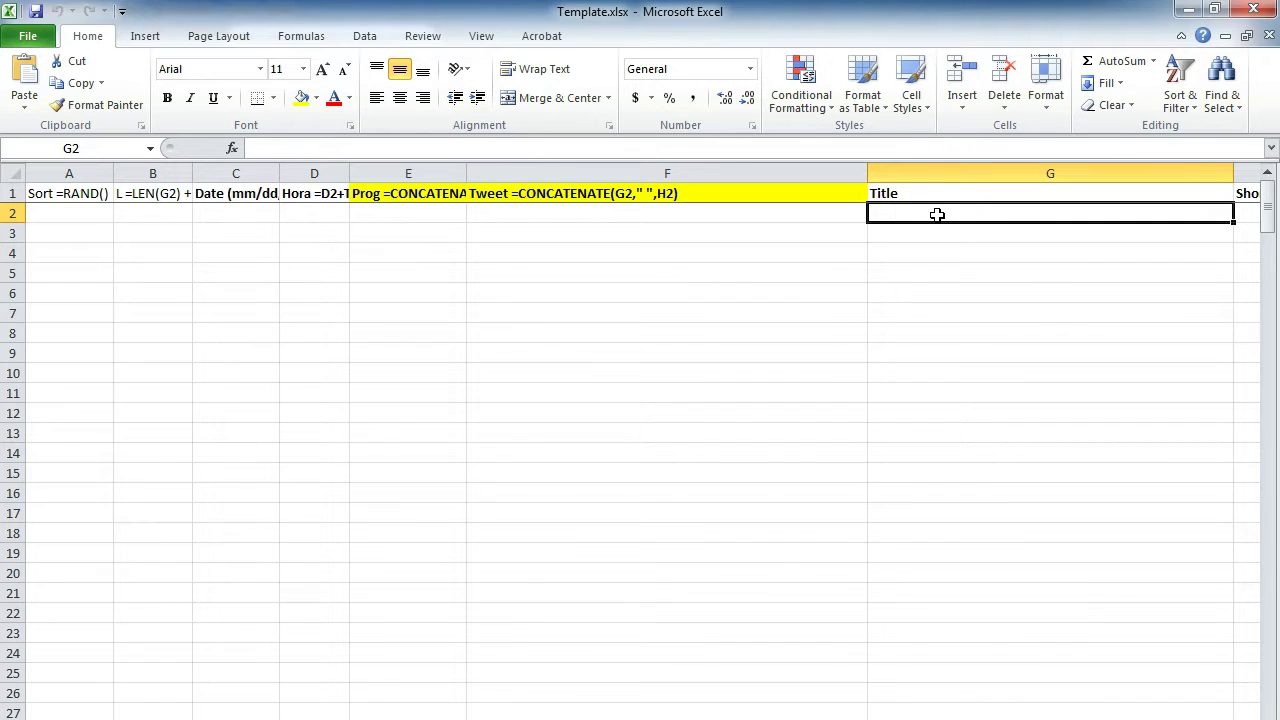
key("ctrl+v")
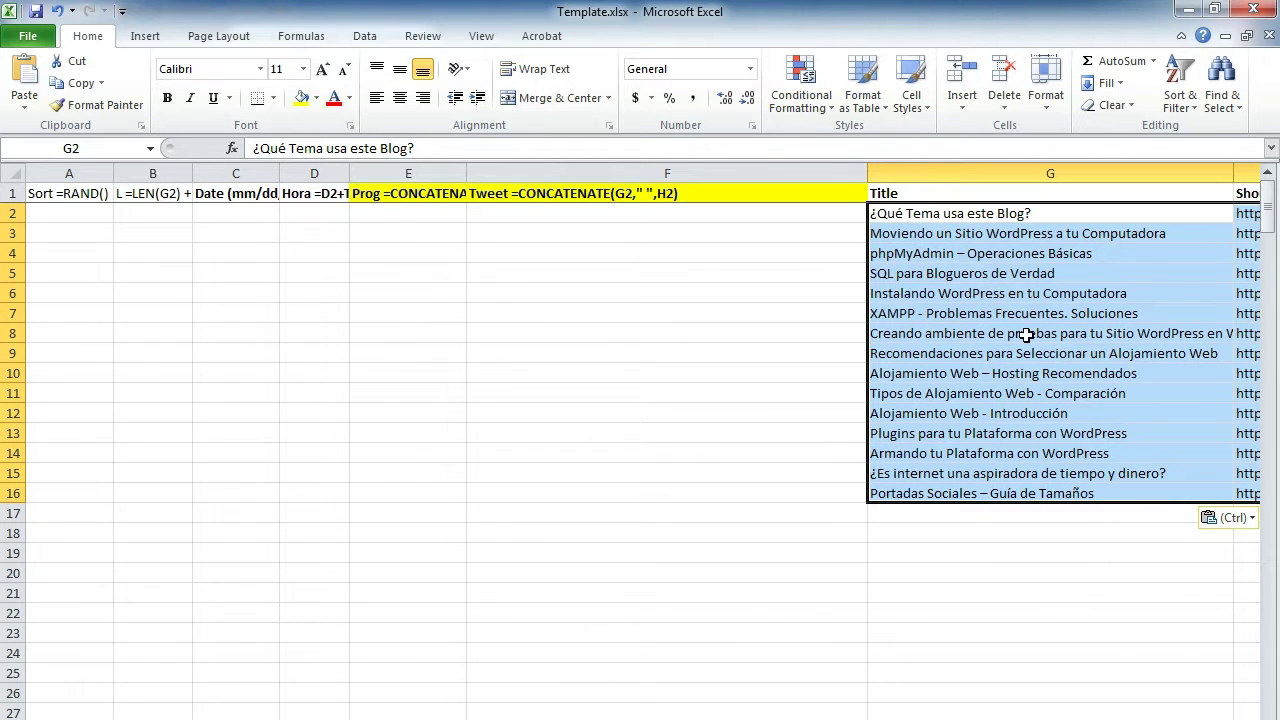
left_click(961, 269)
Copy the formula text =CONCATENATE(G2," ",H2) from the Tweet header in F1 and paste it into cell F2.
scroll(652, 265, "right", 4)
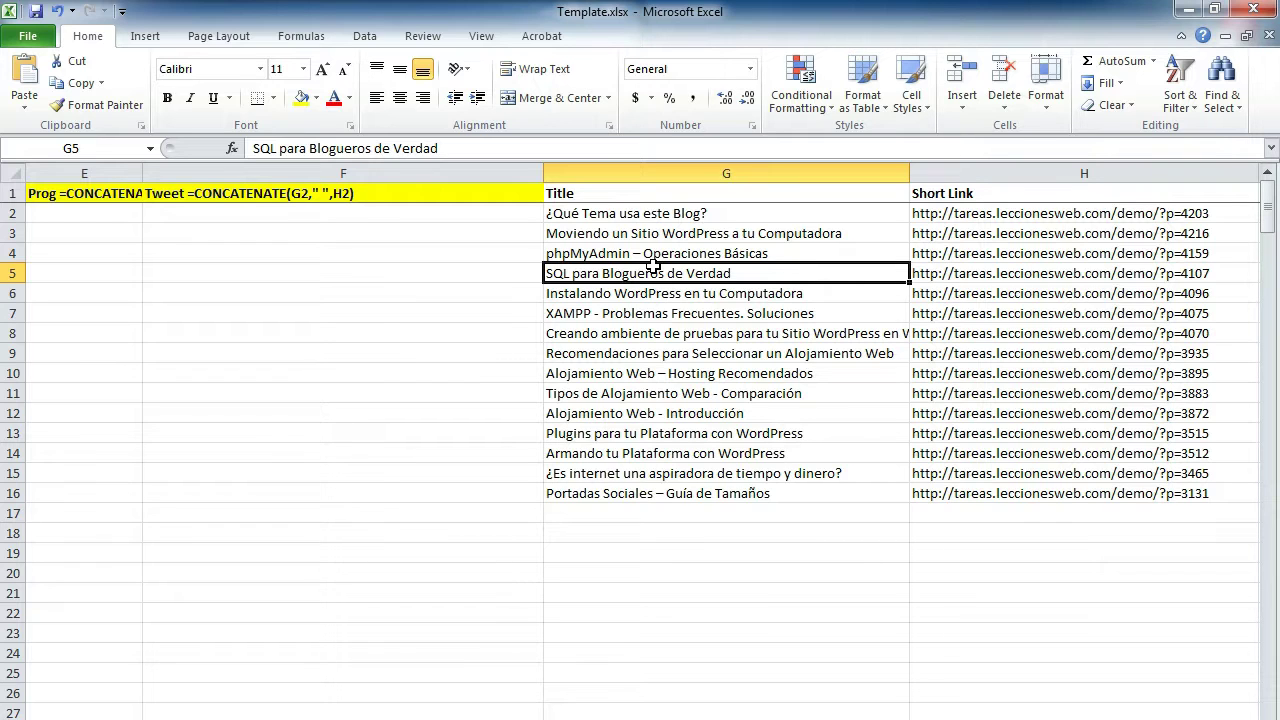
left_click(257, 213)
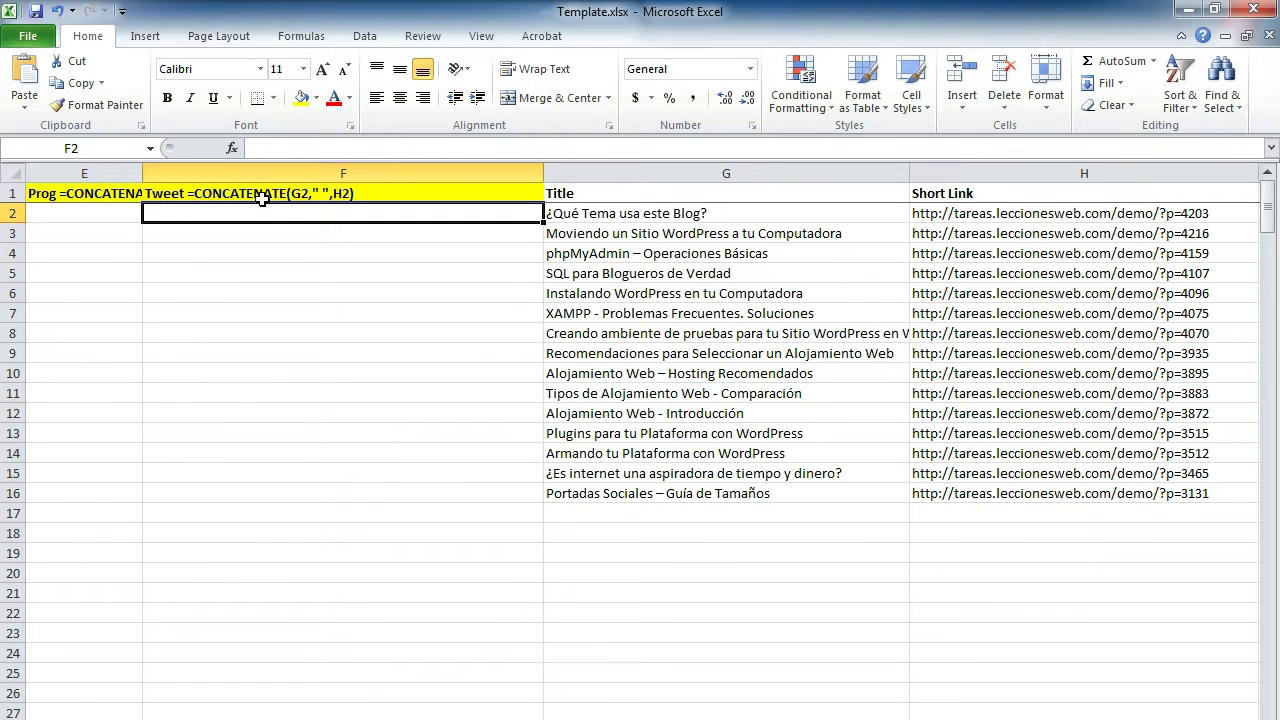
left_click(261, 196)
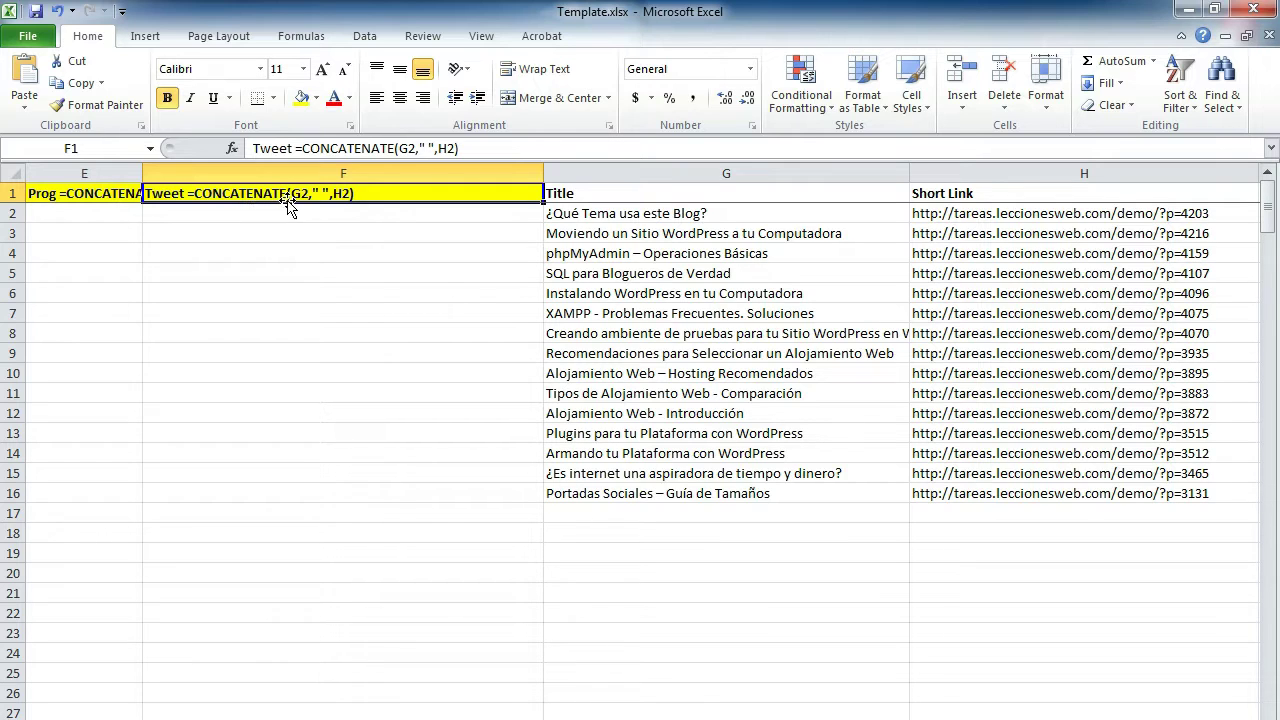
double_click(373, 196)
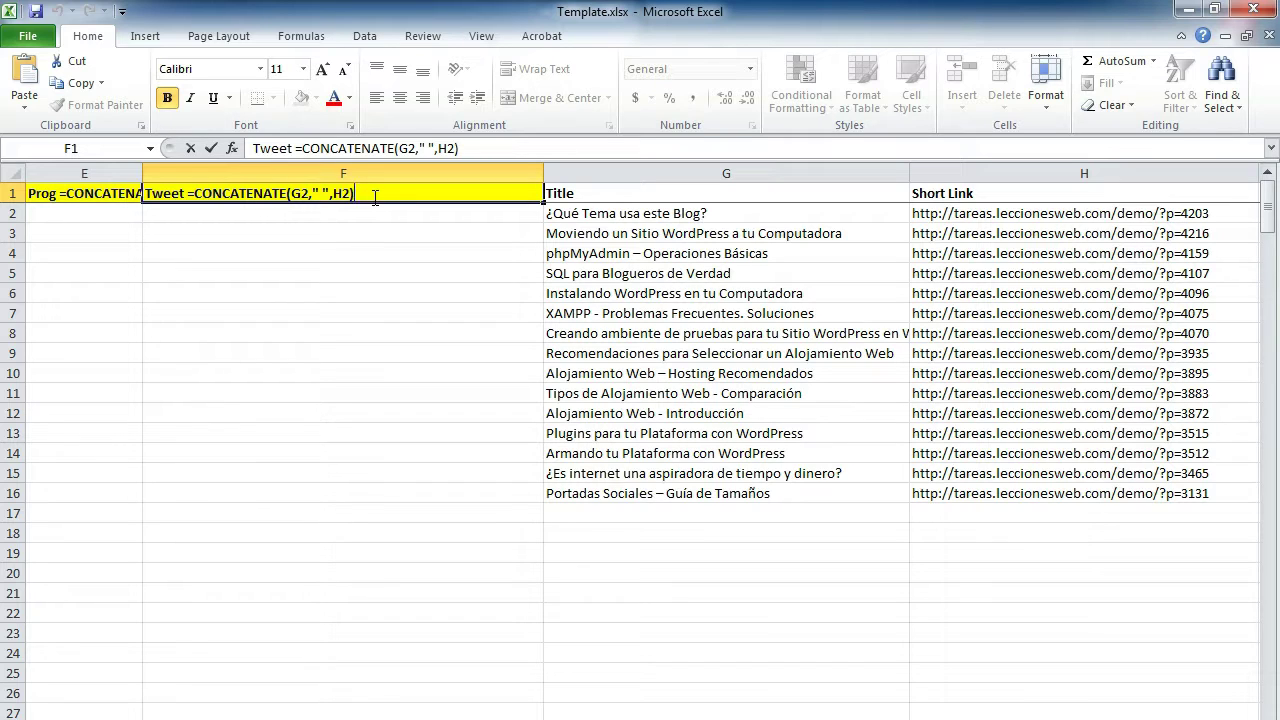
key("shift+Left")
key("shift+Left")
key("shift+Left")
key("shift+Left")
key("shift+Left")
key("shift+Left")
key("shift+Left")
key("shift+Left")
key("shift+Left")
key("shift+Left")
key("shift+Left")
key("shift+Left")
key("shift+Left")
key("shift+Left")
key("shift+Left")
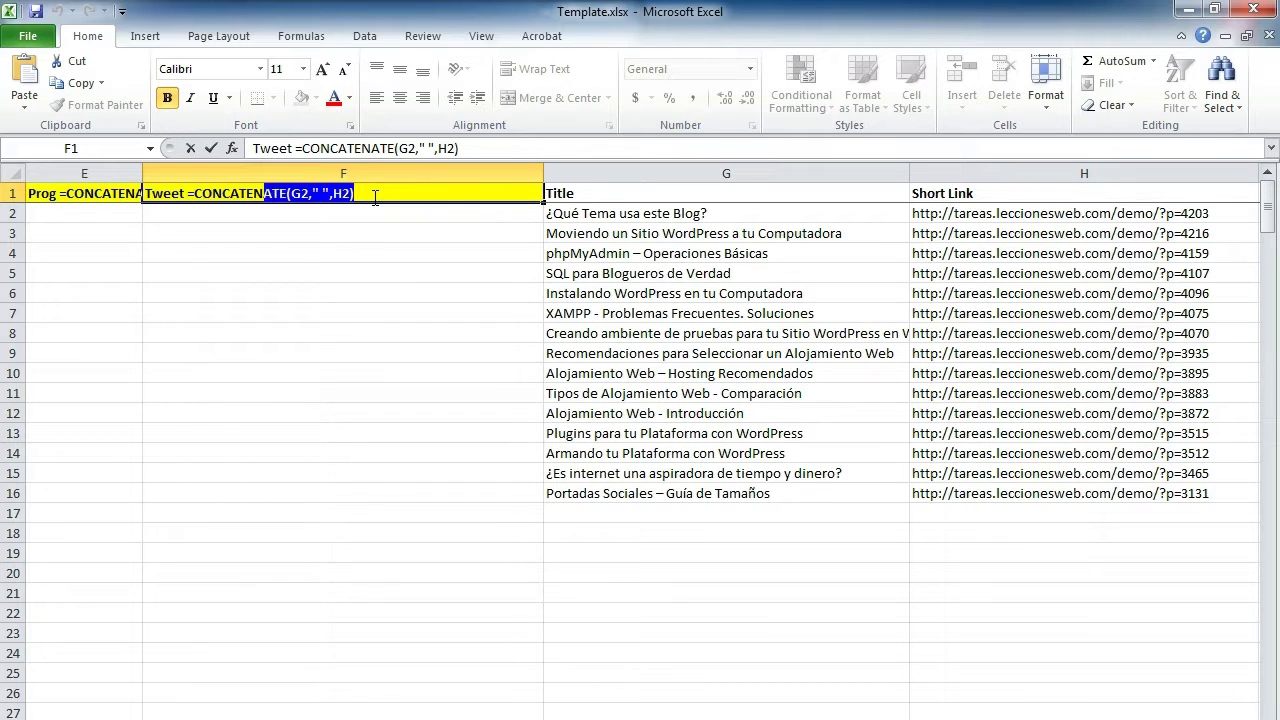
key("shift+Left")
key("shift+Left")
key("shift+Left")
key("shift+Left")
key("shift+Left")
key("shift+Left")
key("shift+Left")
key("shift+Left")
key("ctrl+c")
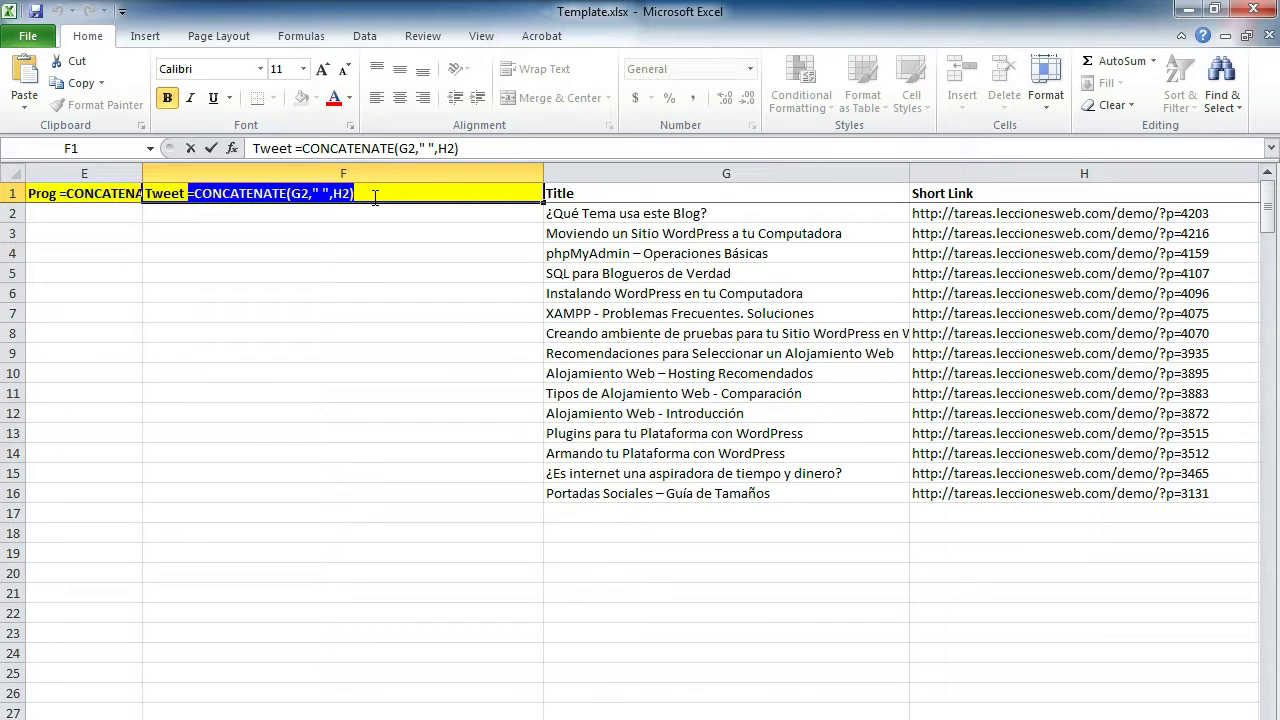
key("Escape")
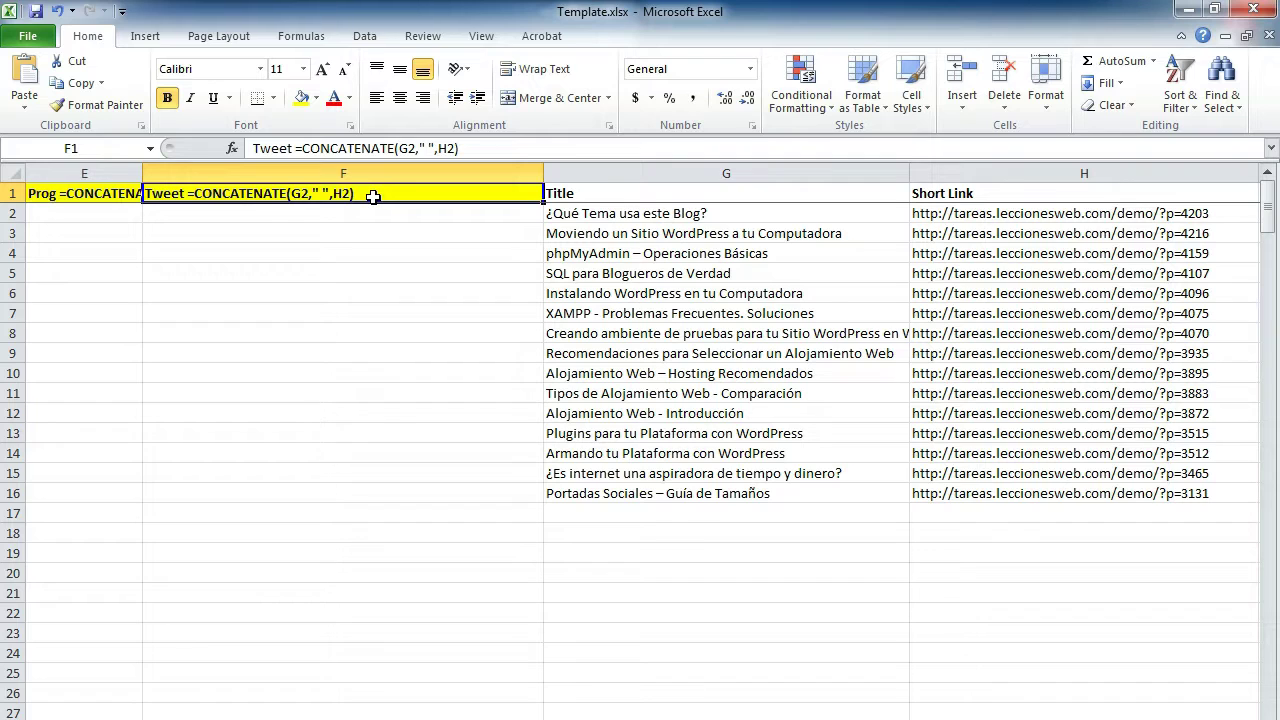
left_click(376, 216)
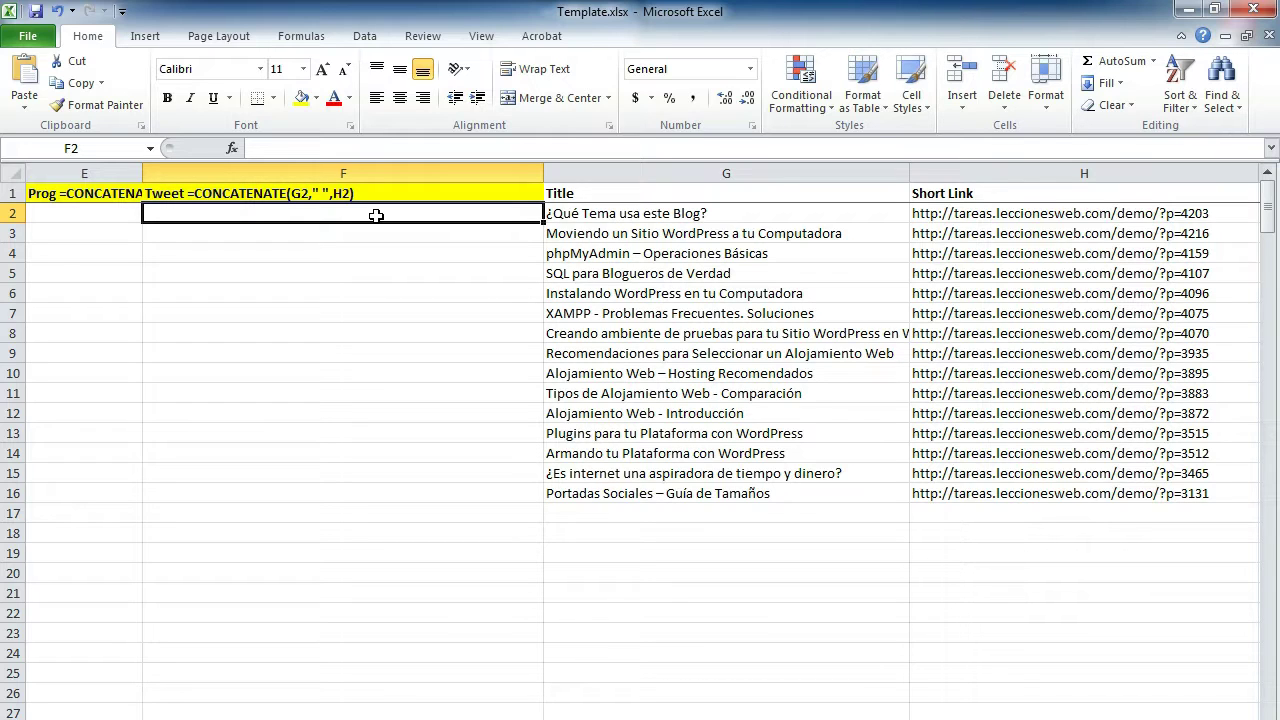
key("ctrl+v")
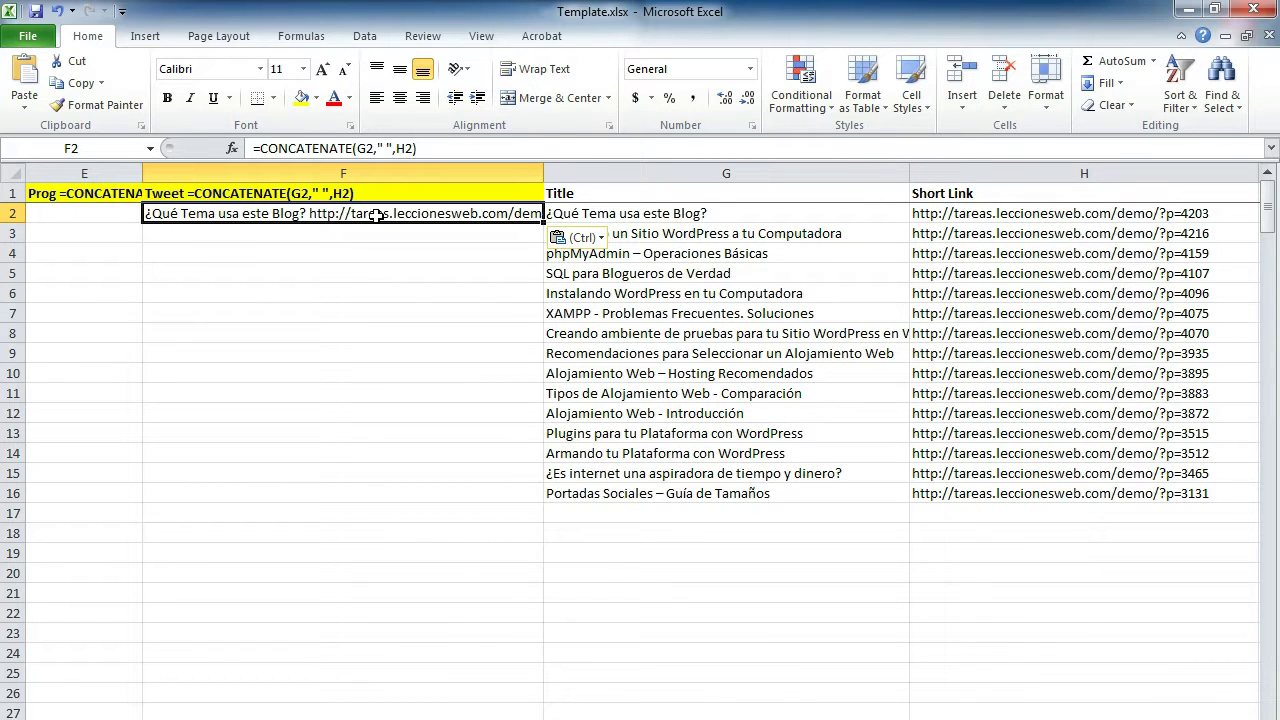
Examine the title in G2 and the short link in H2 against the combined tweet text in F2.
scroll(489, 300, "up", 3)
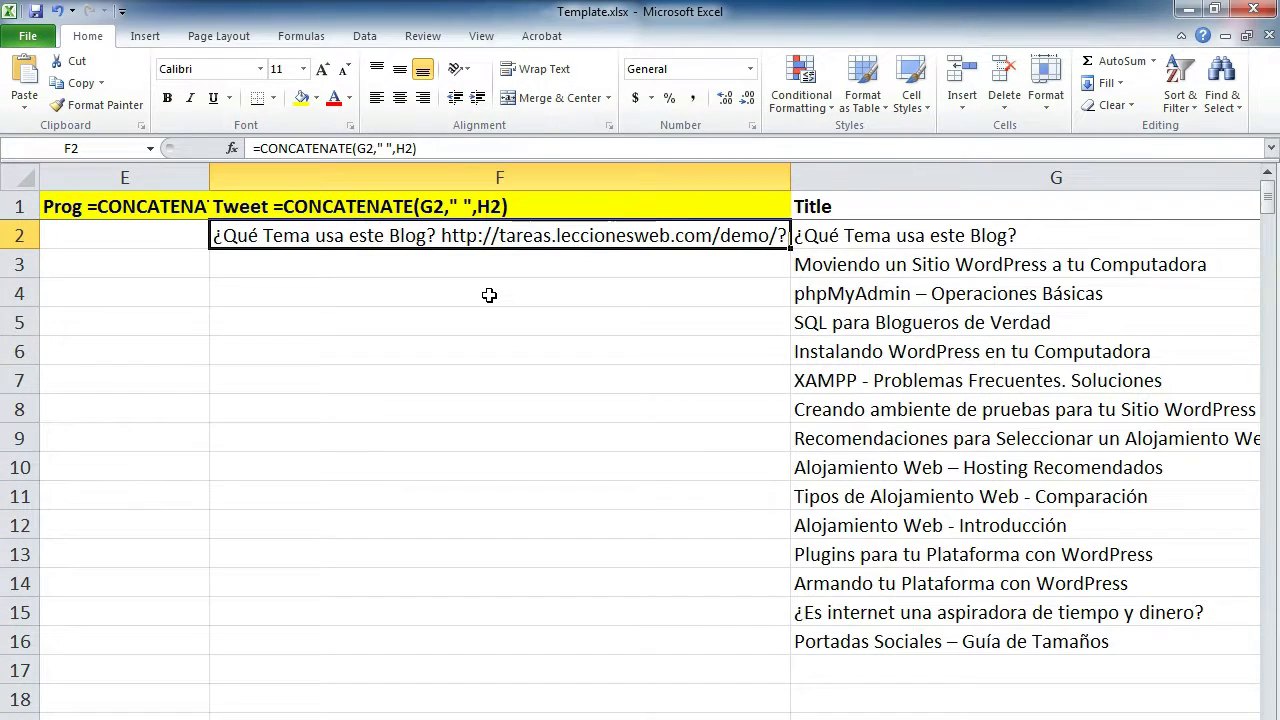
scroll(489, 295, "up", 1)
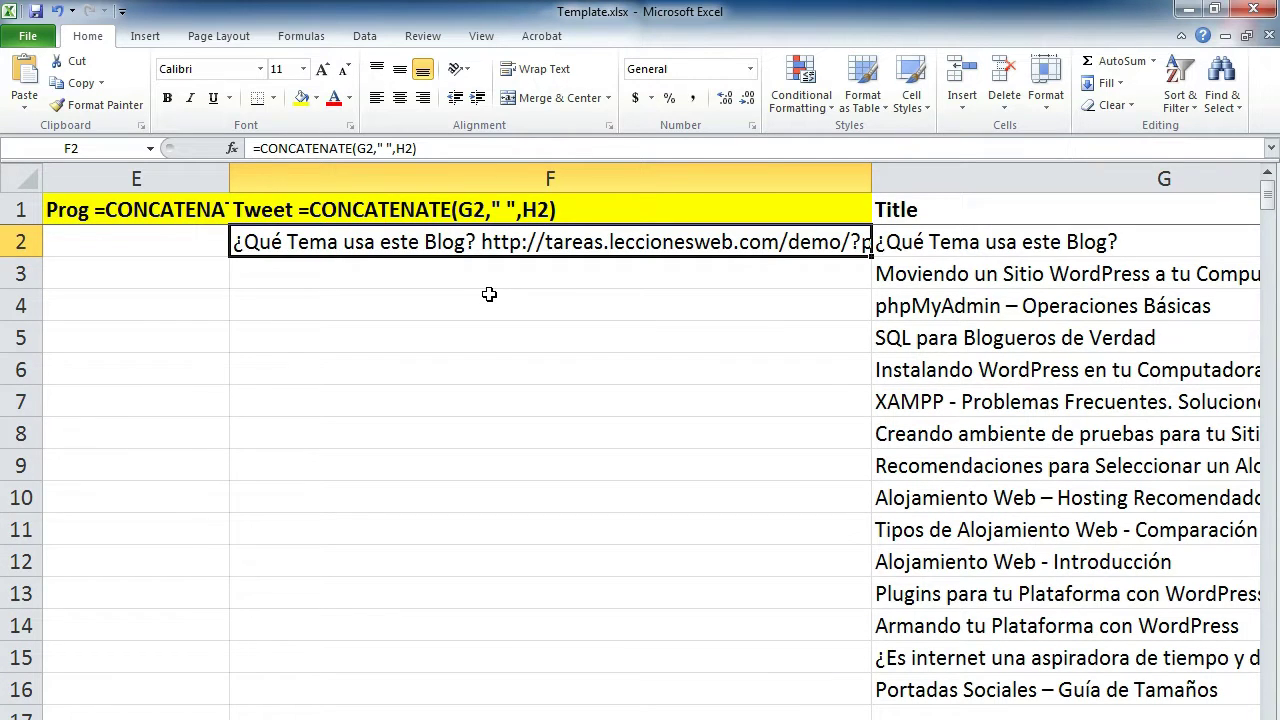
left_click(489, 294)
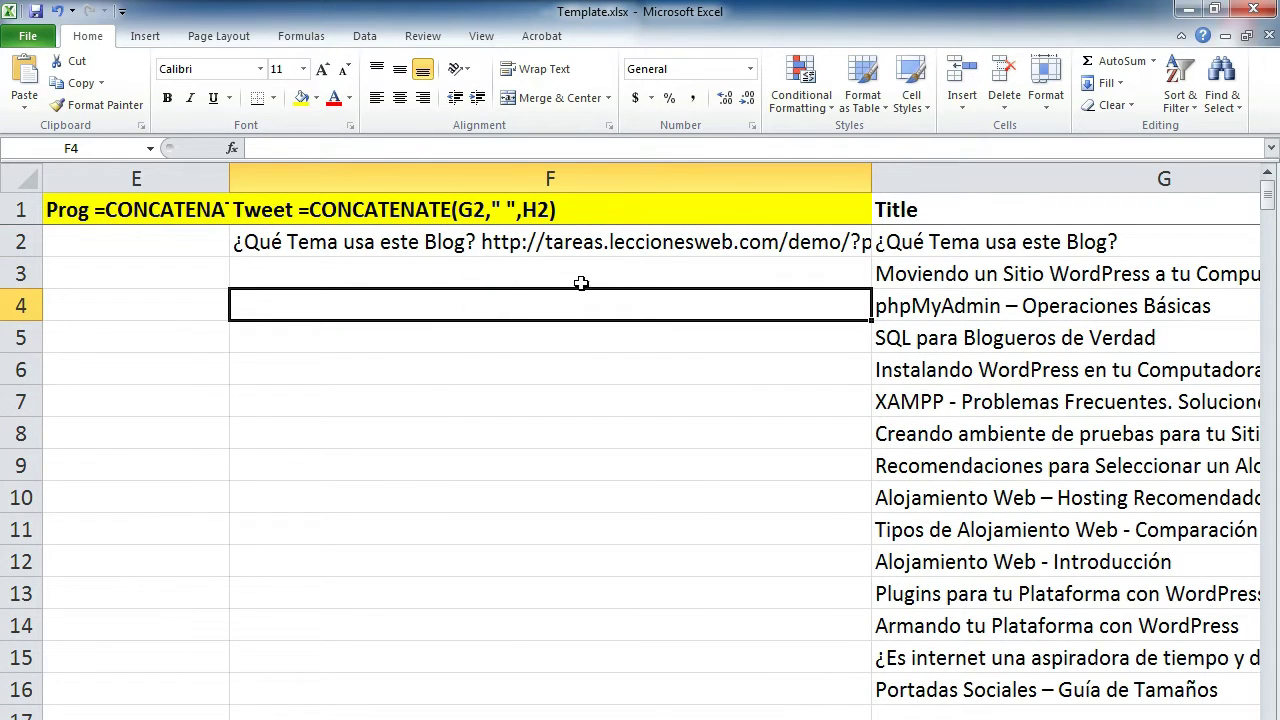
left_click(905, 243)
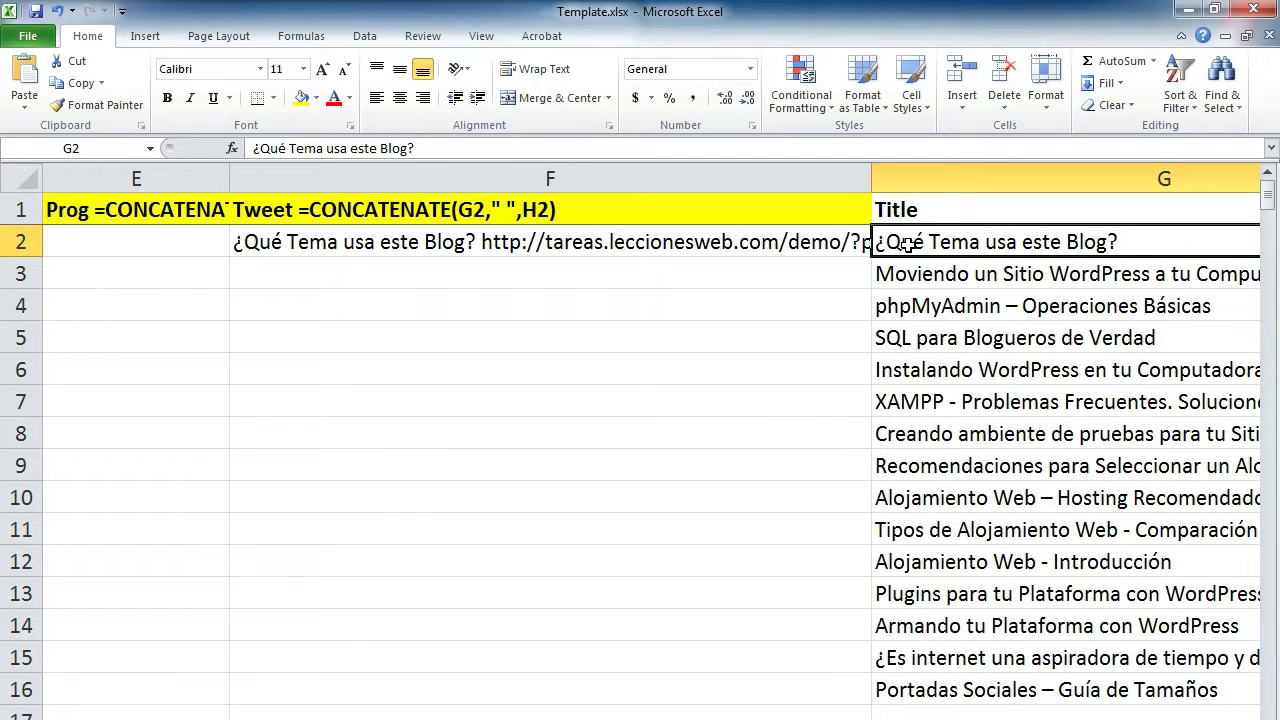
key("Right")
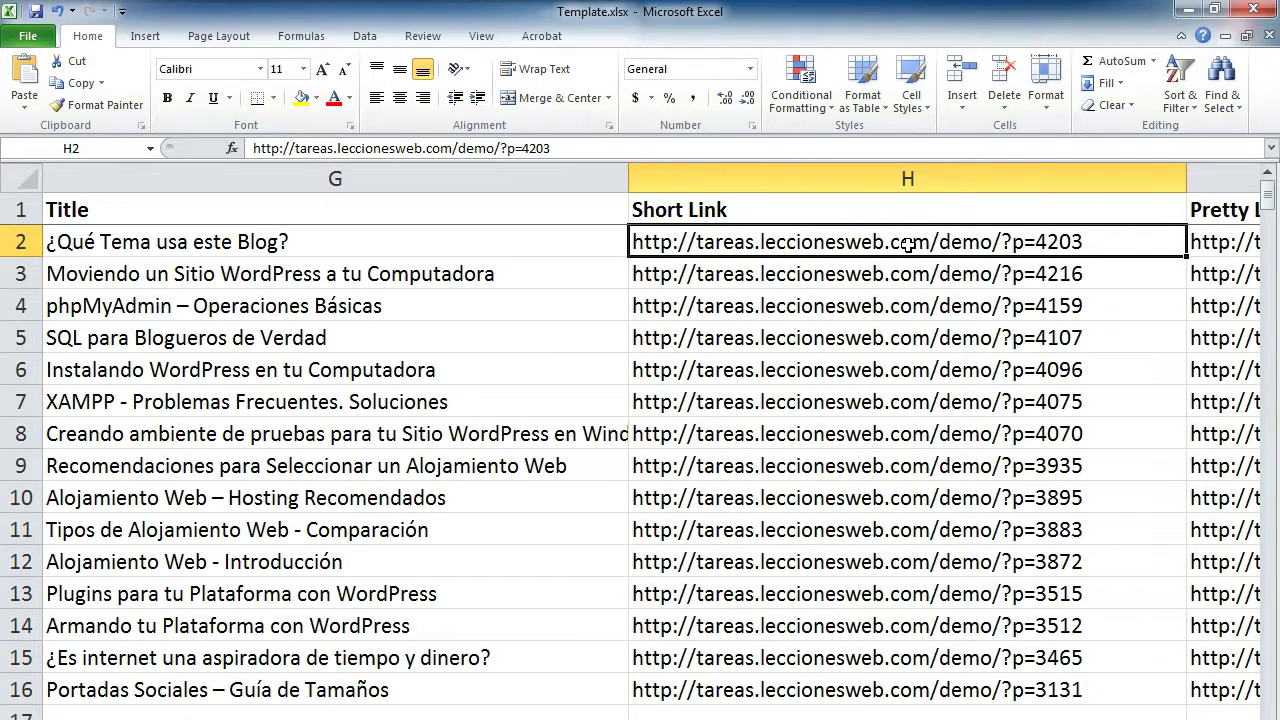
key("Left")
key("Left")
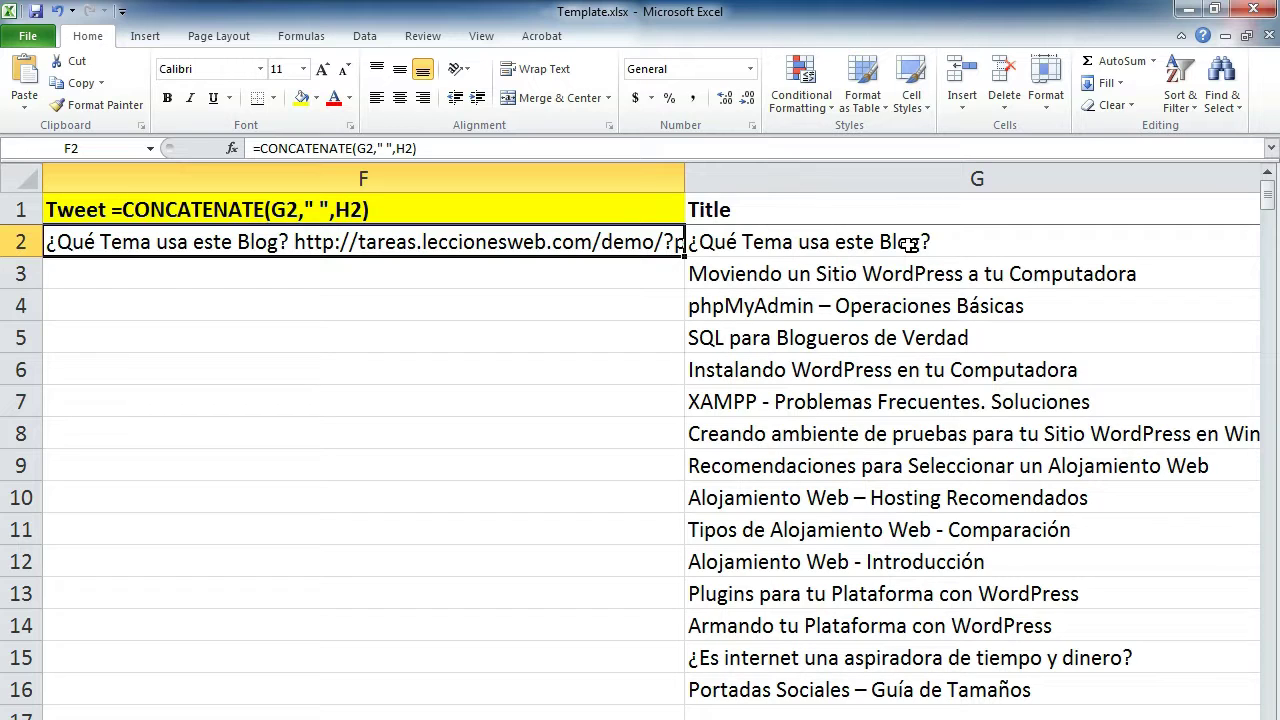
Fill the CONCATENATE formula from F2 down the Tweet column through F16.
key("Down")
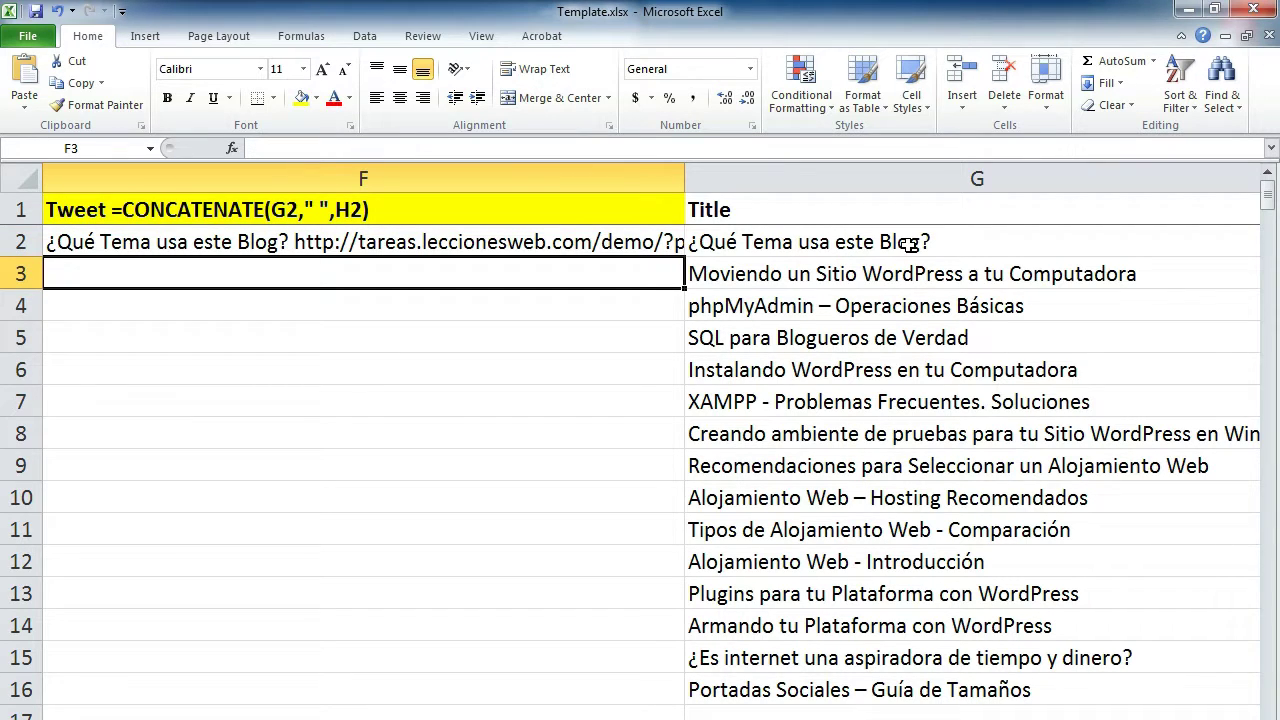
key("Up")
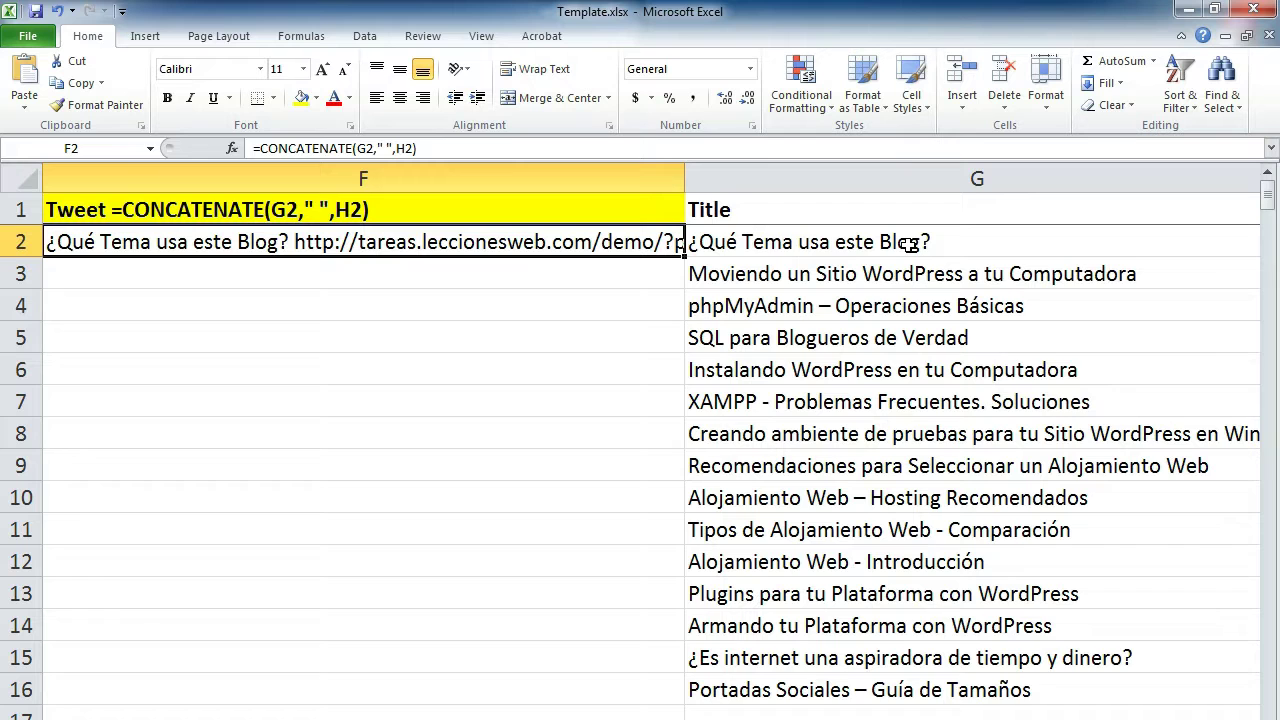
key("Right")
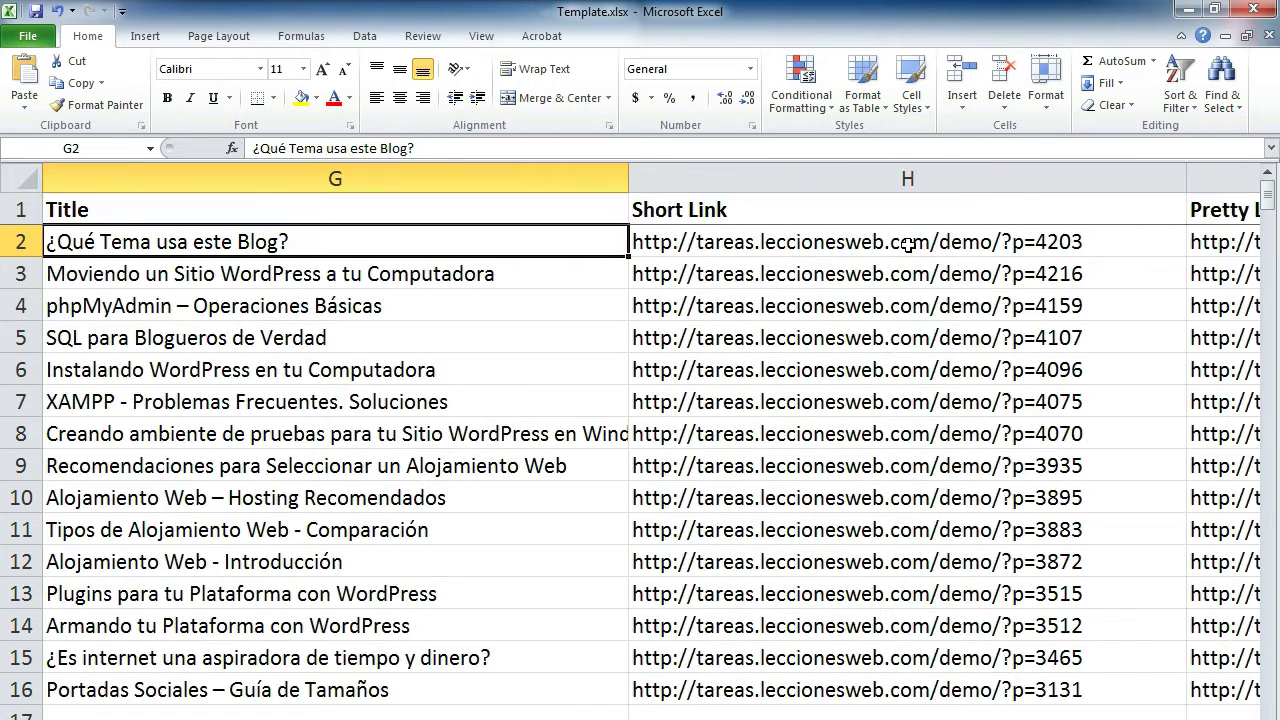
key("Left")
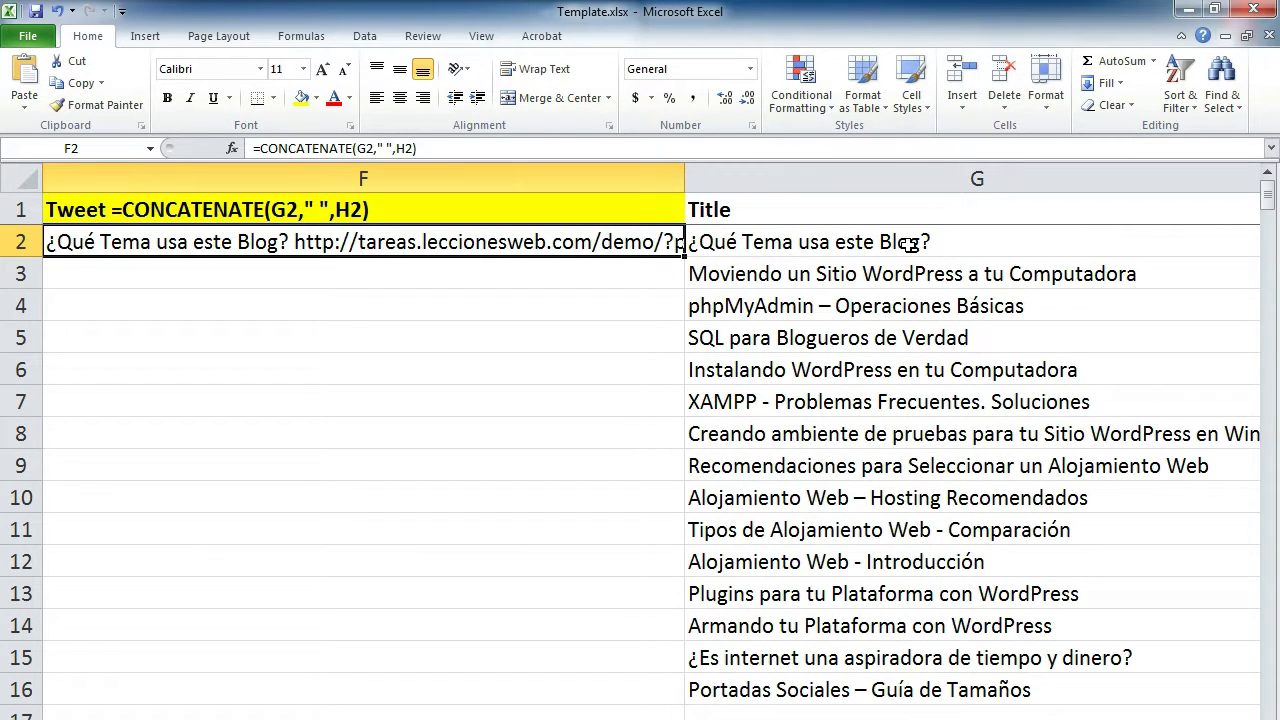
key("Right")
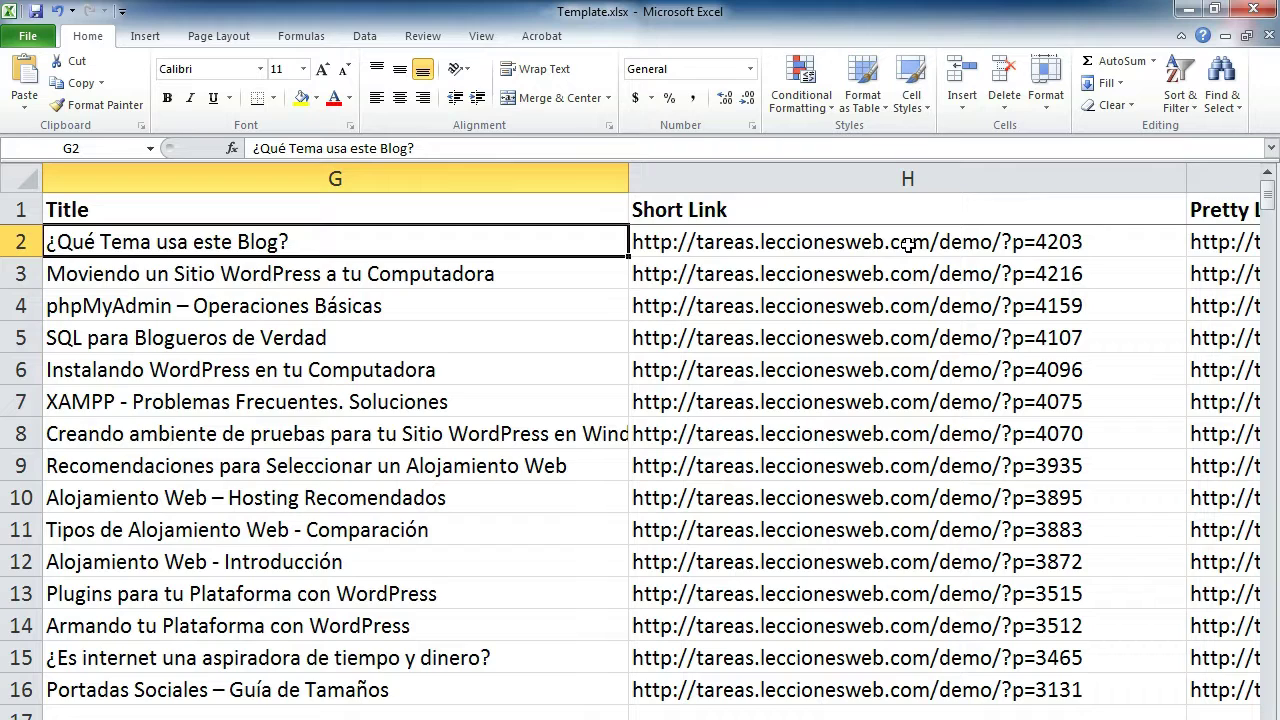
key("Left")
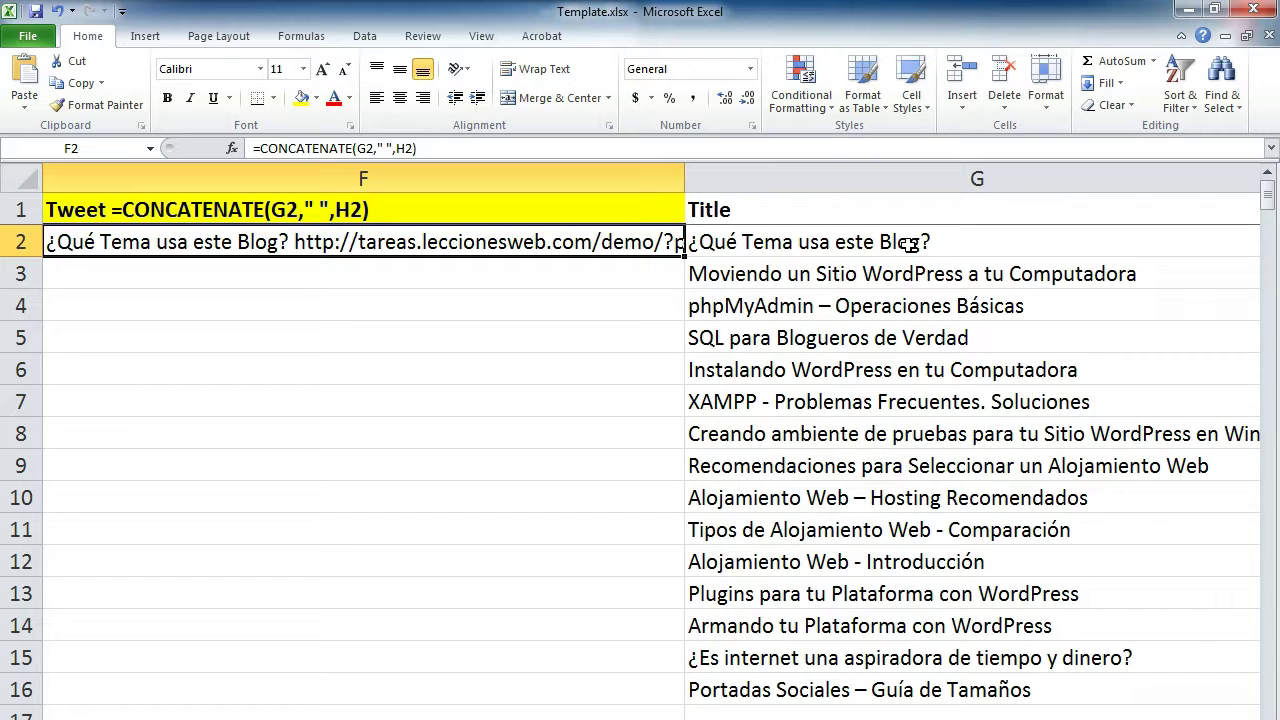
key("Down")
key("Up")
key("Down")
key("Up")
double_click(684, 256)
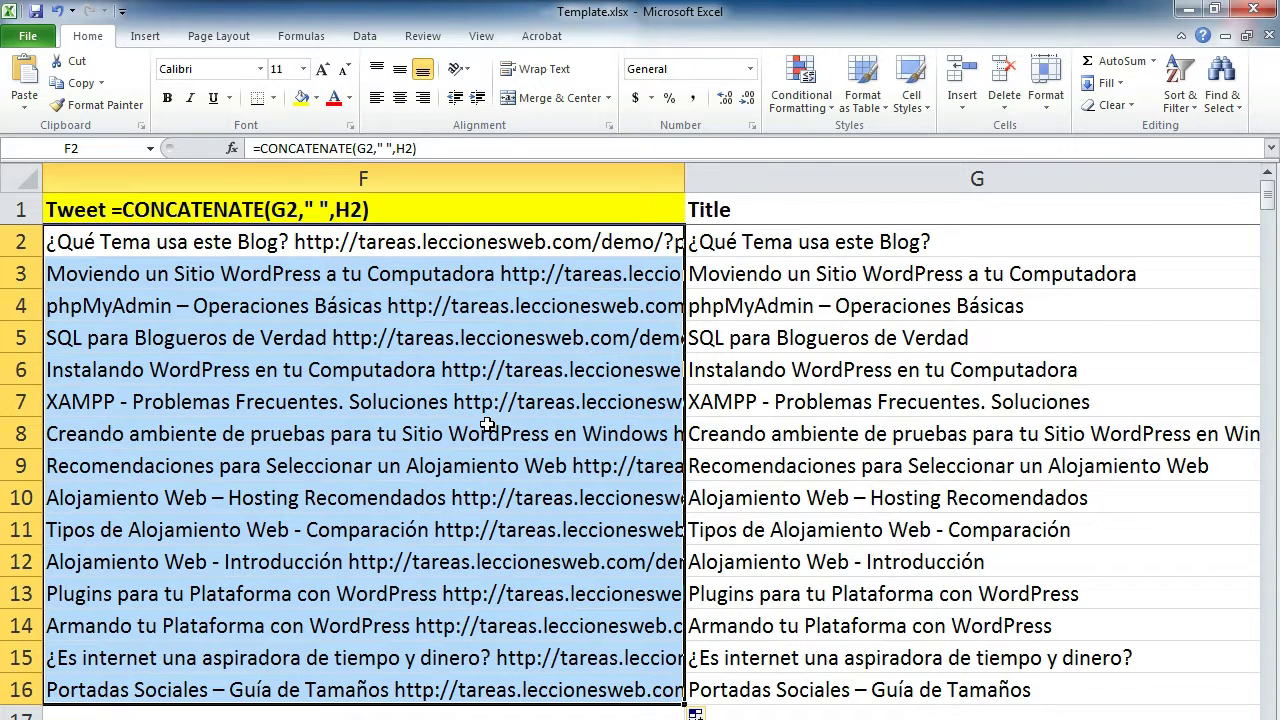
Examine how the cell references in the filled Tweet formulas change from row to row, between F2 and F7.
left_click(483, 253)
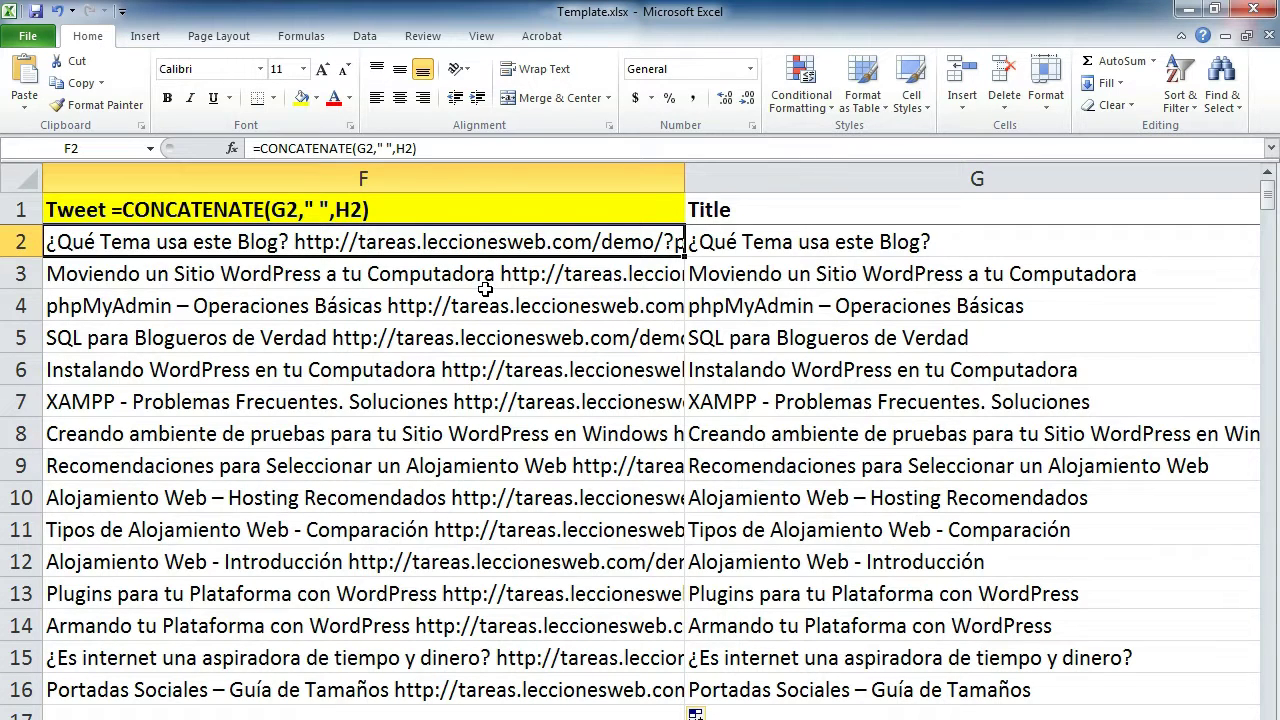
left_click(484, 287)
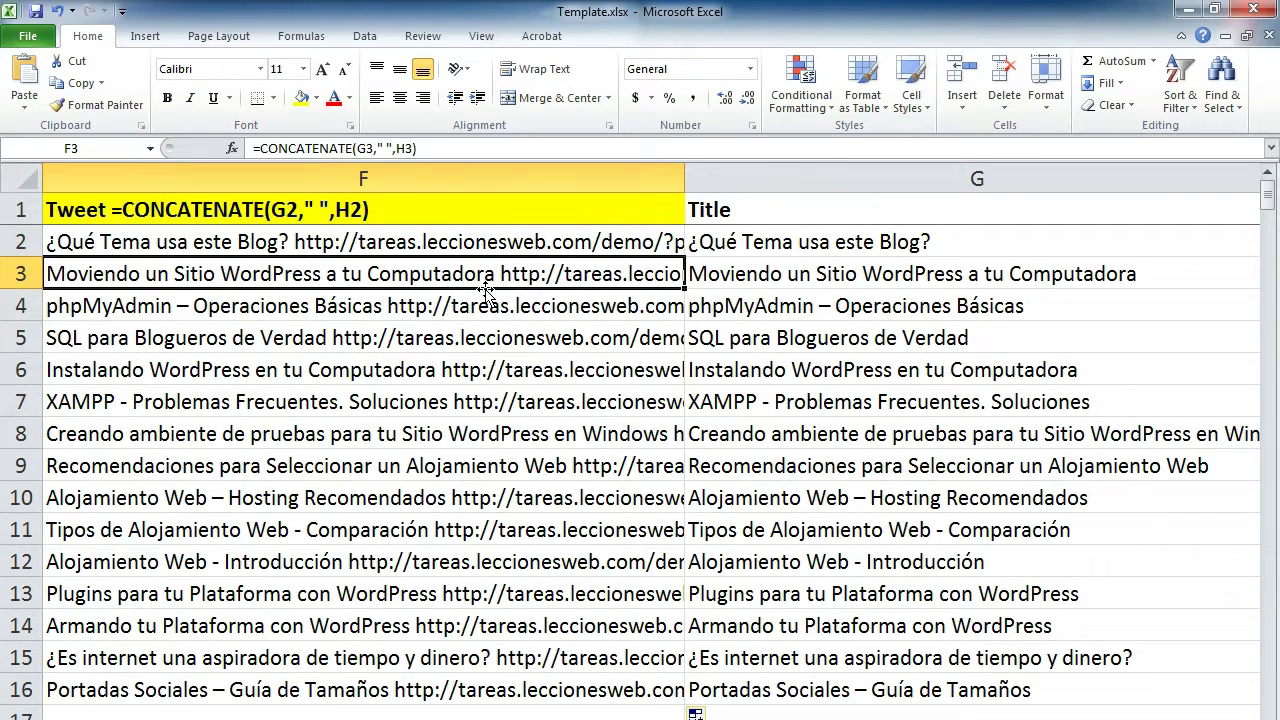
key("Down")
key("Down")
key("Down")
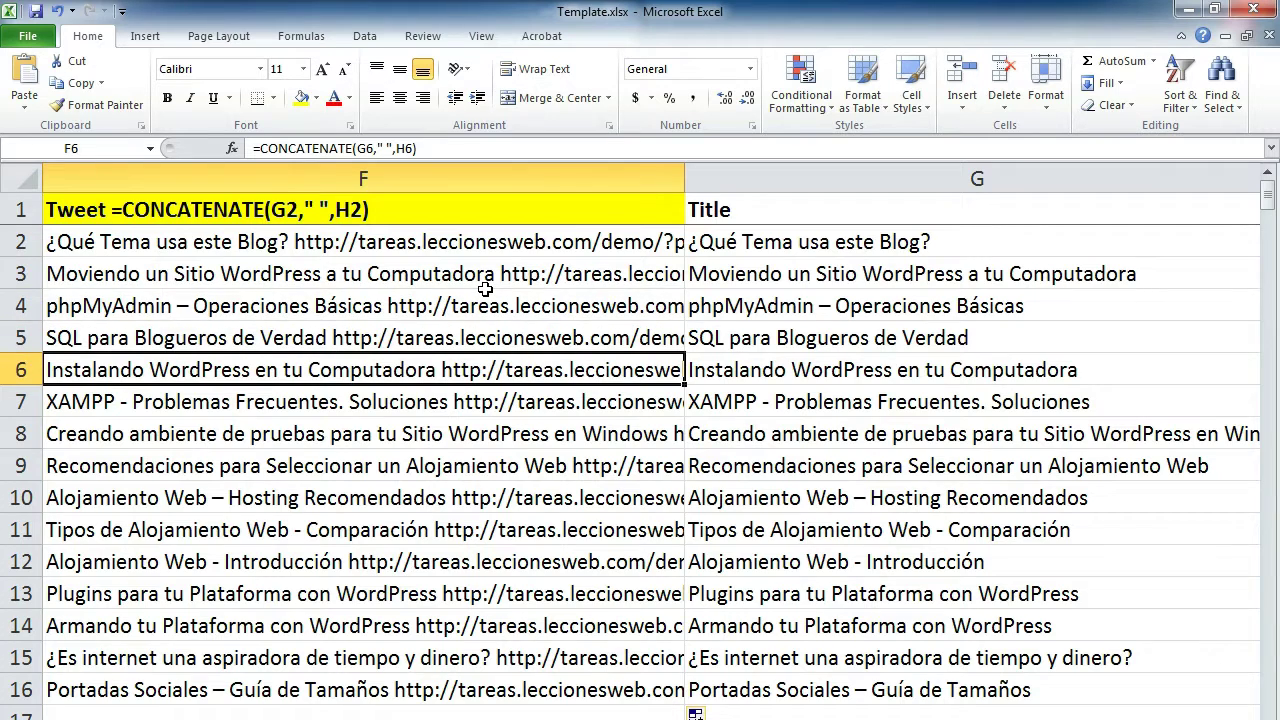
key("Down")
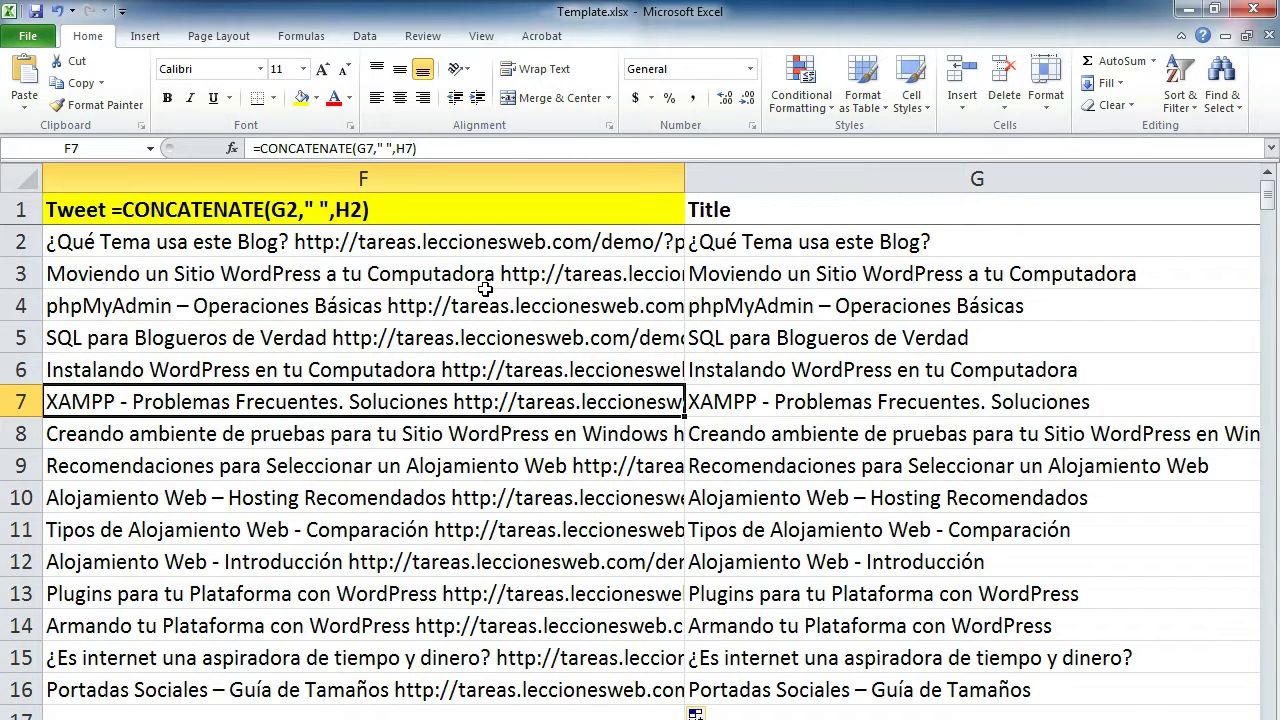
key("Up")
key("Up")
key("Up")
key("Up")
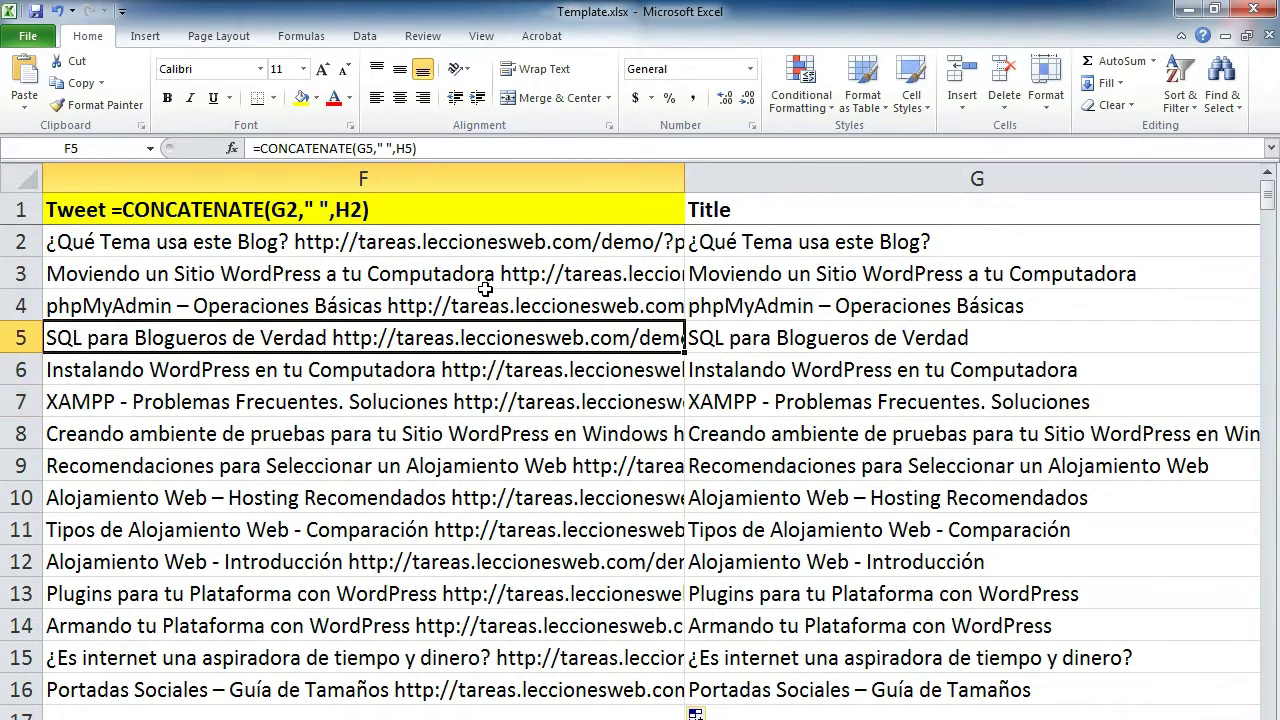
key("Up")
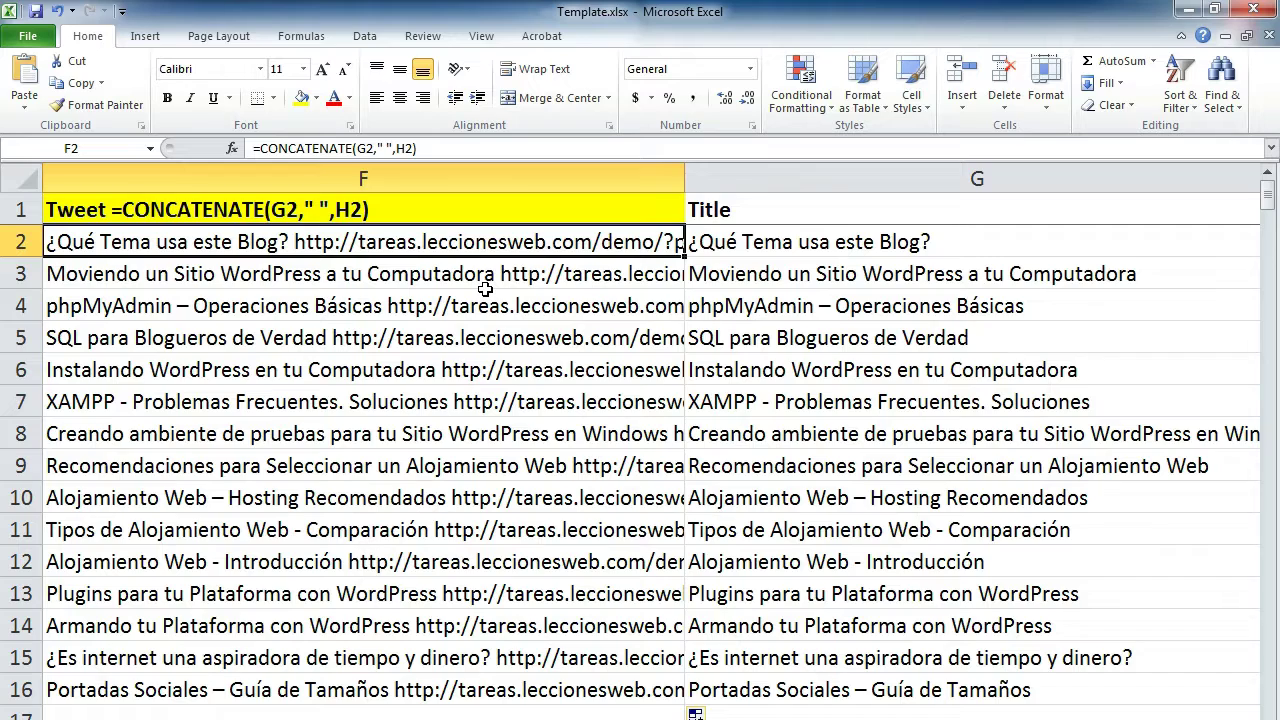
Copy the formula text =LEN(G2) + LEN(H2) from the L header in B1, leaving the header unchanged.
key("Left")
key("Left")
key("Left")
key("Left")
key("Left")
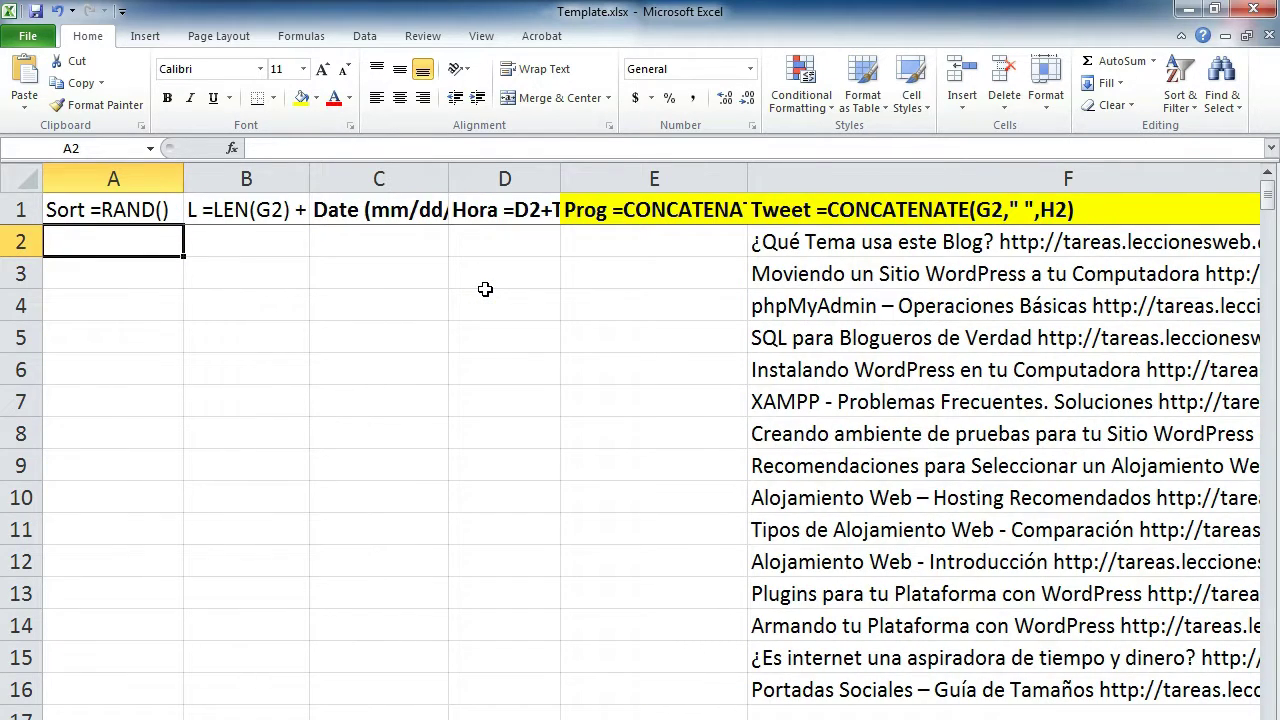
key("Right")
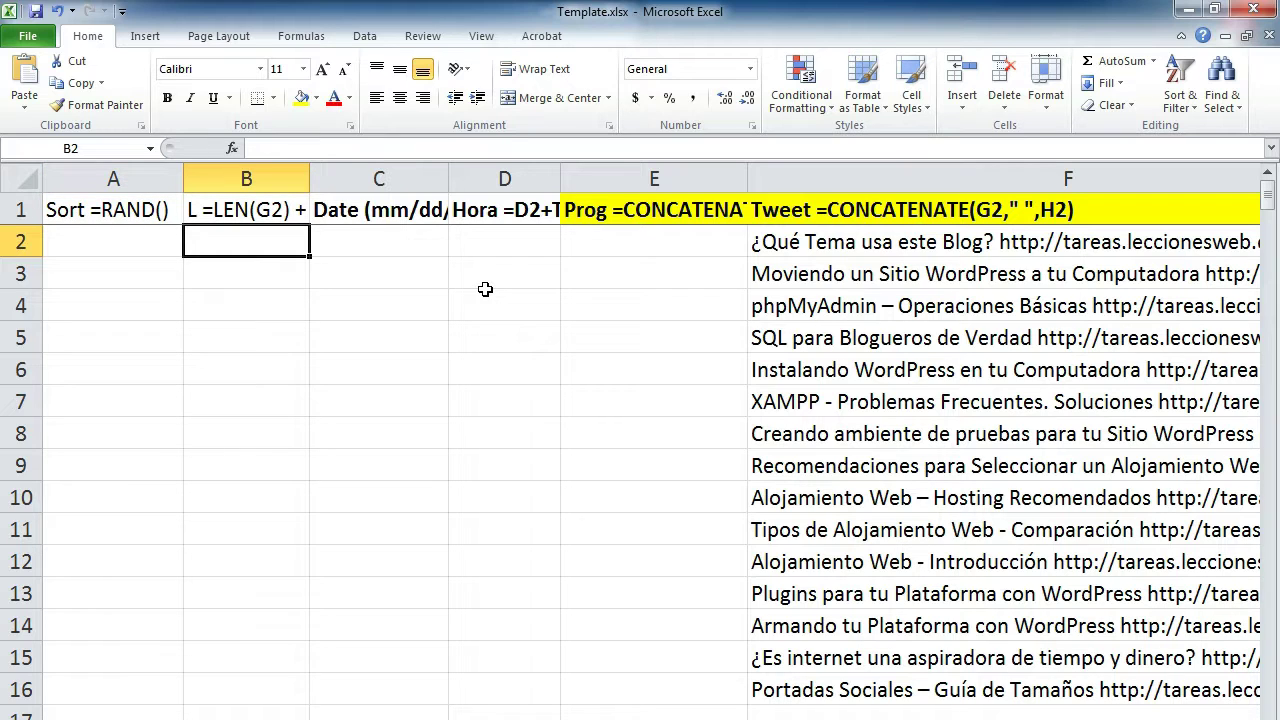
left_click(214, 209)
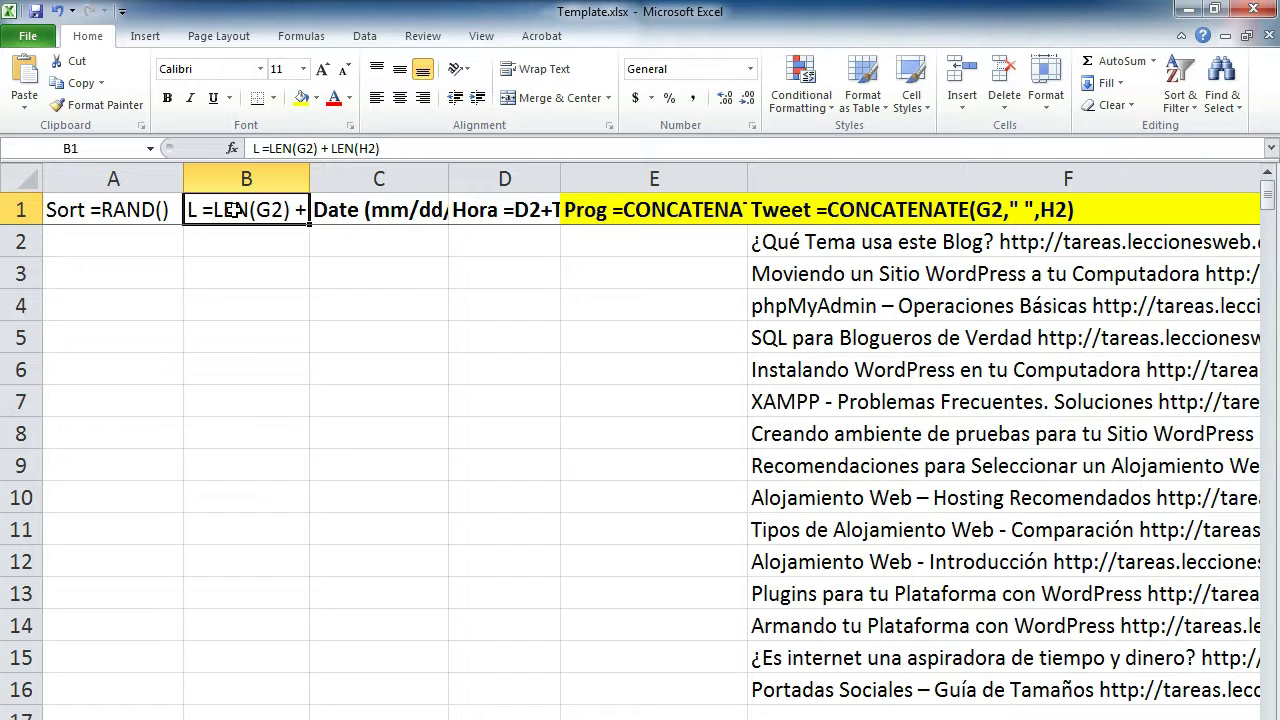
key("F2")
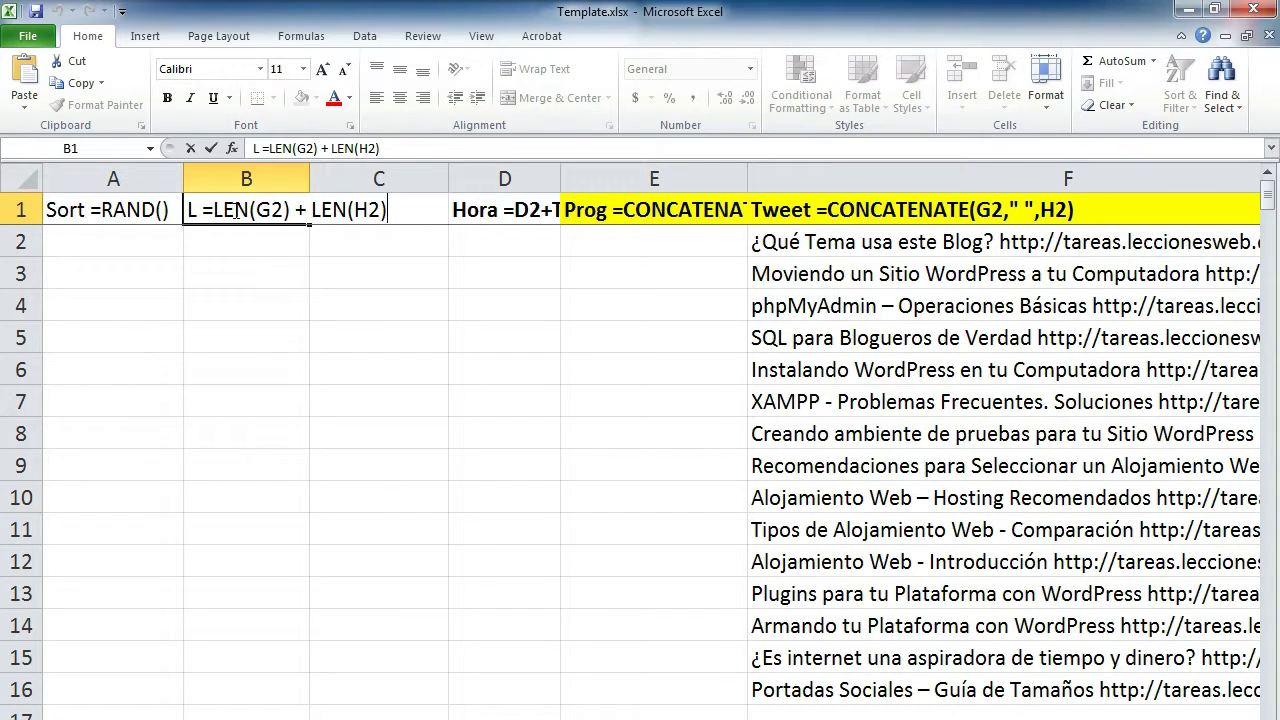
key("shift+Left")
key("shift+Left")
key("shift+Left")
key("shift+Left")
key("shift+Left")
key("shift+Left")
key("shift+Left")
key("shift+Left")
key("shift+Left")
key("shift+Left")
key("shift+Left")
key("shift+Left")
key("shift+Left")
key("shift+Left")
key("shift+Left")
key("shift+Left")
key("shift+Left")
key("shift+Left")
key("ctrl+c")
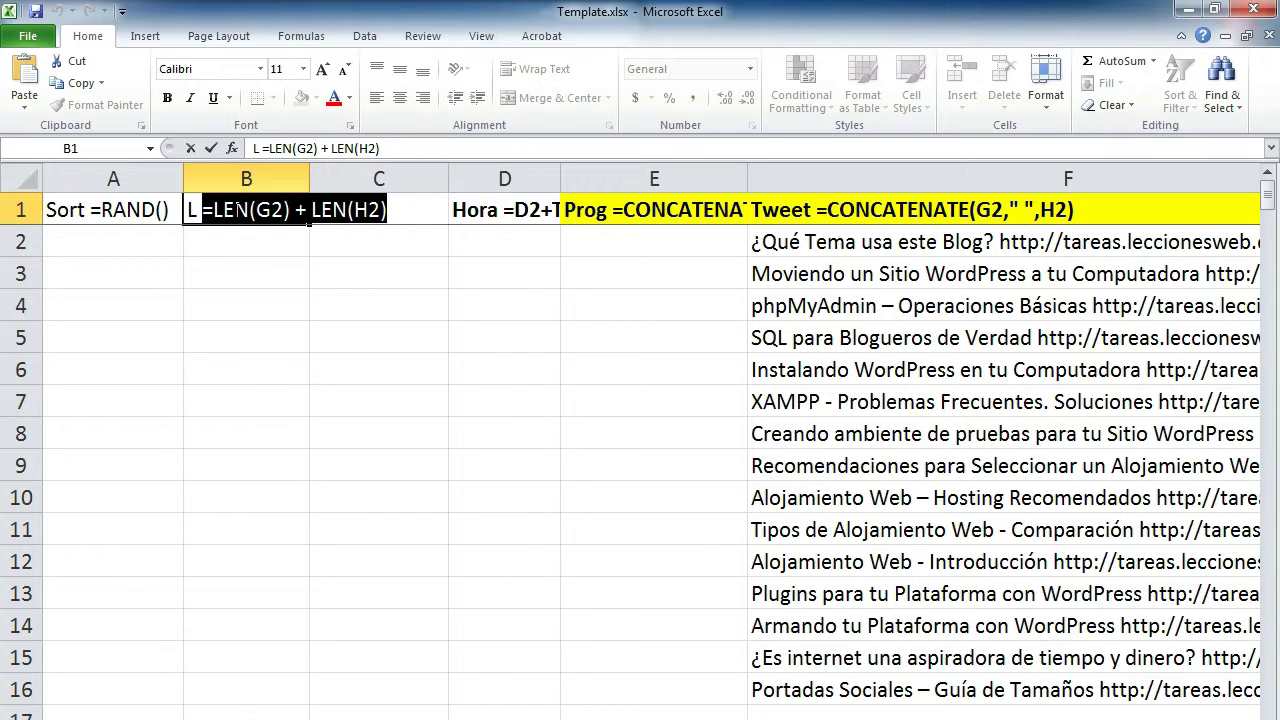
key("Escape")
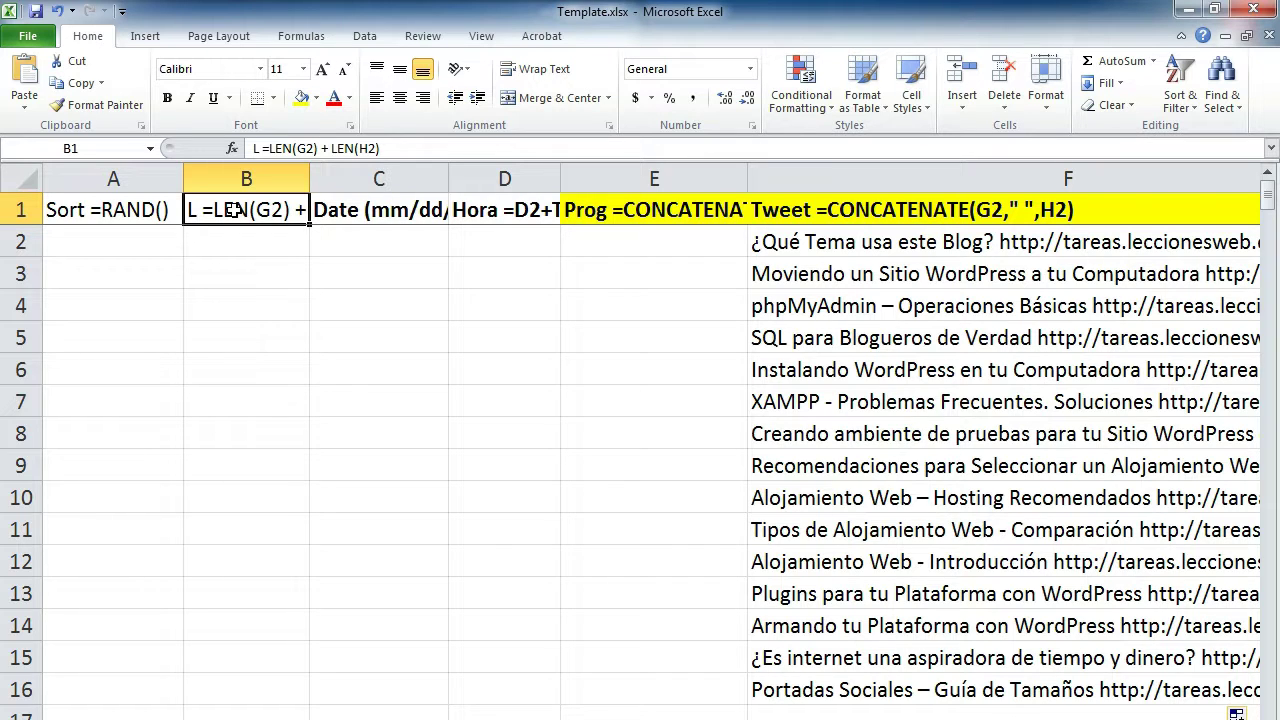
Paste the length formula into B2 and fill it down the L column through B16.
key("Down")
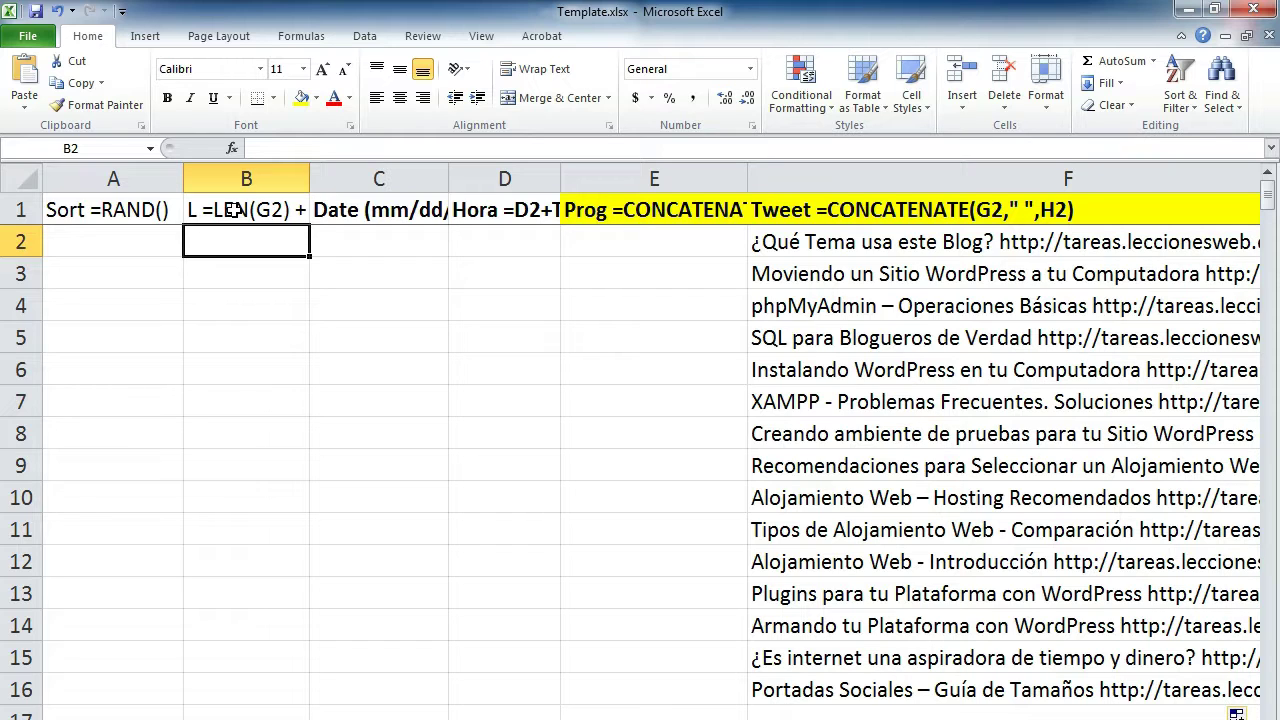
key("ctrl+v")
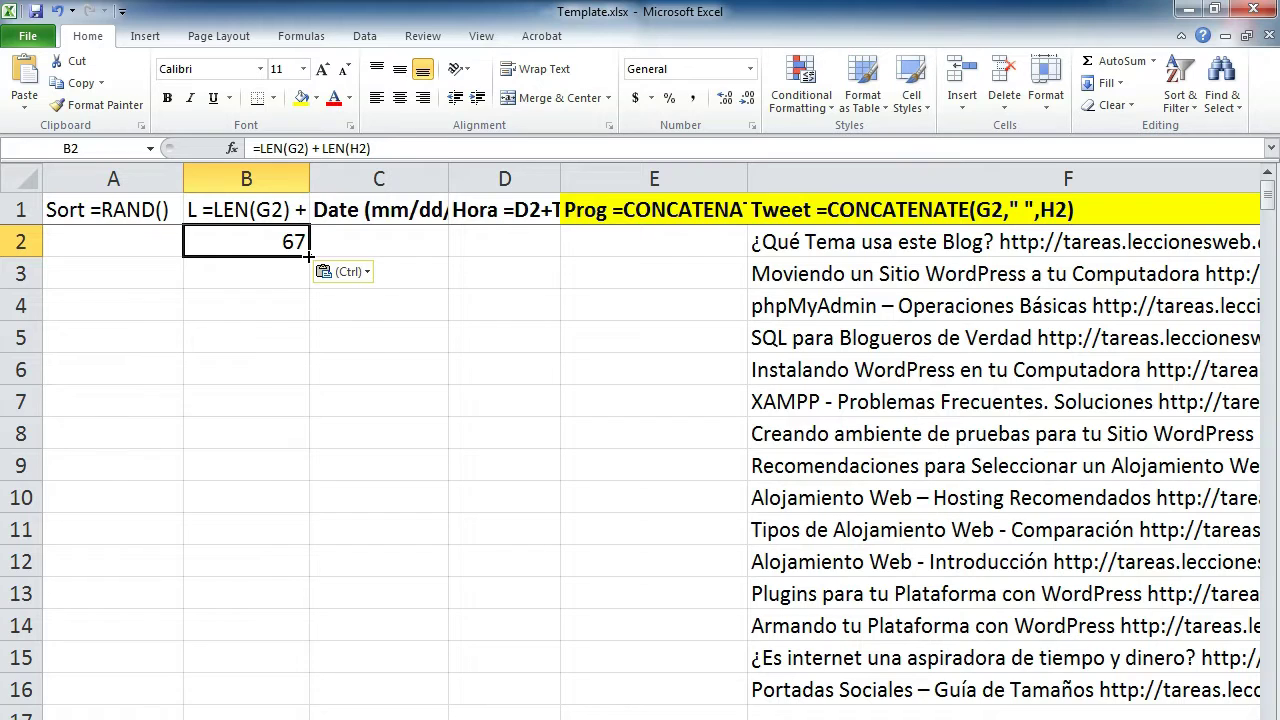
double_click(308, 256)
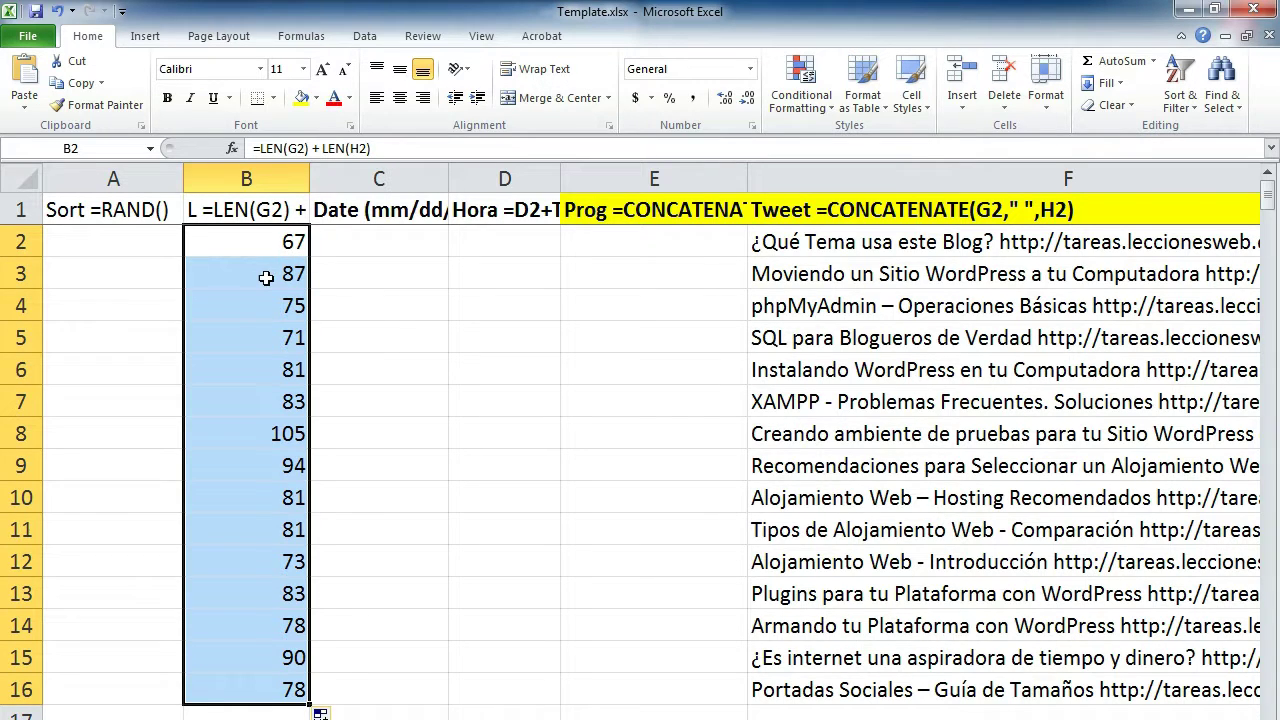
left_click(336, 277)
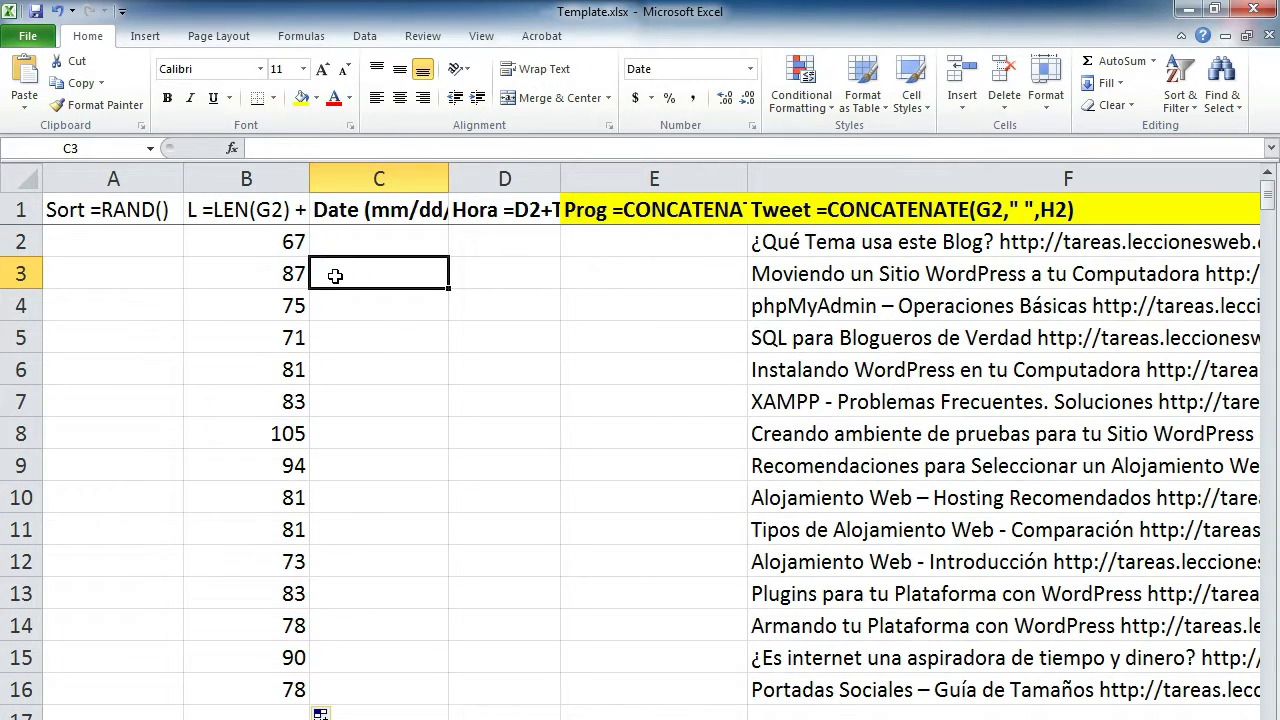
Review the calculated title-plus-link lengths down the L column, from B2 to B16.
left_click(255, 242)
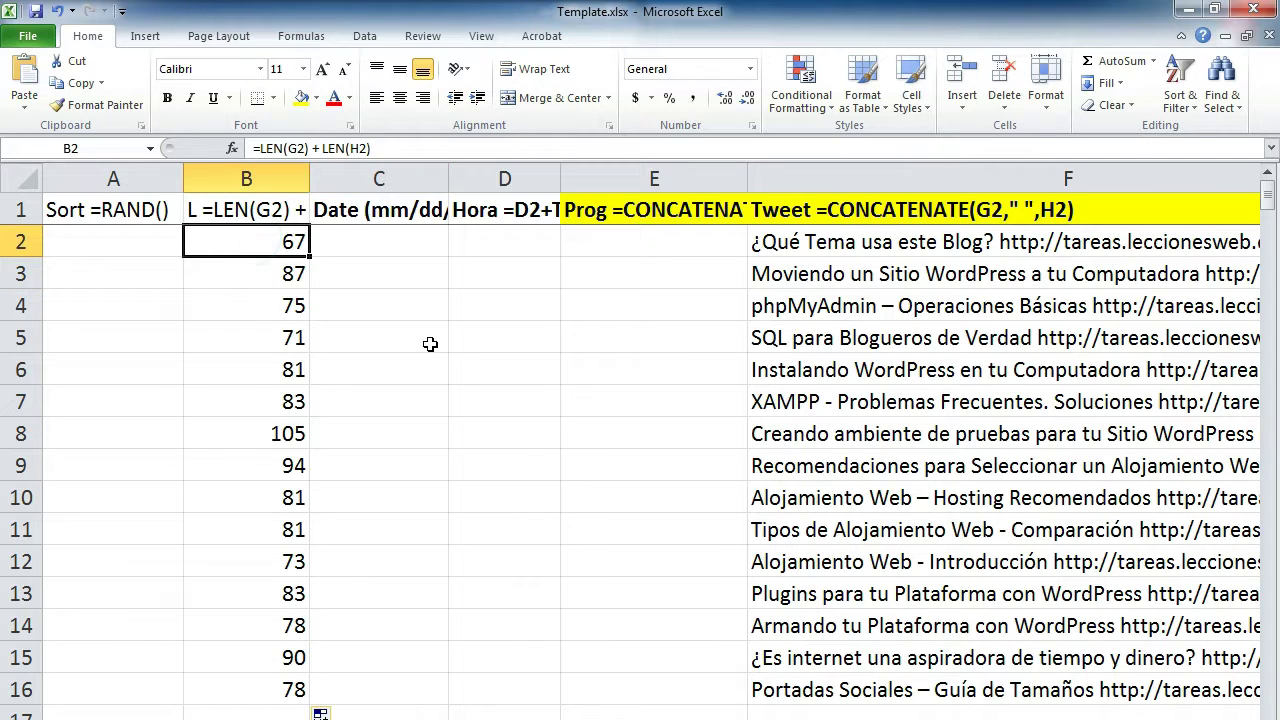
key("Down")
key("Down")
key("Down")
key("Down")
key("Down")
key("Down")
key("Down")
key("Down")
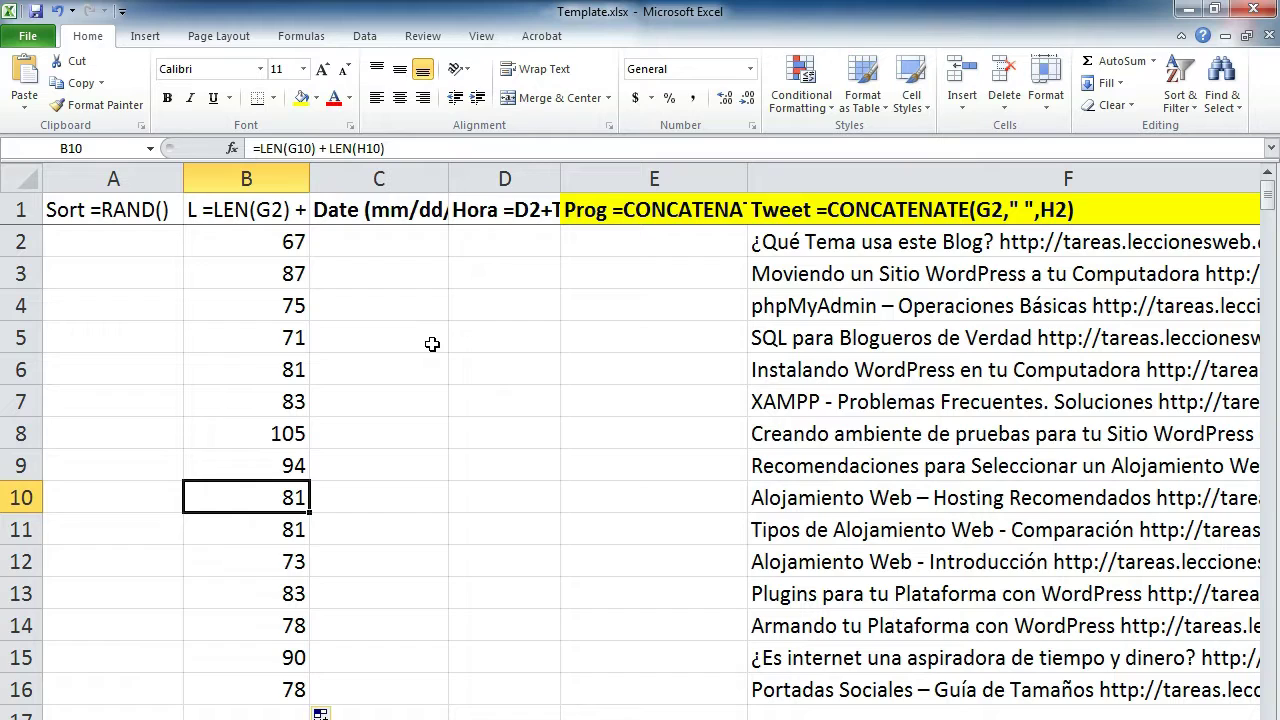
key("Up")
key("Up")
key("Down")
key("Down")
key("Down")
key("Down")
key("Down")
key("Down")
key("Down")
key("Down")
key("Up")
key("Up")
key("Up")
key("Up")
key("Up")
key("Up")
key("Up")
key("Up")
key("Up")
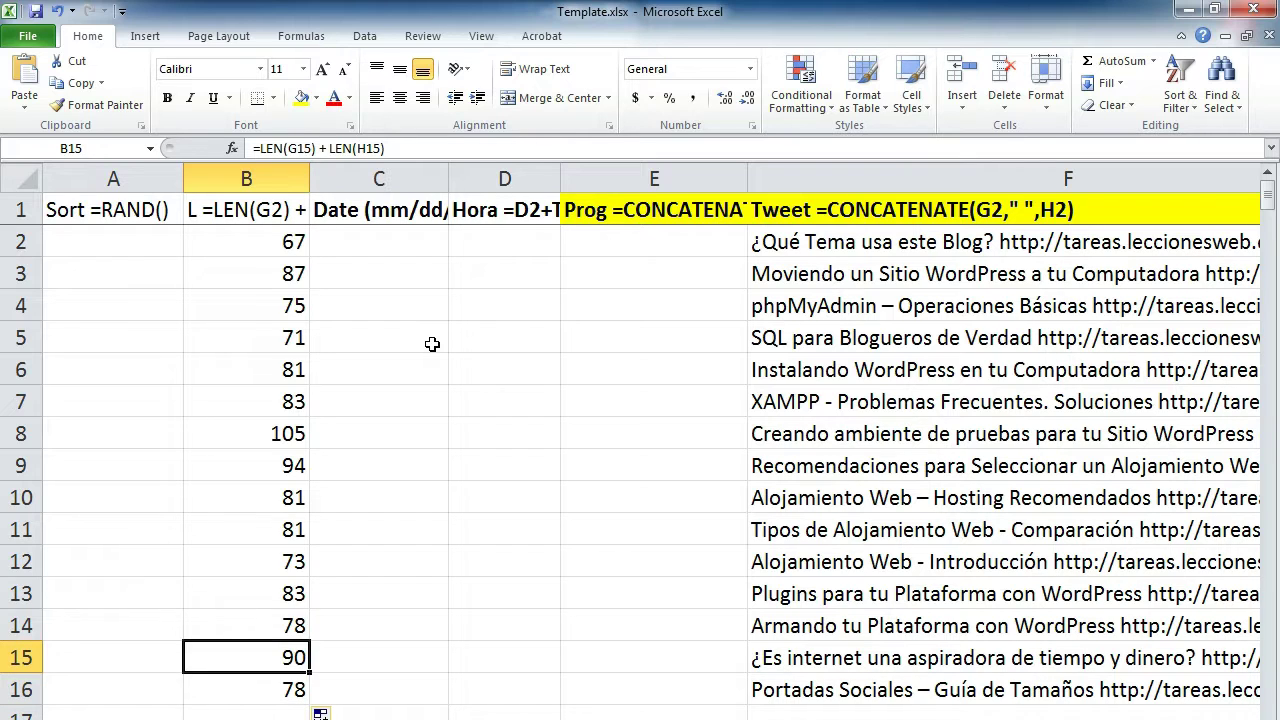
key("Up")
key("Up")
key("Up")
key("Up")
key("Up")
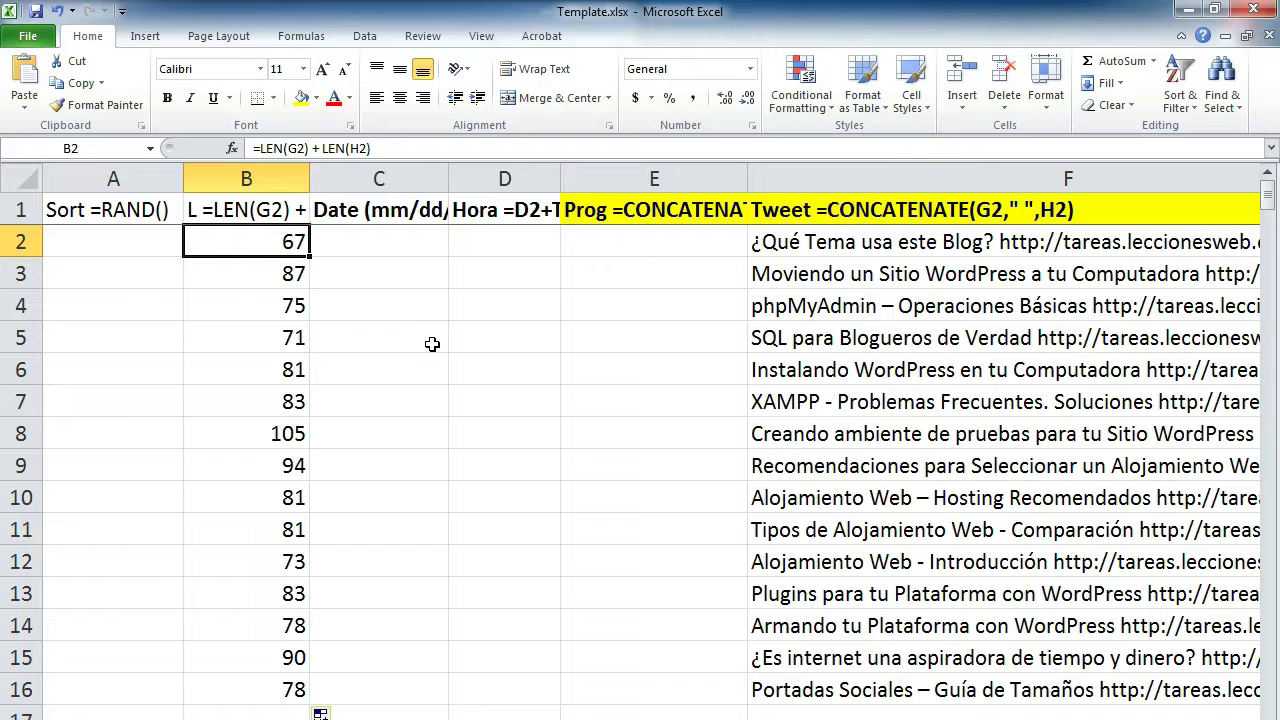
key("Right")
key("Right")
key("Right")
key("Right")
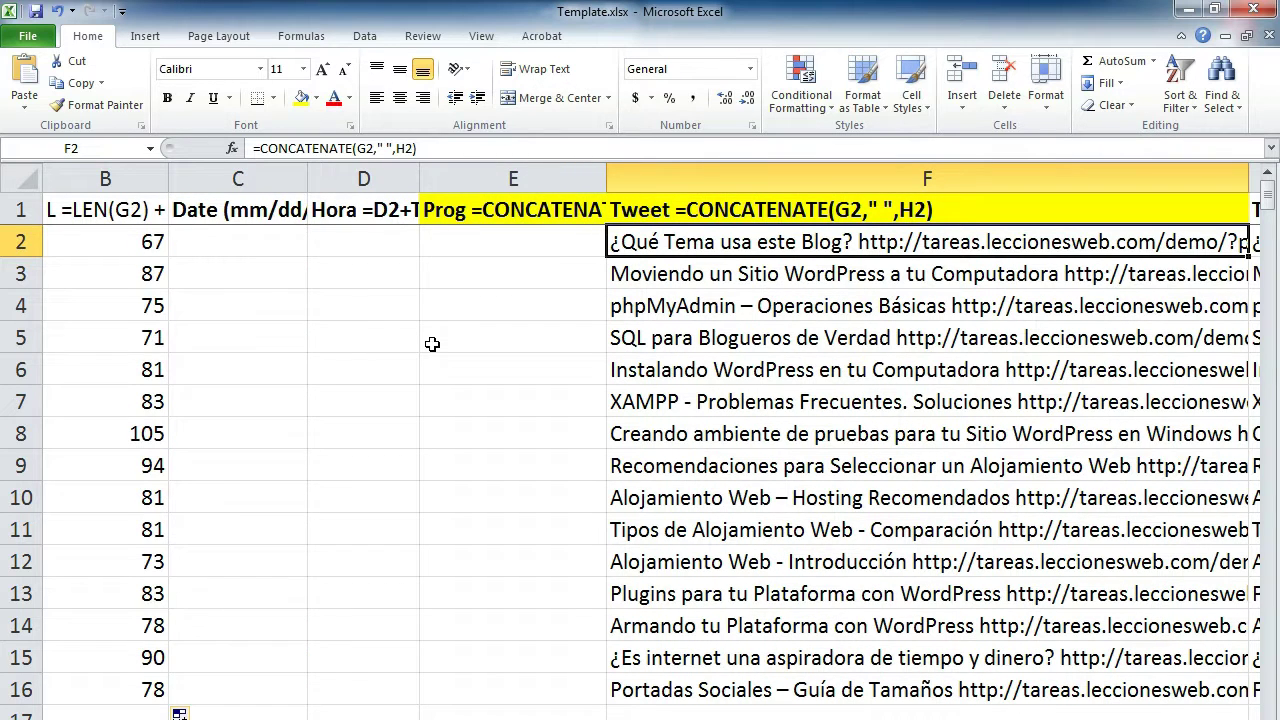
key("Right")
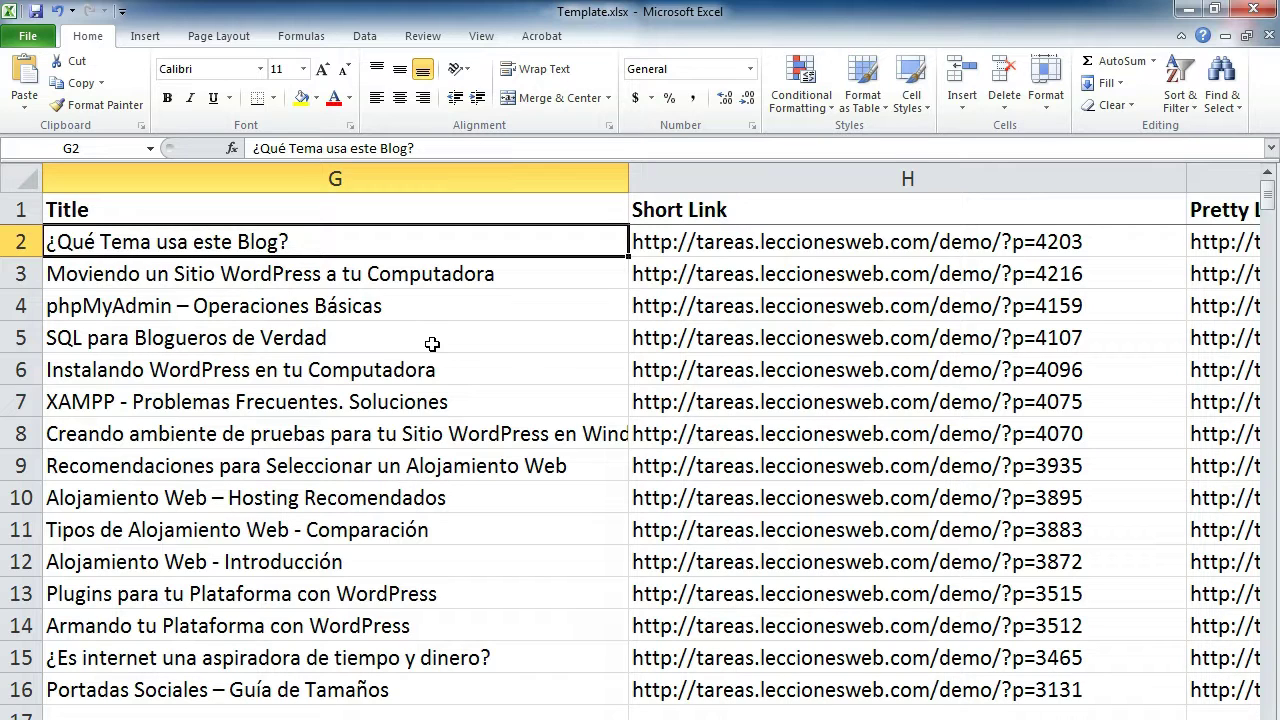
key("Left")
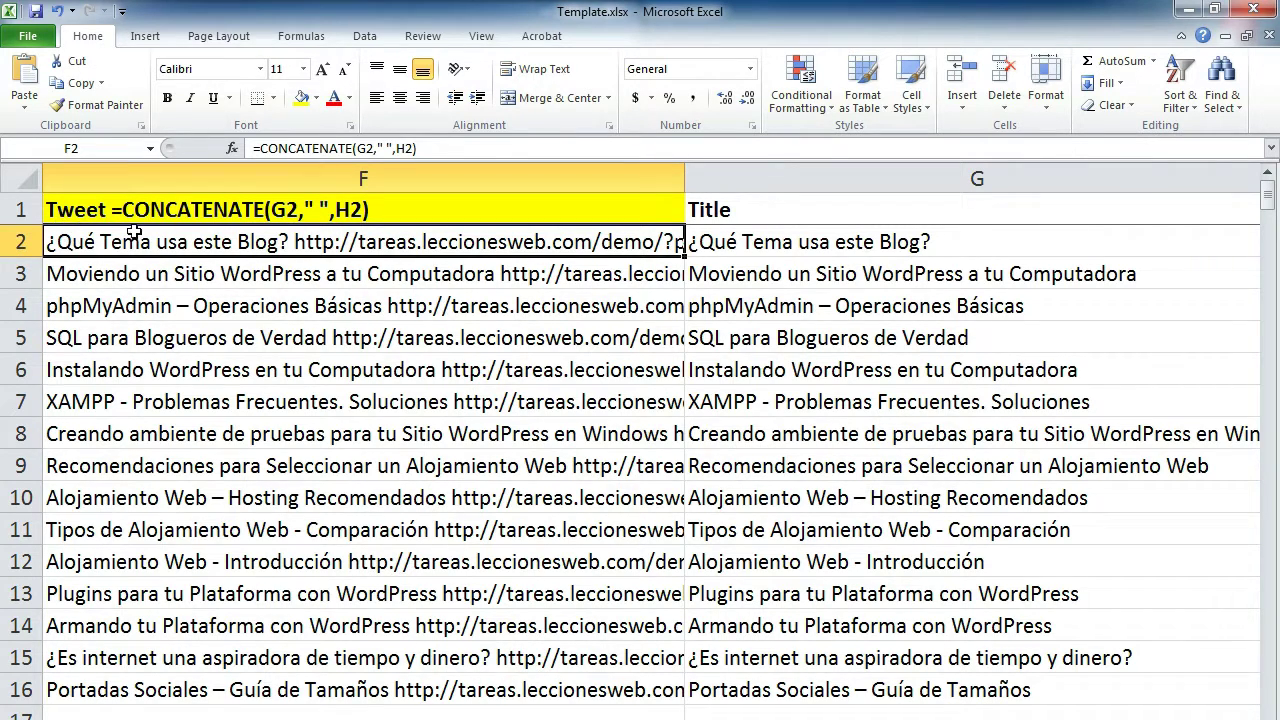
left_click(718, 237)
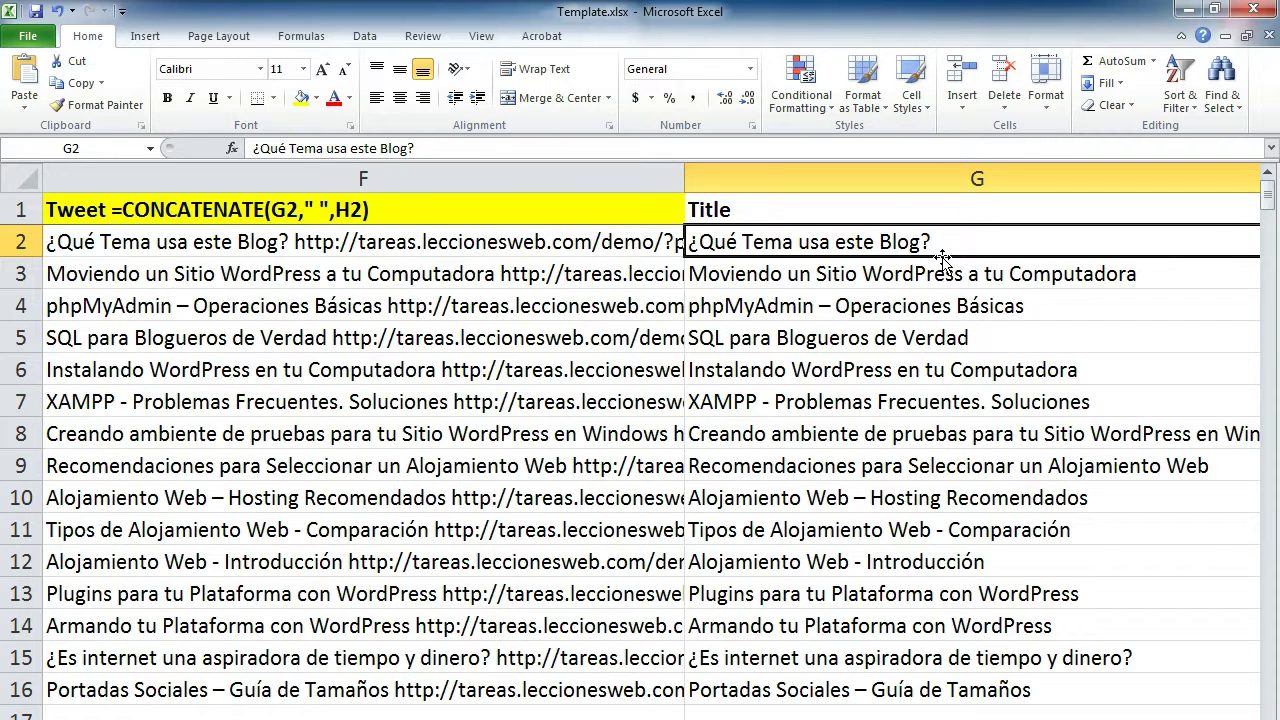
key("F2")
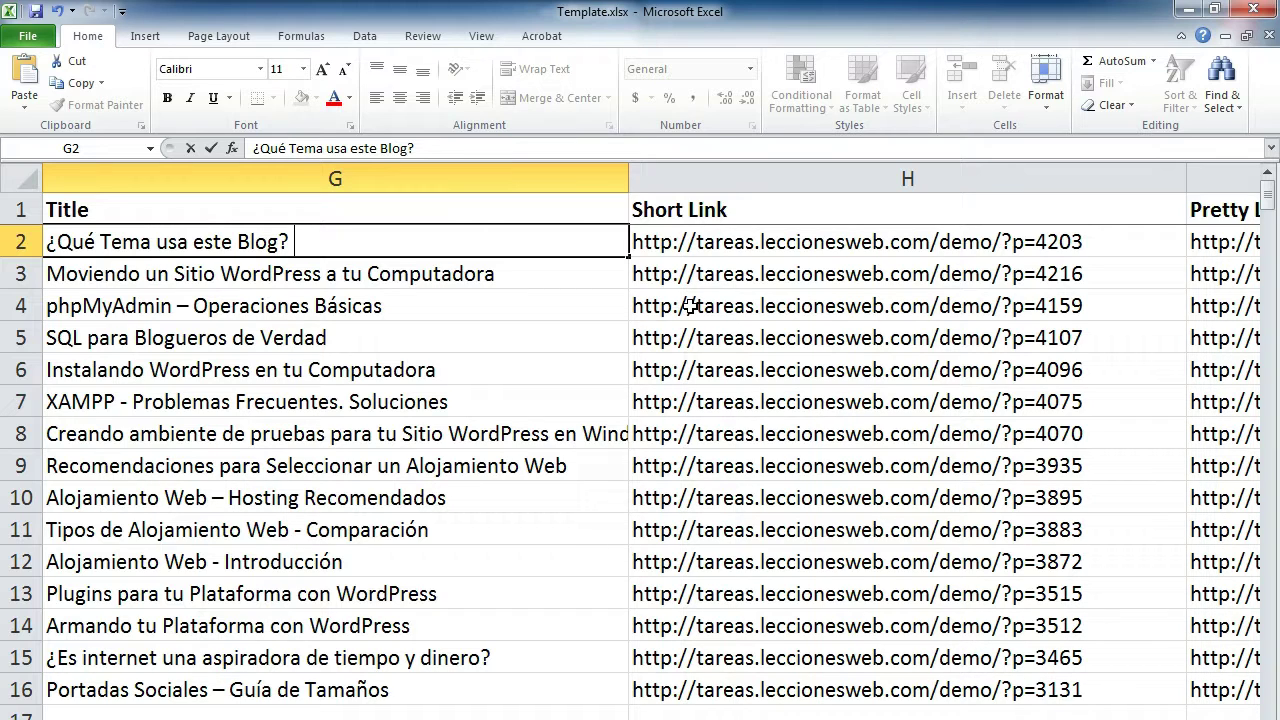
type("@Leccione")
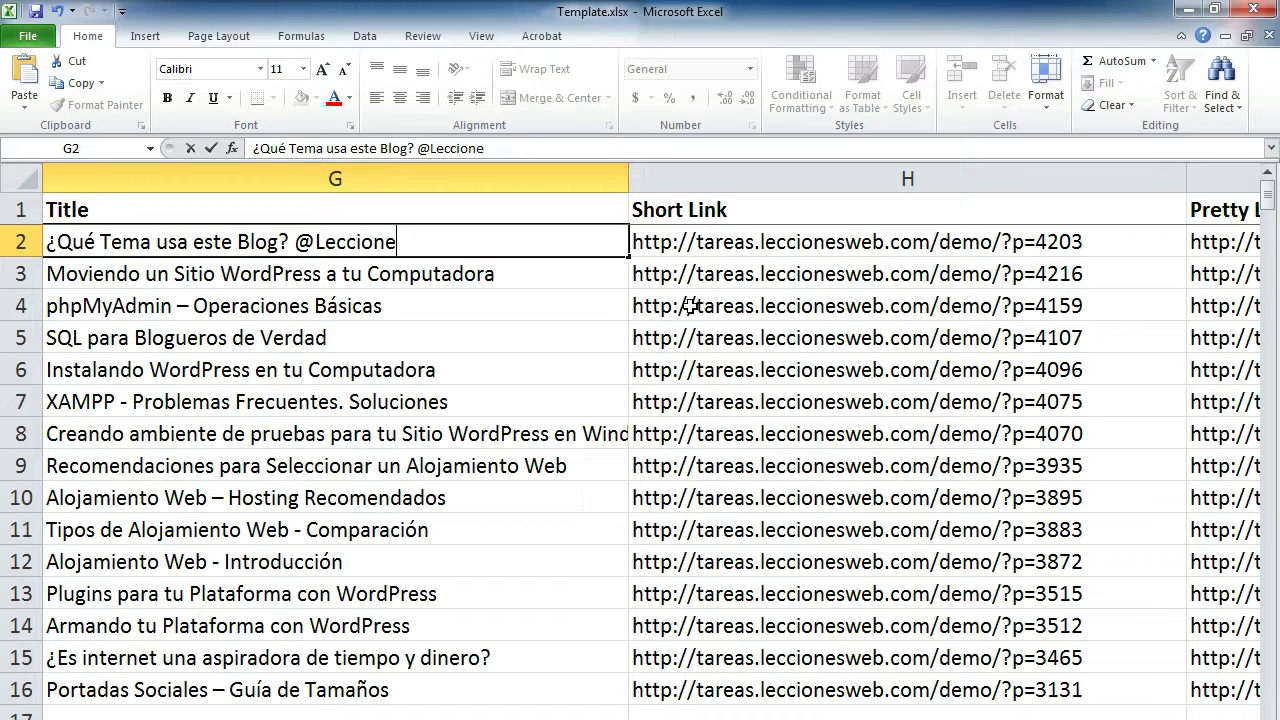
type("sWeb")
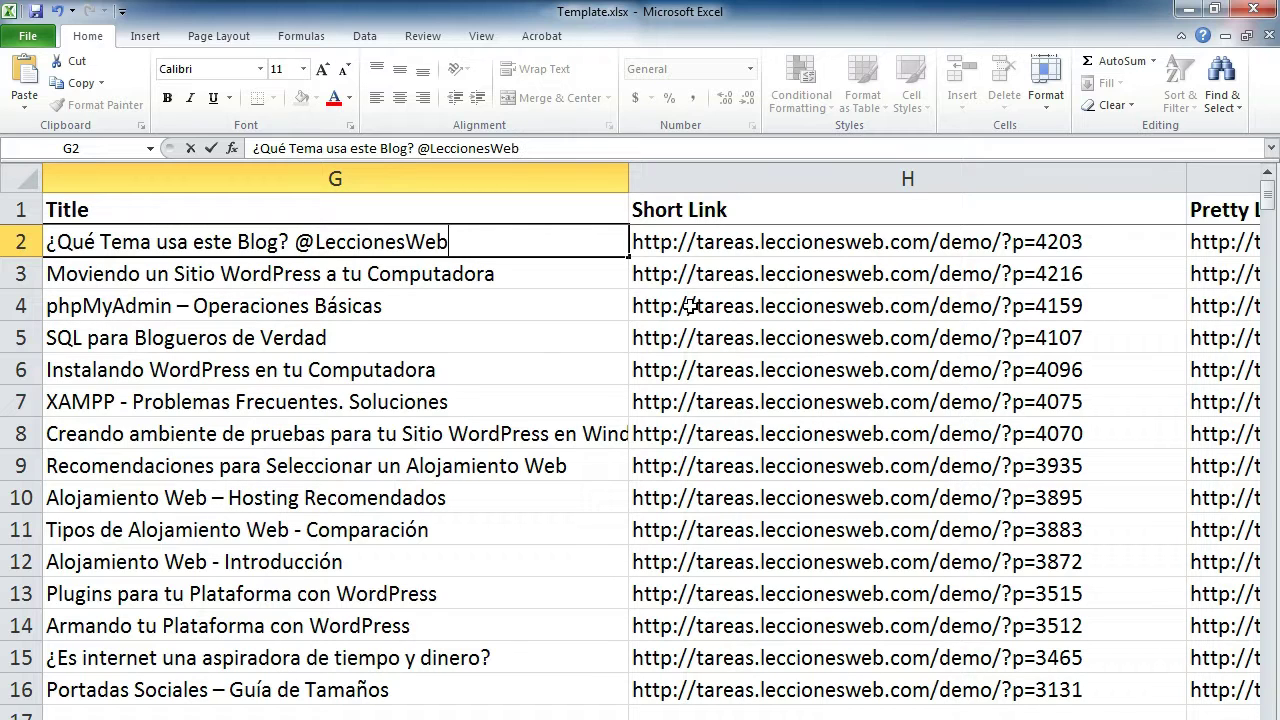
key("Return")
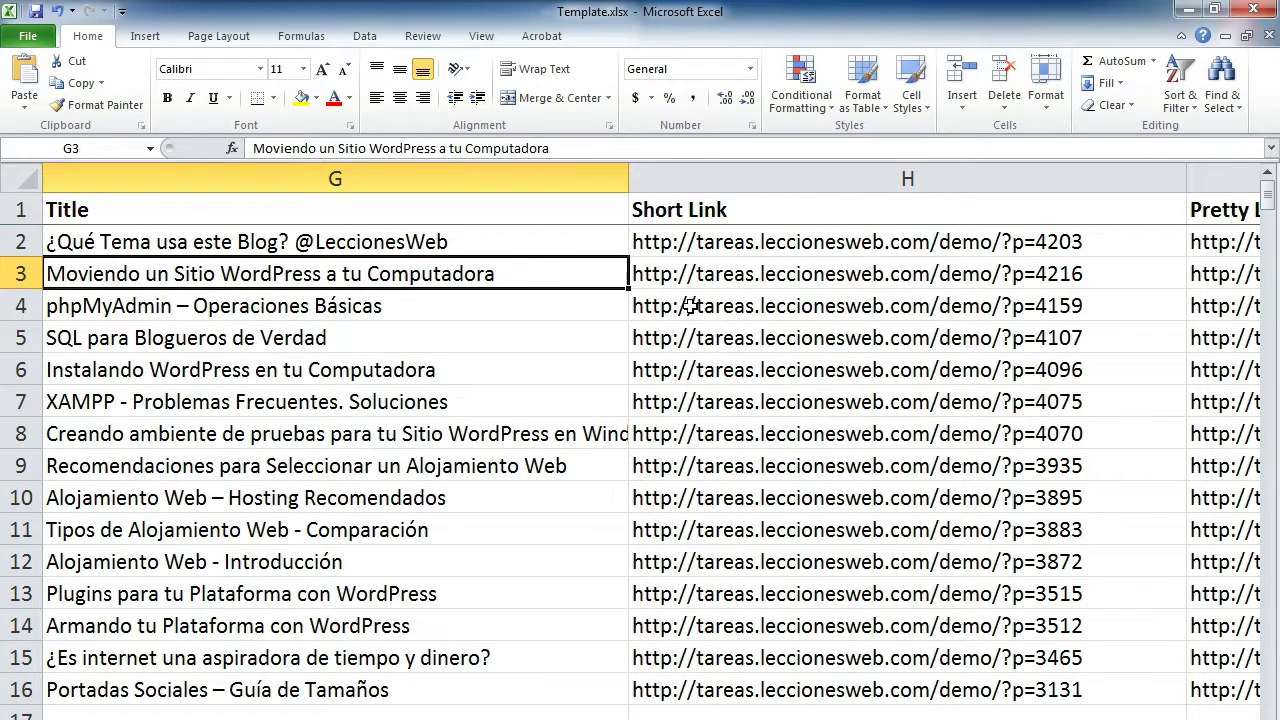
Check row 2's length in B2 and its combined tweet in F2 against the customized title in G2.
key("Up")
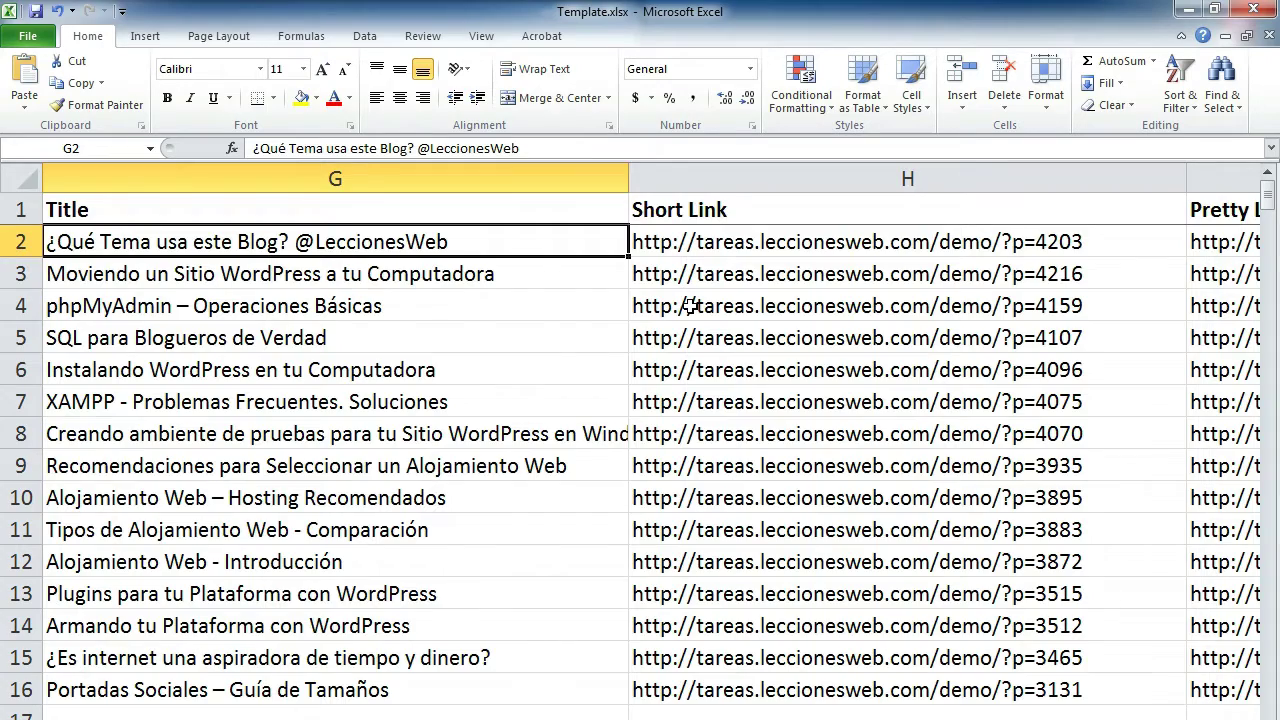
key("Left")
key("Left")
key("Left")
key("Left")
key("Left")
key("Left")
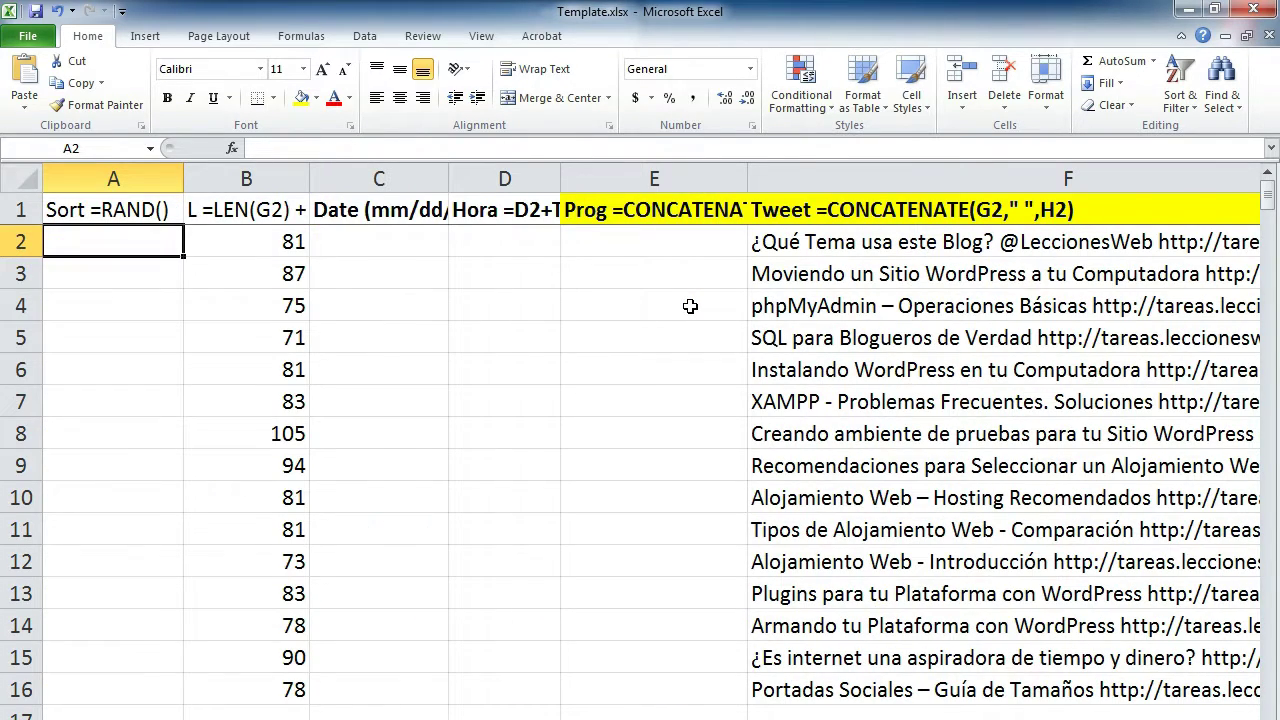
key("Right")
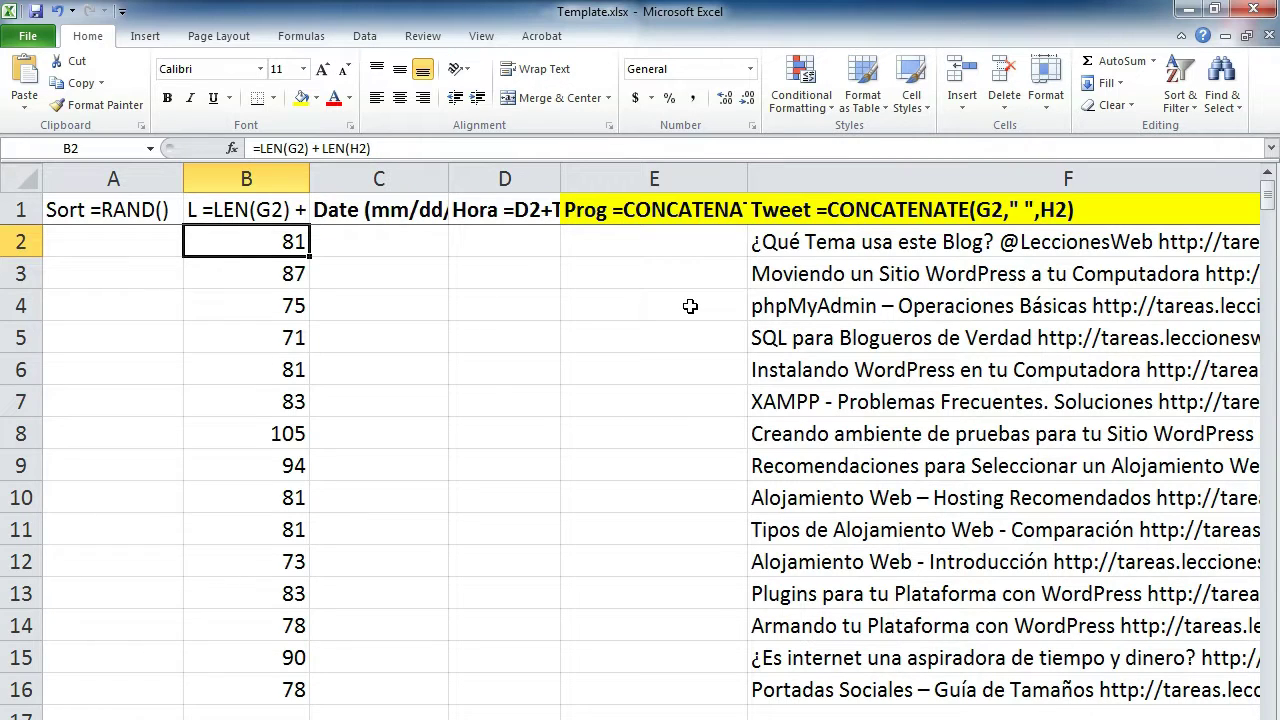
key("Right")
key("Right")
key("Right")
key("Right")
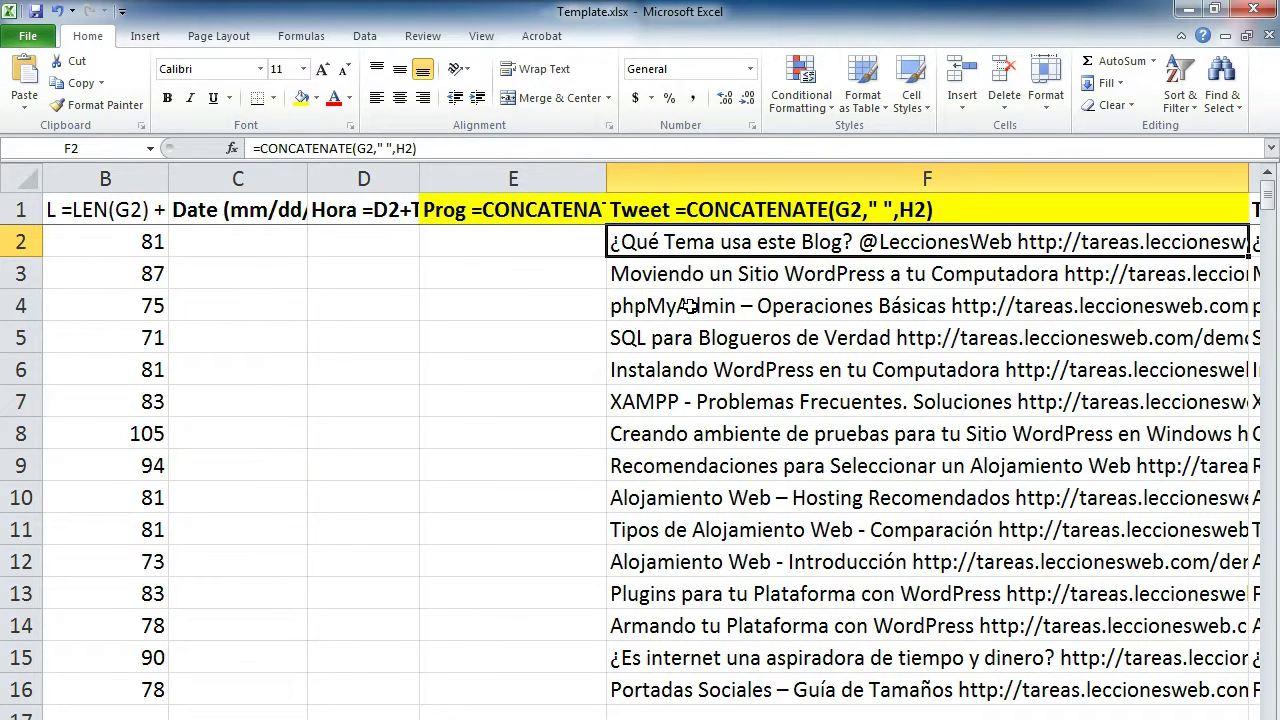
key("Right")
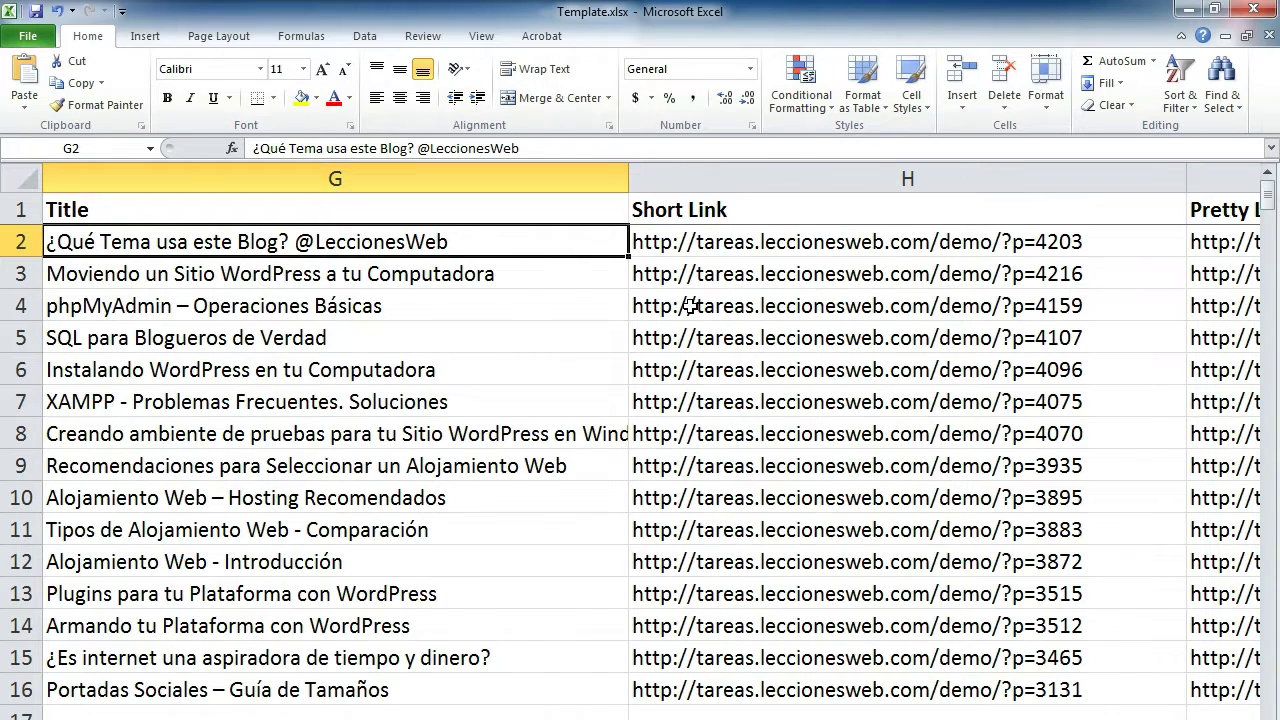
key("Left")
key("Left")
key("Left")
key("Left")
key("Left")
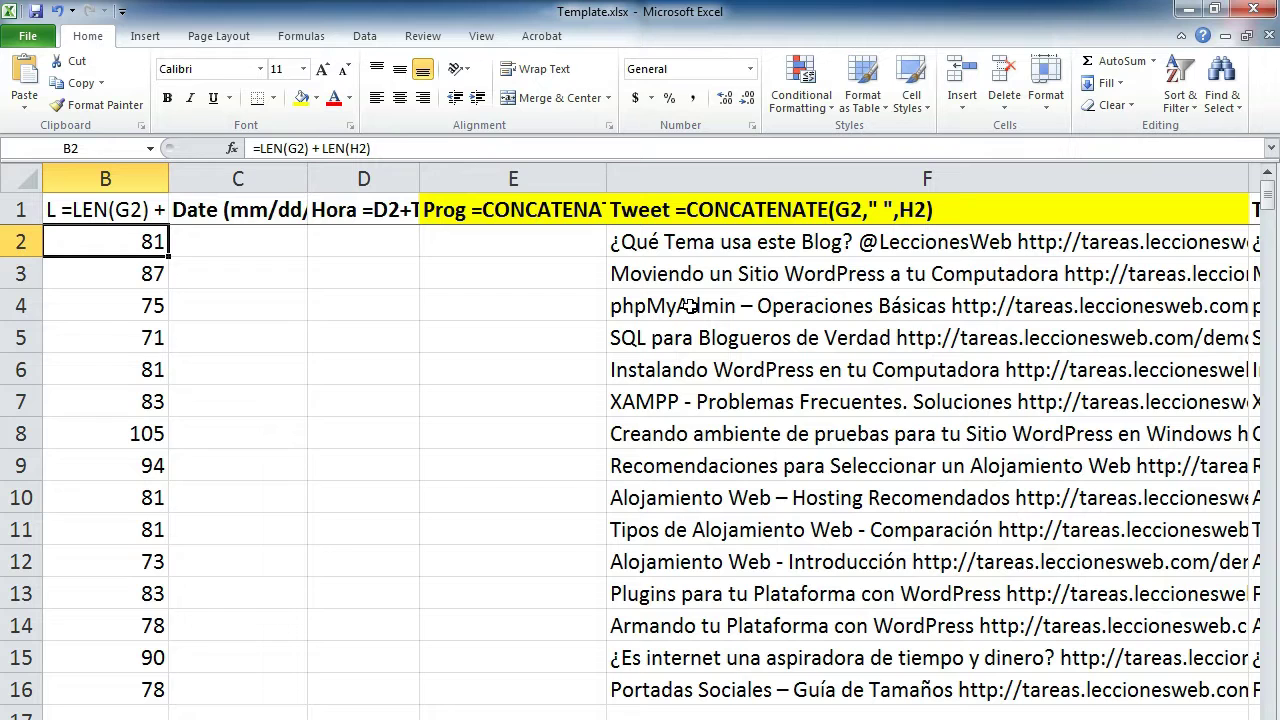
key("Down")
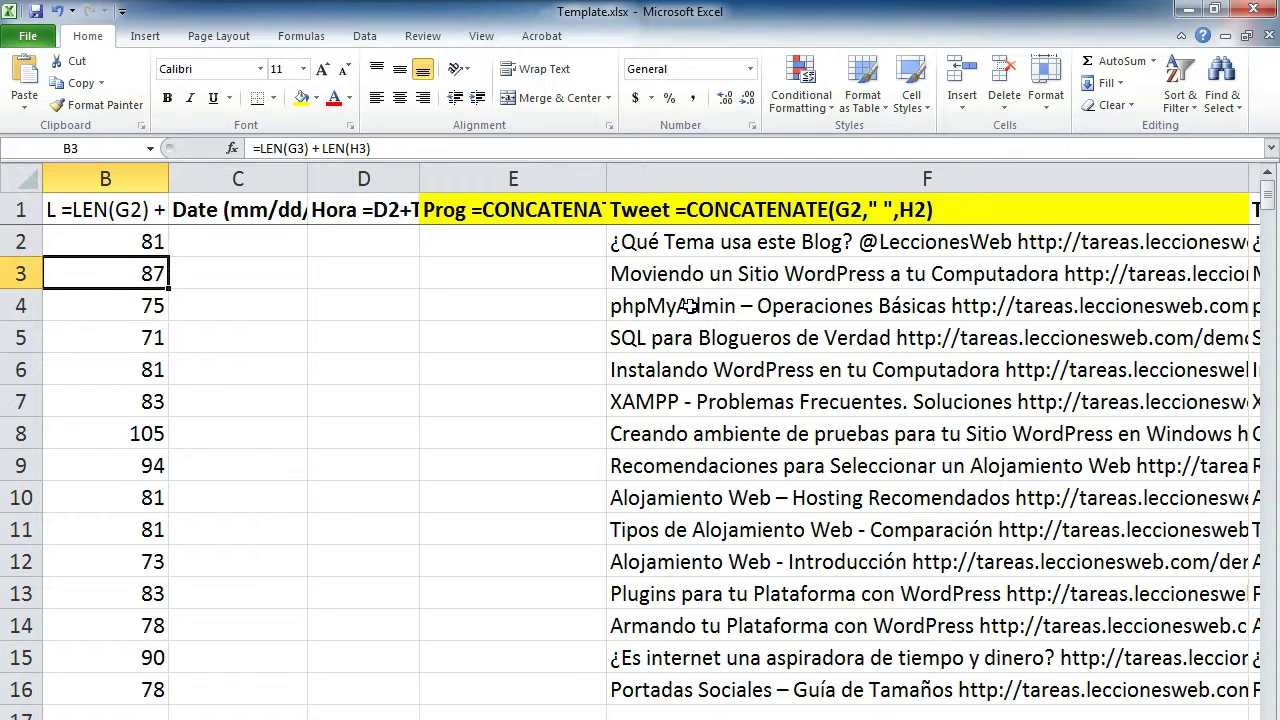
key("Right")
key("Right")
key("Right")
key("Right")
key("Right")
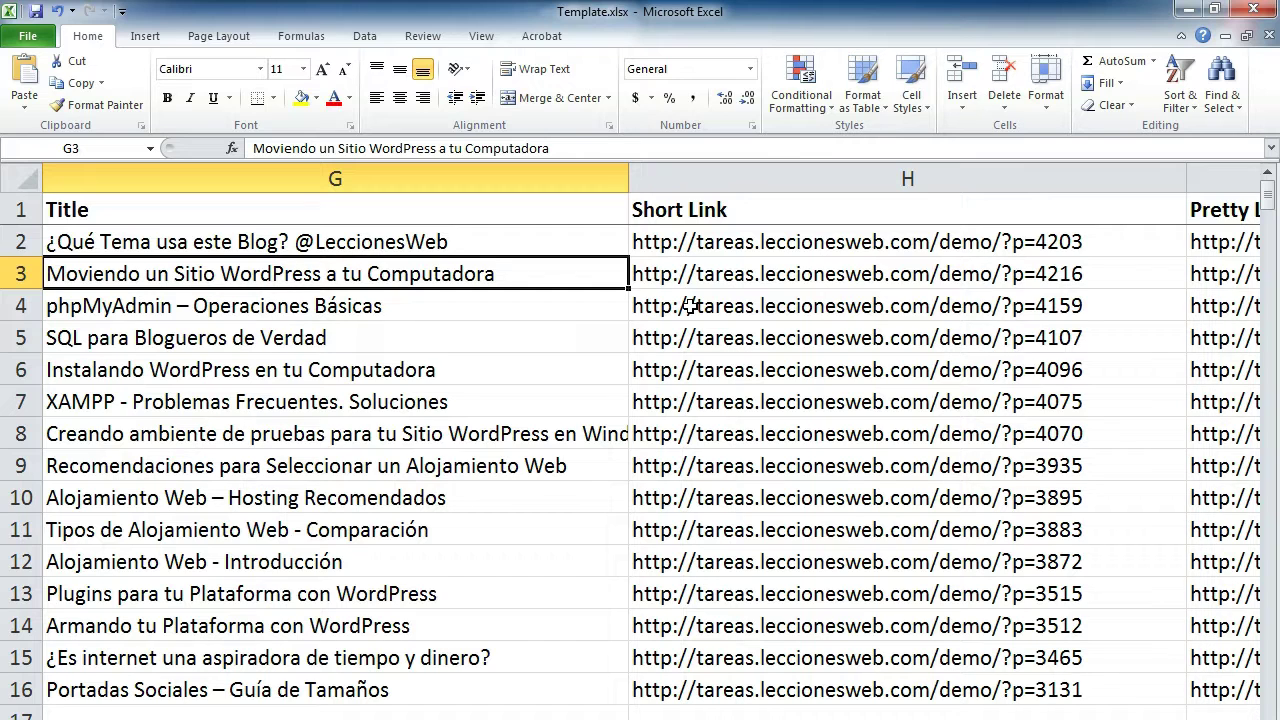
key("F2")
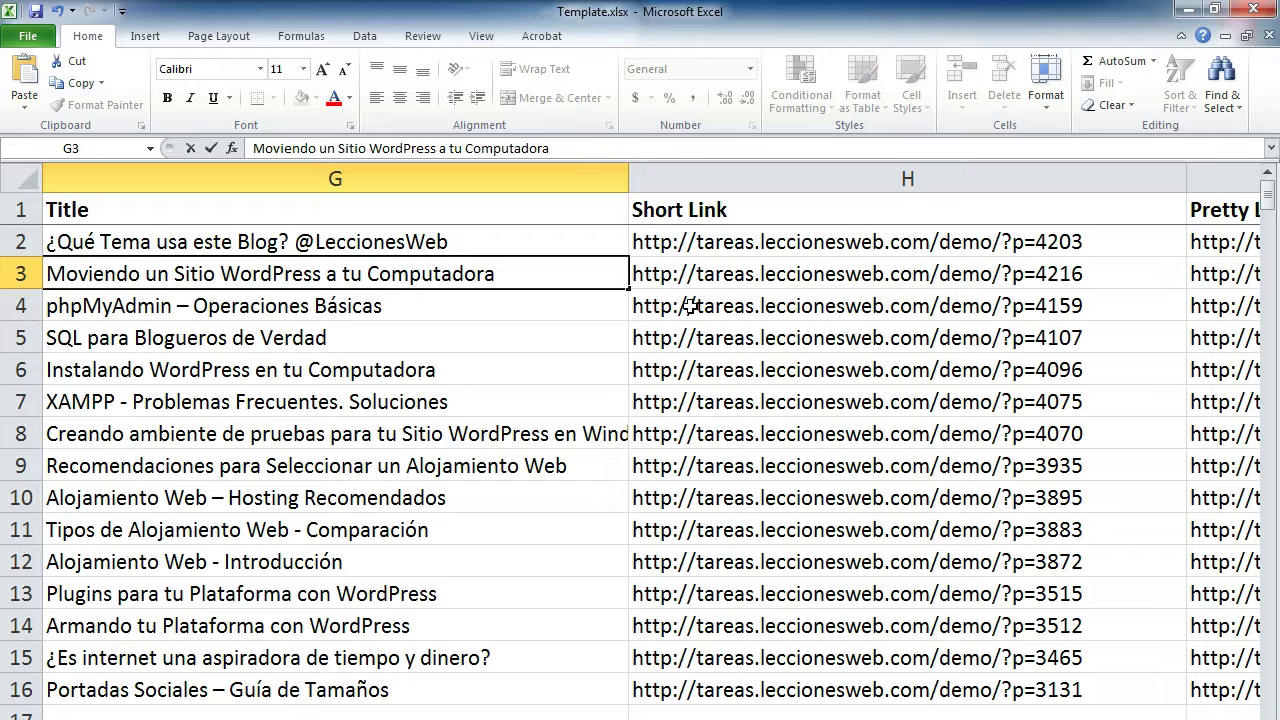
type("@Leccione")
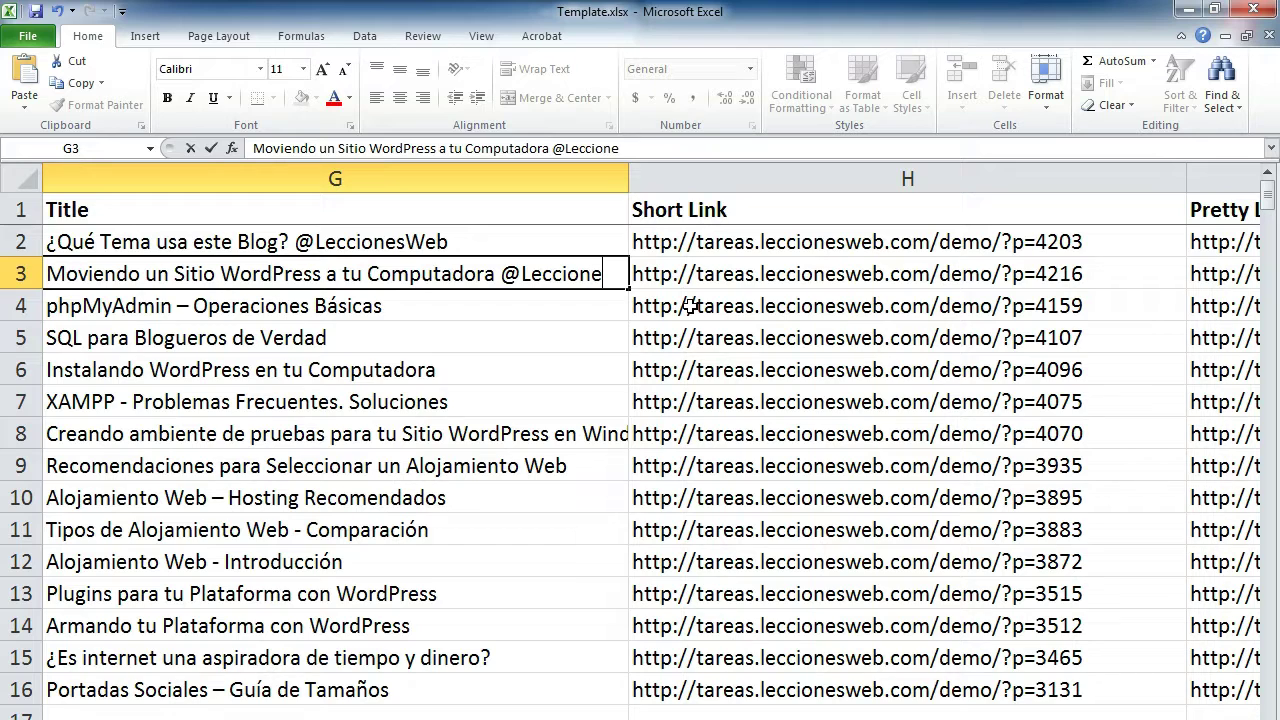
type("sWeb")
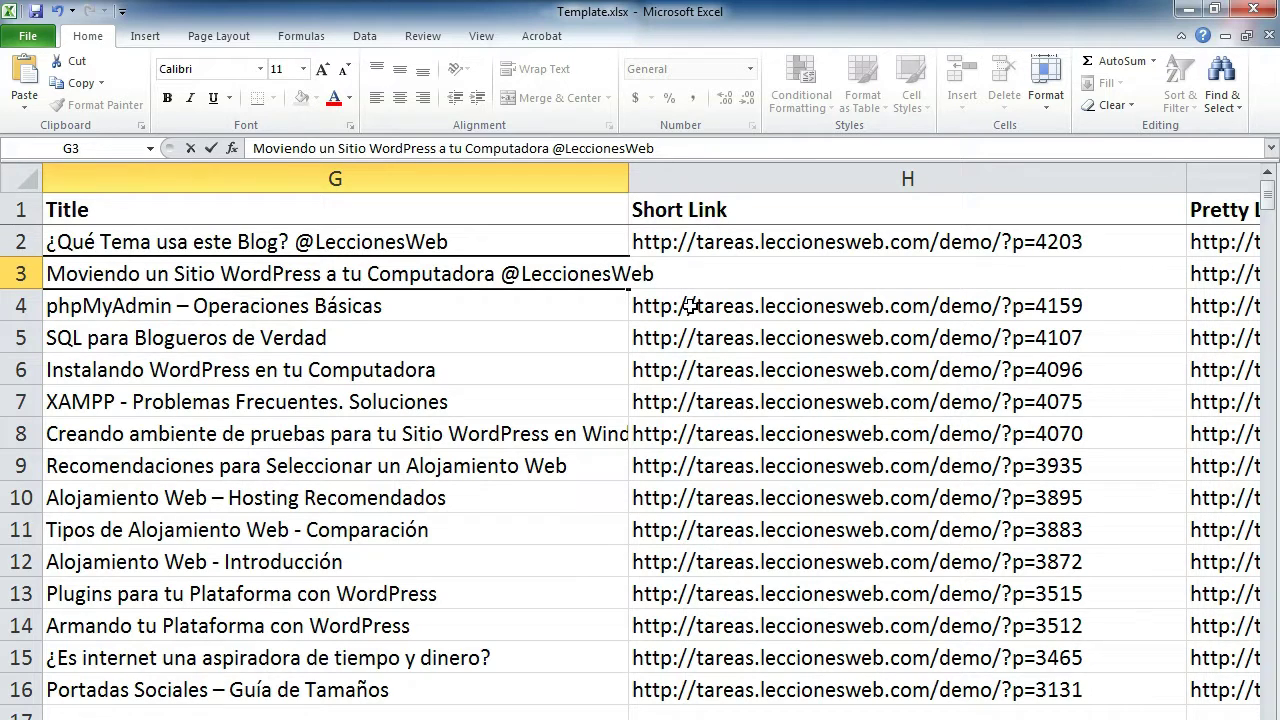
key("Return")
Check row 3's recalculated length in B3 and its combined tweet in F3.
key("Left")
key("Left")
key("Left")
key("Left")
key("Left")
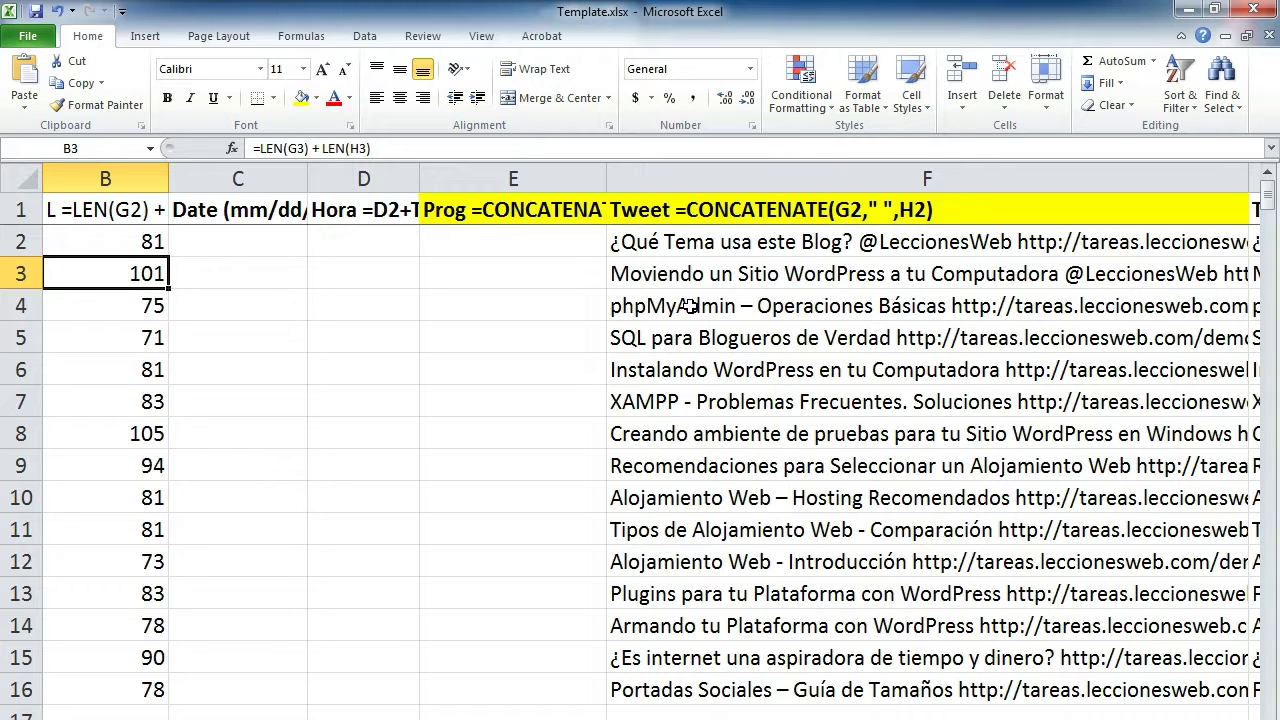
key("Right")
key("Right")
key("Right")
key("Right")
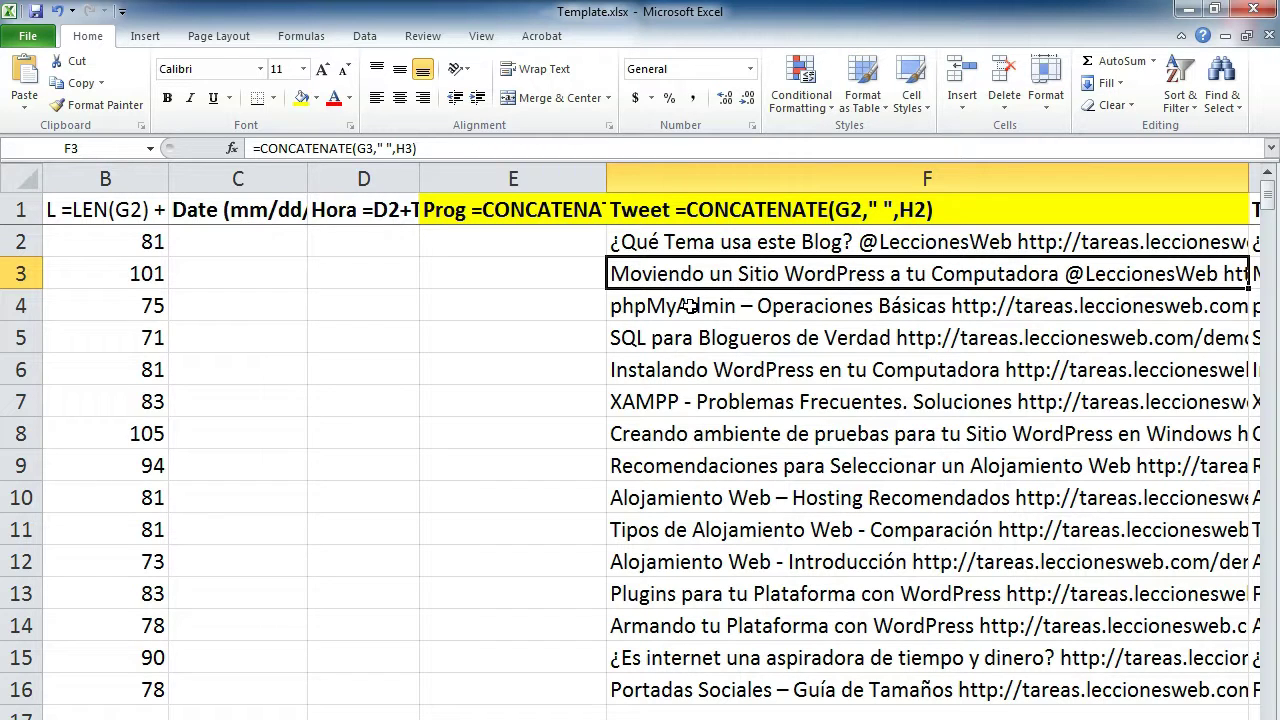
key("Right")
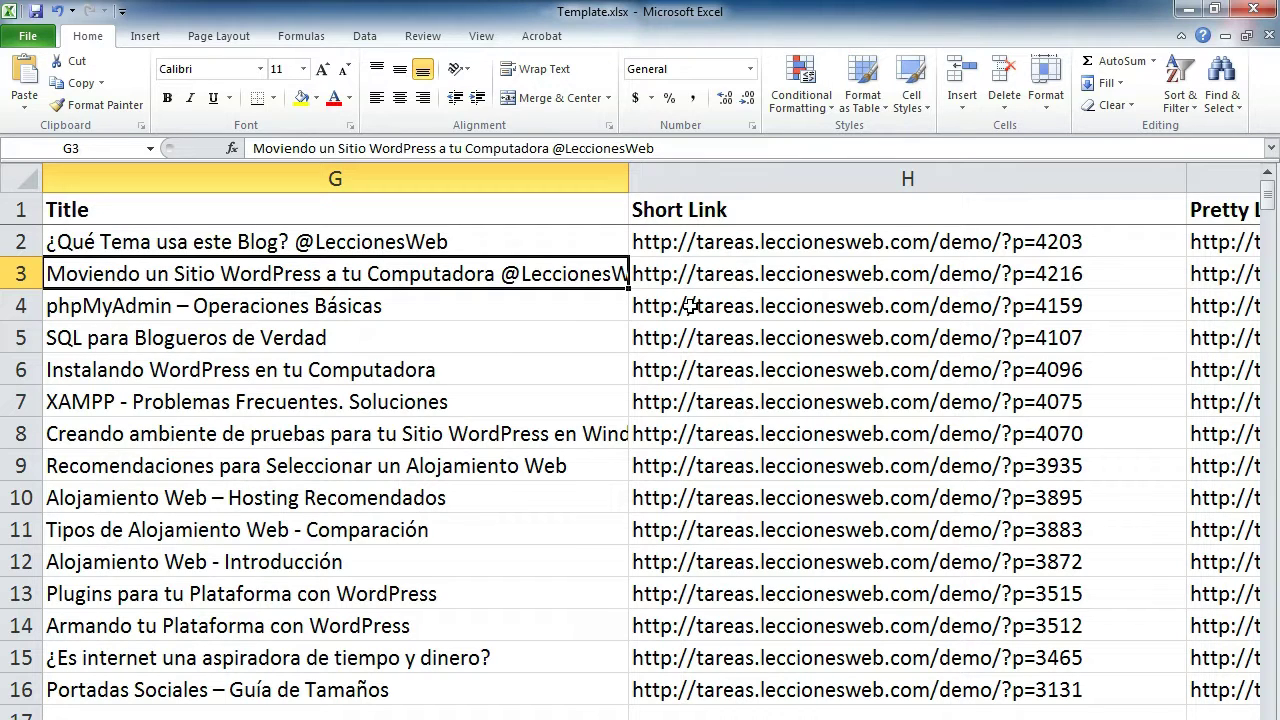
Review the customized title in G2, row 2 across to the Sort column, and the tweets in F2 and F3.
key("Up")
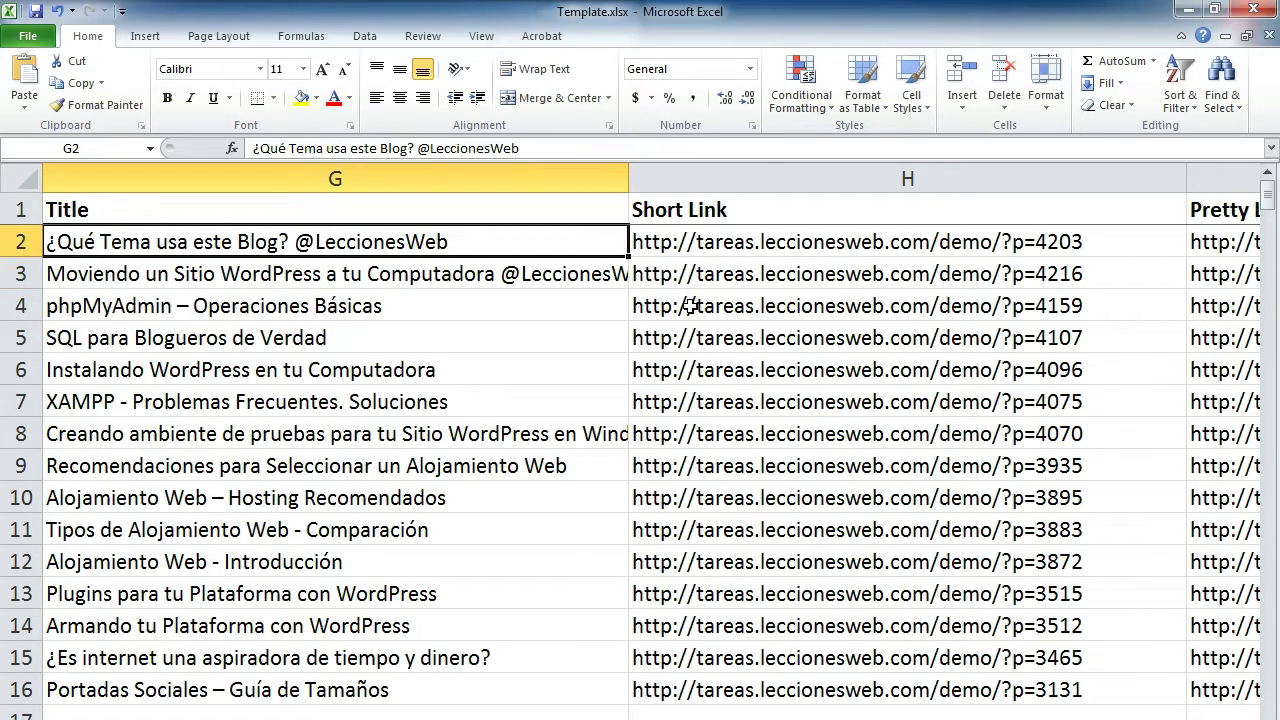
key("Up")
key("Down")
key("Left")
key("Left")
key("Left")
key("Left")
key("Left")
key("Left")
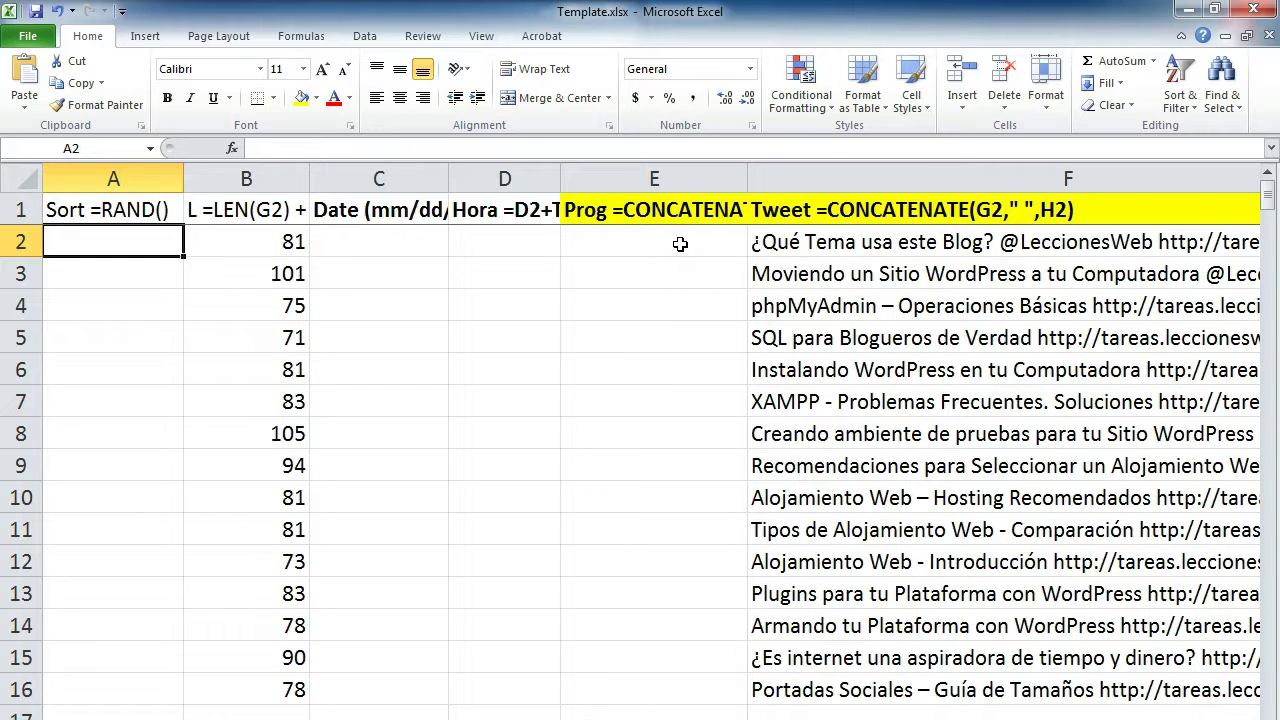
left_click(781, 243)
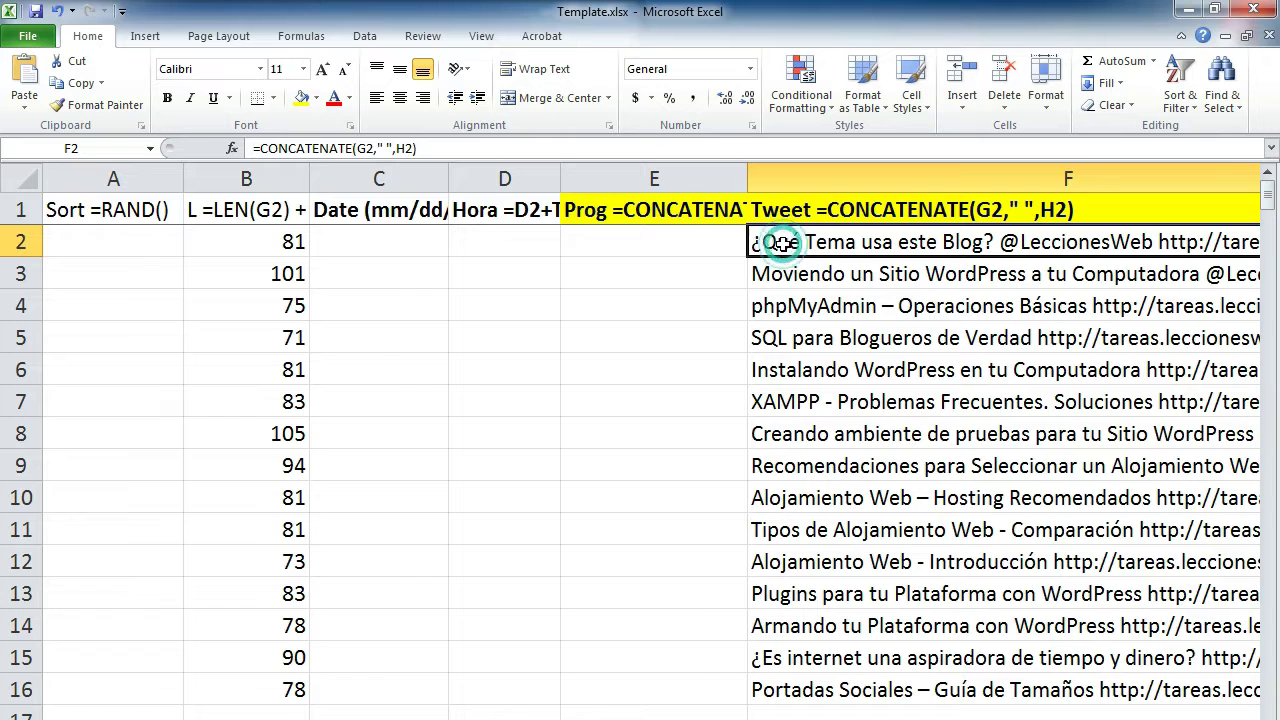
left_click(779, 274)
key("Up")
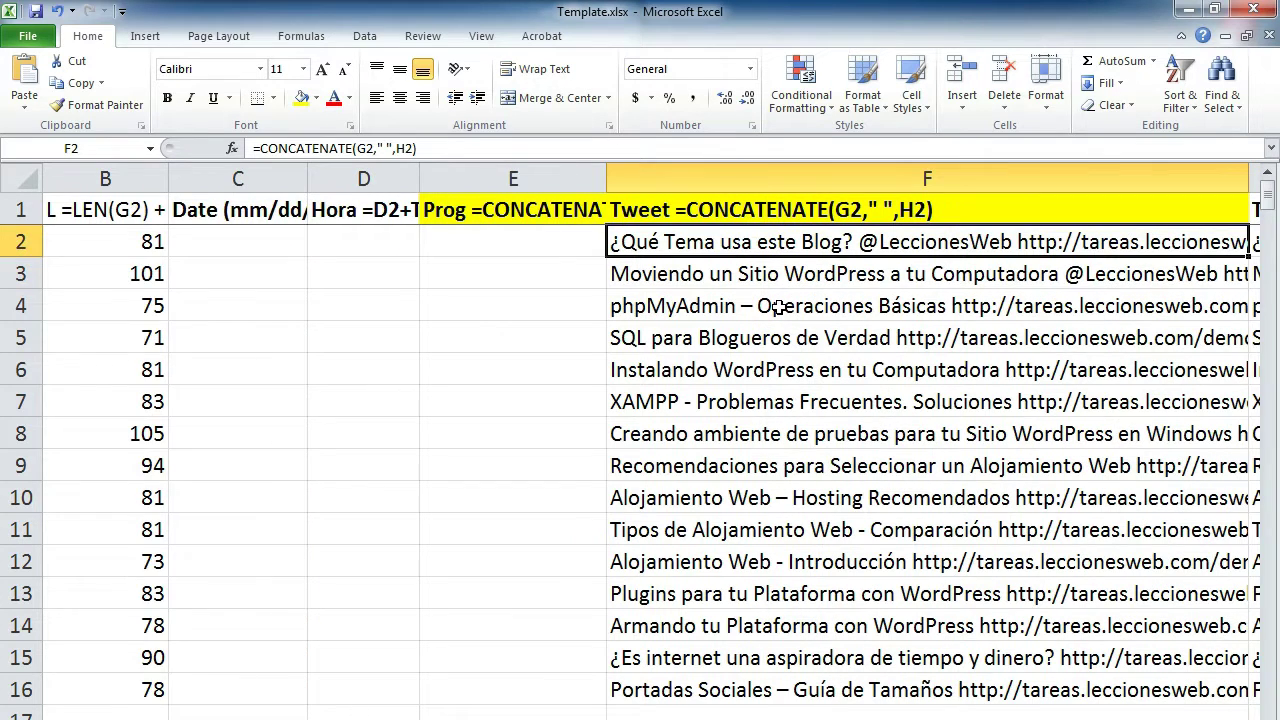
Copy the formula text =RAND() from the Sort header in A1, leaving the header unchanged.
key("Left")
key("Left")
key("Left")
key("Left")
key("Left")
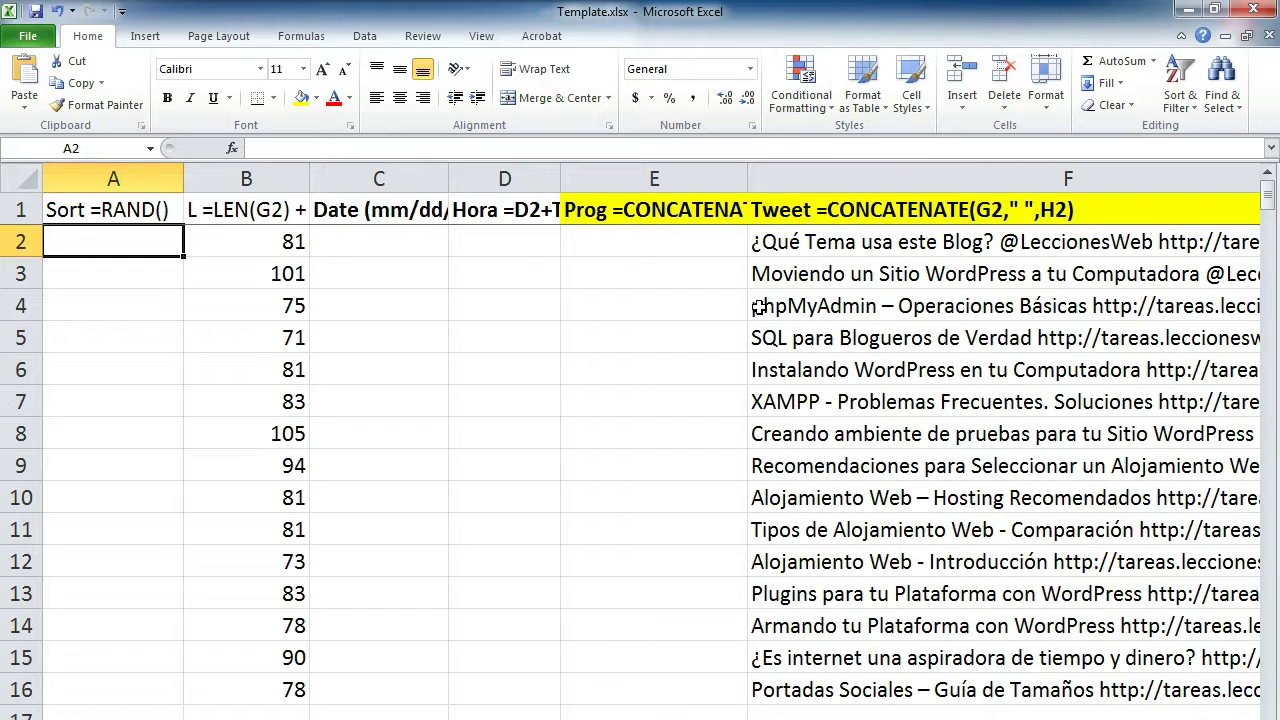
key("Up")
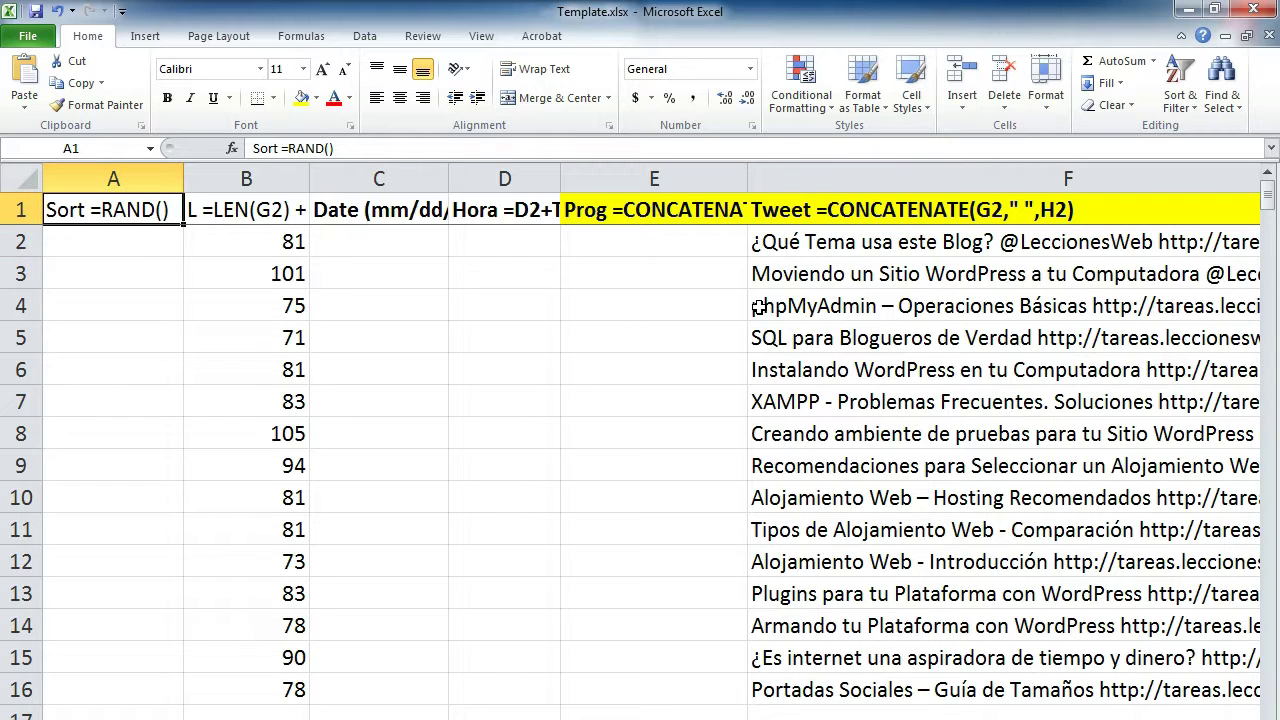
key("F2")
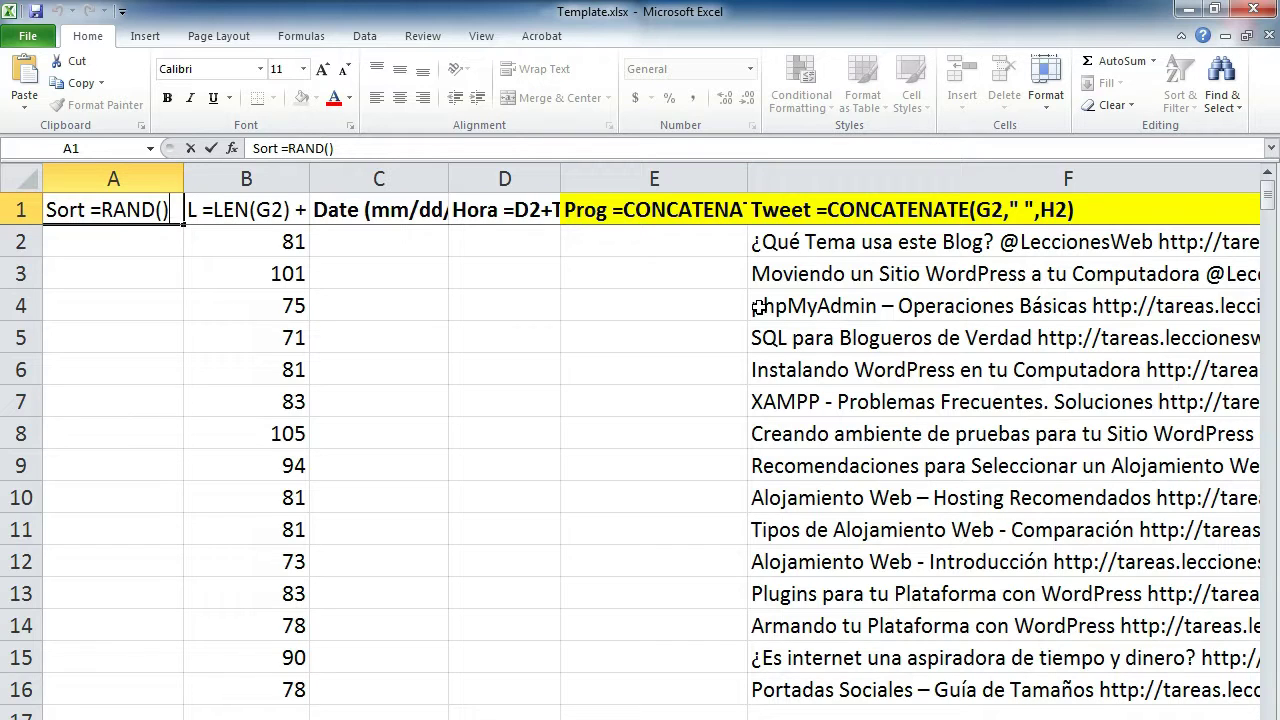
key("shift+Left")
key("shift+Left")
key("shift+Left")
key("shift+Left")
key("shift+Left")
key("shift+Left")
key("ctrl+c")
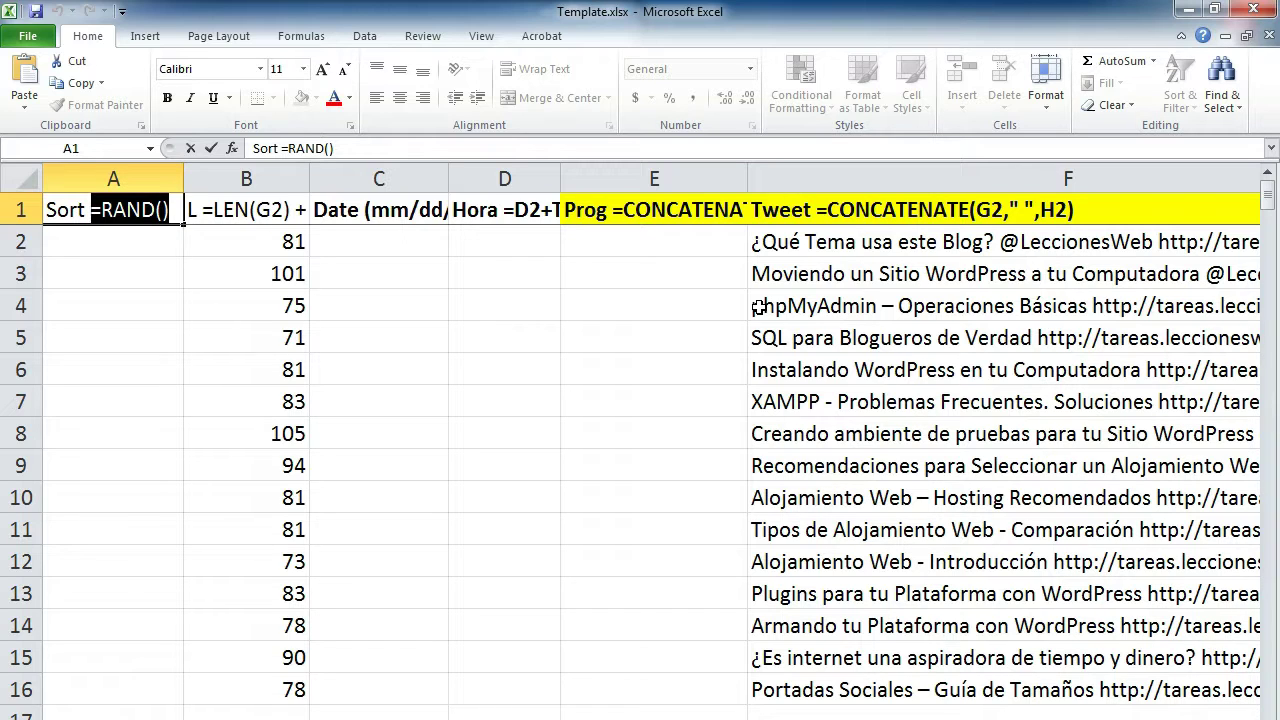
key("Escape")
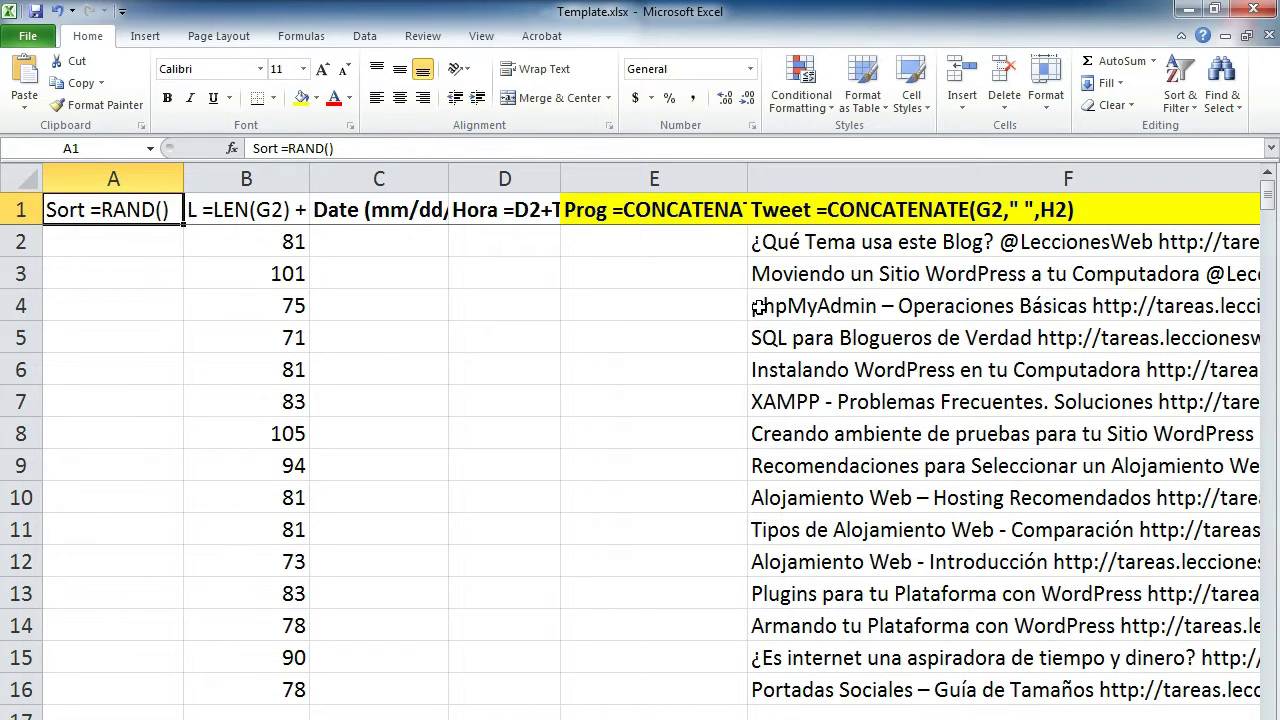
Paste the =RAND() formula into A2 and fill it down the Sort column through A16.
key("Down")
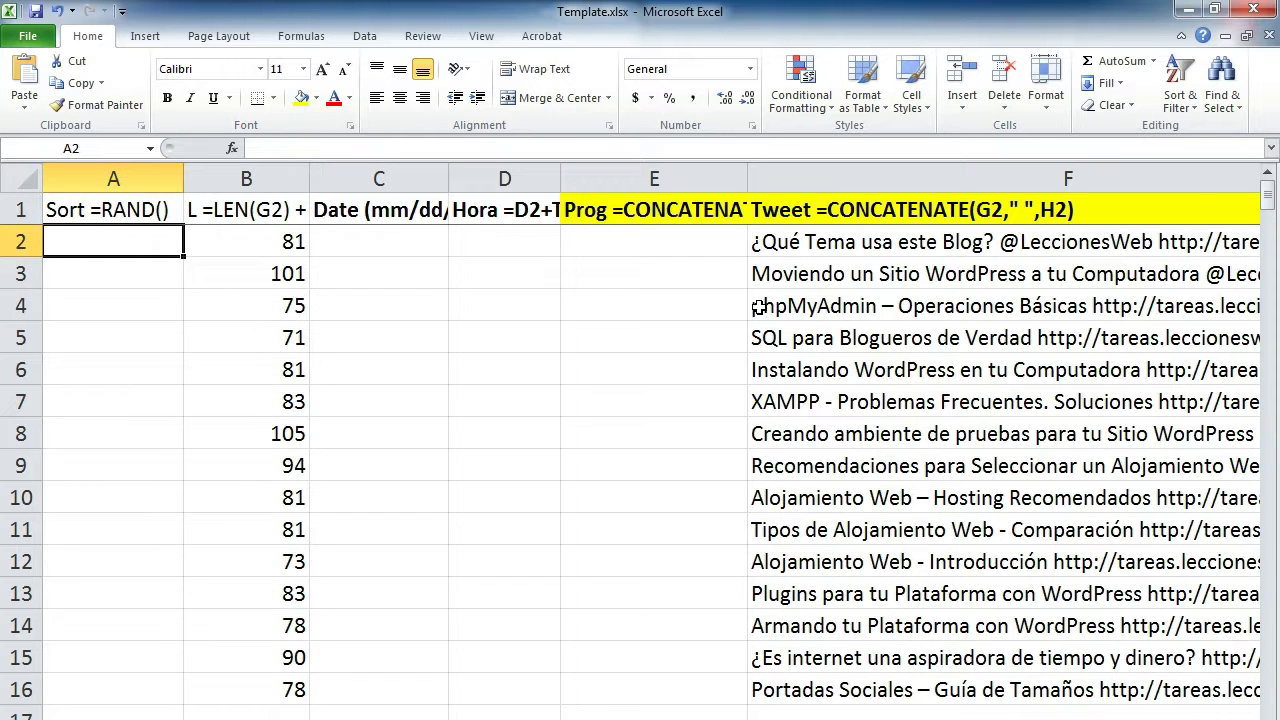
key("ctrl+v")
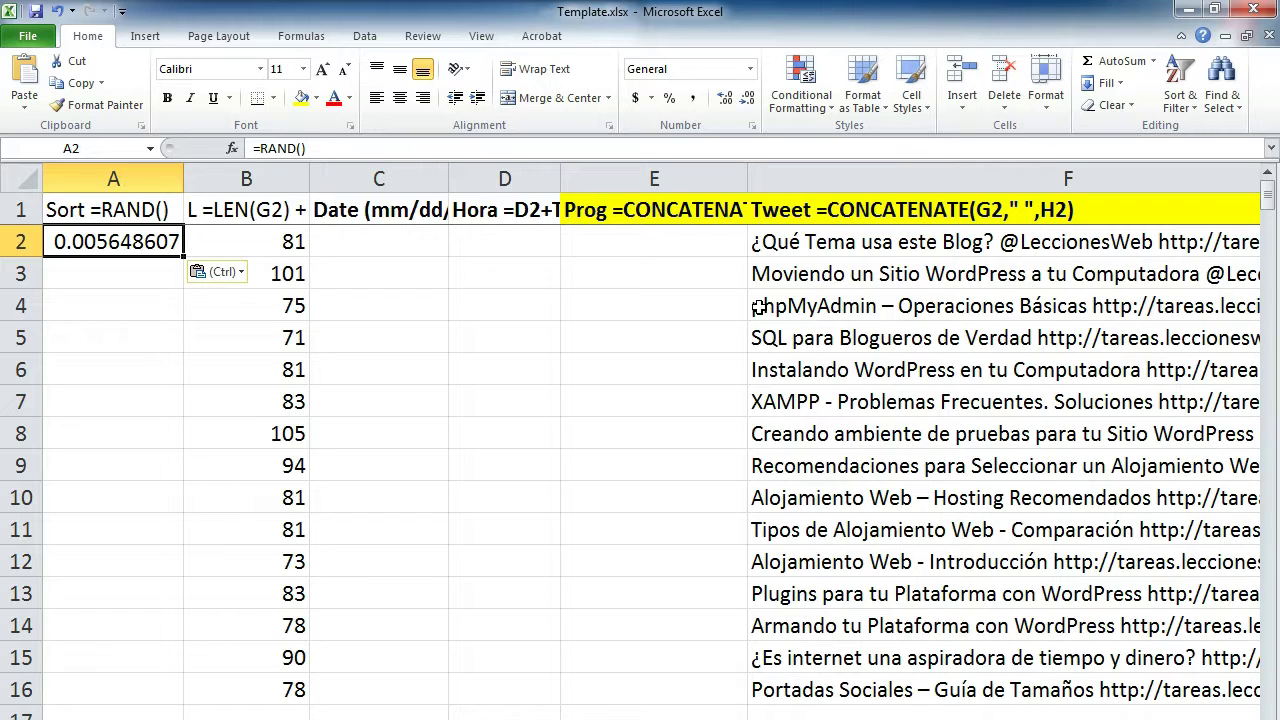
key("Down")
key("Up")
double_click(184, 254)
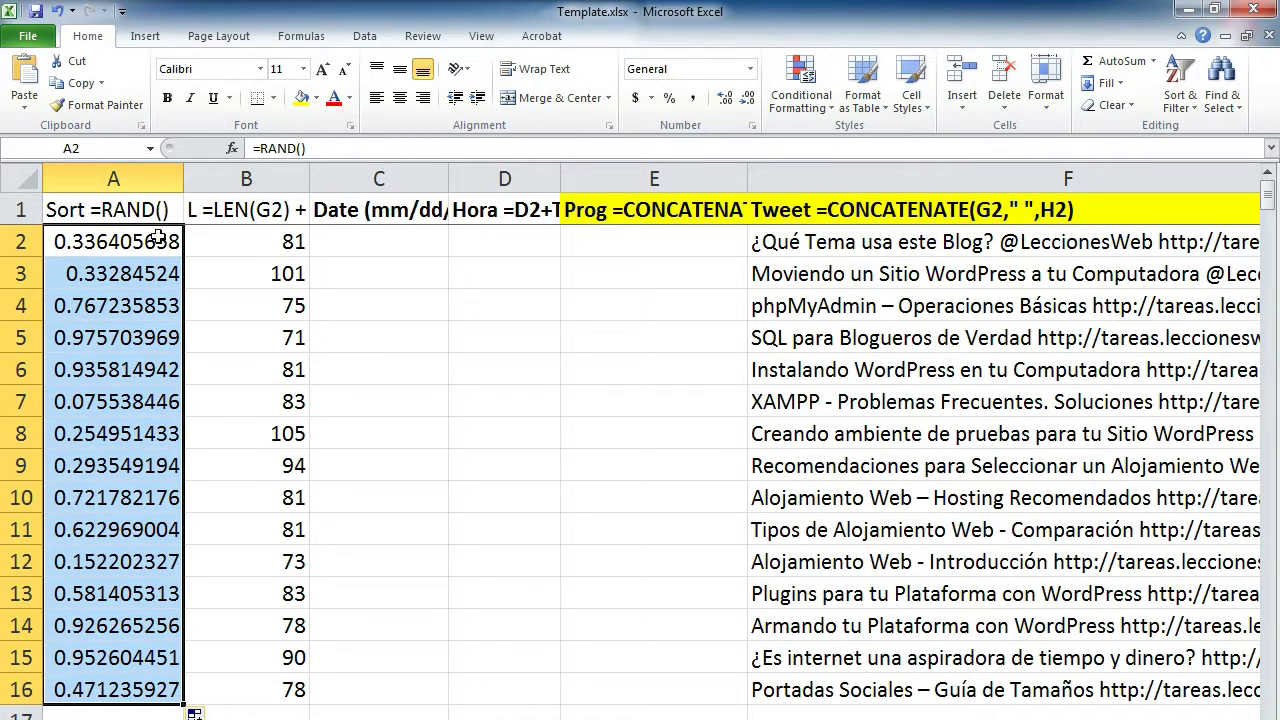
left_click(95, 303)
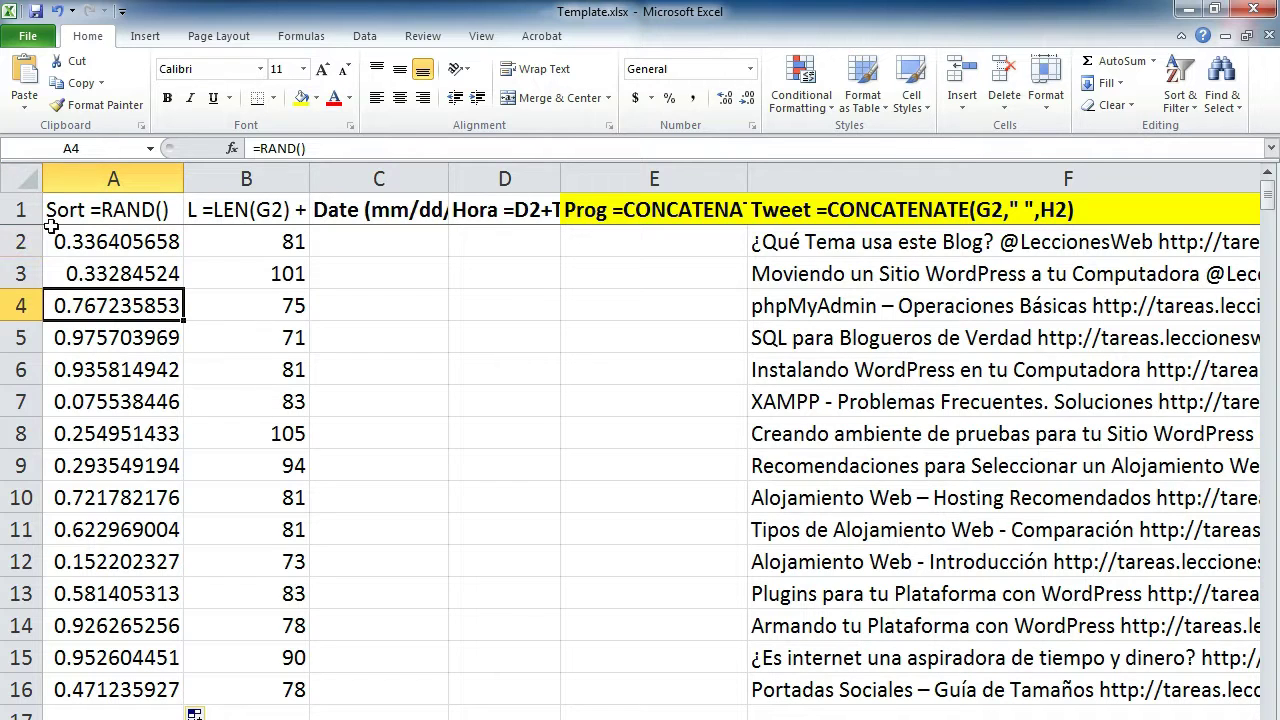
Replace the RAND formulas in the Sort column (A) with their fixed values by copying the column and pasting only Values over it.
left_click(92, 177)
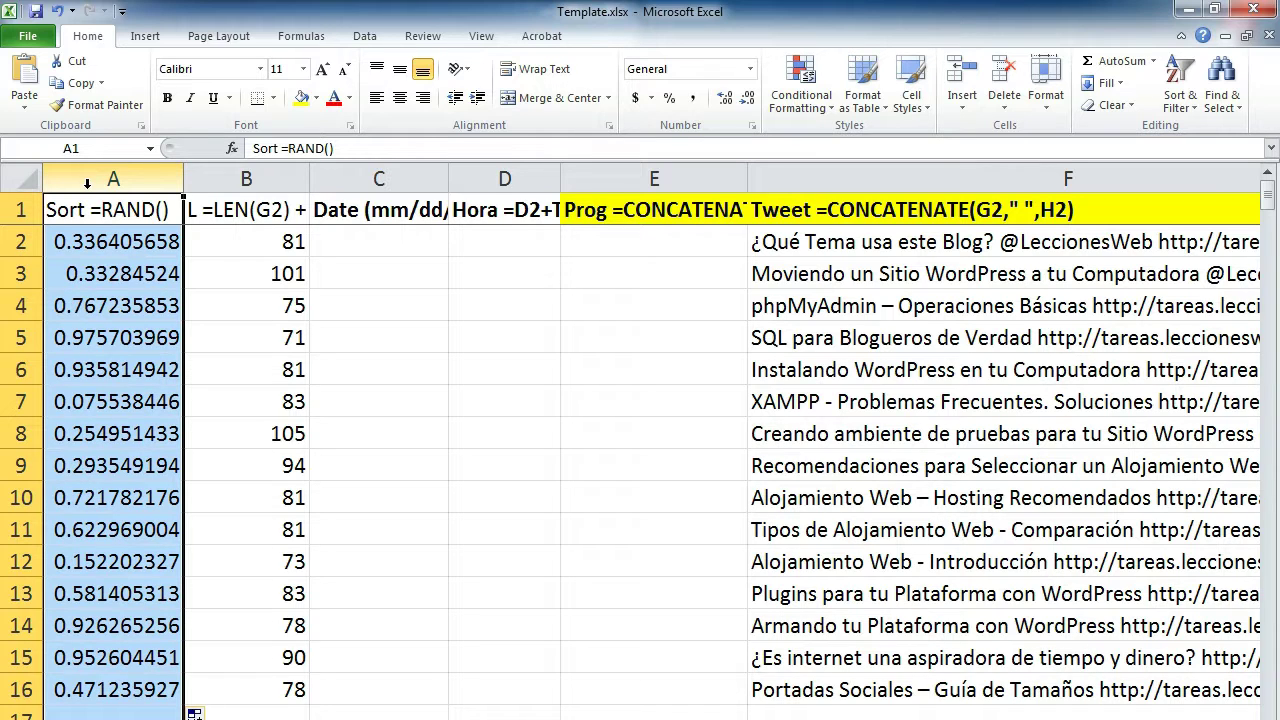
right_click(87, 183)
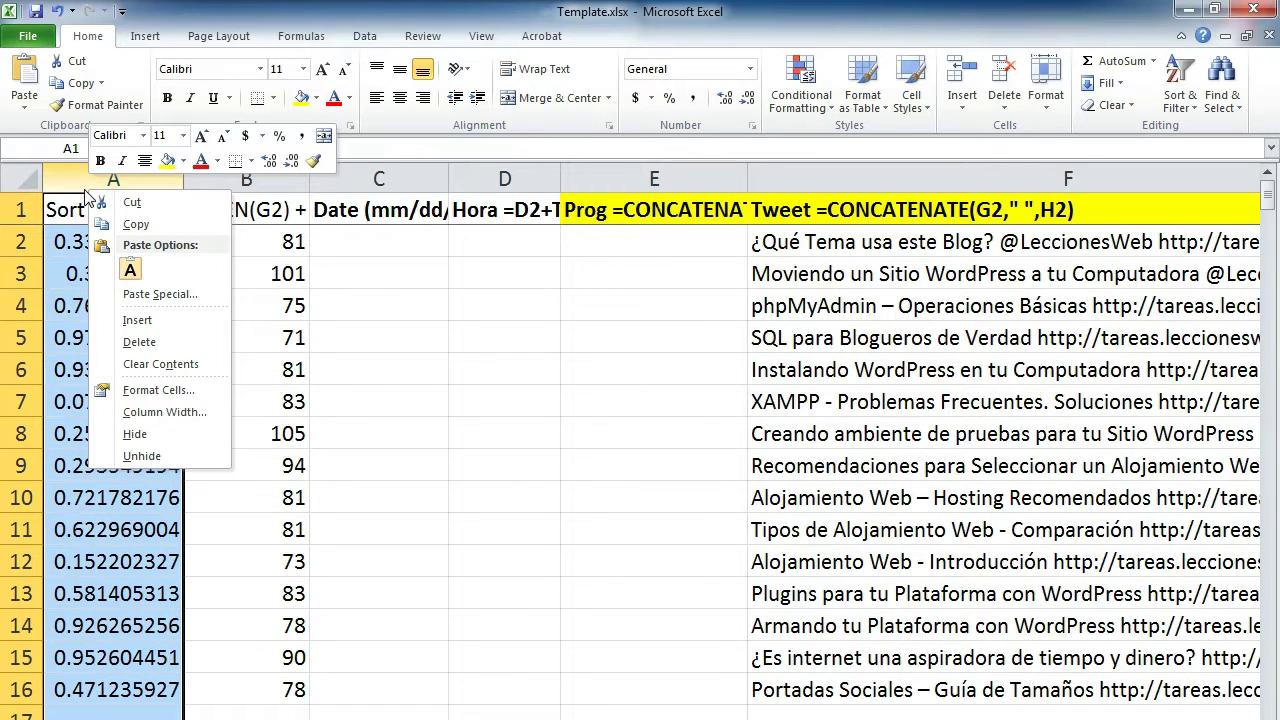
left_click(128, 226)
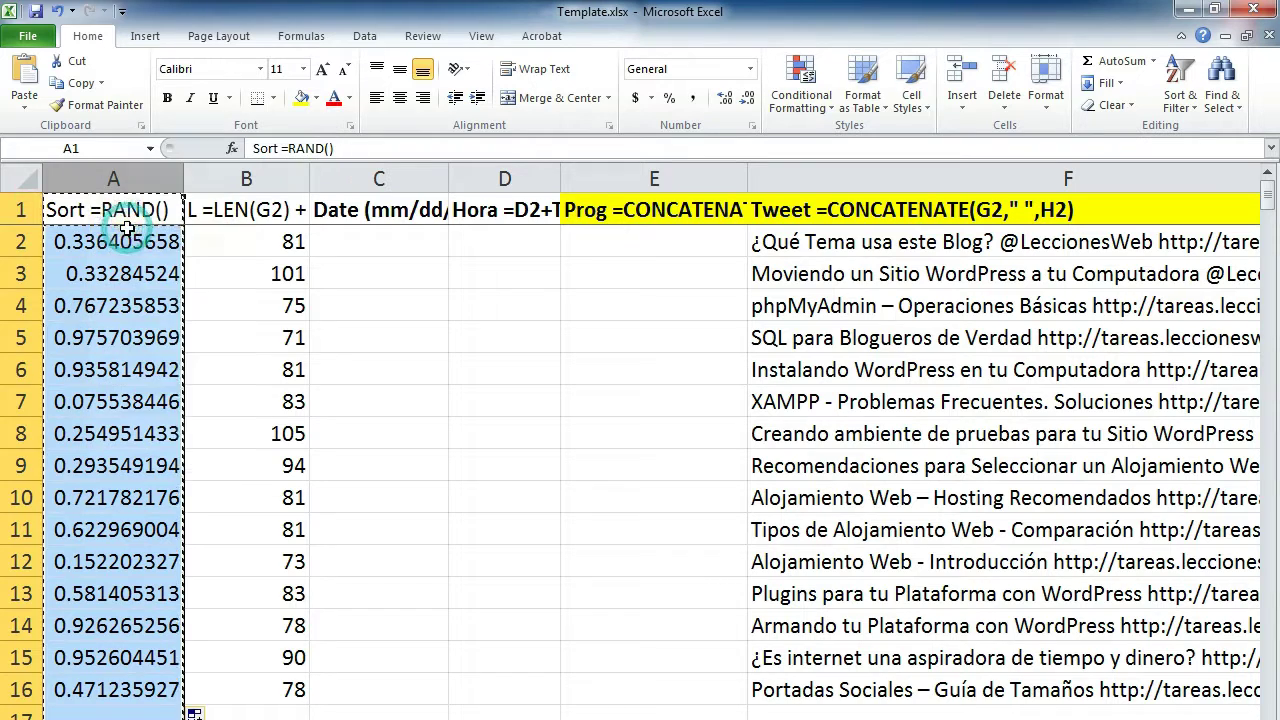
right_click(90, 178)
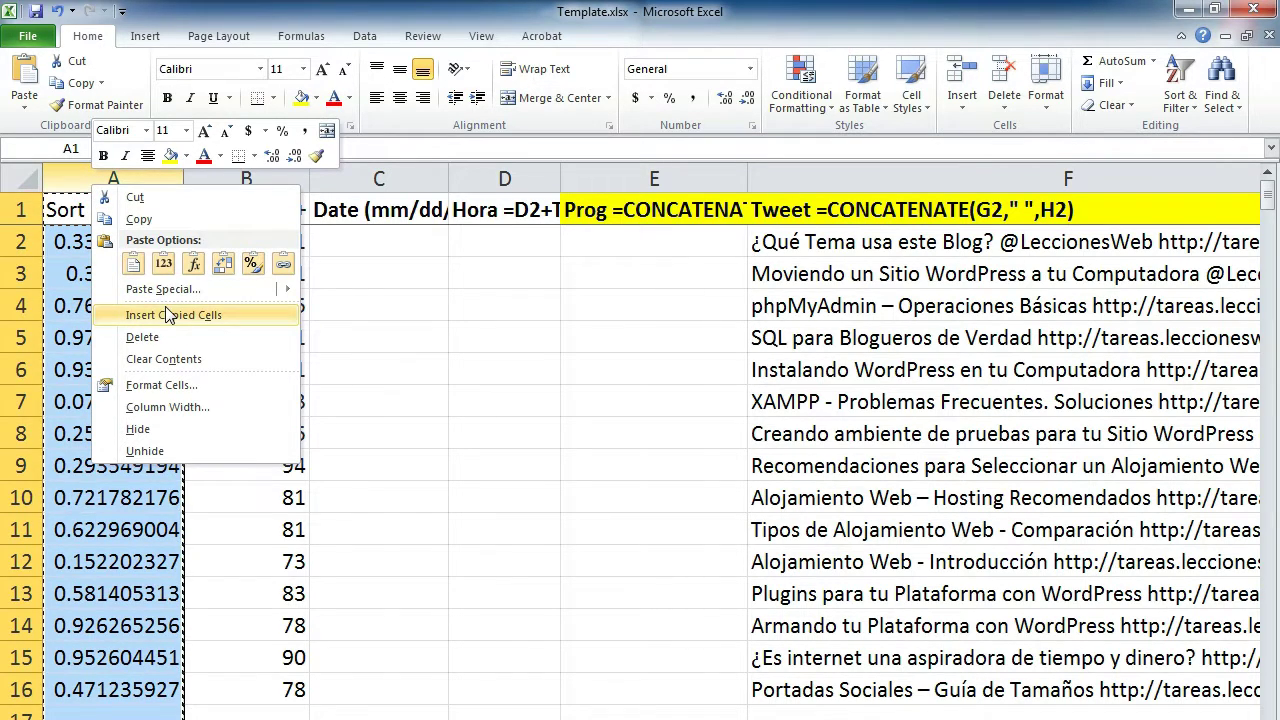
mouse_move(172, 300)
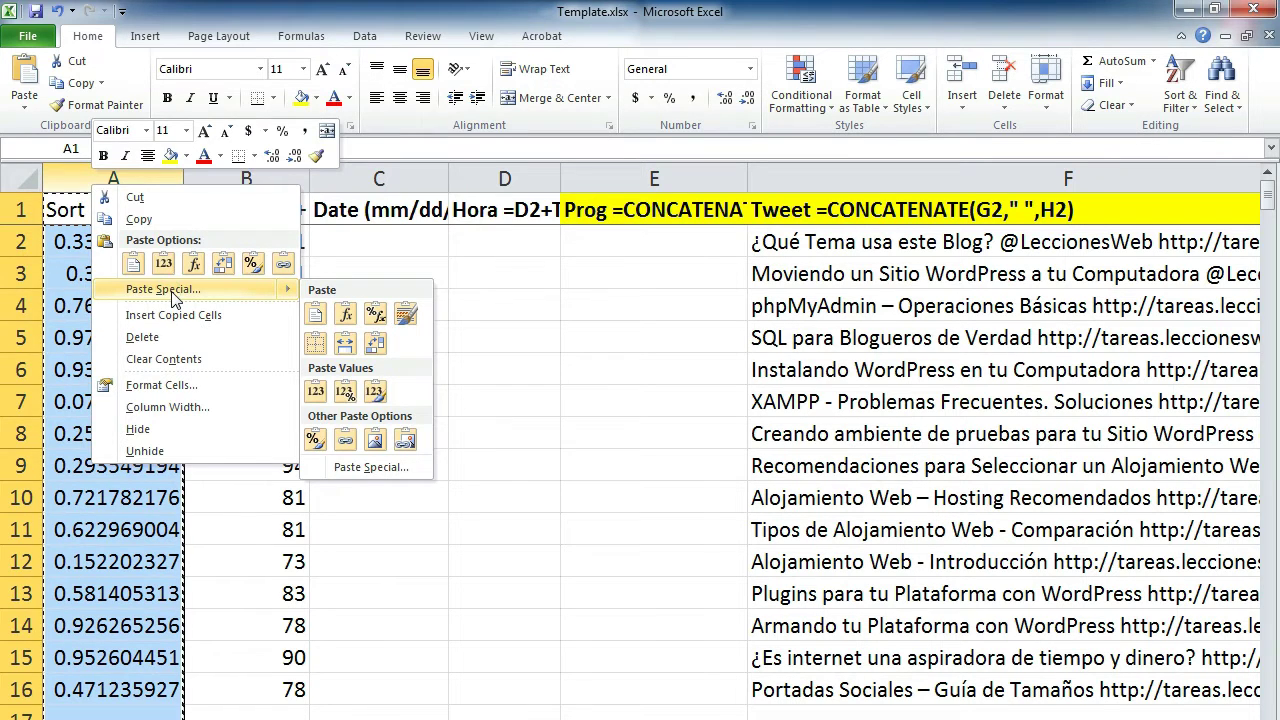
left_click(170, 290)
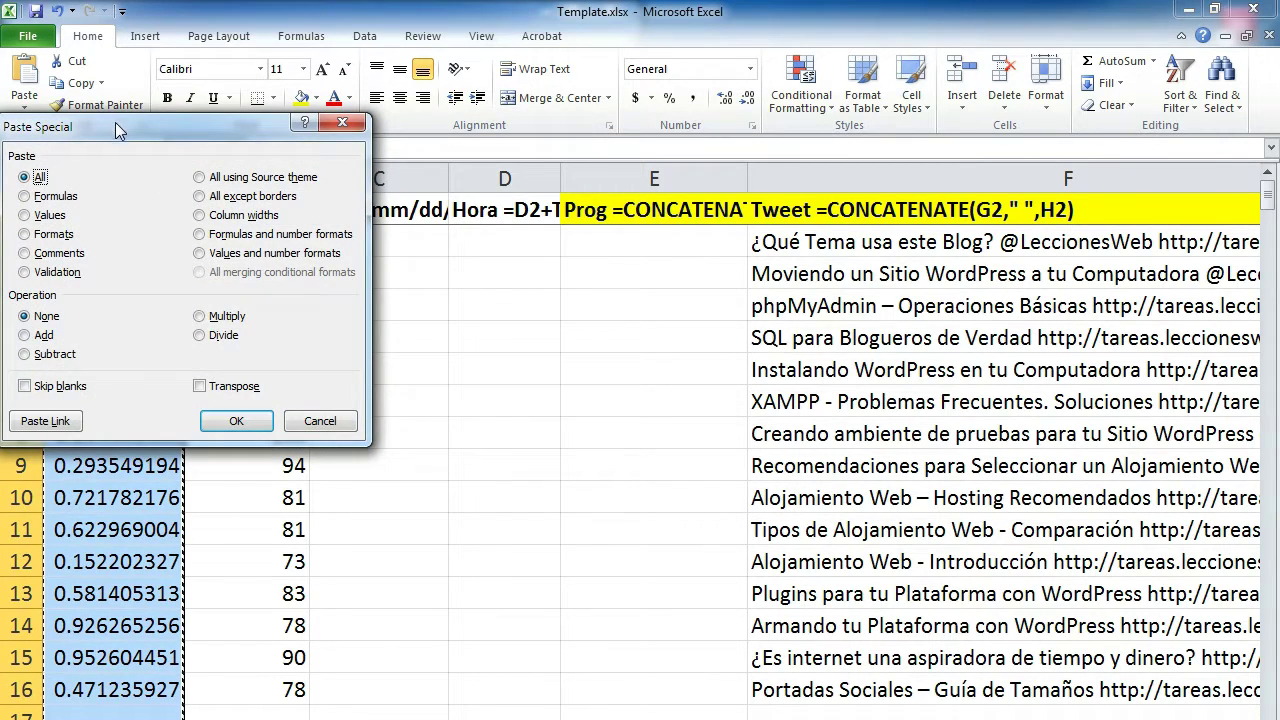
left_click_drag(115, 122, 252, 181)
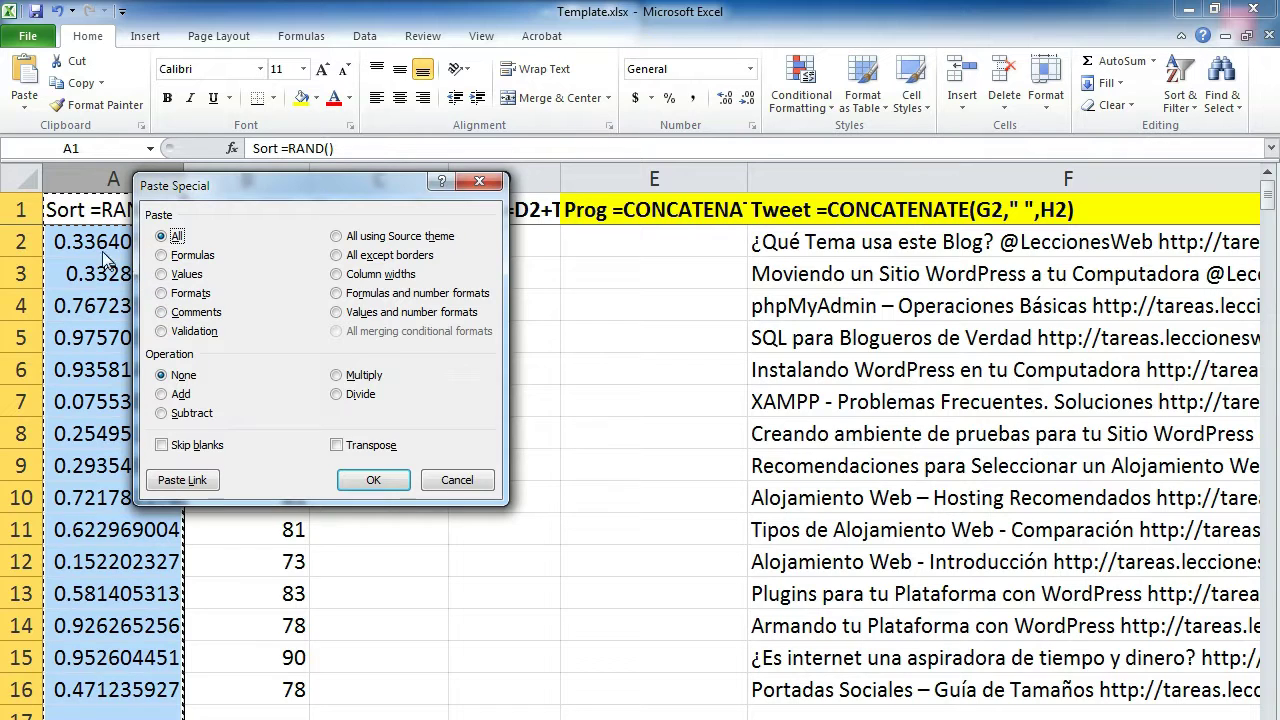
left_click(178, 274)
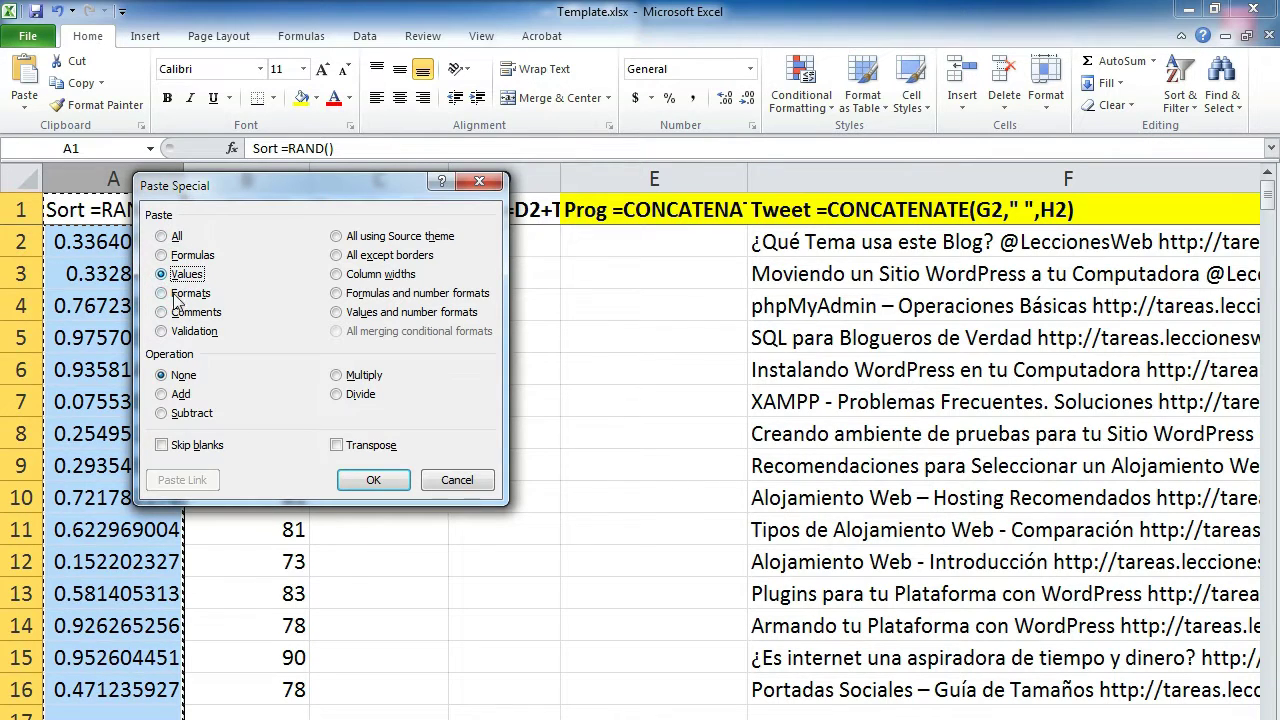
left_click(373, 482)
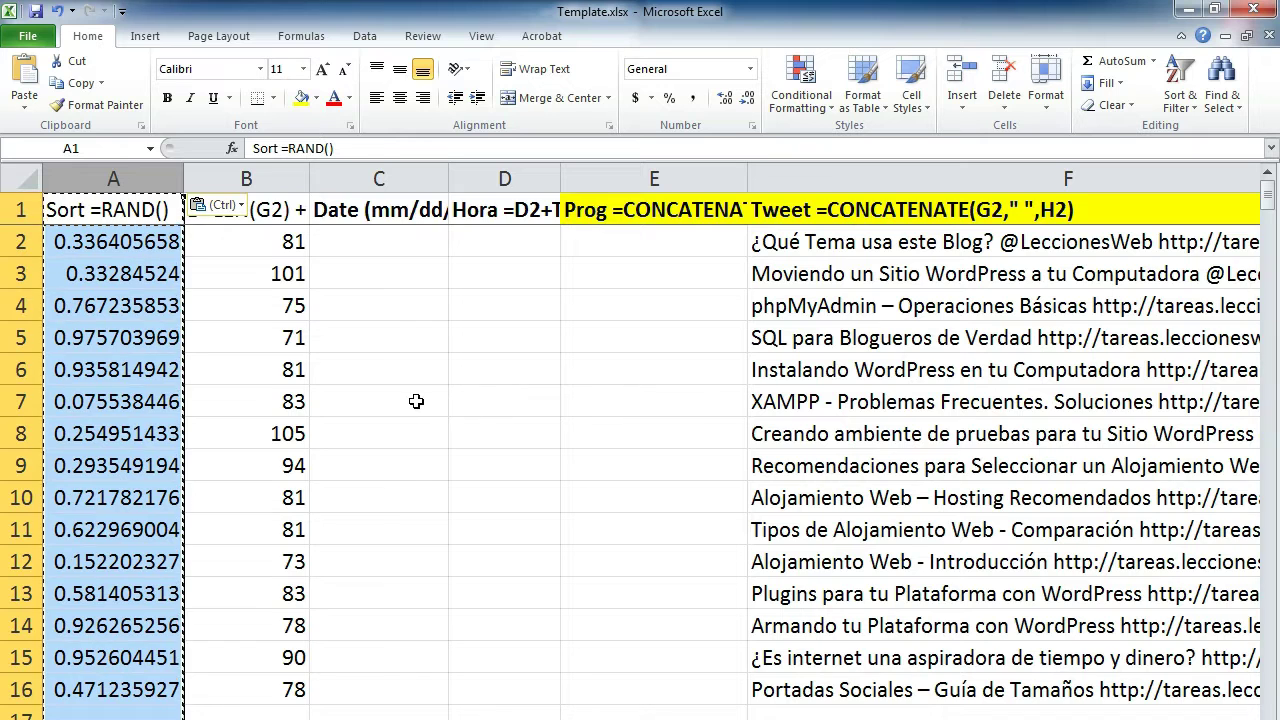
Sort the whole sheet by the Sort =RAND() column on values, smallest to largest, treating row 1 as headers.
left_click(21, 178)
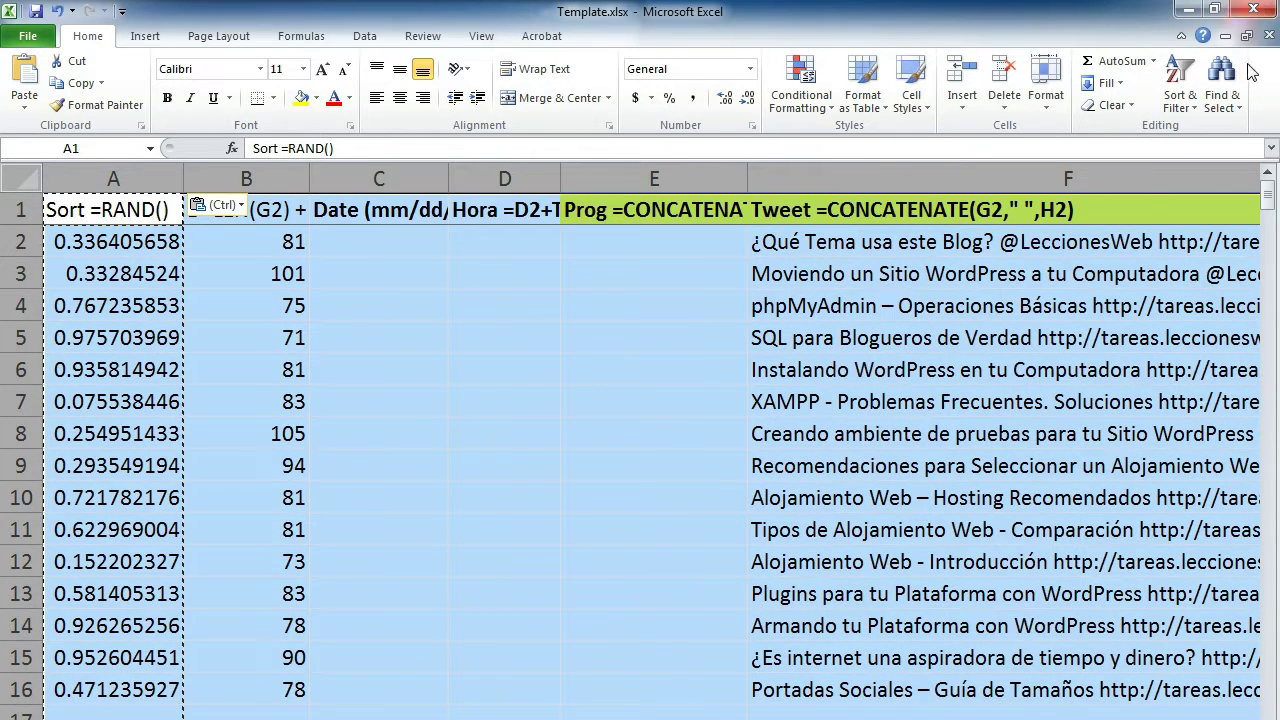
left_click(1181, 108)
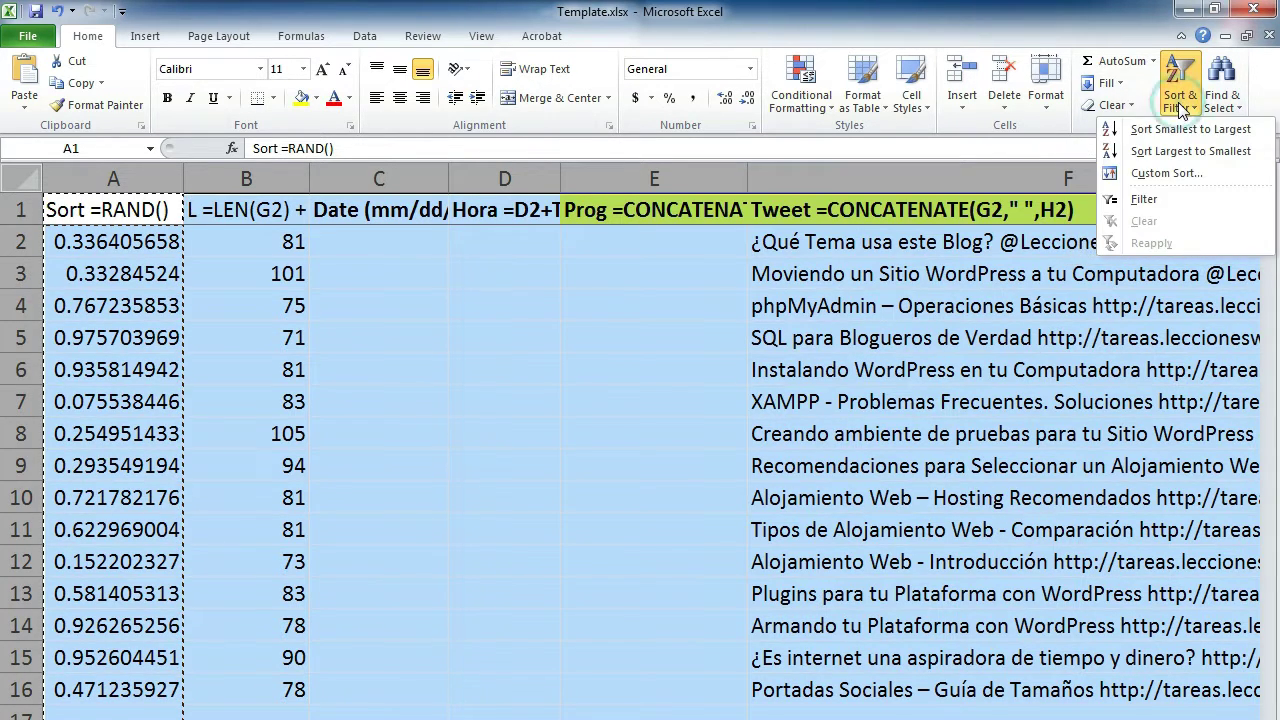
left_click(1168, 175)
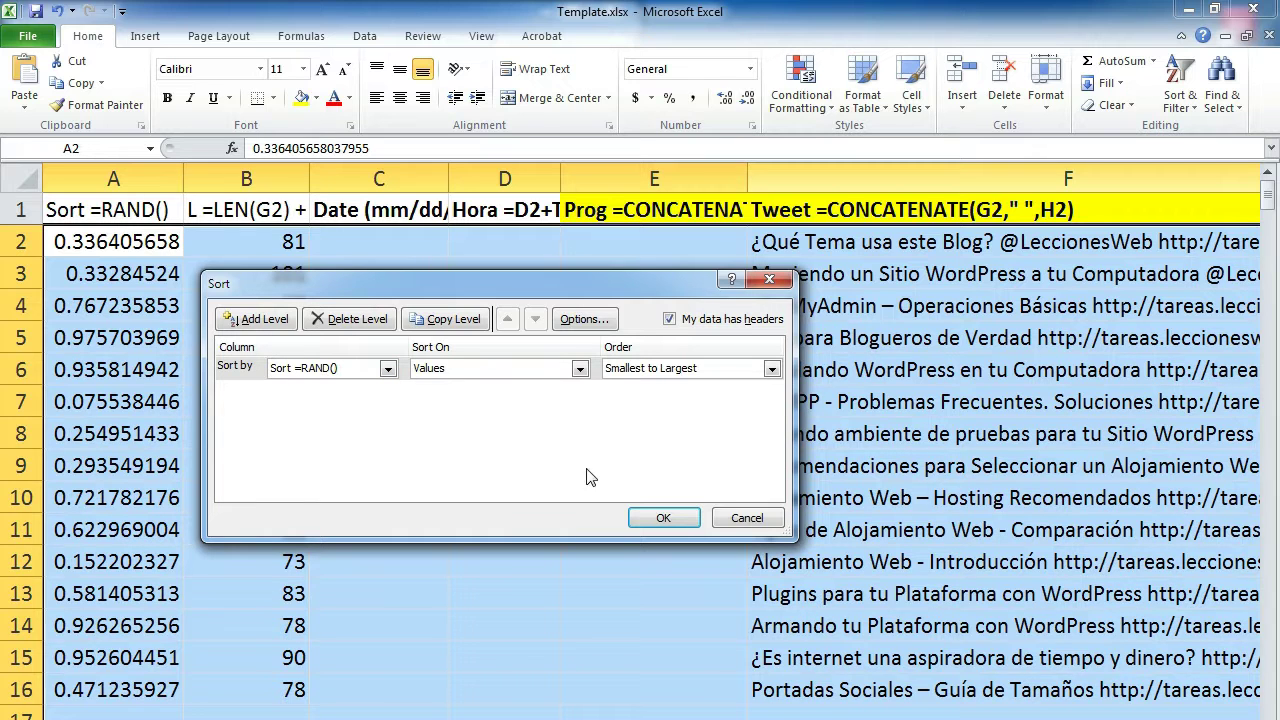
left_click(666, 519)
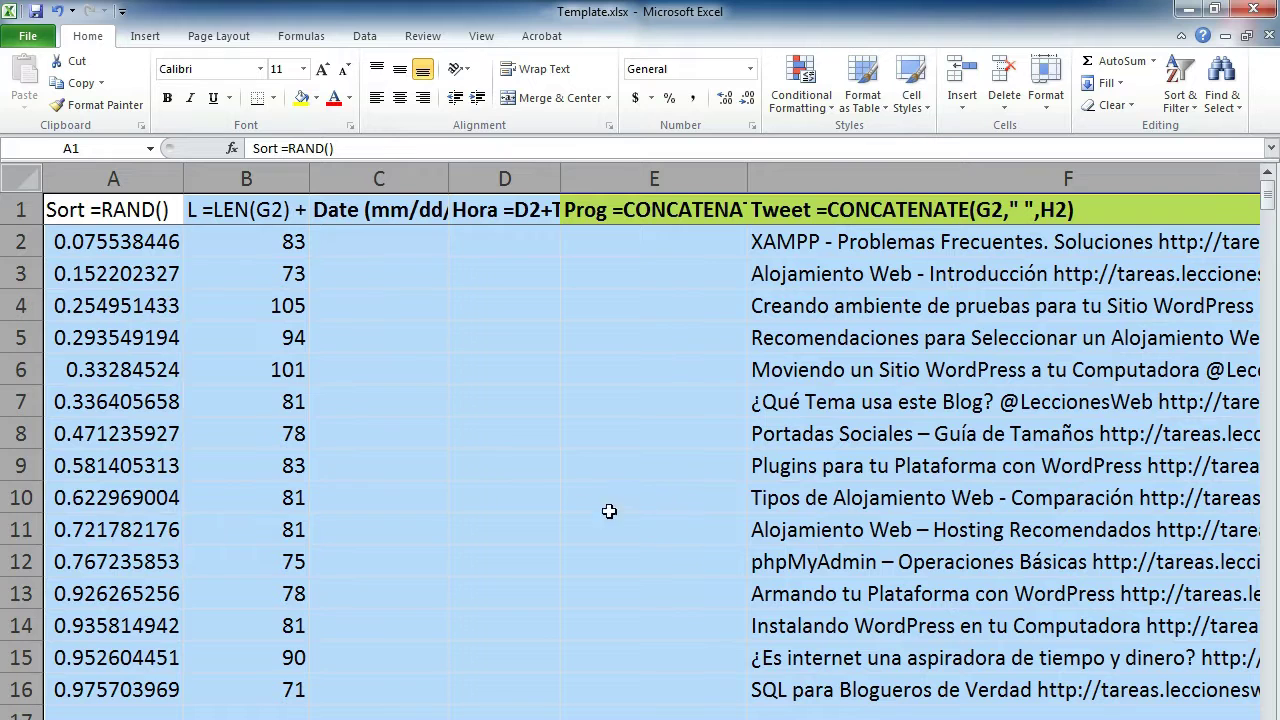
left_click(505, 473)
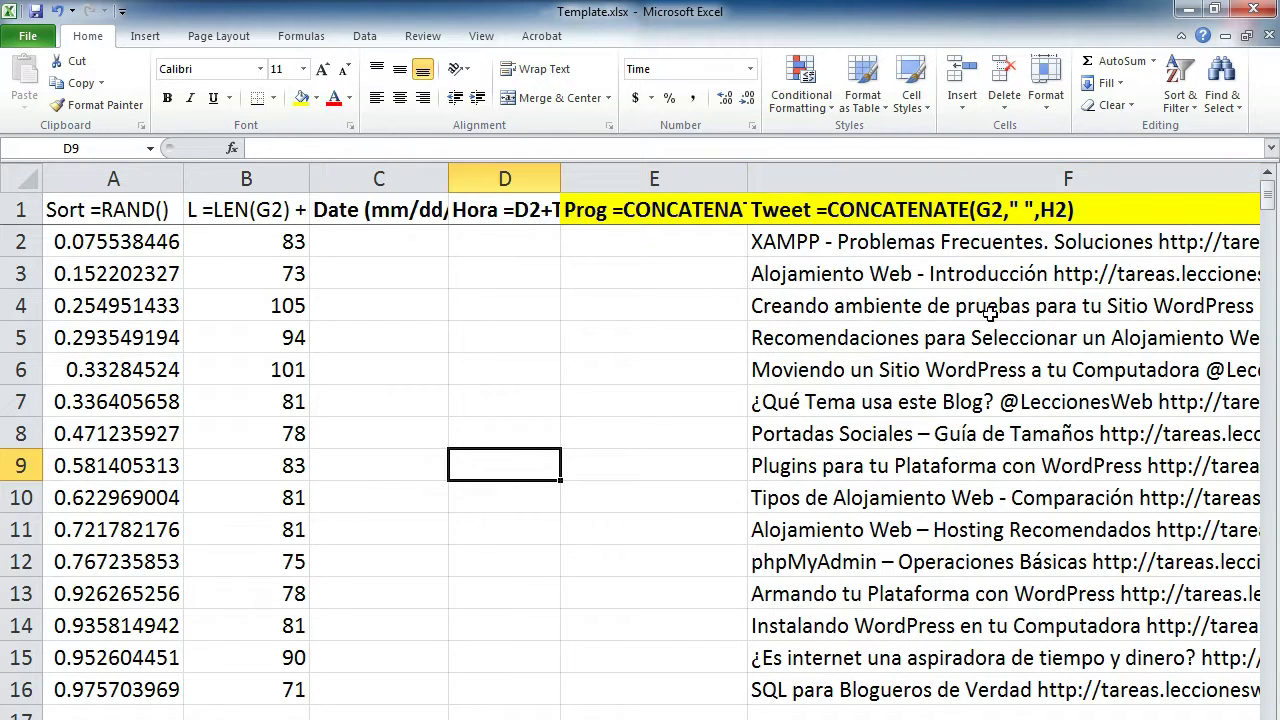
Enter the date 06/23/2016 in C2, following the mm/dd/yyyy format given in the Date header.
left_click(903, 285)
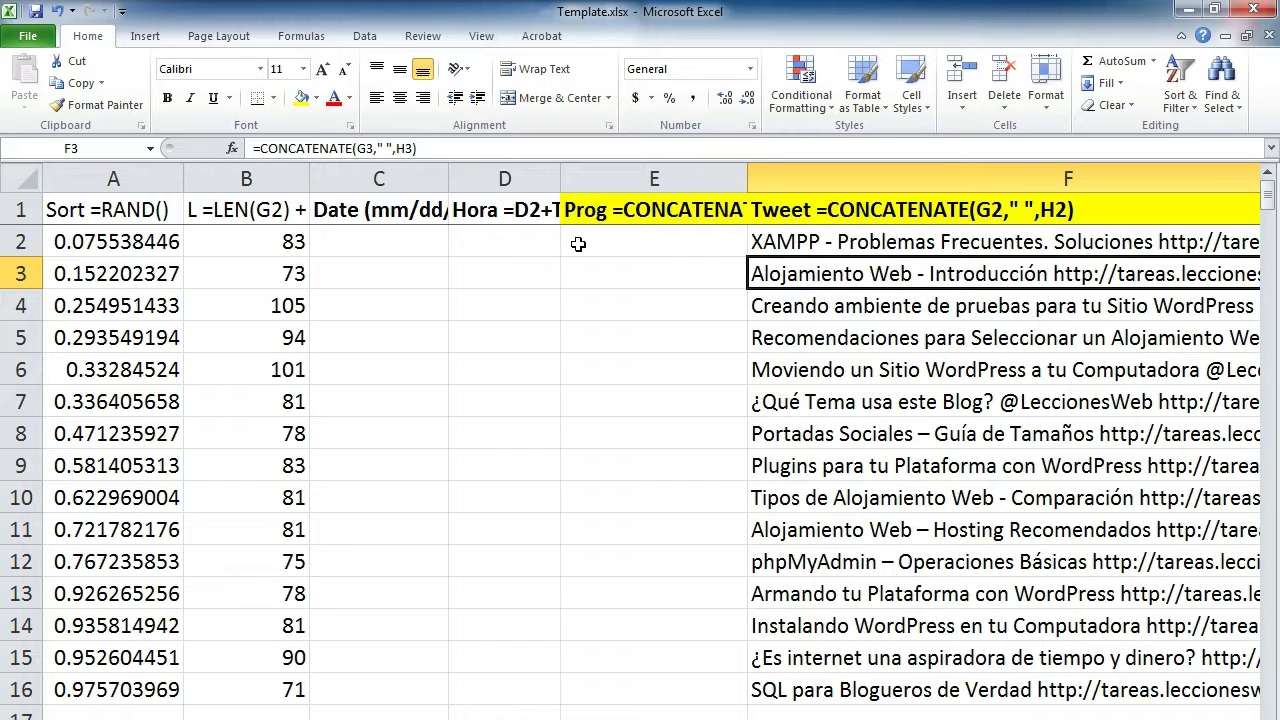
left_click(507, 247)
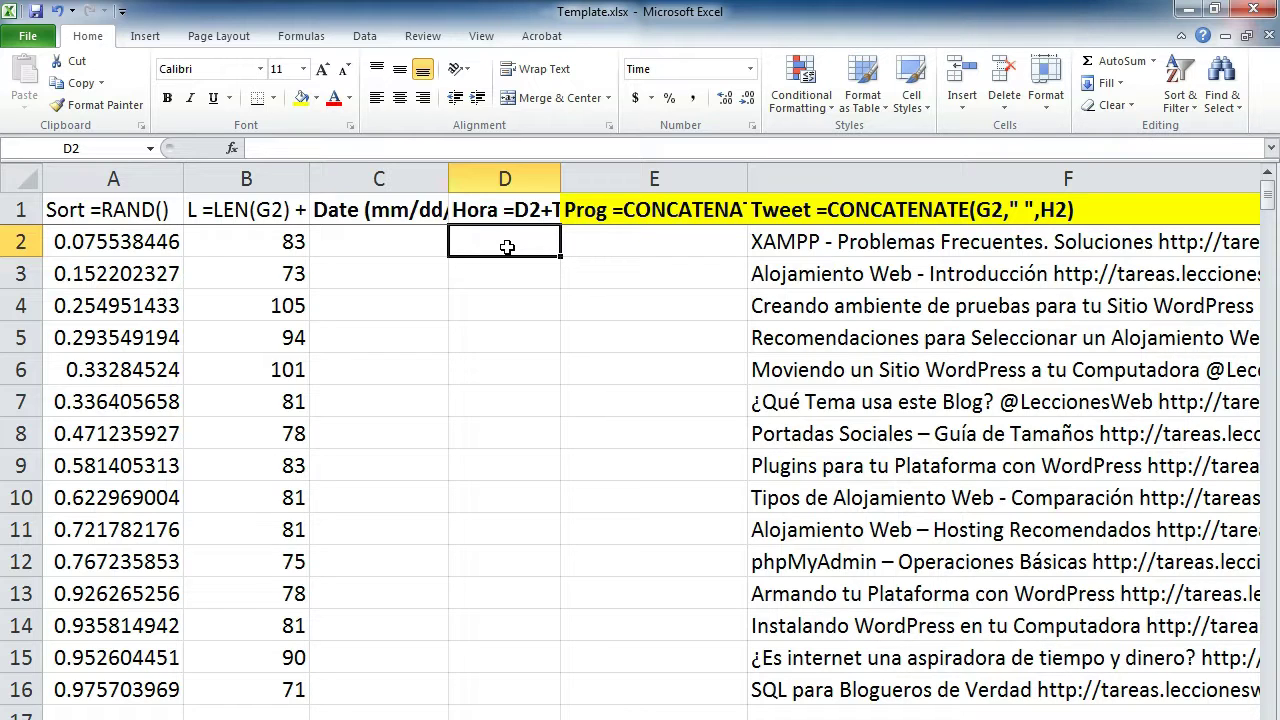
key("Left")
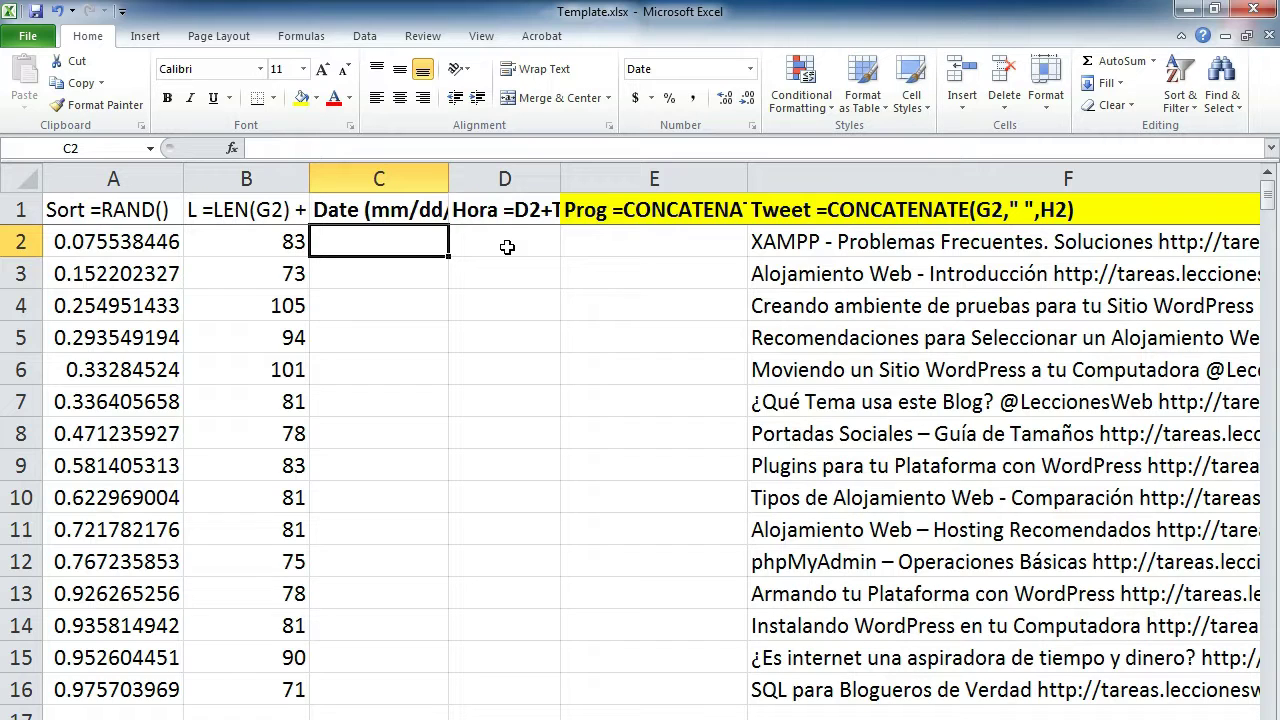
left_click(421, 213)
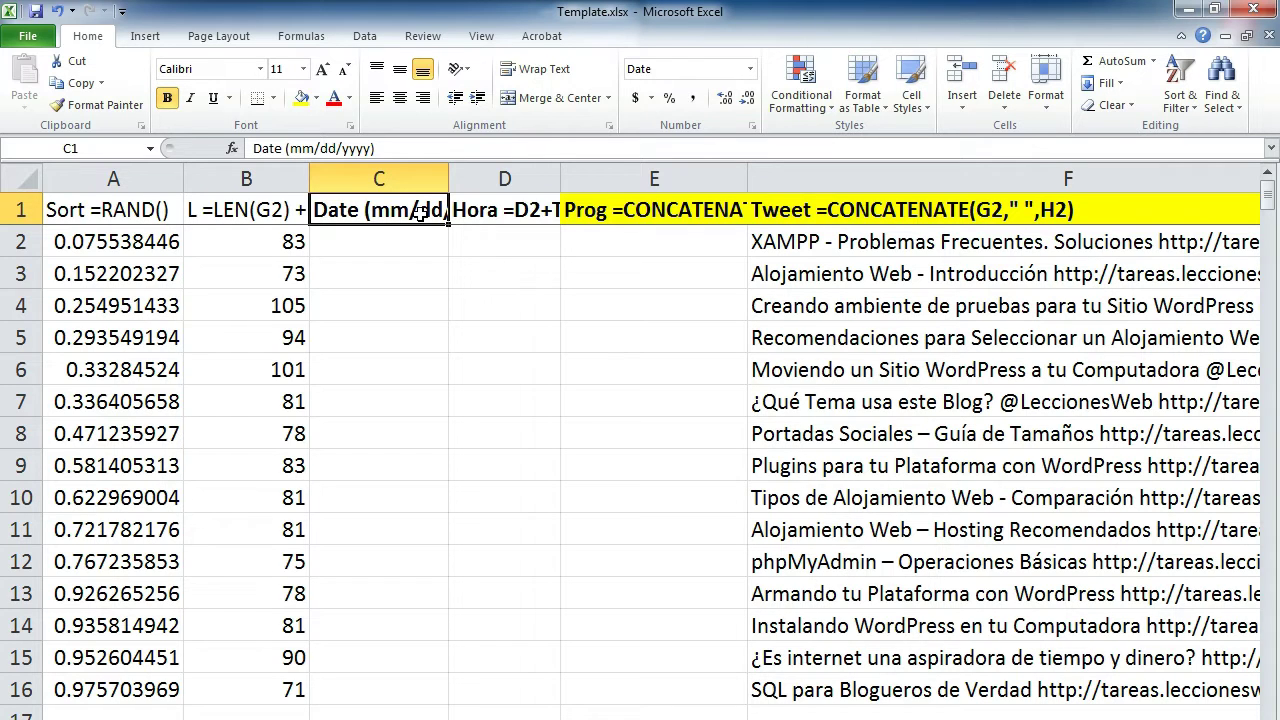
key("F2")
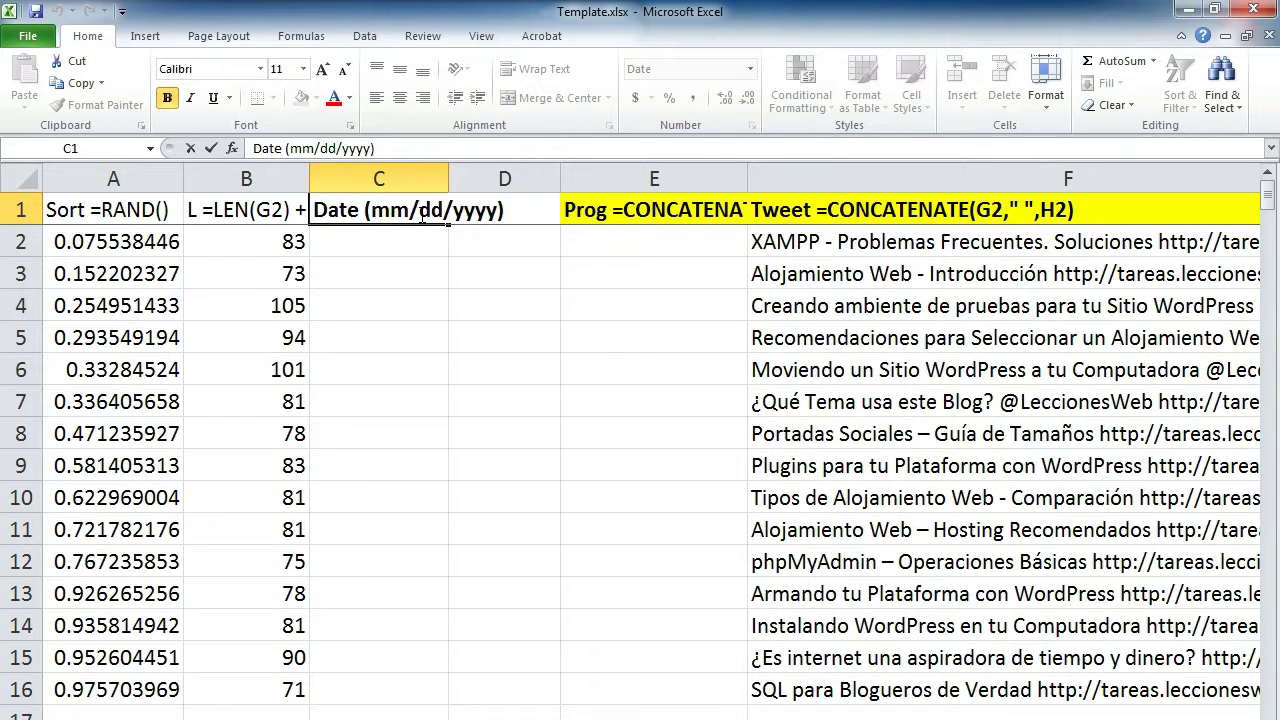
key("Escape")
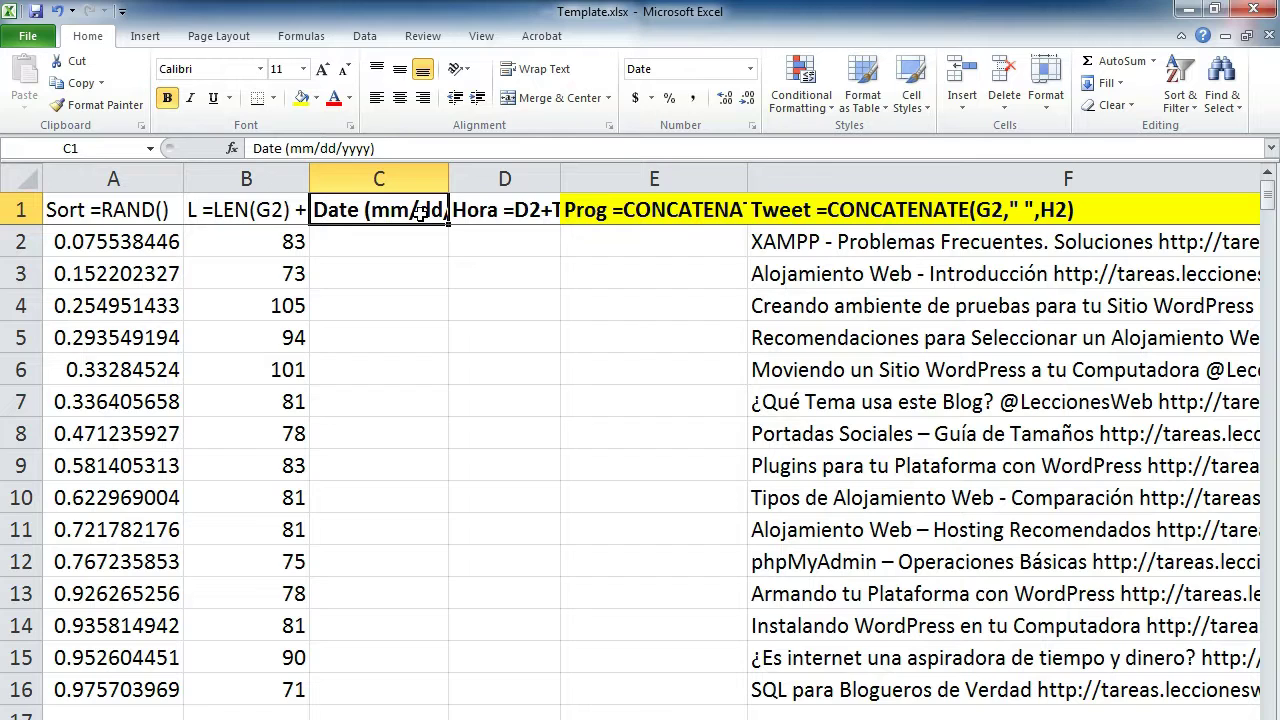
key("Down")
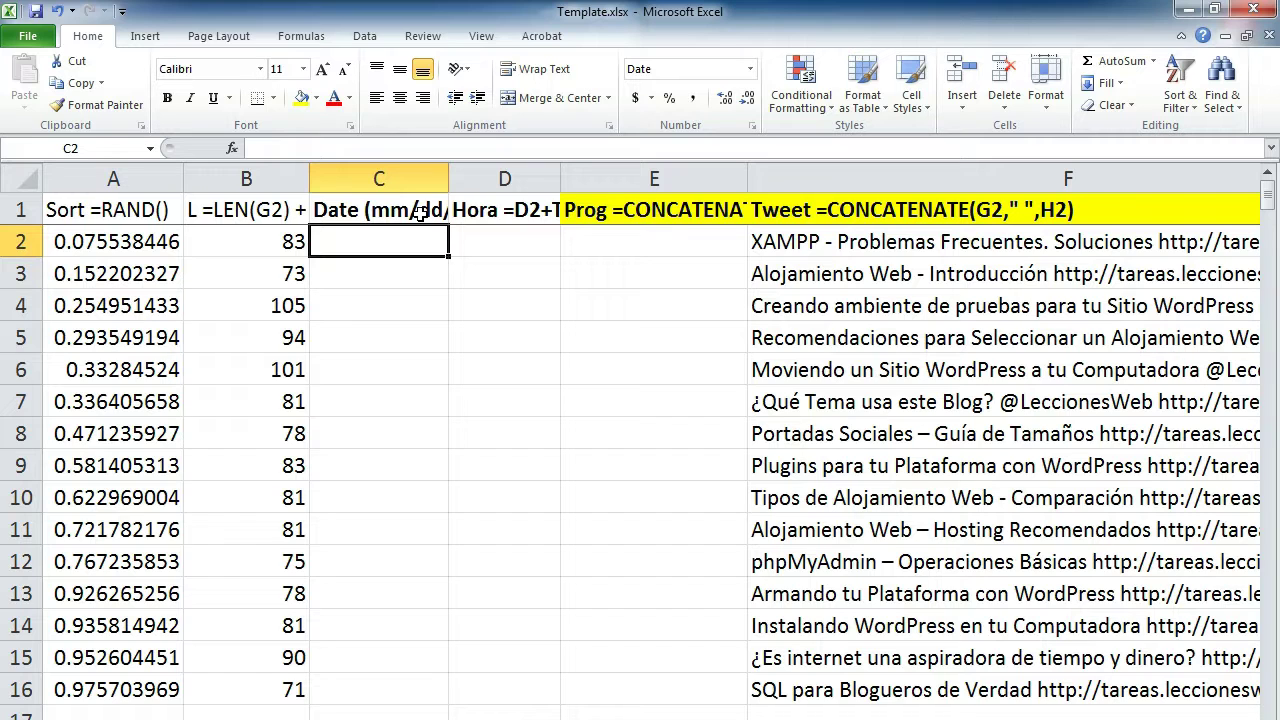
type("0")
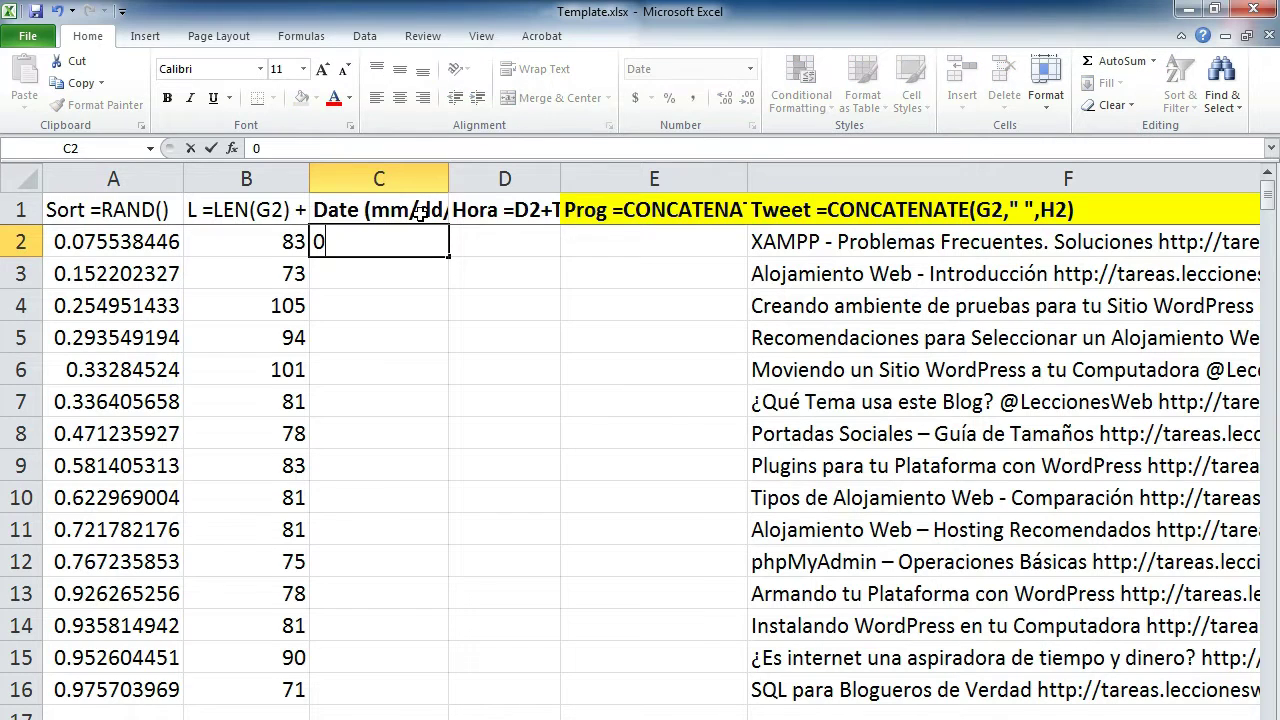
type("6/23/2016")
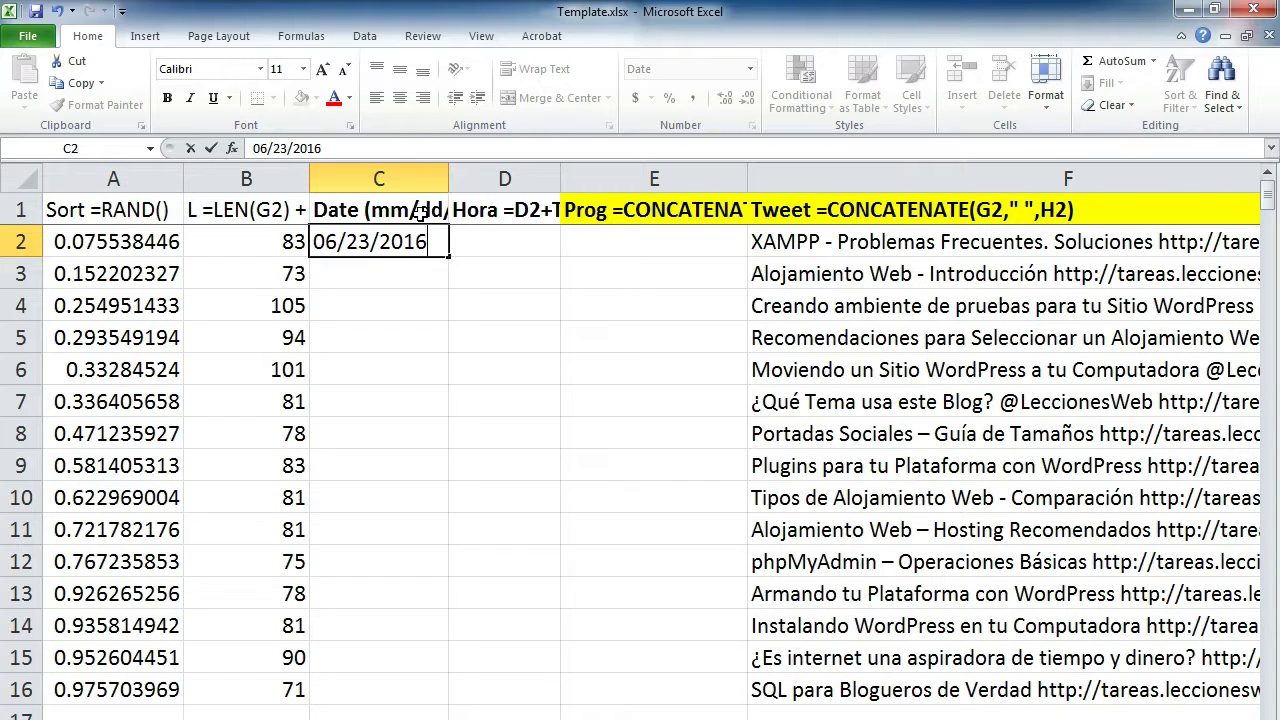
key("Return")
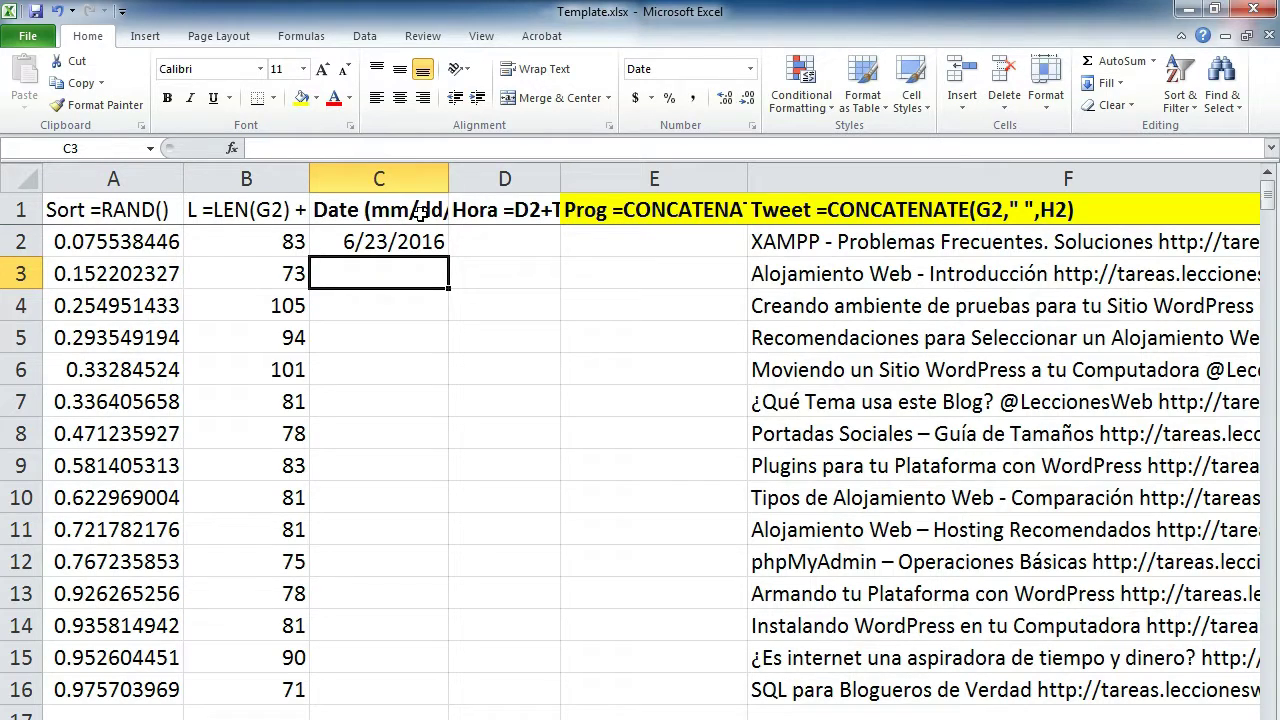
key("Up")
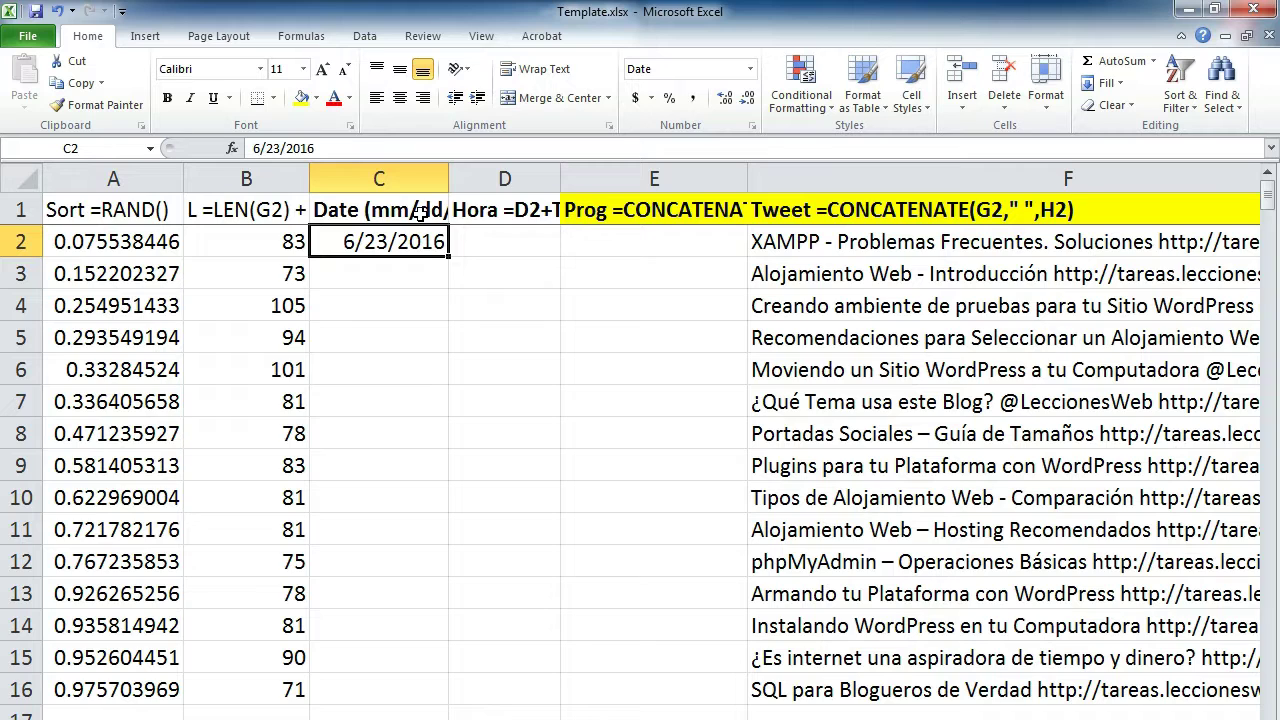
Enter the first tweet's time, 17:30, in D2 and review it alongside the date in C2.
key("Right")
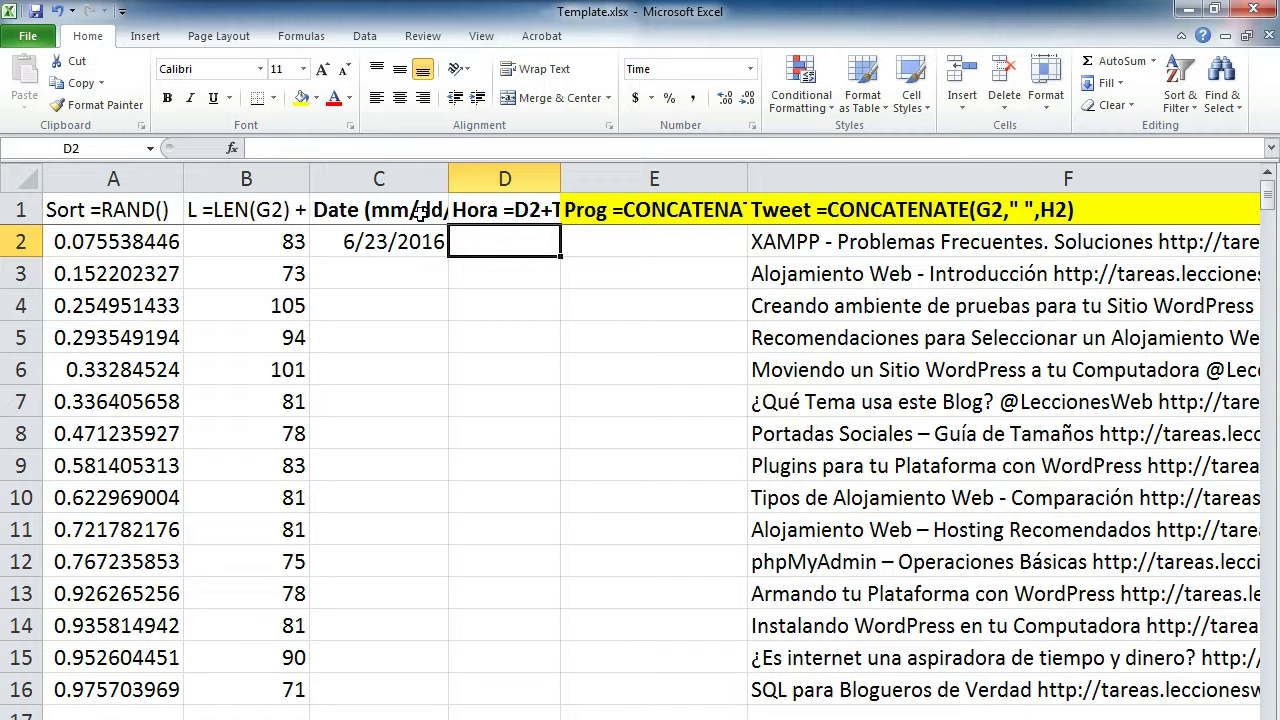
type("17")
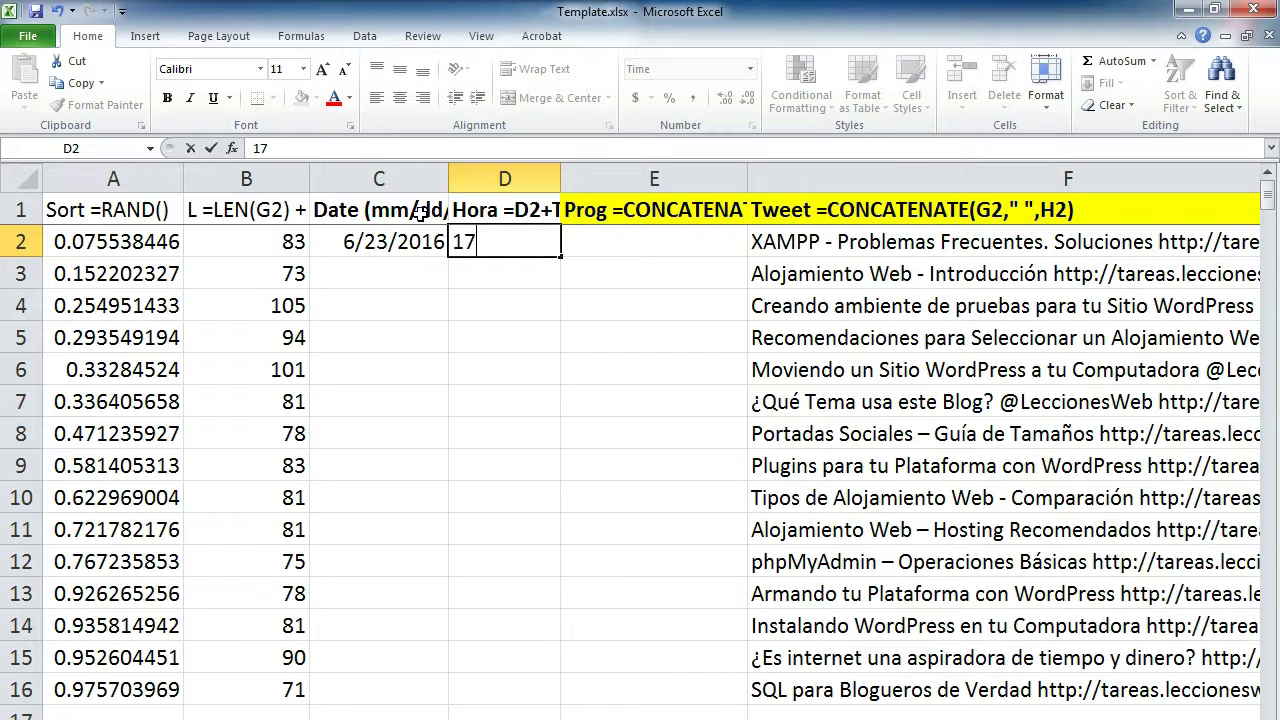
type(":30")
key("Return")
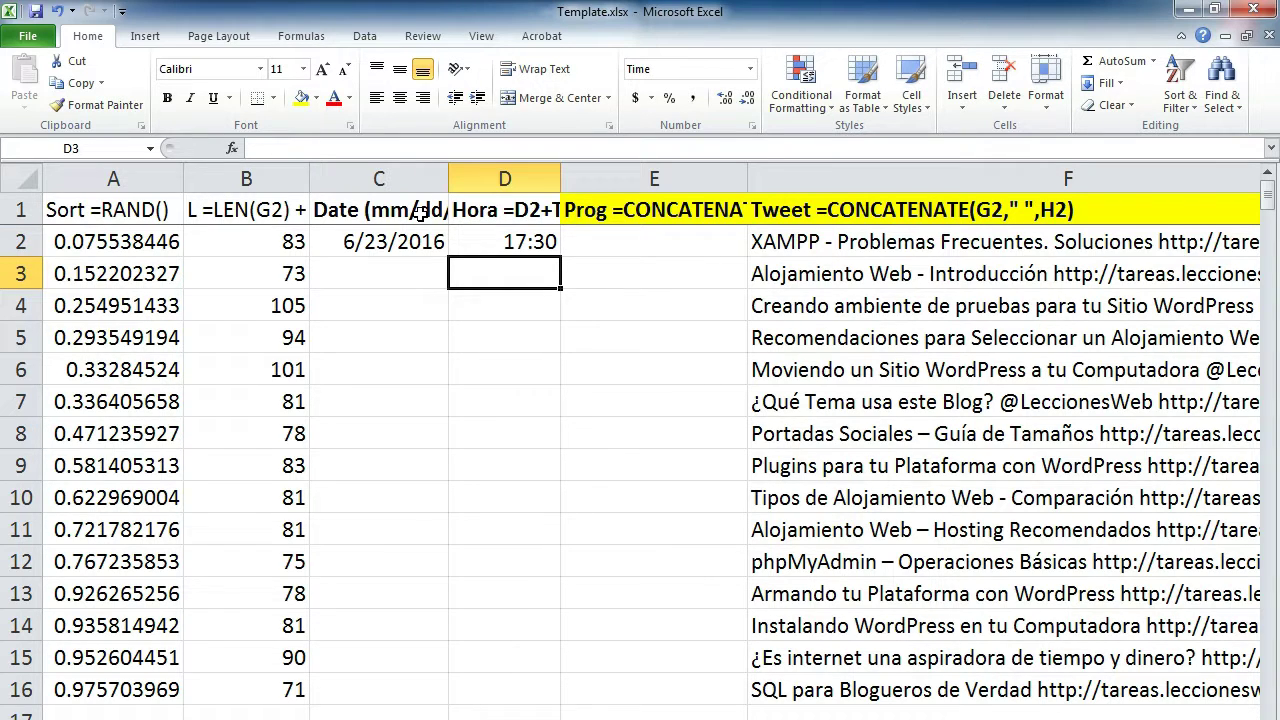
key("Up")
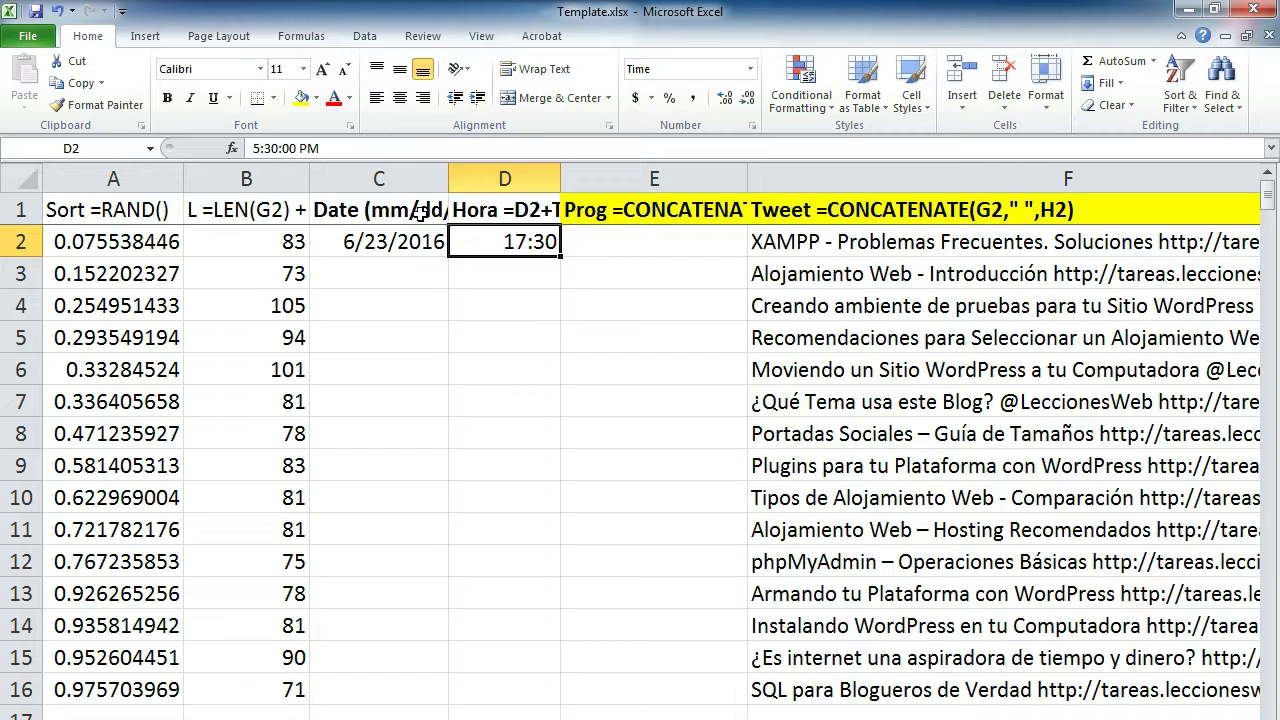
left_click(378, 247)
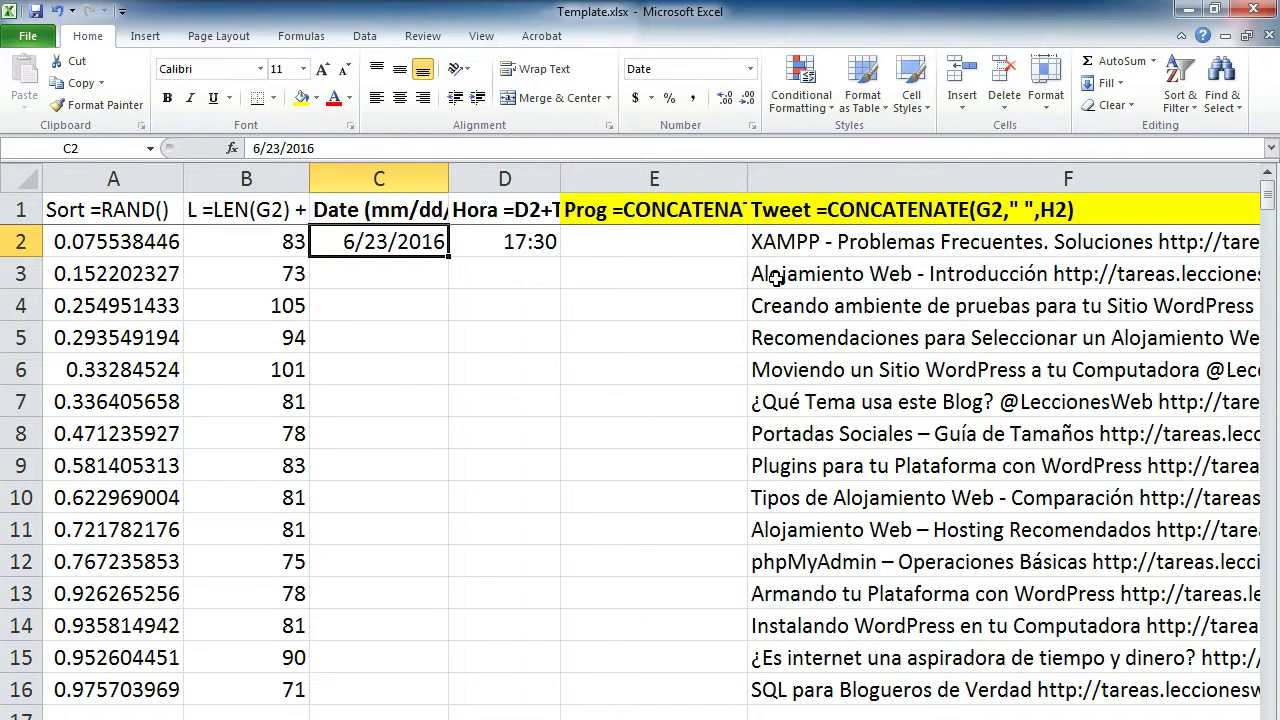
left_click(508, 247)
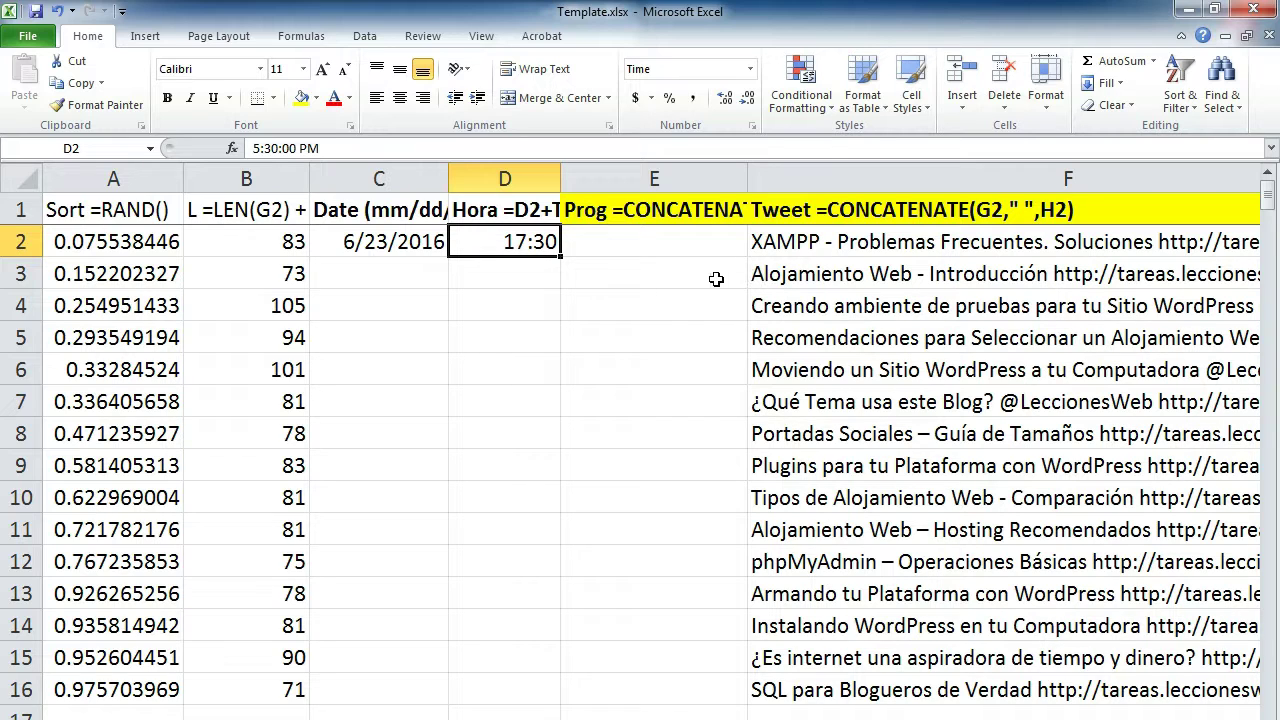
Copy the formula text =D2+TIME(0,55,0) from the Hora header in D1, leaving the header unchanged.
left_click(510, 208)
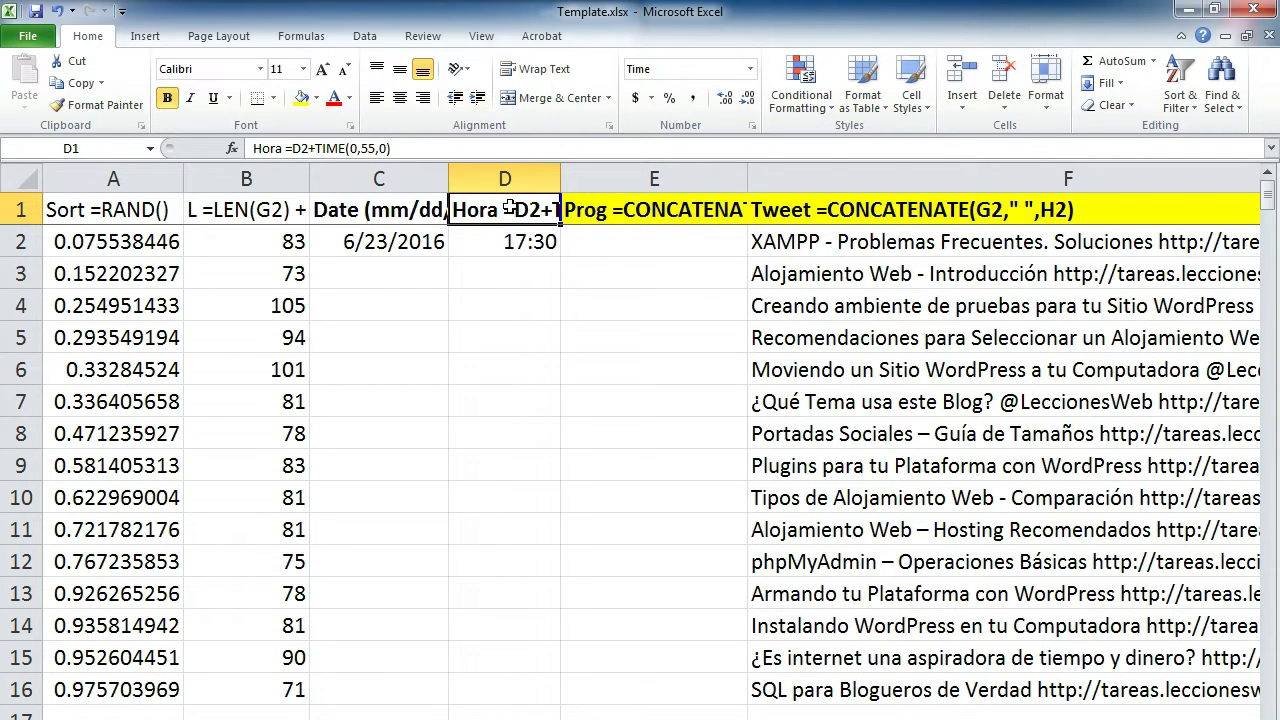
key("F2")
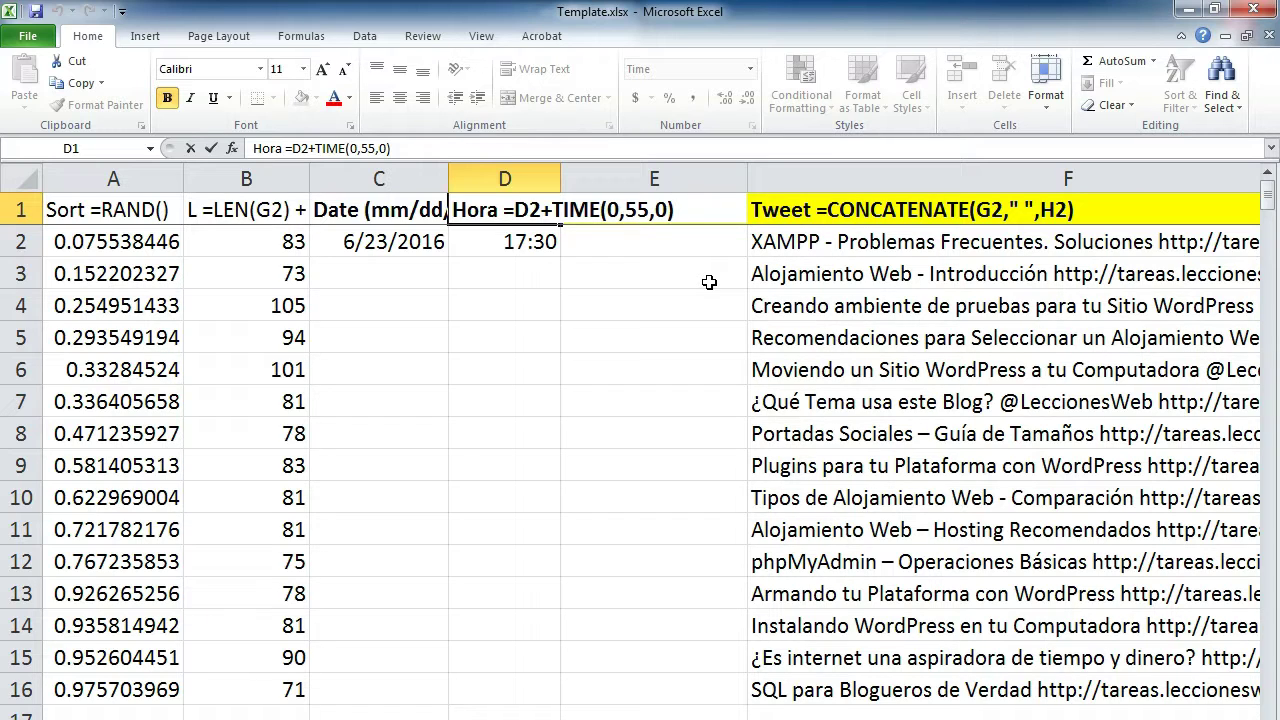
key("shift+Left")
key("shift+Left")
key("shift+Left")
key("shift+Left")
key("shift+Left")
key("shift+Left")
key("shift+Left")
key("shift+Left")
key("shift+Left")
key("shift+Left")
key("shift+Left")
key("shift+Left")
key("shift+Left")
key("shift+Left")
key("shift+Left")
key("shift+Left")
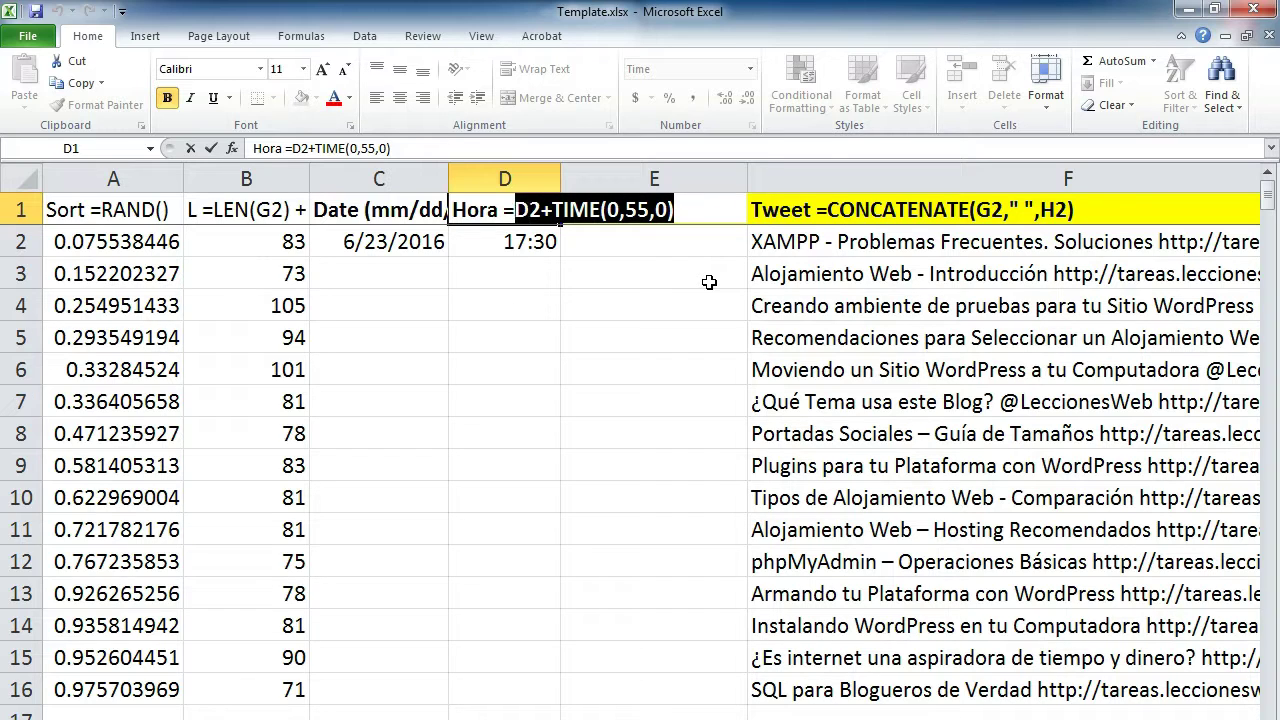
key("ctrl+c")
key("Escape")
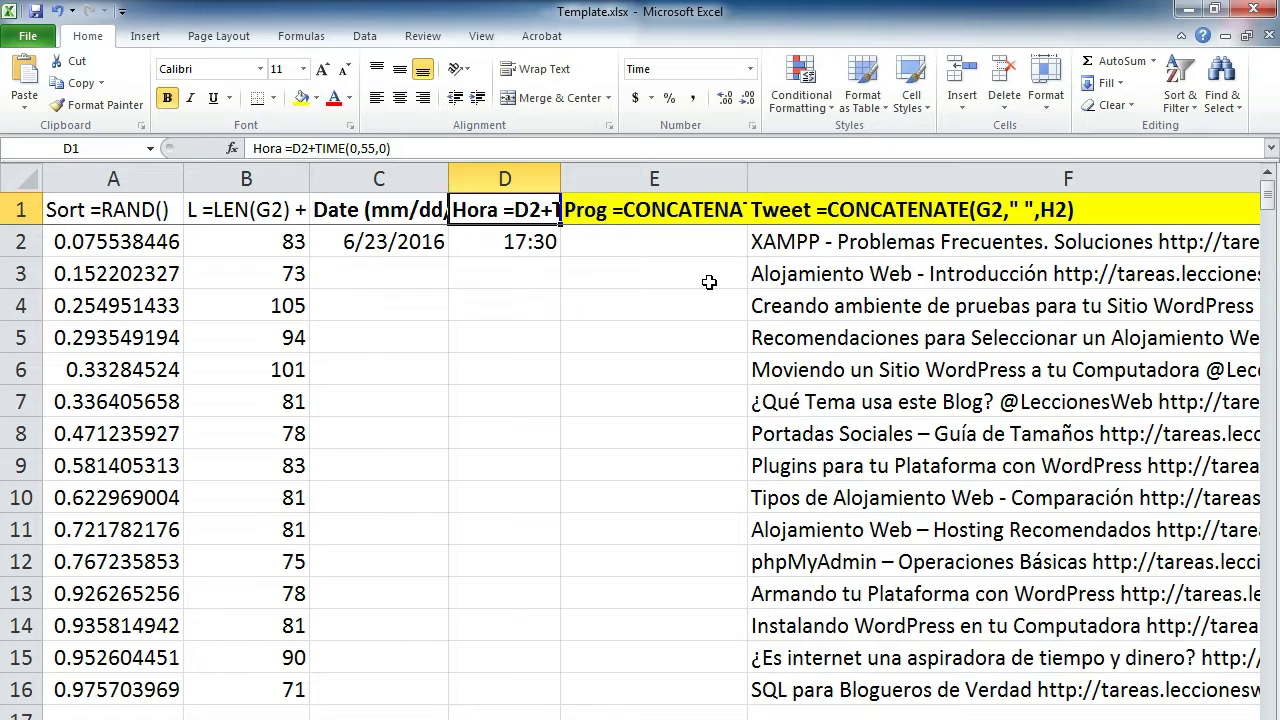
Paste the formula =D2+TIME(0,55,0) into D3 and fill it down the Hora column through D16.
key("Down")
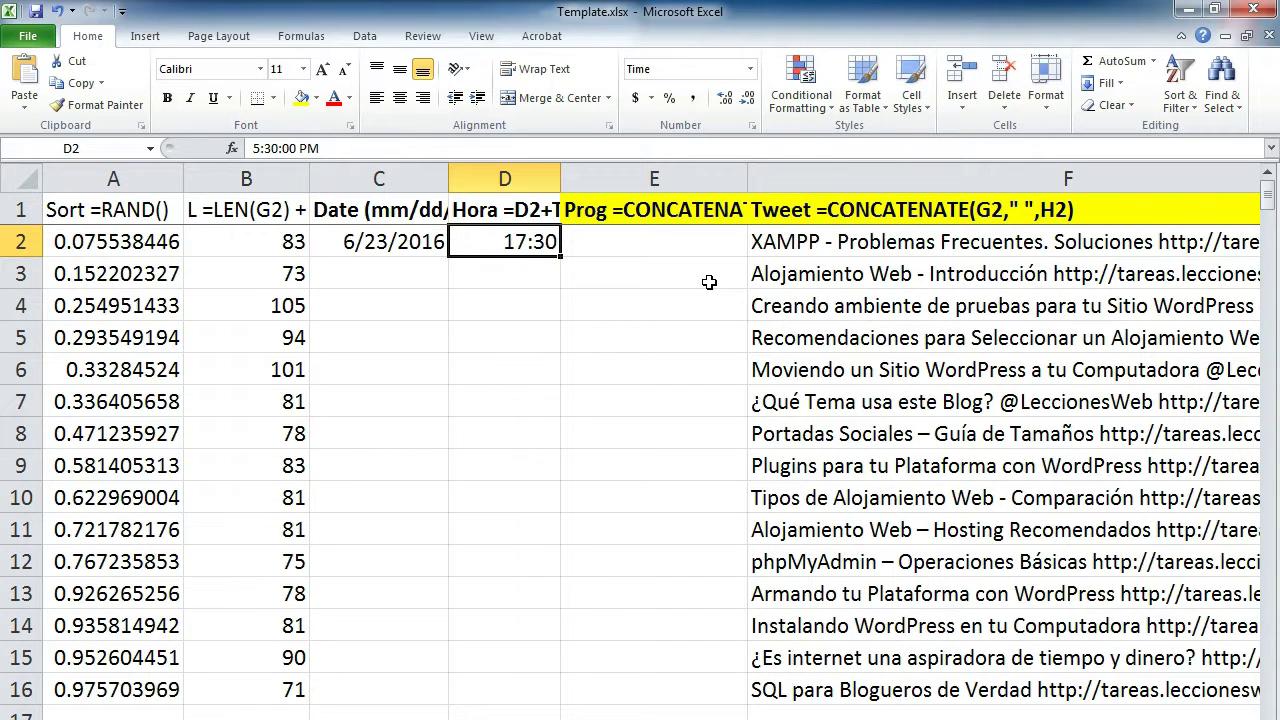
key("Down")
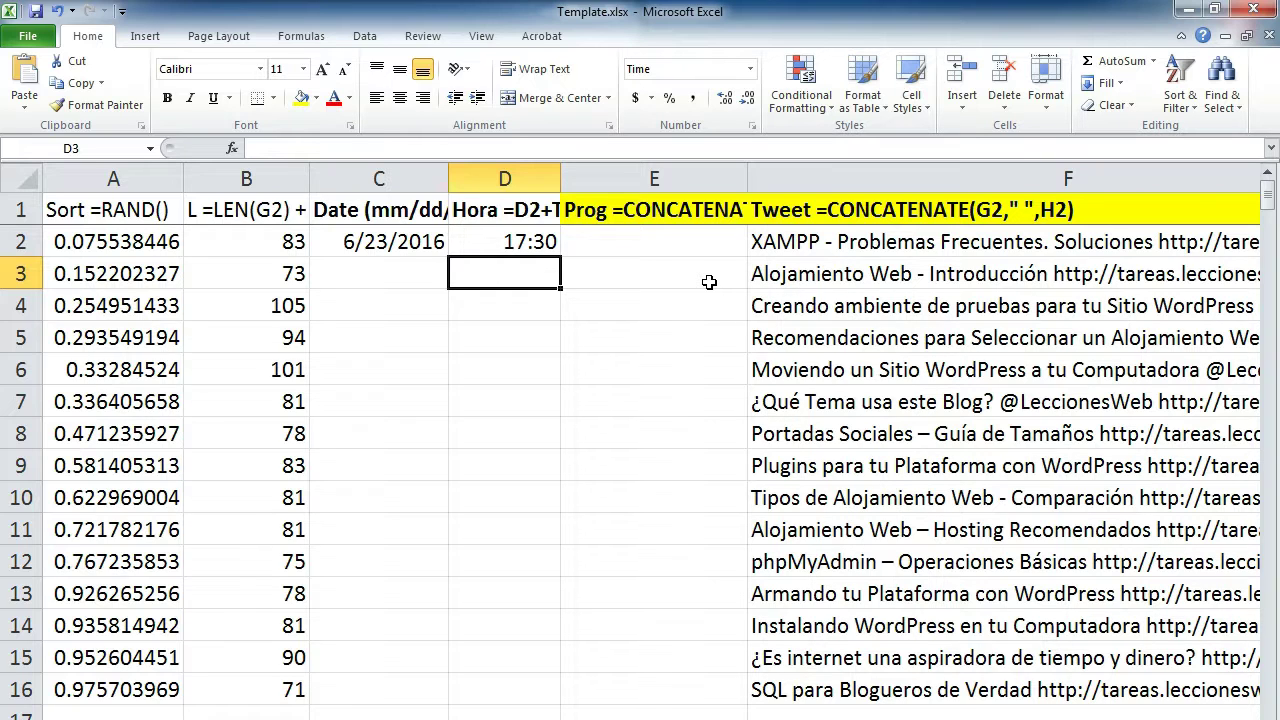
key("ctrl+v")
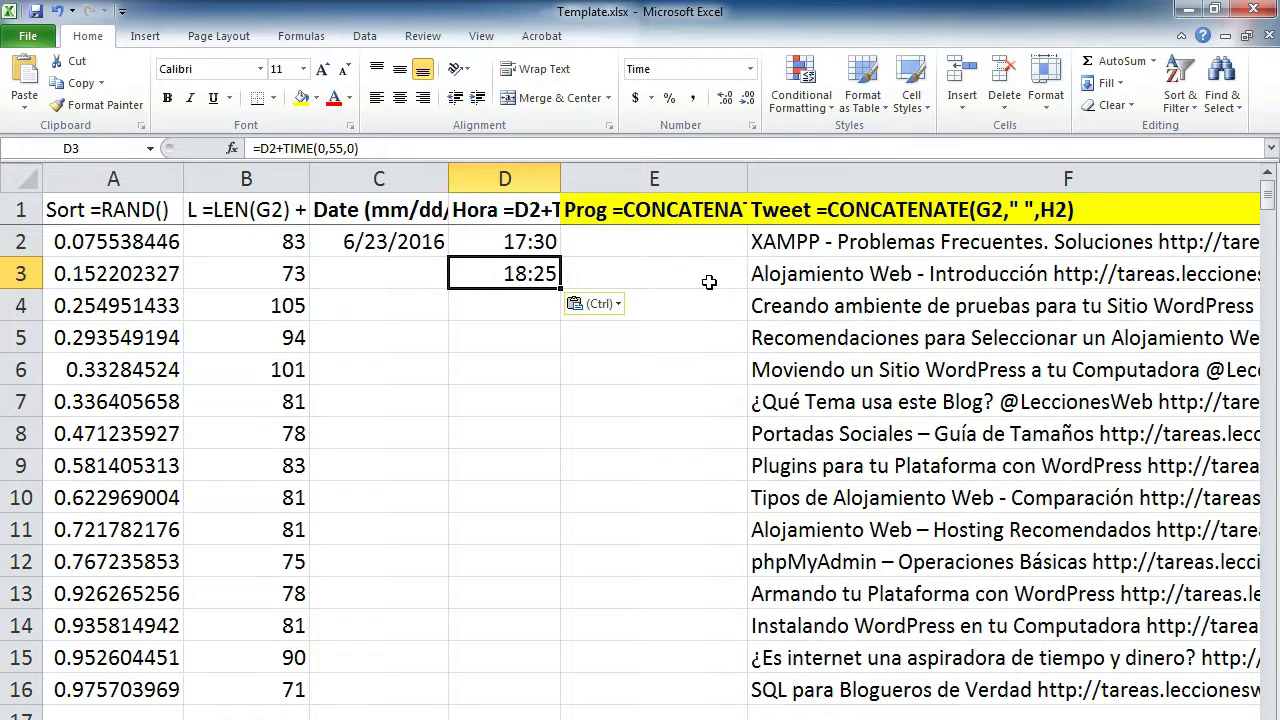
key("Down")
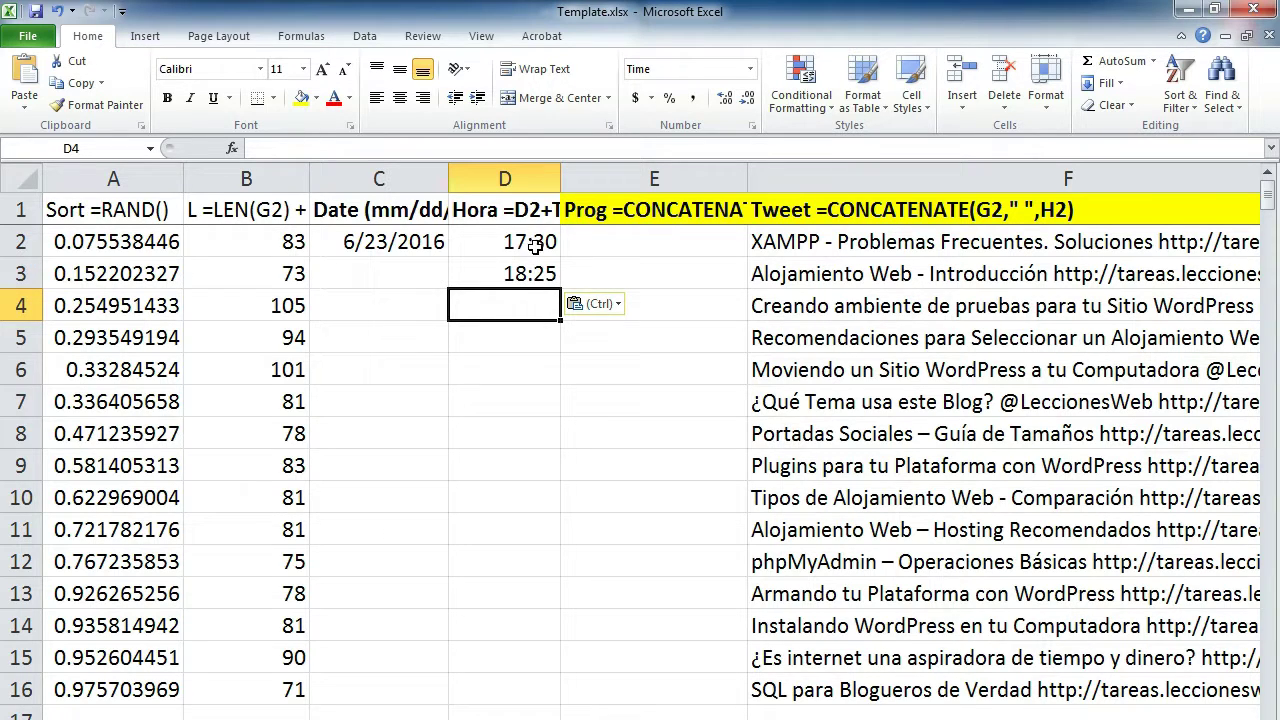
left_click(541, 276)
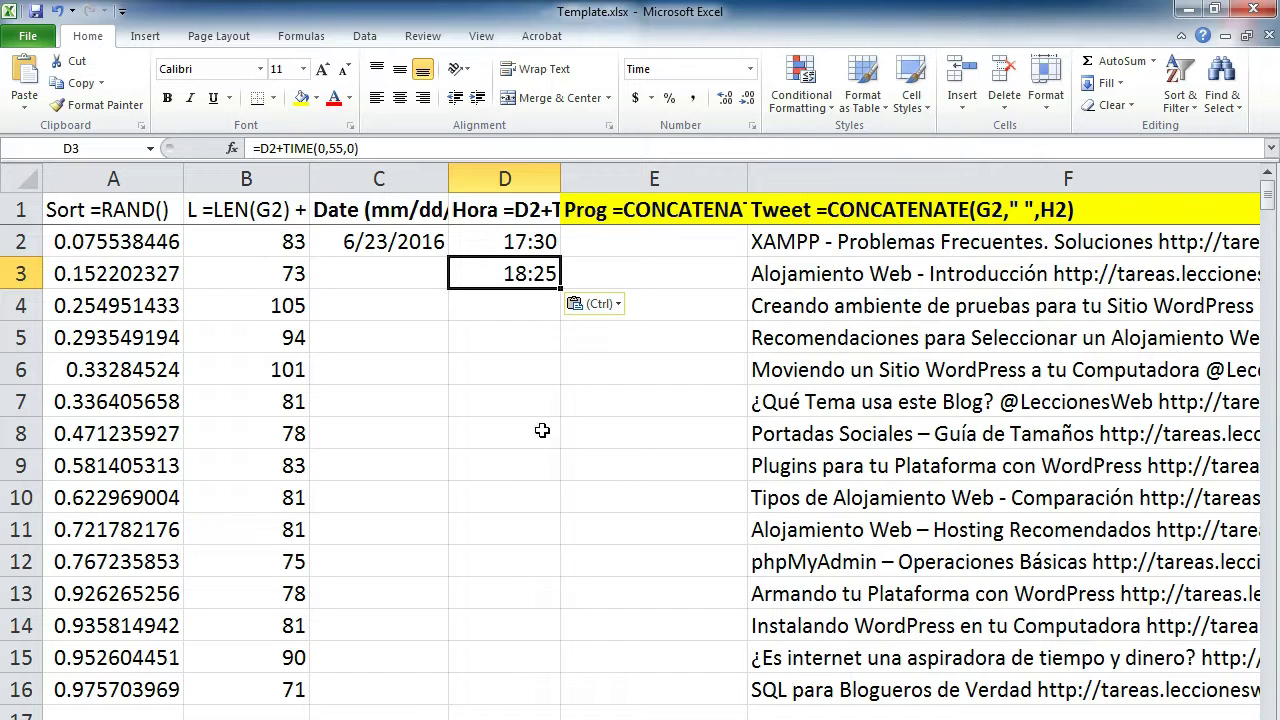
double_click(558, 287)
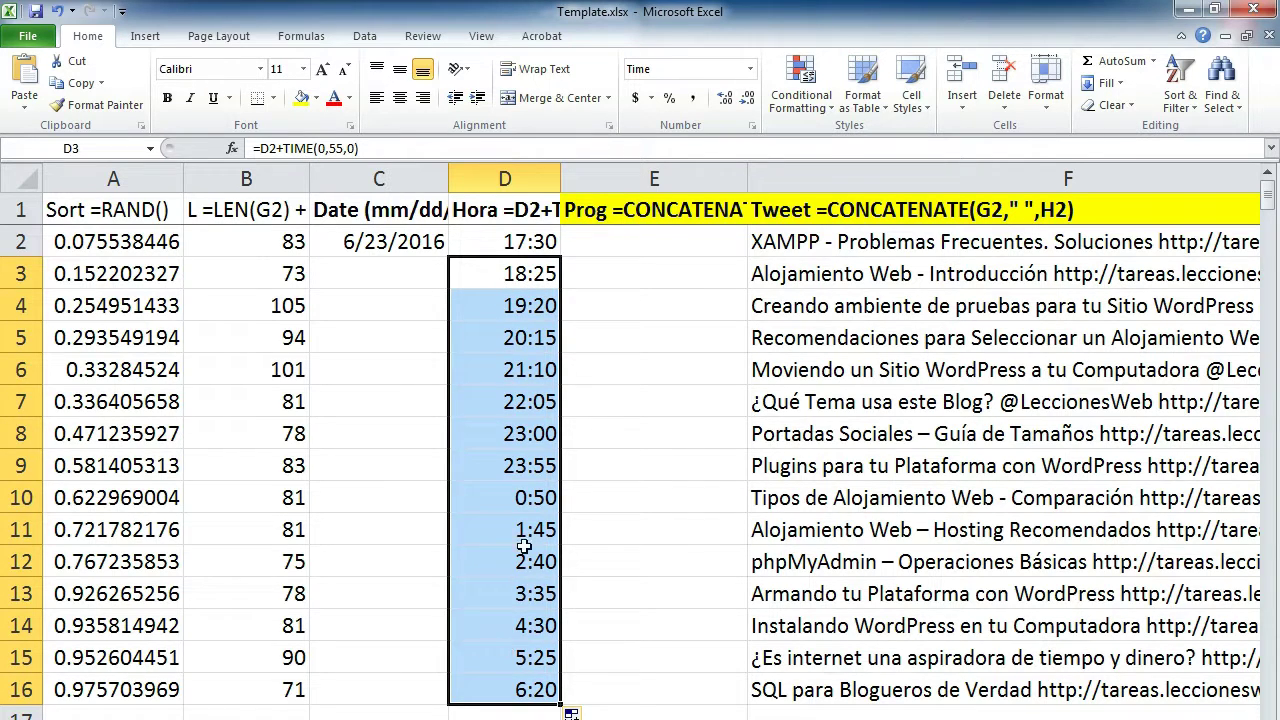
Copy the date 6/23/2016 from C2 into C3:C9, covering the tweets timed up to 23:55.
left_click(389, 279)
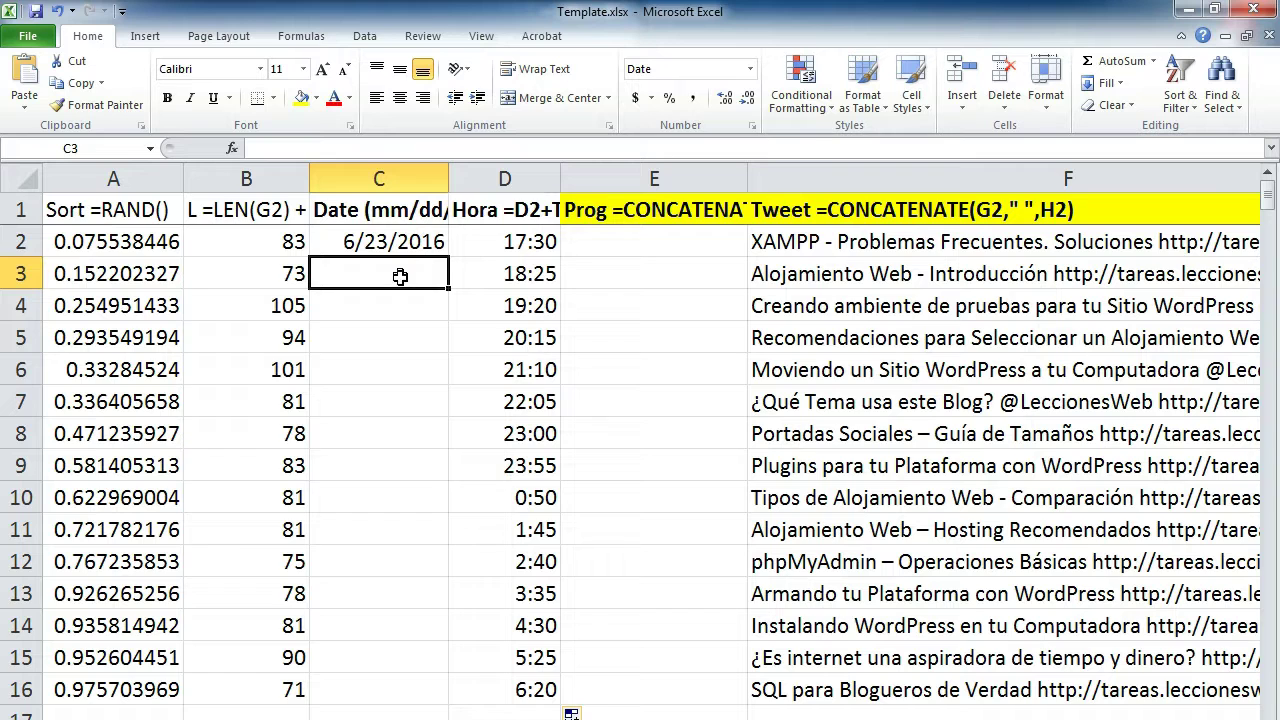
left_click(430, 243)
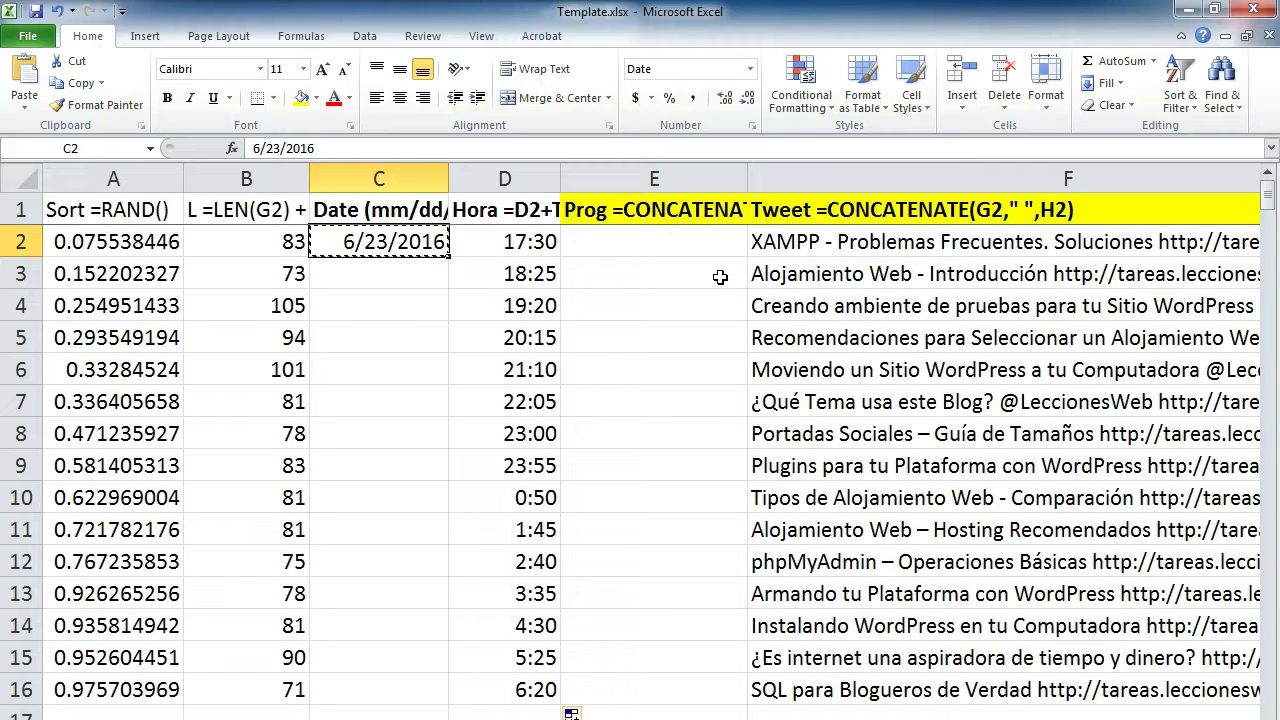
key("shift+Down")
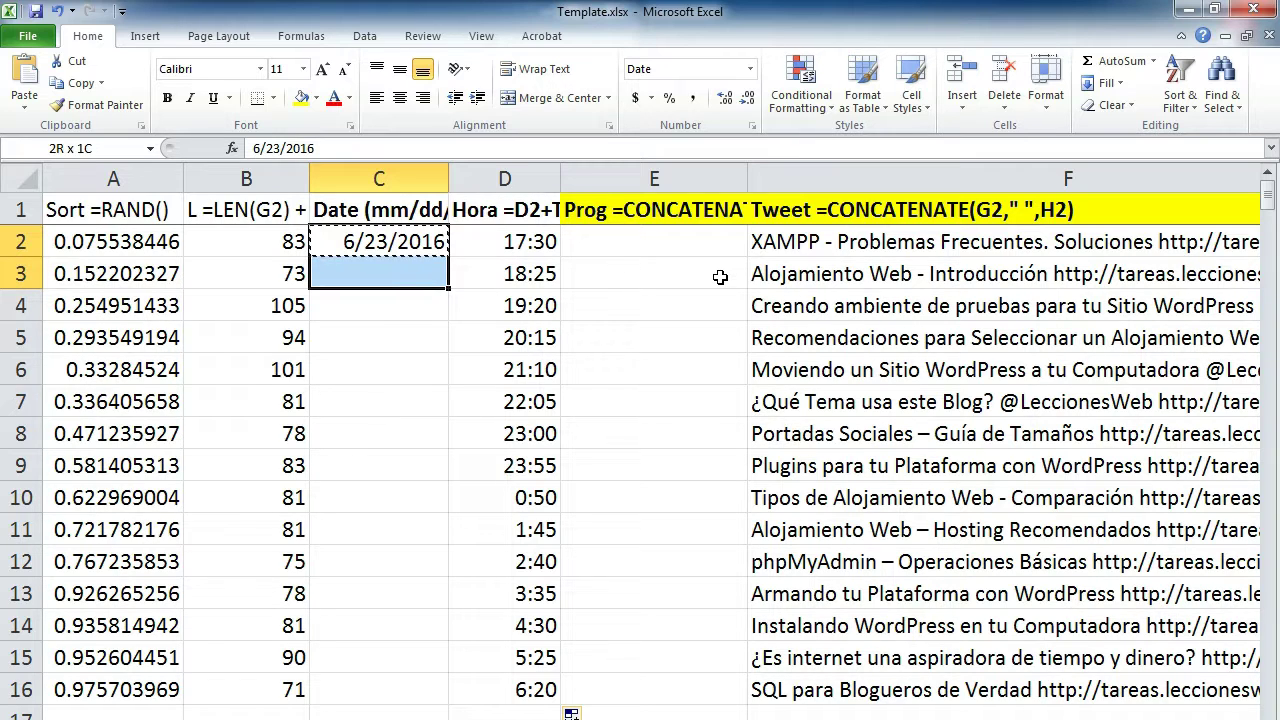
key("shift+Down")
key("shift+Down")
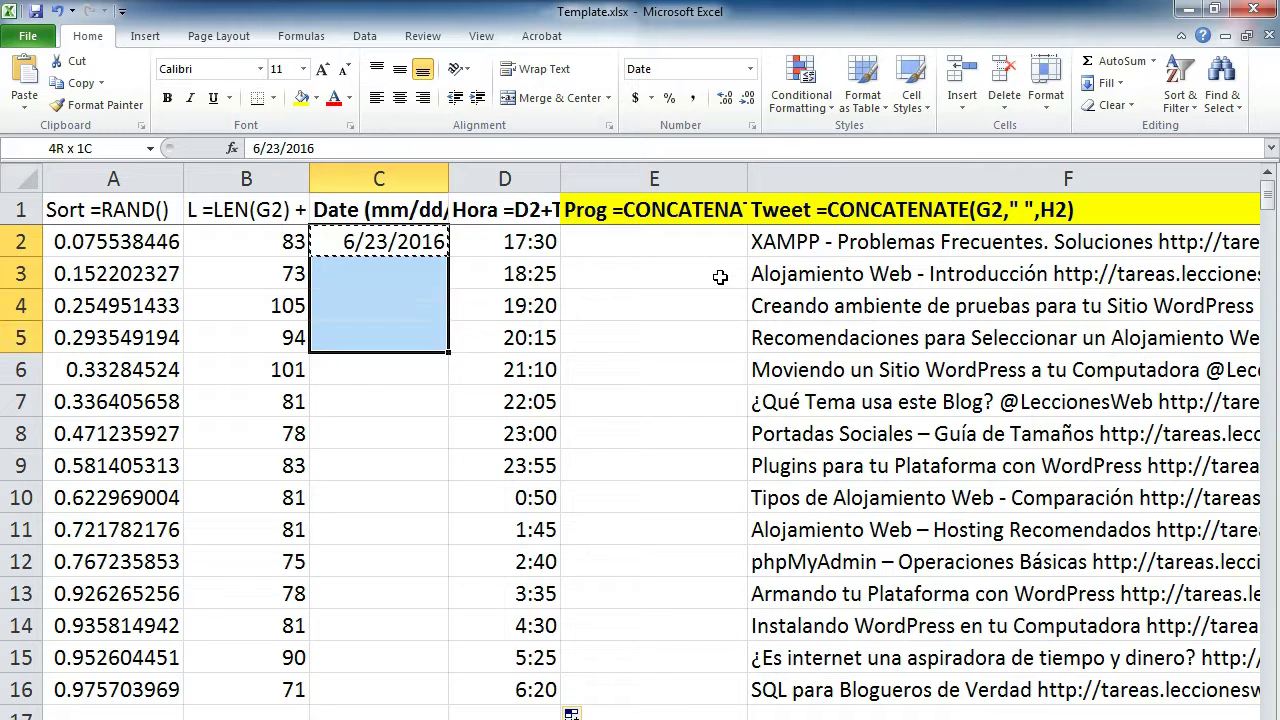
key("shift+Down")
key("shift+Down")
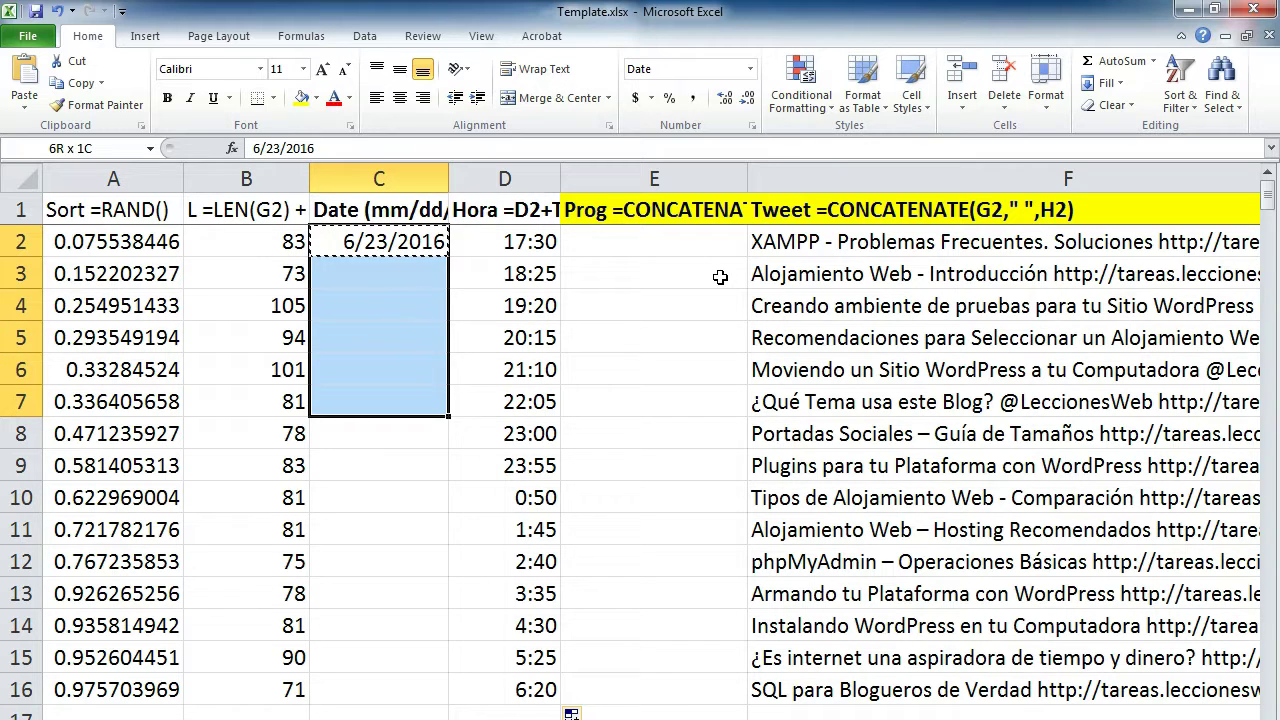
key("shift+Down")
key("shift+Down")
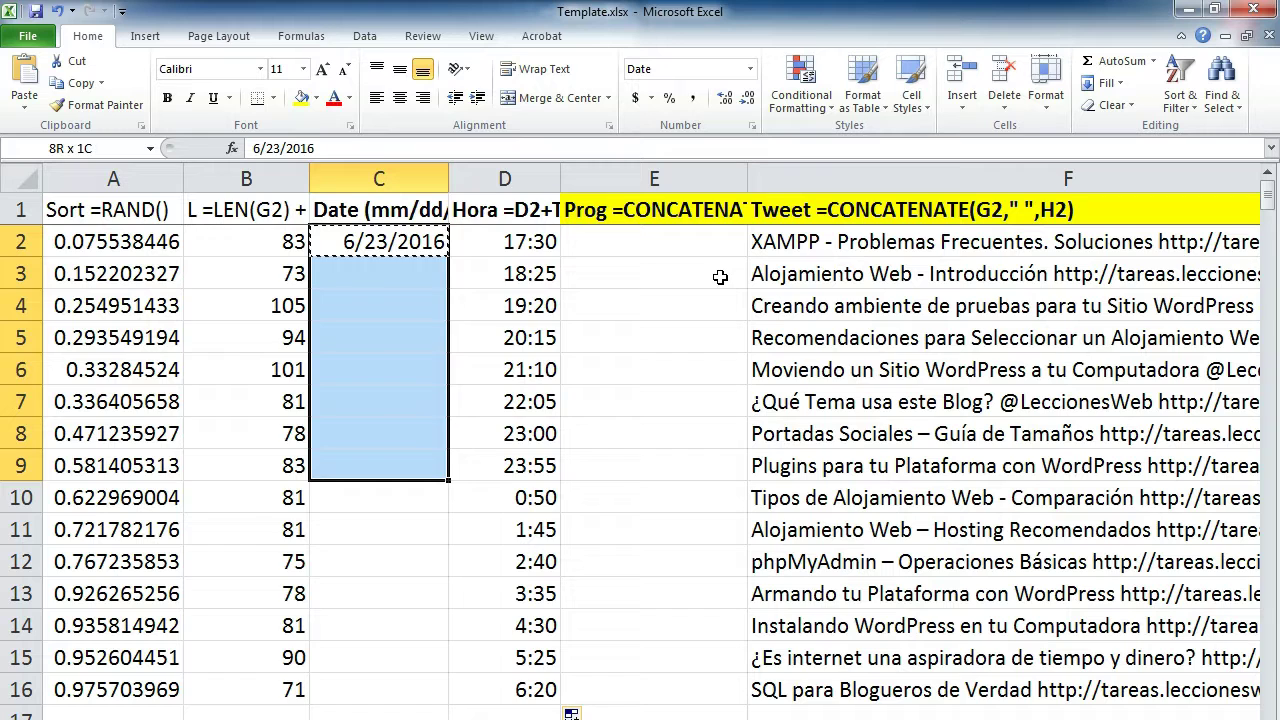
key("shift+Right")
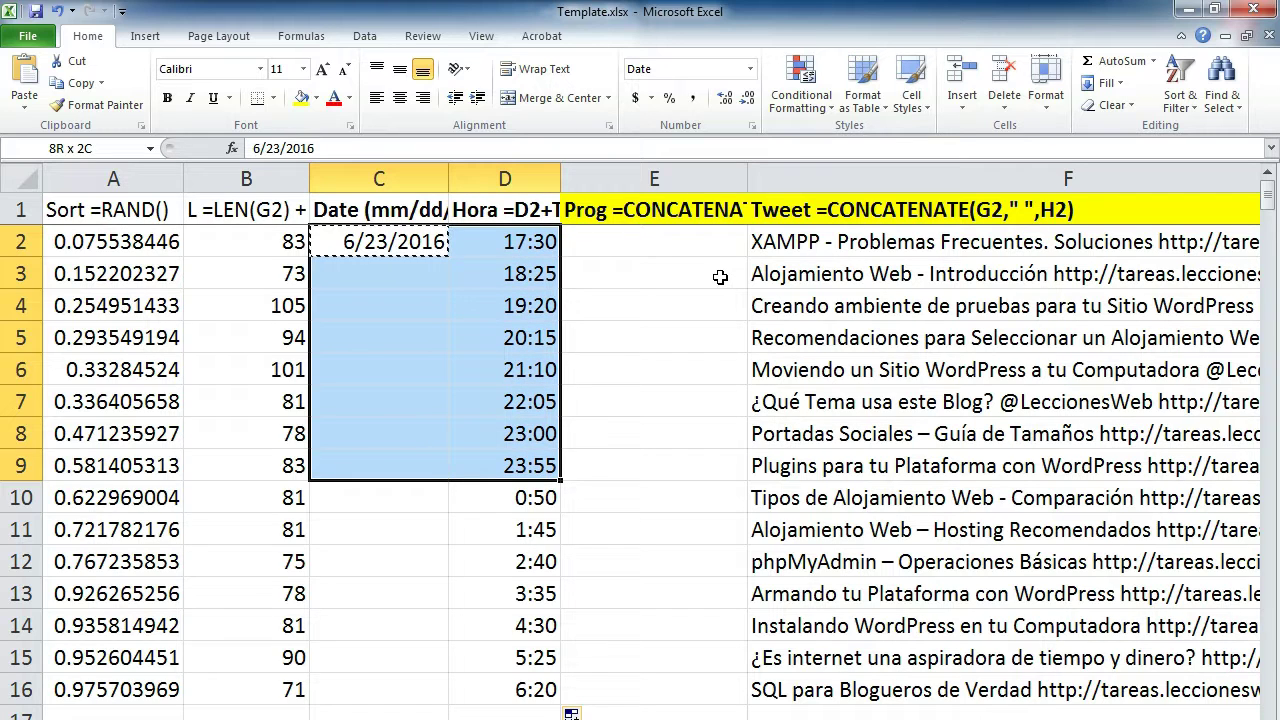
key("shift+Left")
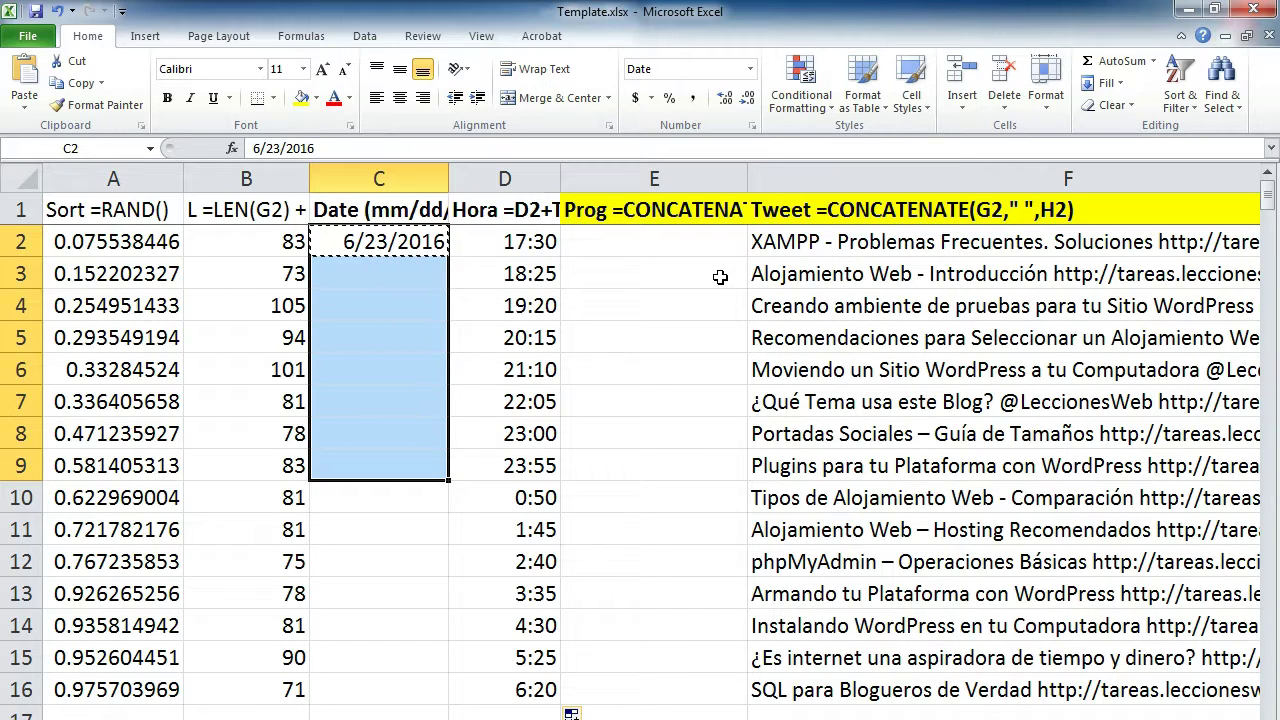
type("6/23/2016 6/23/2016 6/23/2016 6/23/2016 6/23/2016 6/23/2016 6/23/2016")
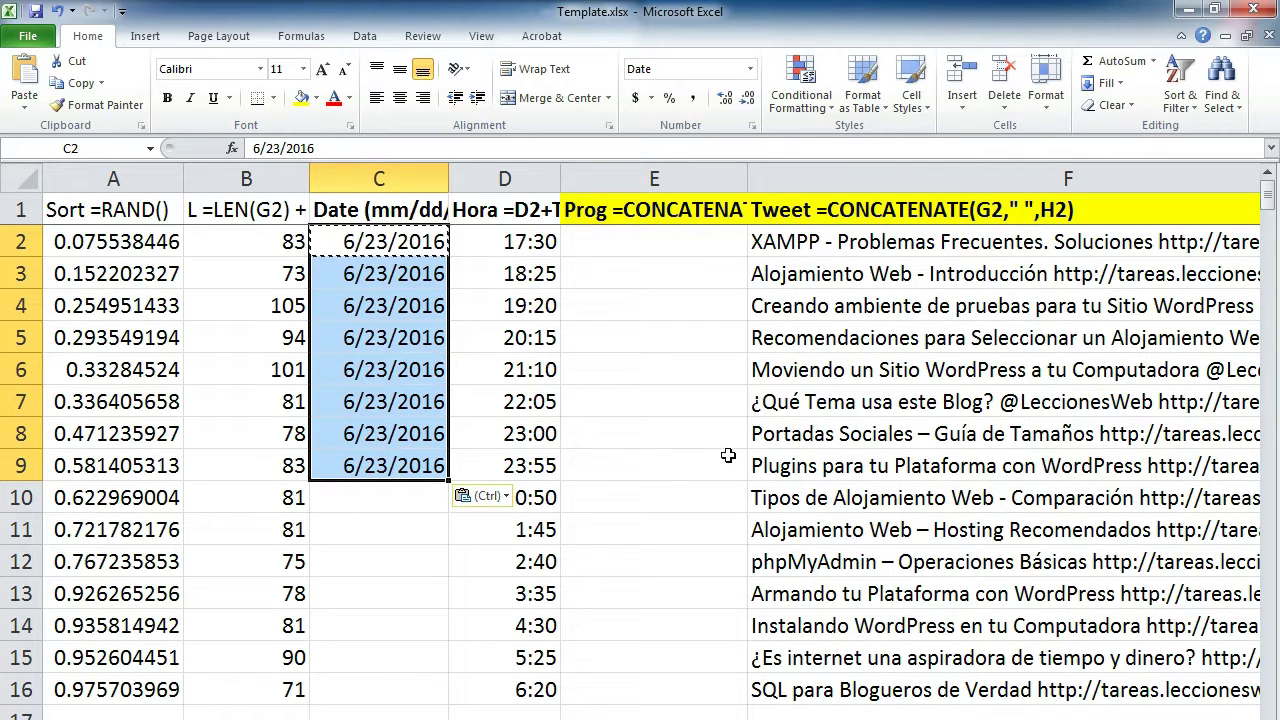
Enter the date 6/24/2016 in C10 for the first tweet after midnight.
left_click(375, 493)
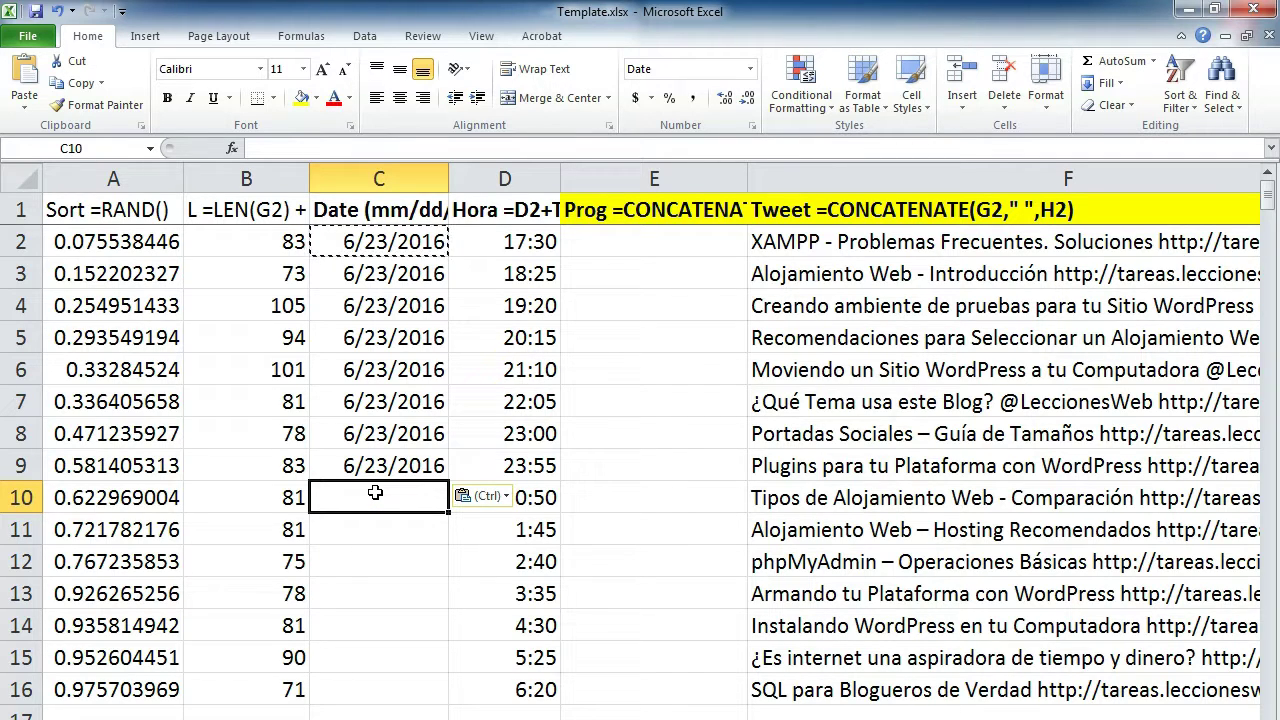
type("6")
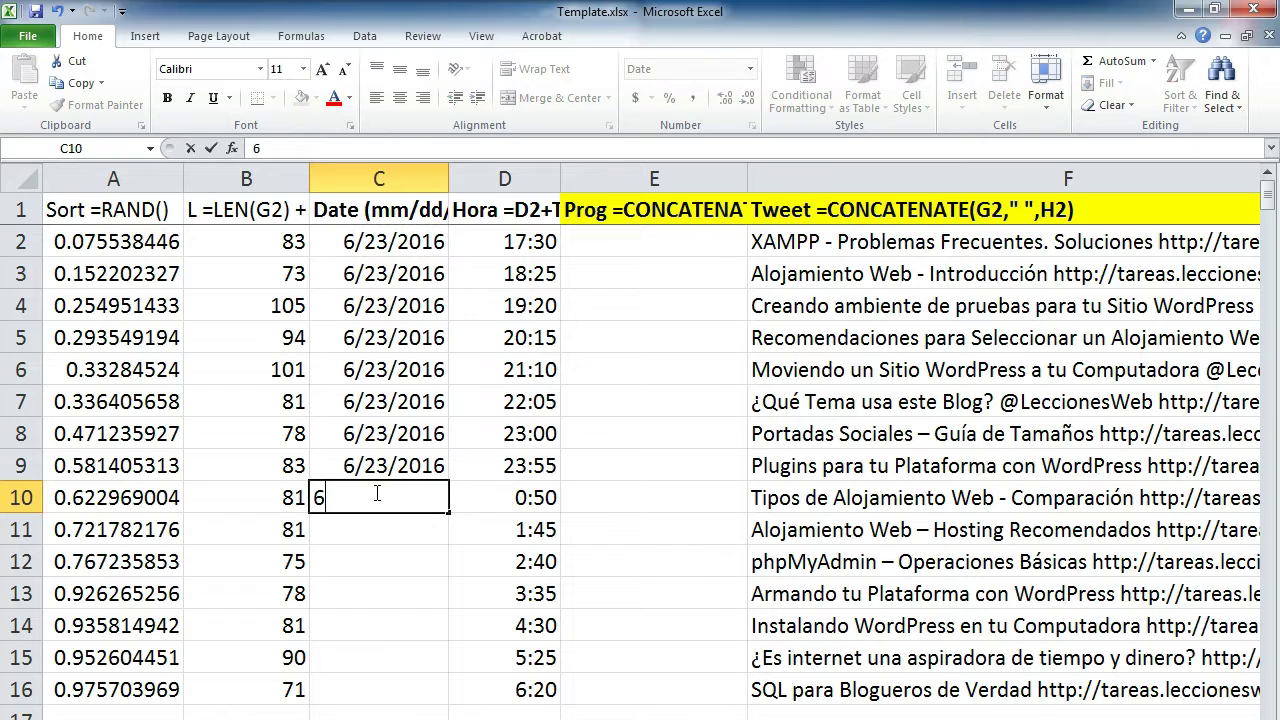
type("/24/2016")
key("Return")
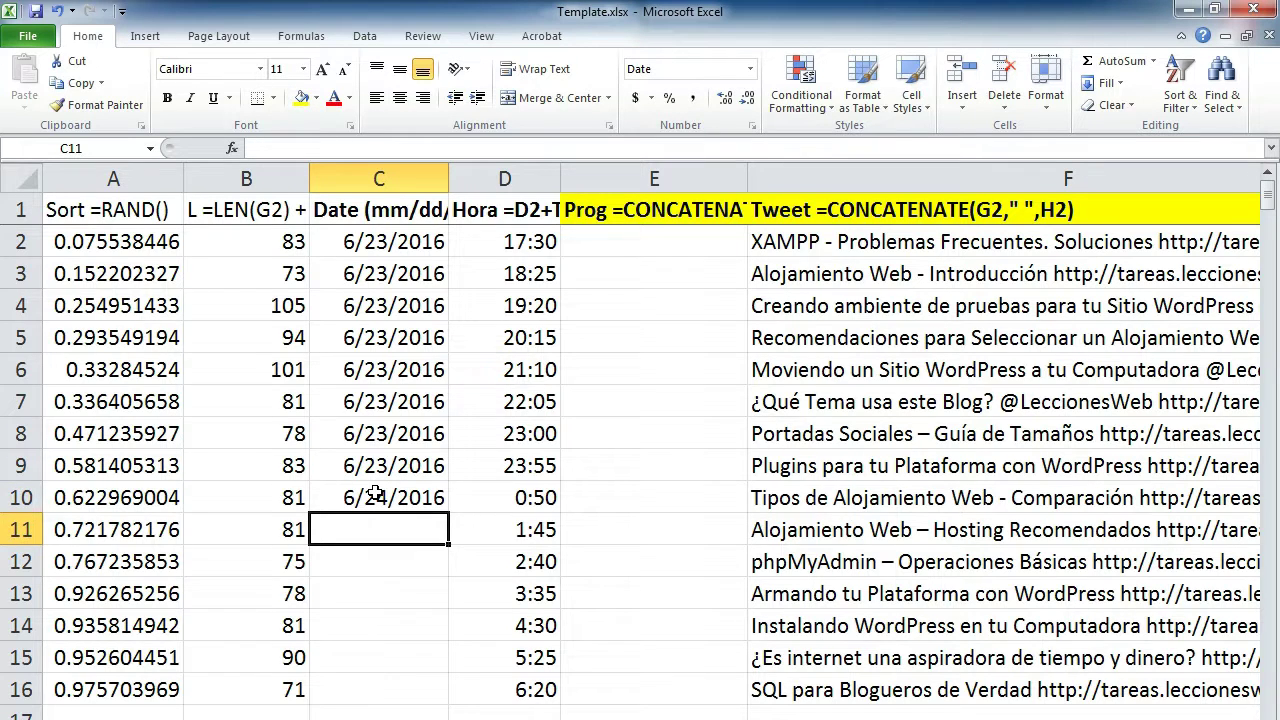
Copy the date 6/24/2016 from C10 into the remaining Date cells, C11:C16.
left_click(375, 494)
key("ctrl+c")
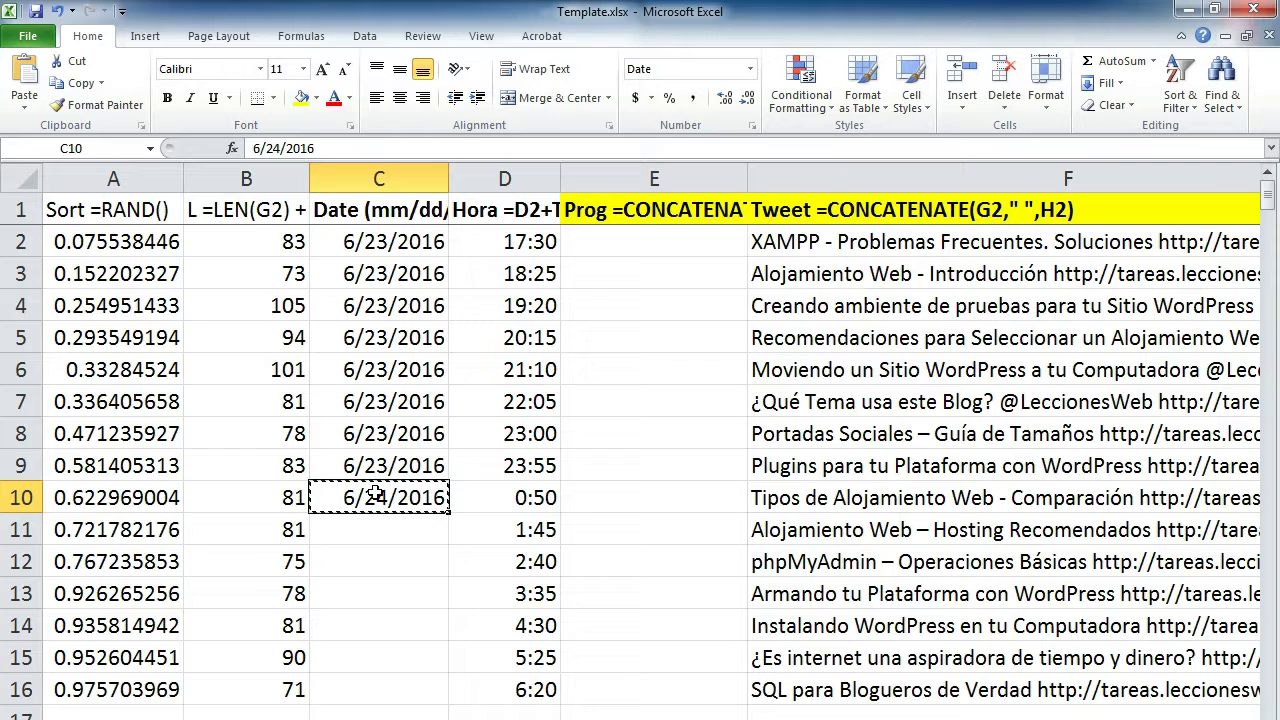
key("shift+Down")
key("shift+Down")
key("shift+Down")
key("shift+Down")
key("shift+Down")
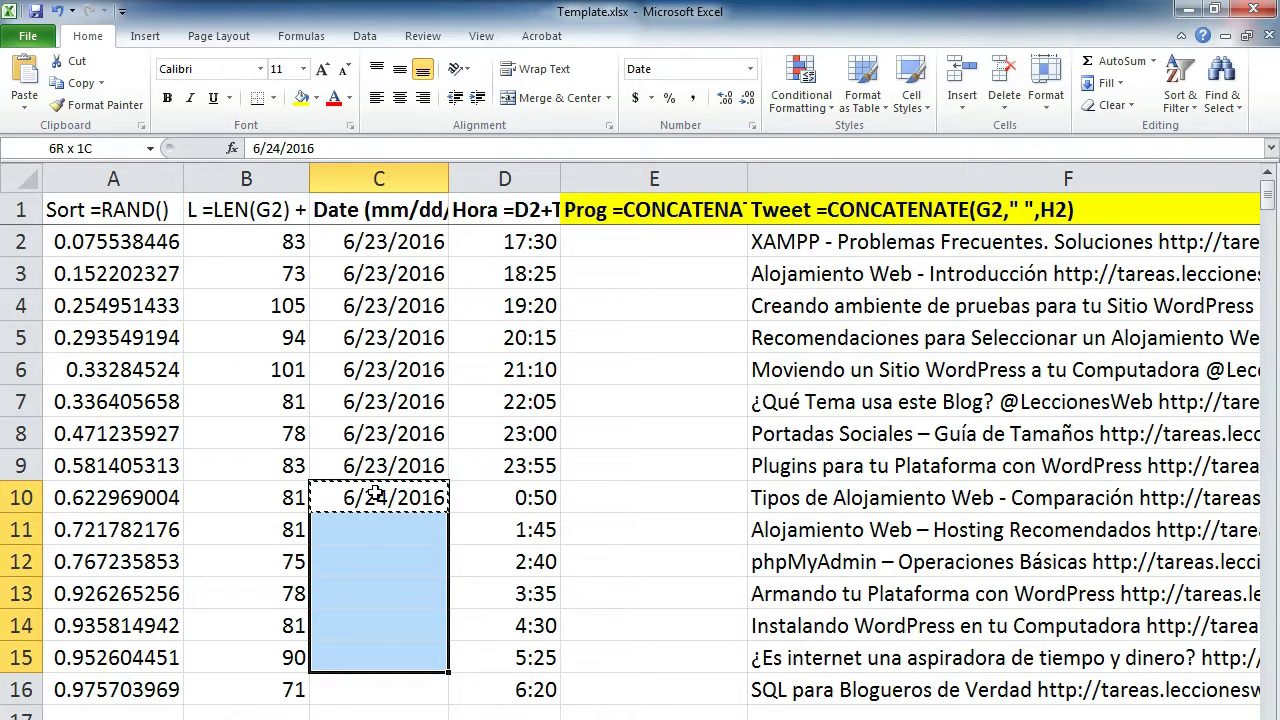
key("shift+Down")
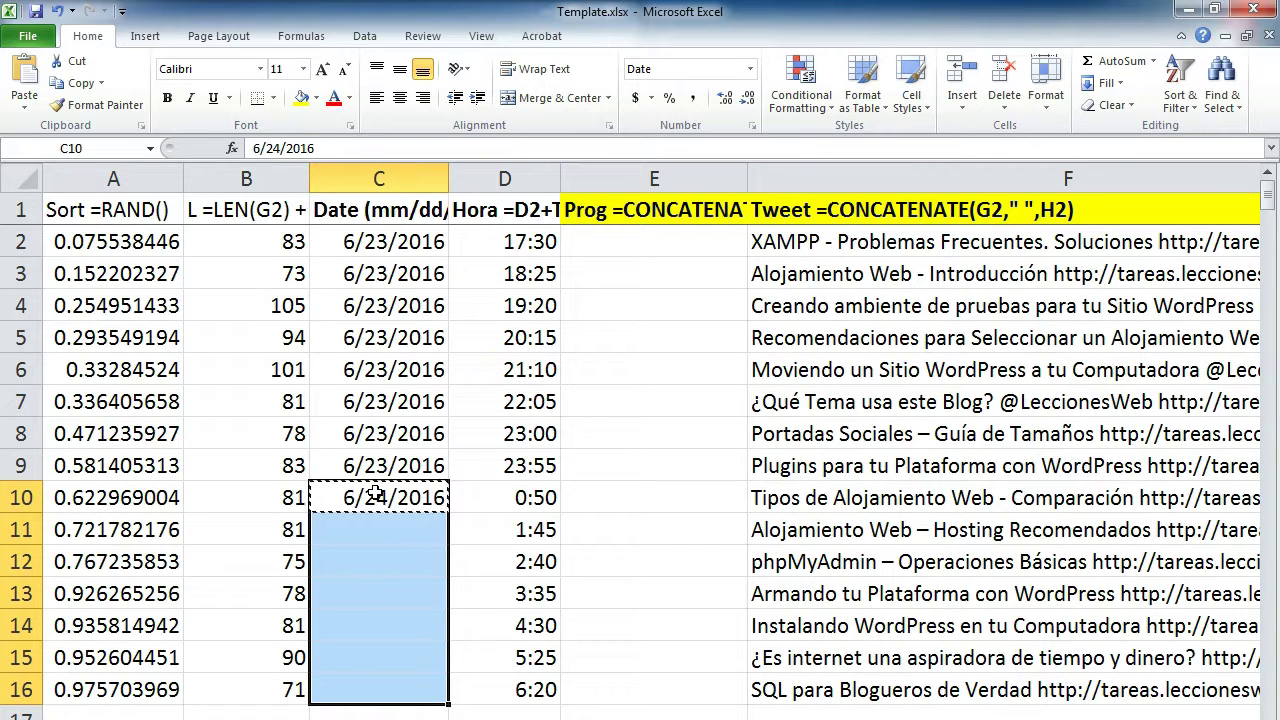
scroll(422, 499, "down", 1)
scroll(422, 499, "down", 2)
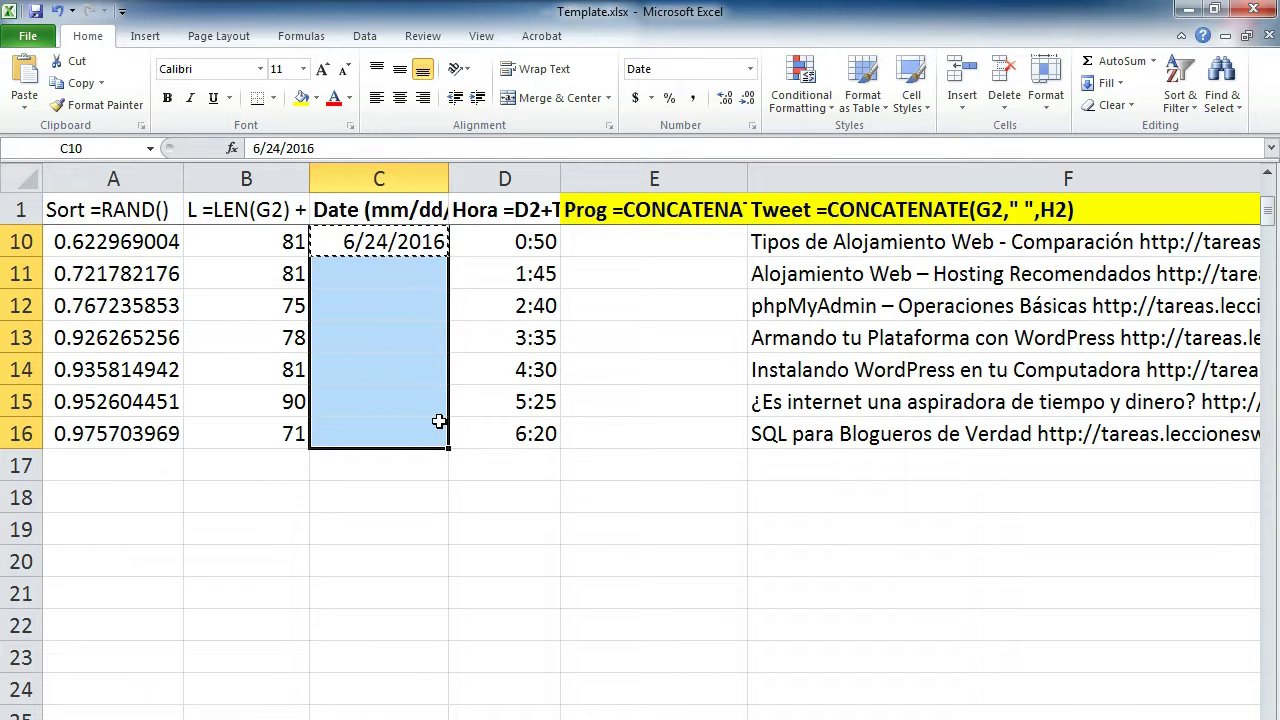
key("ctrl+v")
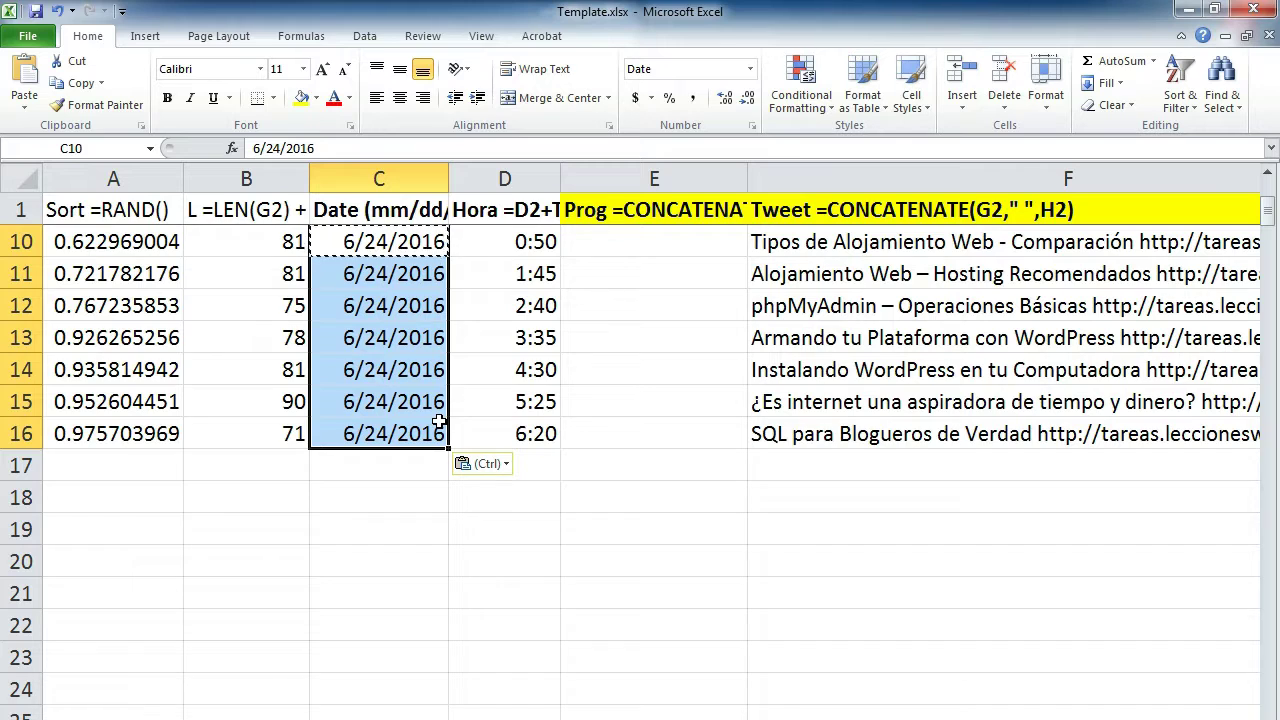
scroll(440, 425, "up", 3)
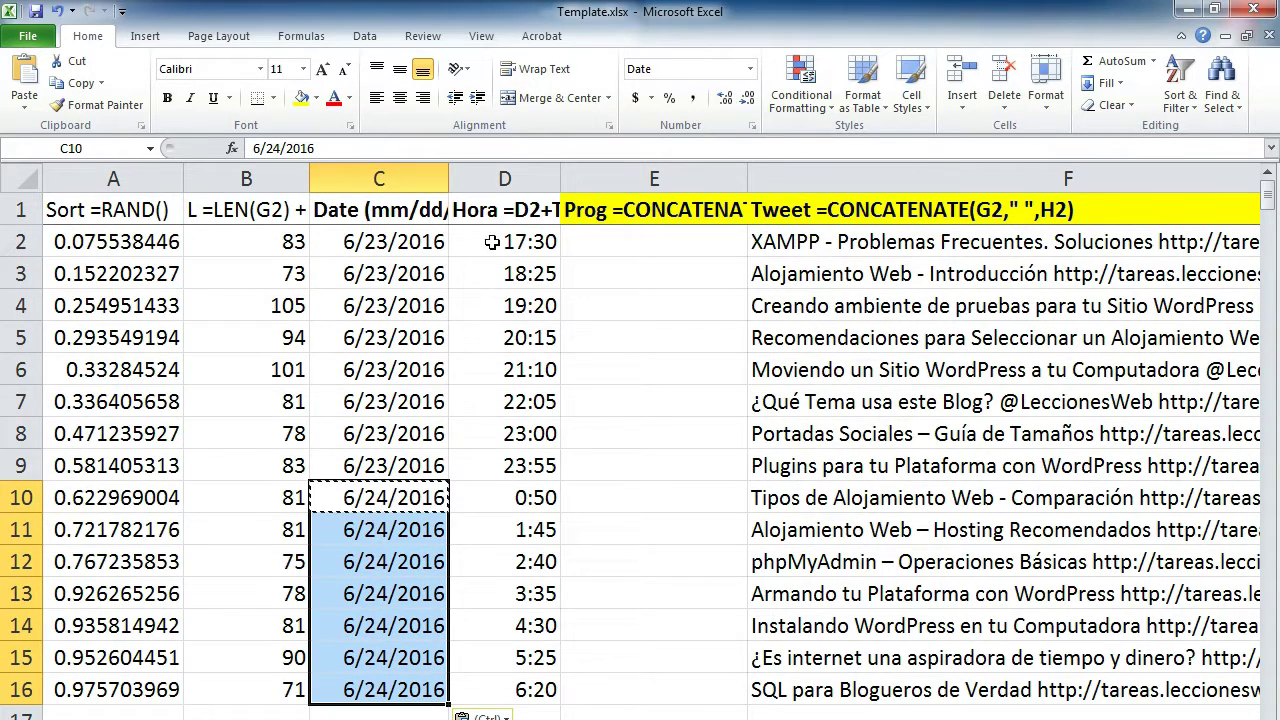
Review the dates in the Date column, starting from C2.
left_click(404, 236)
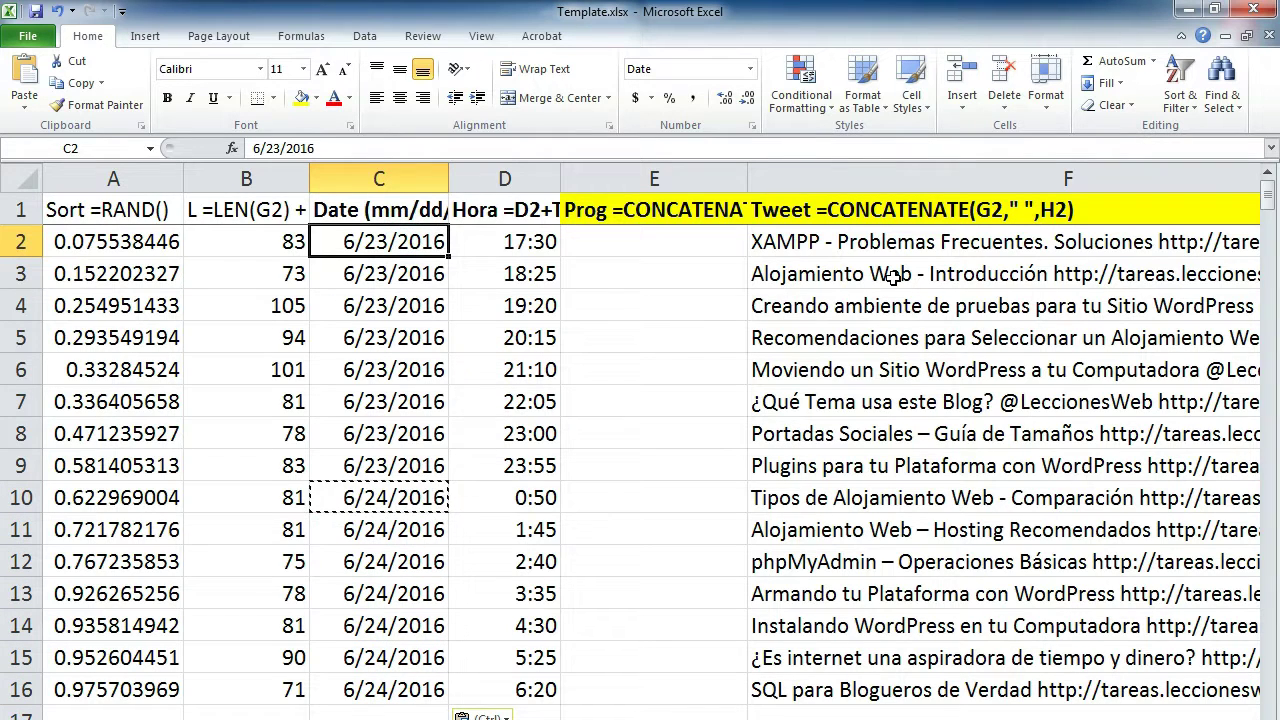
key("Down")
key("Down")
key("Down")
key("Down")
key("Down")
key("Down")
key("Down")
key("Down")
key("Down")
key("Down")
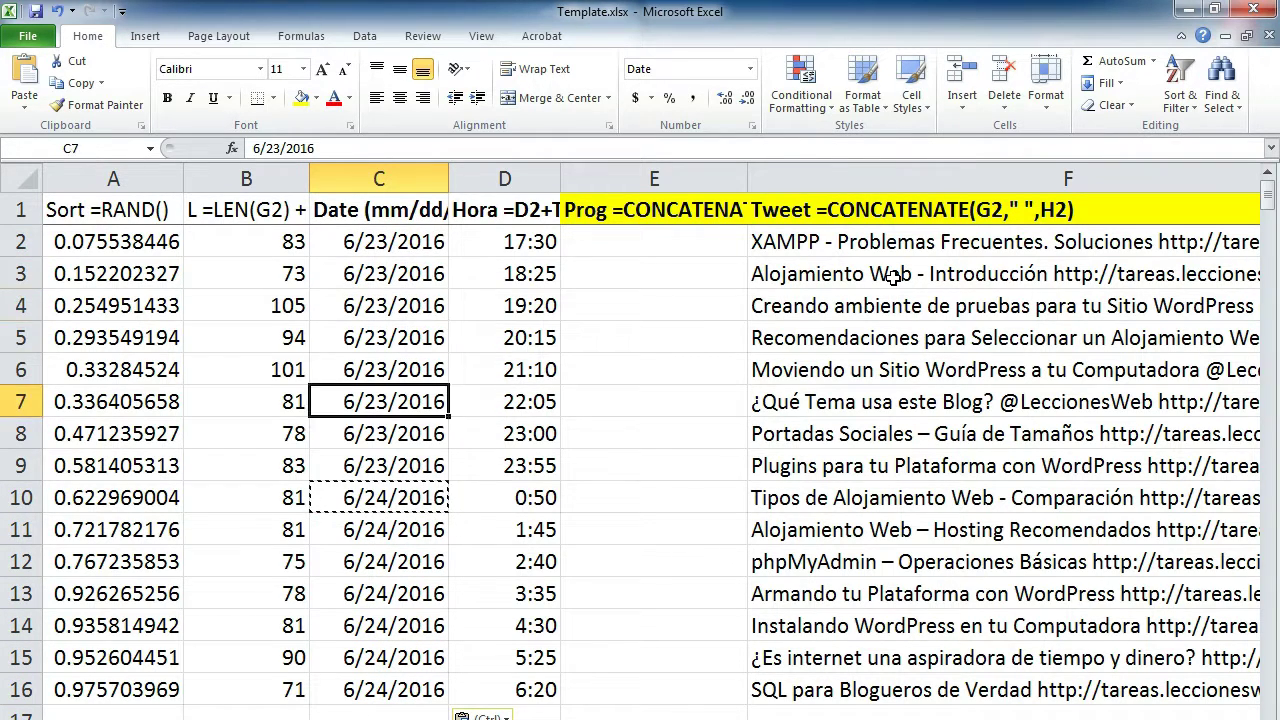
key("Up")
key("Up")
key("Up")
key("Up")
key("Up")
key("Up")
key("Up")
key("Up")
key("Up")
key("Up")
key("Up")
key("Down")
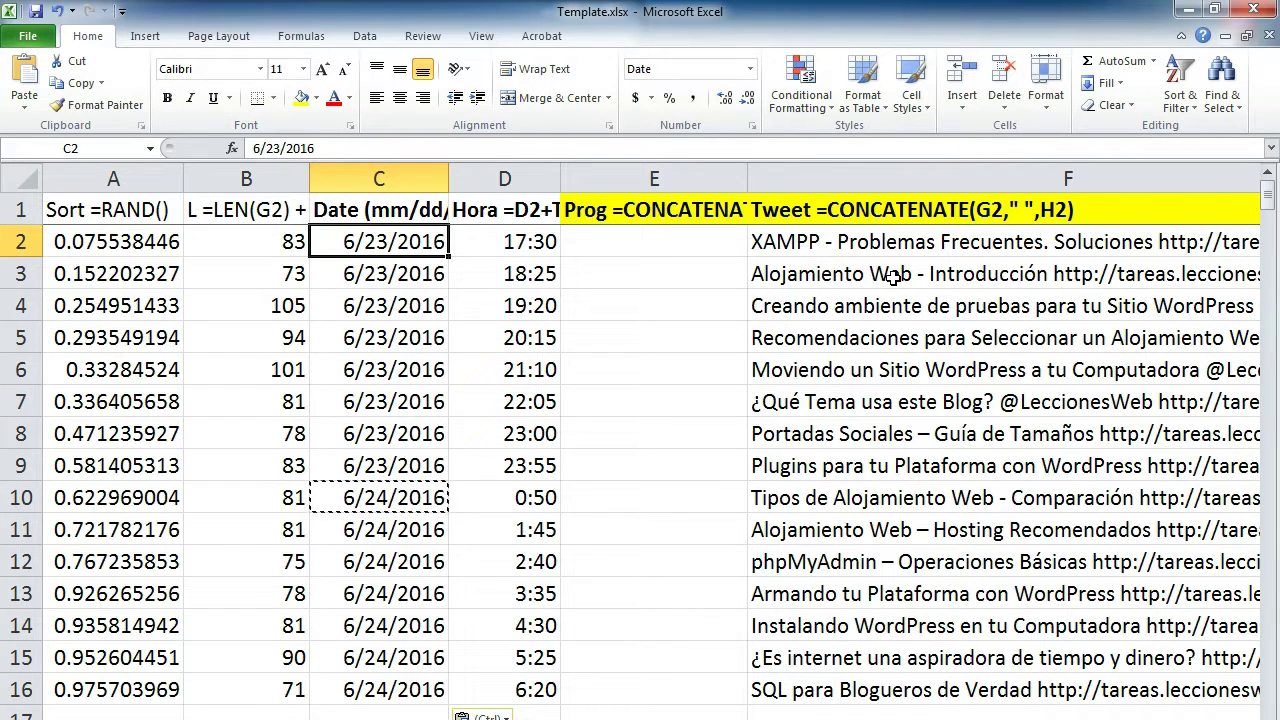
Examine the Hora, Prog and Tweet columns to see which values make up each scheduled tweet.
key("Right")
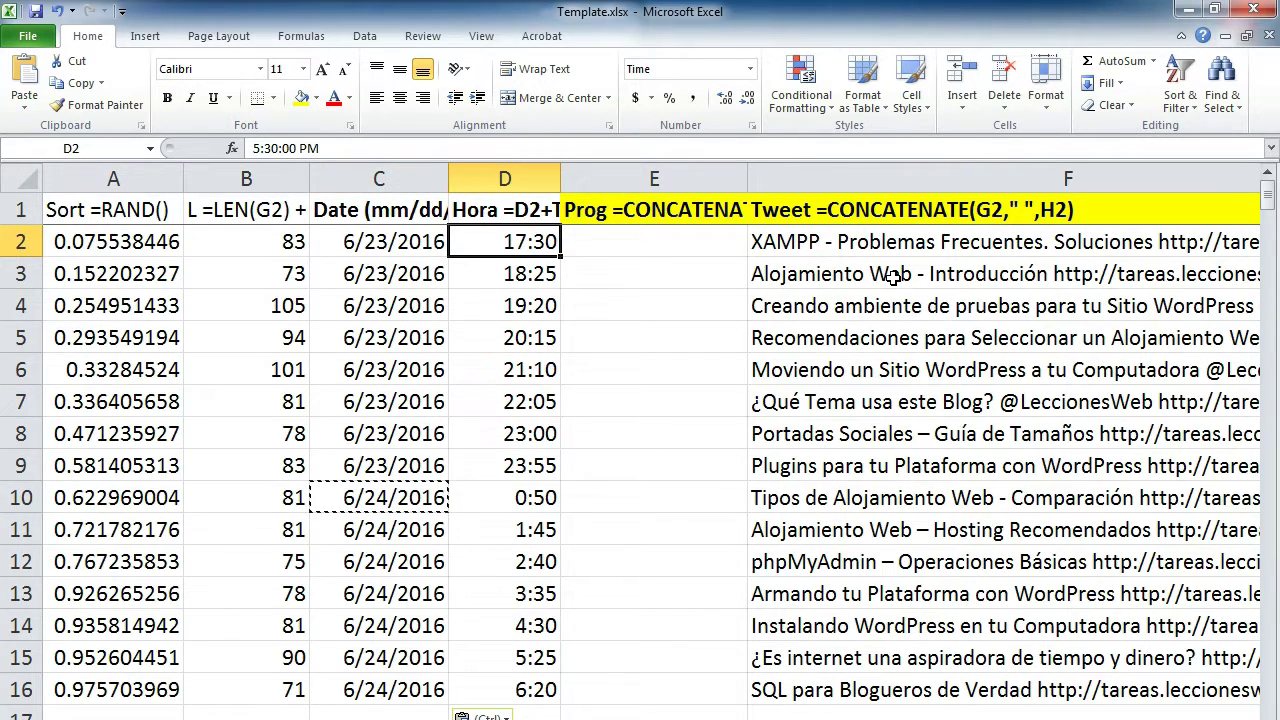
key("Right")
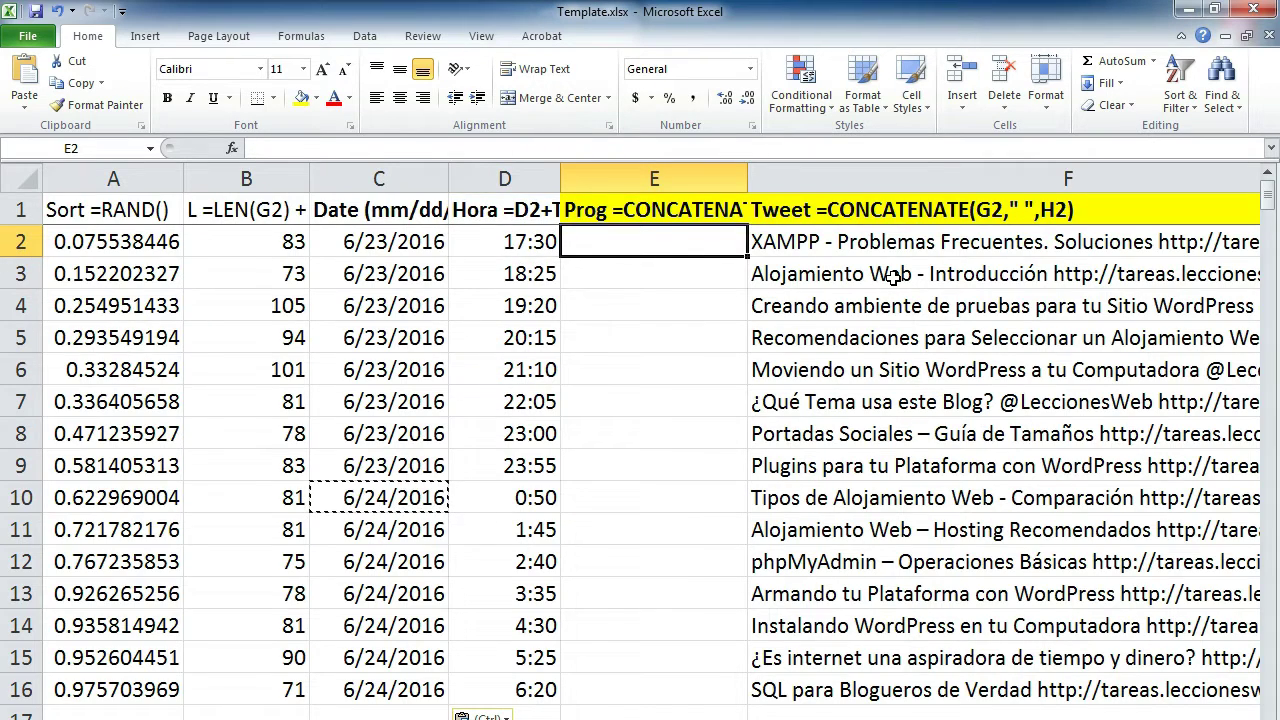
key("Right")
key("Down")
key("Down")
key("Down")
key("Down")
key("Down")
key("Down")
key("Down")
key("Up")
key("Up")
key("Up")
key("Up")
key("Up")
key("Up")
key("Up")
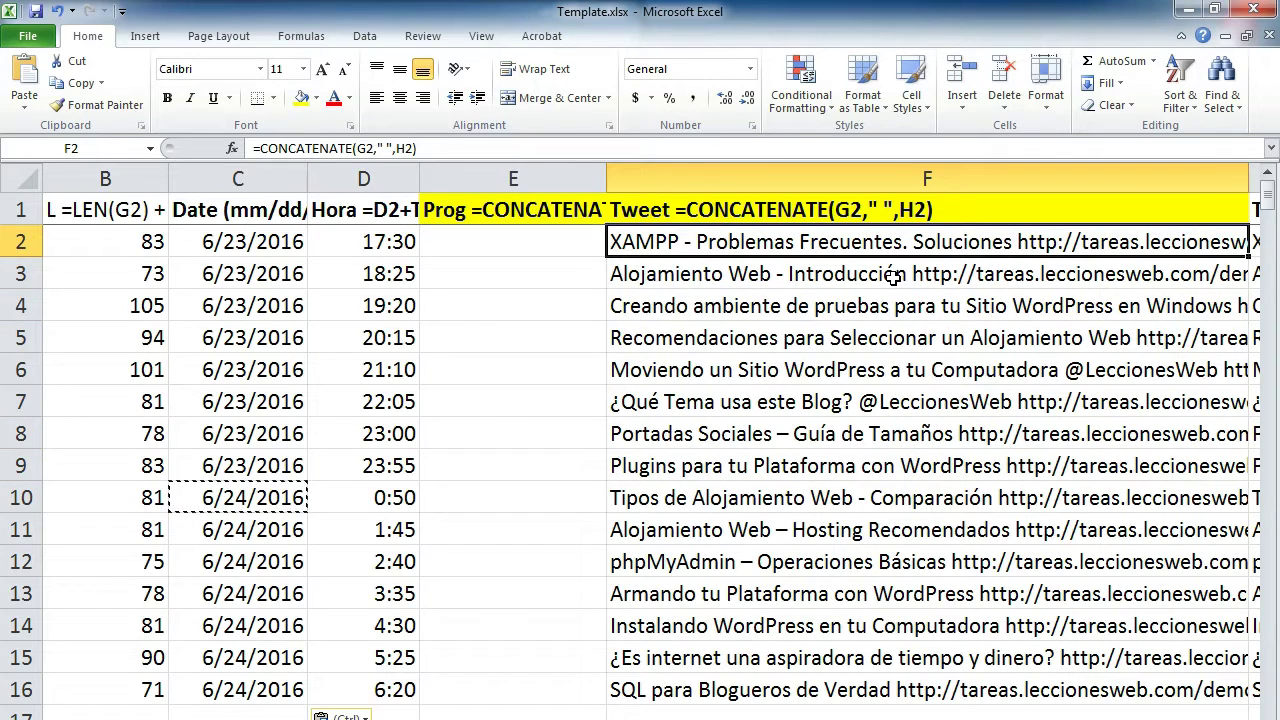
key("Left")
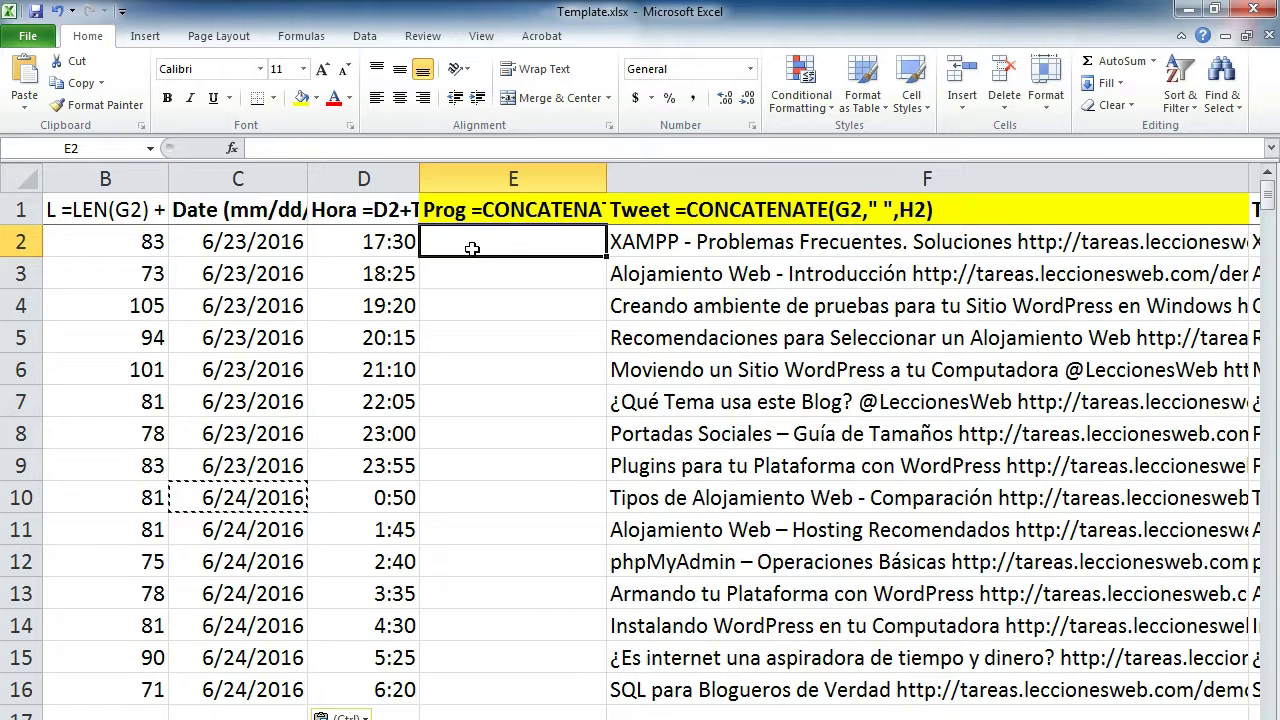
left_click(470, 273)
left_click(474, 241)
left_click(476, 276)
left_click(482, 330)
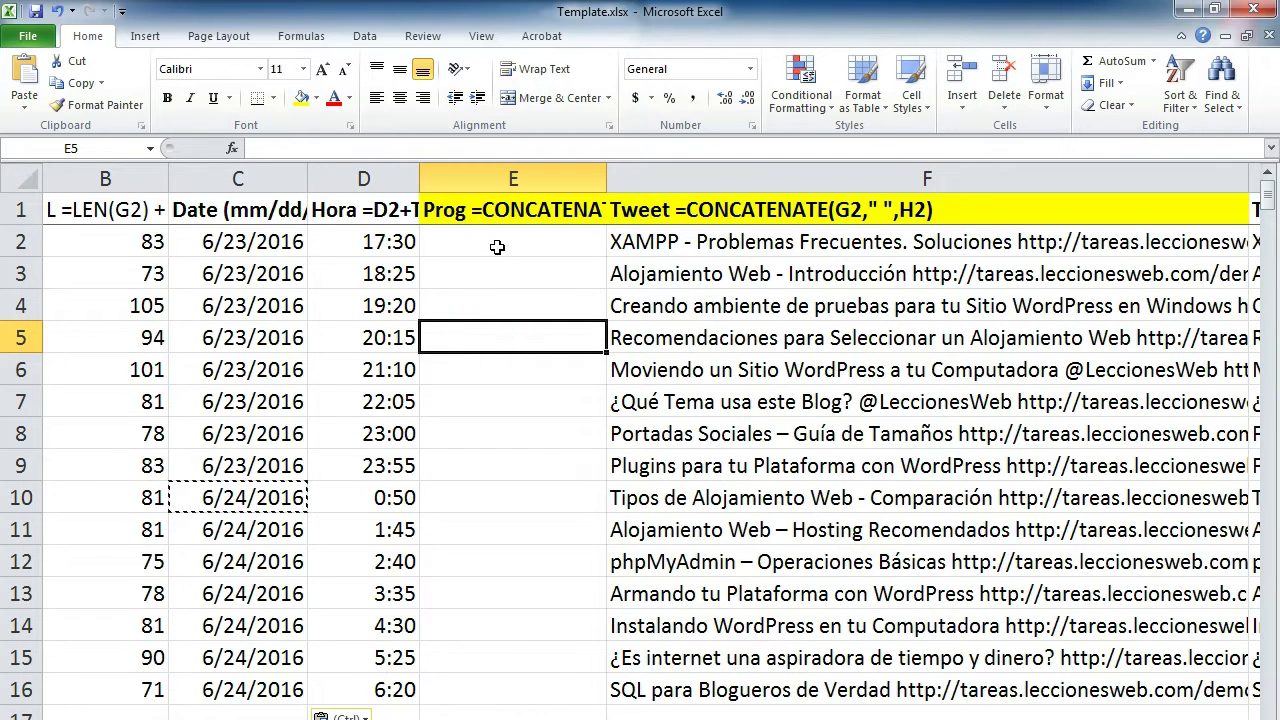
left_click(497, 249)
Copy the formula text =CONCATENATE((TEXT(C2,"DD/MM/YYYY"))," ",(TEXT(D2,"hh:mm"))) from the Prog heading in E1, leaving the heading intact.
left_click(509, 209)
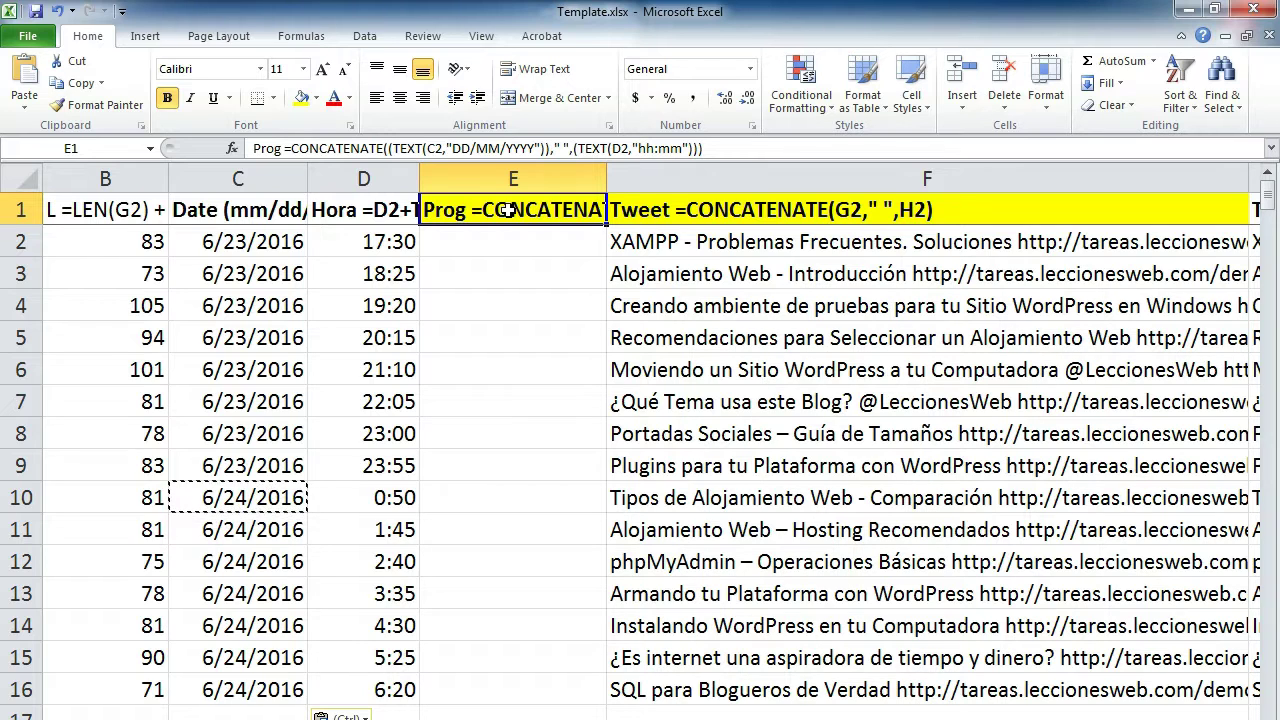
double_click(510, 211)
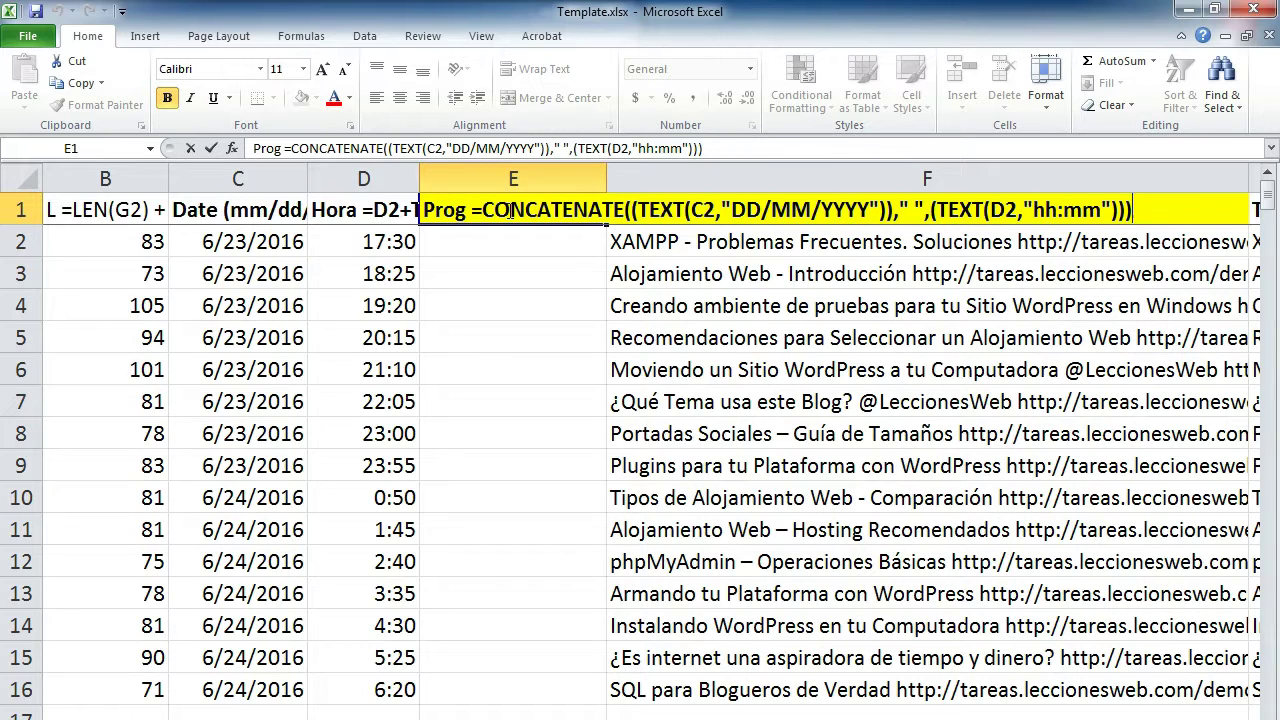
key("shift+Left")
key("shift+Left")
key("shift+Left")
key("shift+Left")
key("shift+Left")
key("shift+Left")
key("shift+Left")
key("shift+Left")
key("shift+Left")
key("shift+Left")
key("shift+Left")
key("shift+Left")
key("shift+Left")
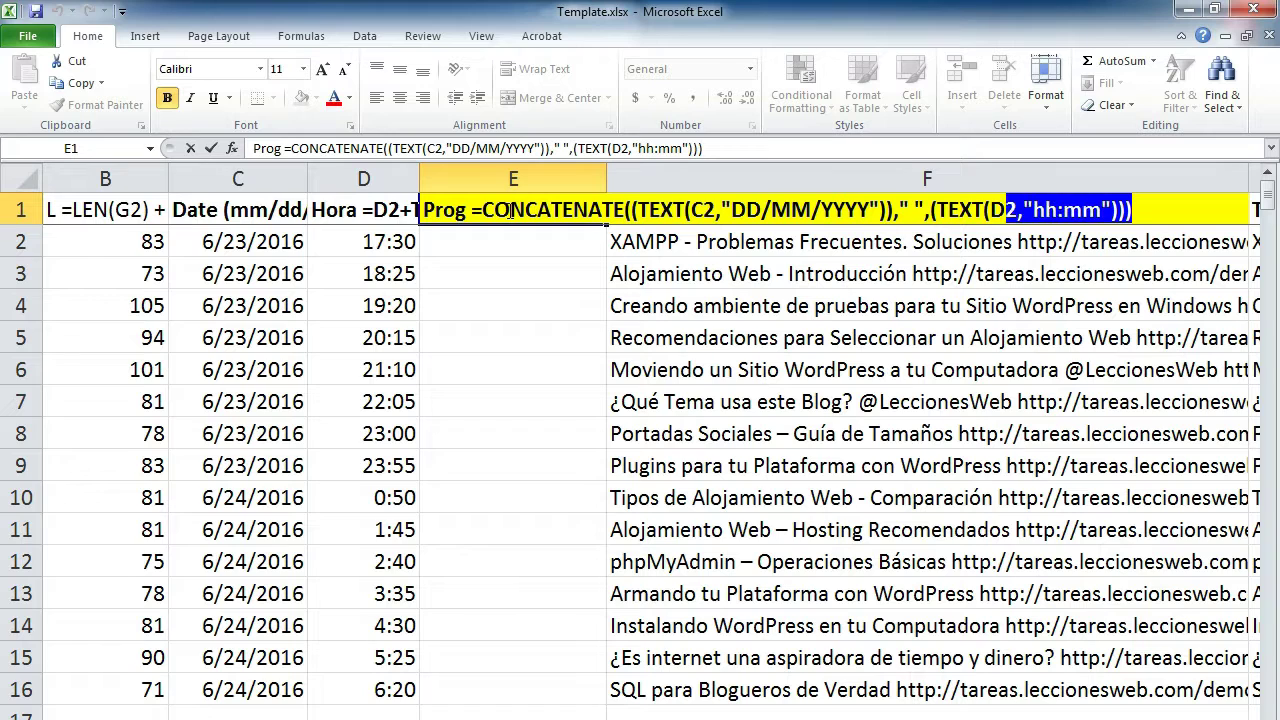
key("shift+Left")
key("shift+Left")
key("shift+Left")
key("shift+Left")
key("shift+Left")
key("shift+Left")
key("shift+Left")
key("shift+Left")
key("shift+Left")
key("shift+Left")
key("shift+Left")
key("shift+Left")
key("shift+Left")
key("shift+Left")
key("shift+Left")
key("shift+Left")
key("shift+Left")
key("shift+Left")
key("shift+Left")
key("shift+Left")
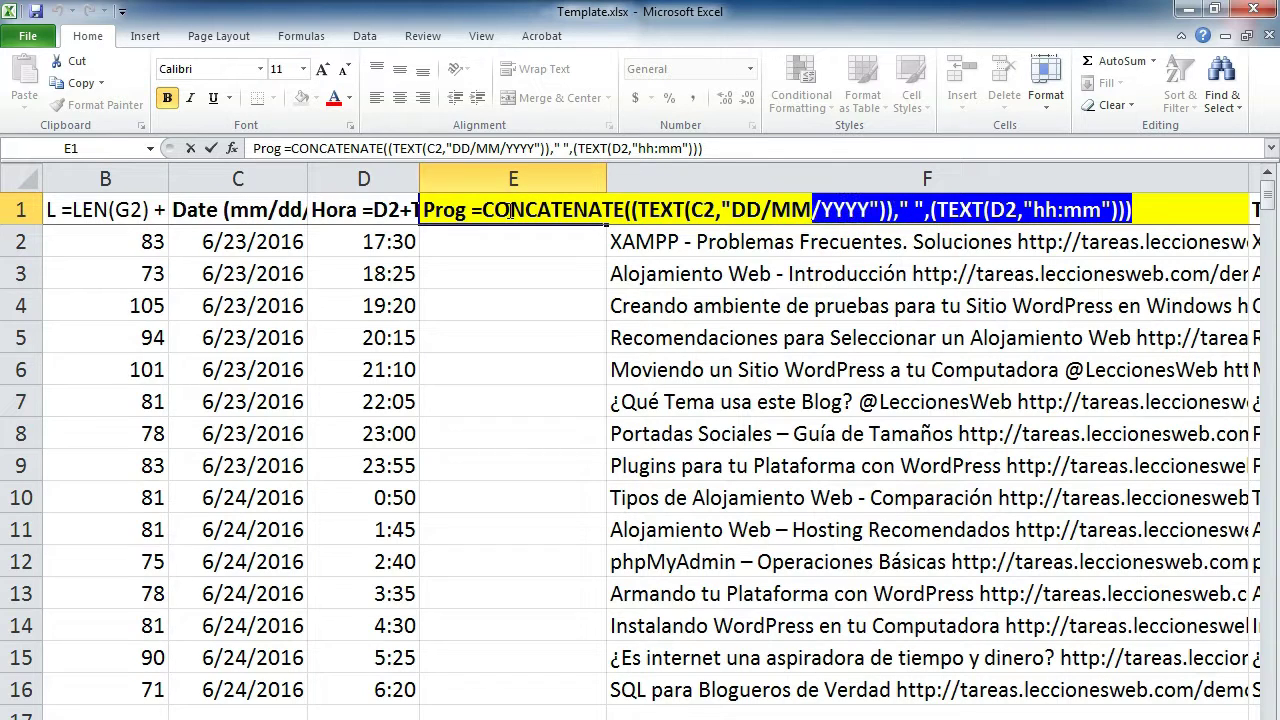
key("shift+Left")
key("shift+Left")
key("shift+Left")
key("shift+Left")
key("shift+Left")
key("shift+Left")
key("shift+Left")
key("shift+Left")
key("shift+Left")
key("shift+Left")
key("shift+Left")
key("shift+Left")
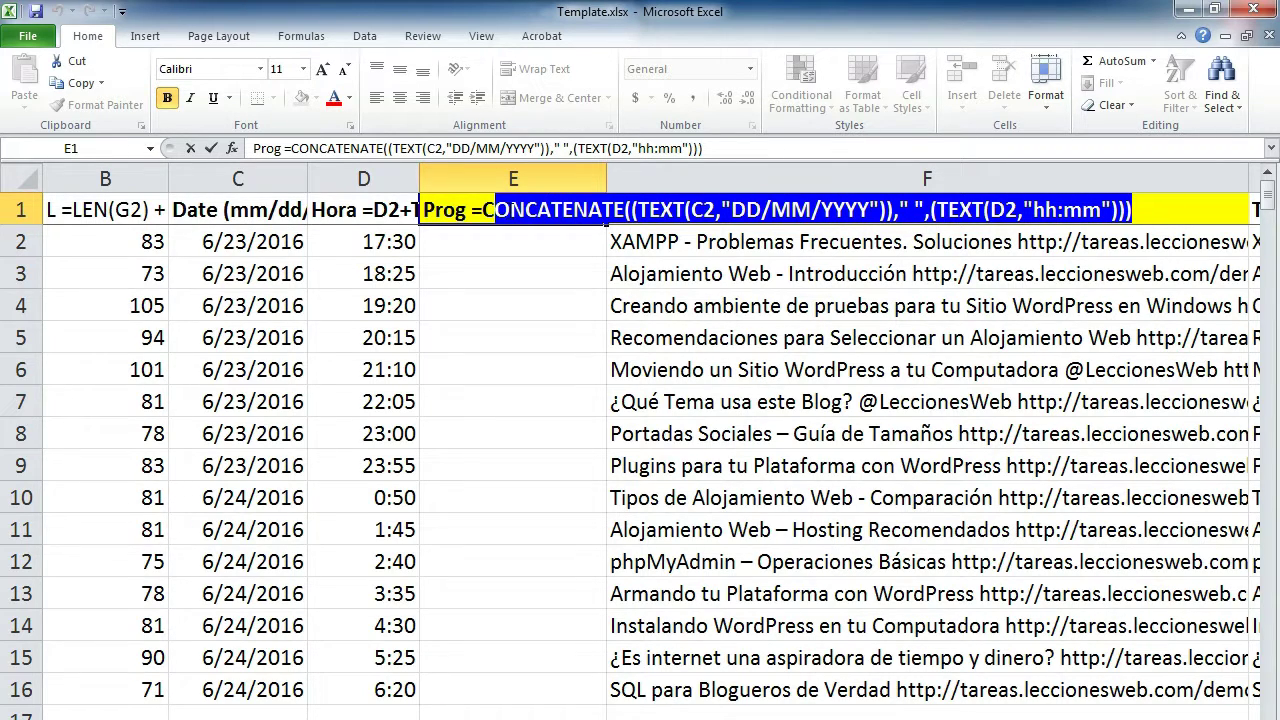
key("shift+Left")
key("ctrl+c")
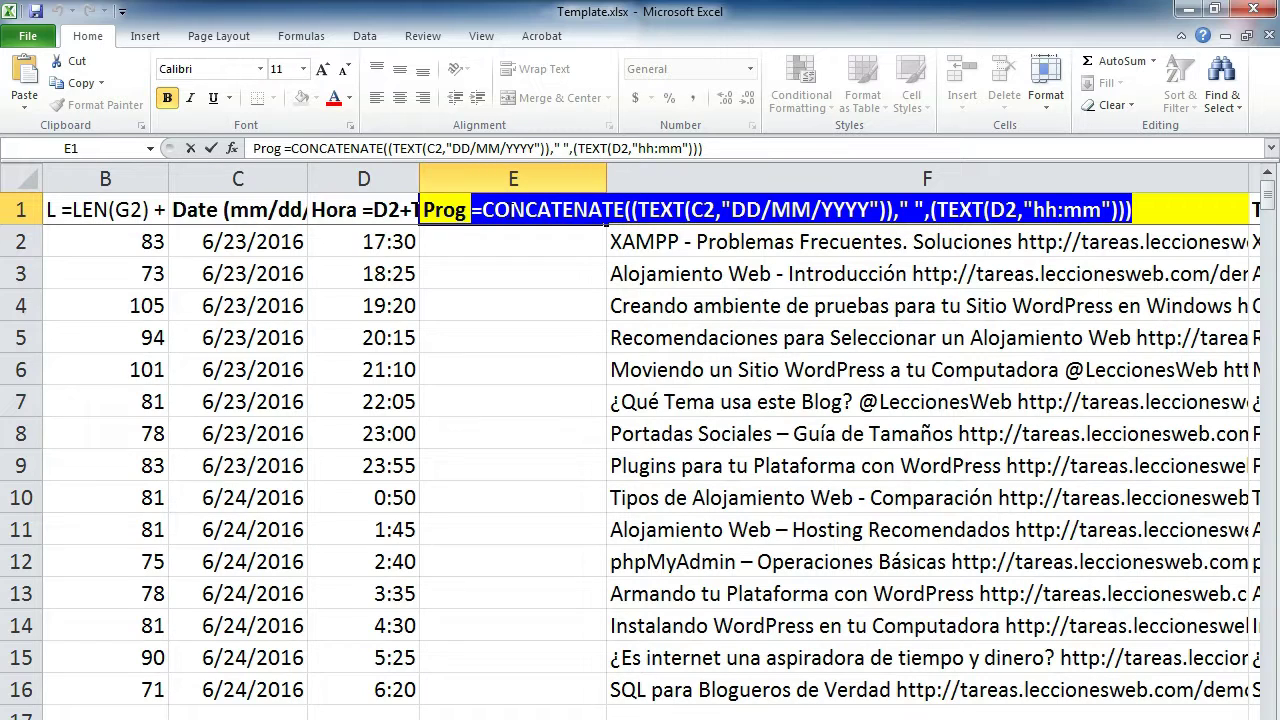
key("Escape")
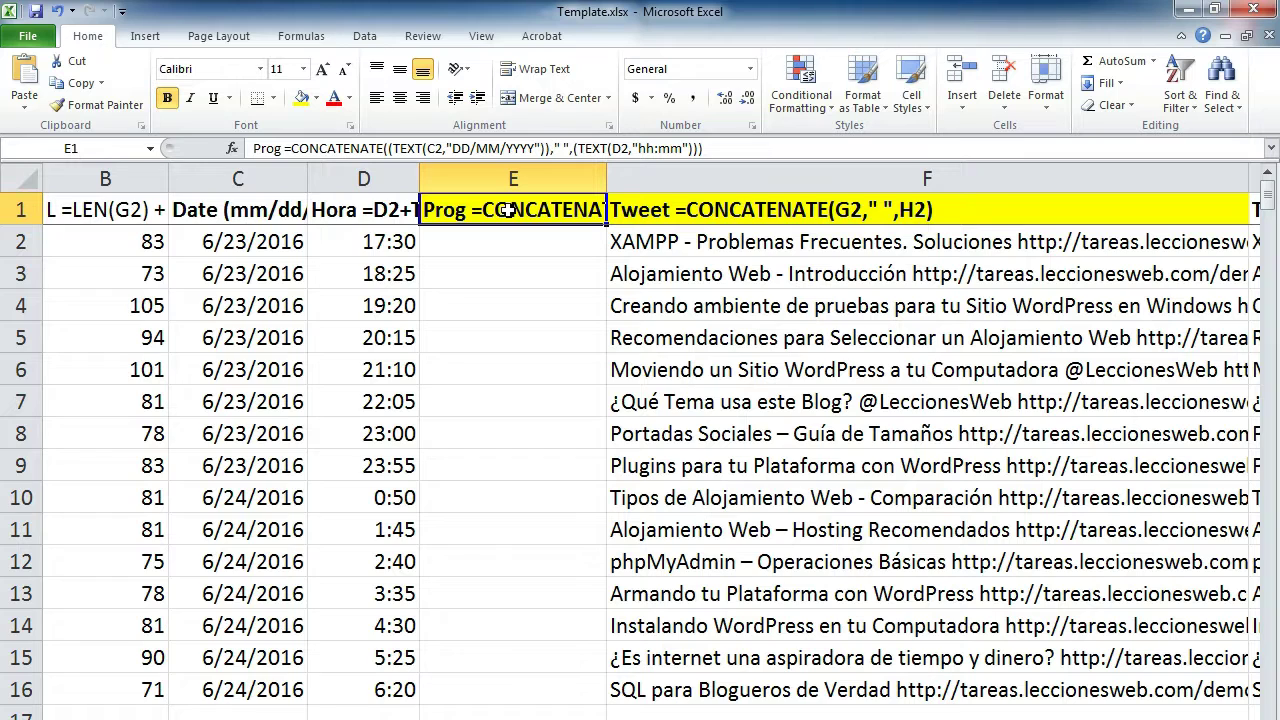
Paste the copied CONCATENATE formula into E2 to combine the first tweet's date and time.
key("Down")
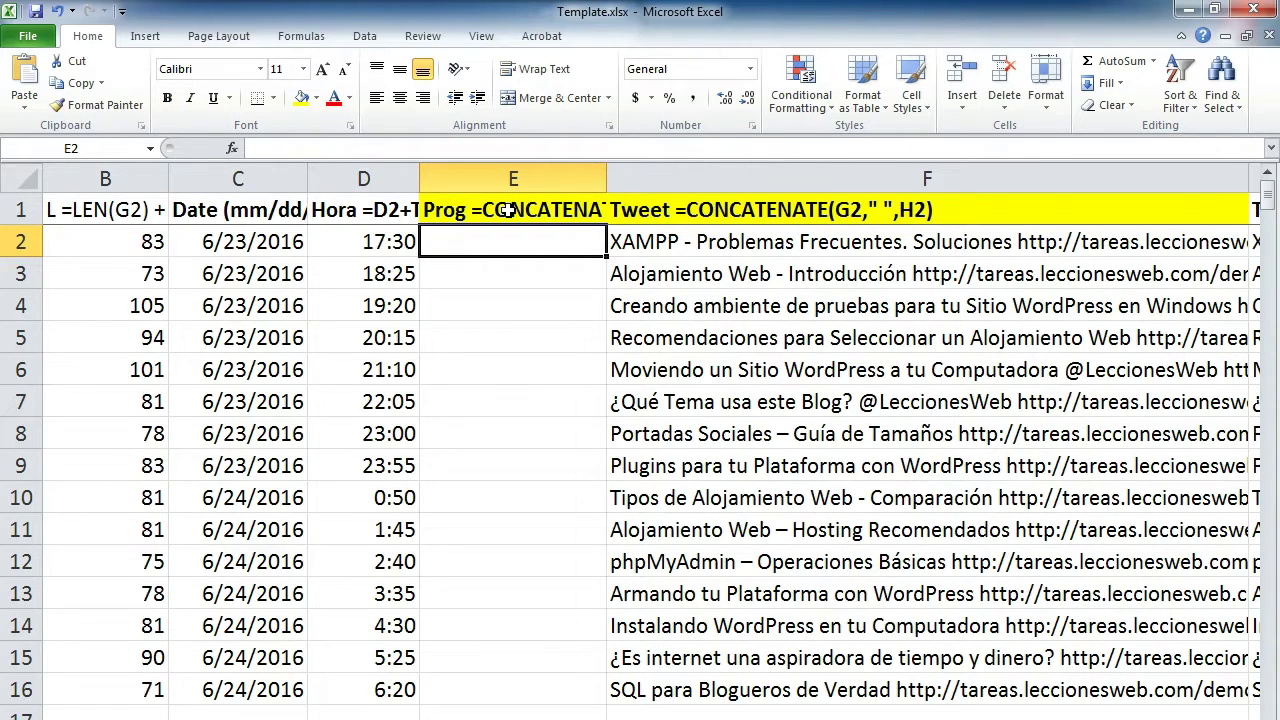
key("ctrl+v")
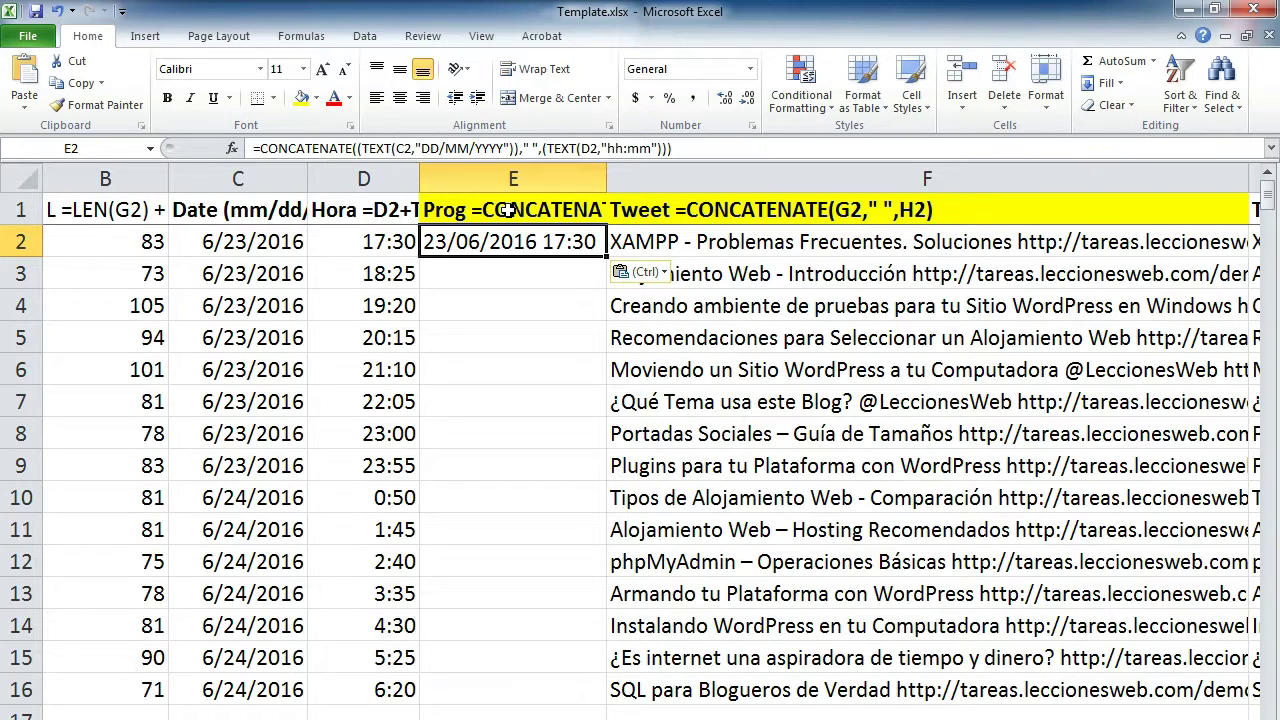
key("Down")
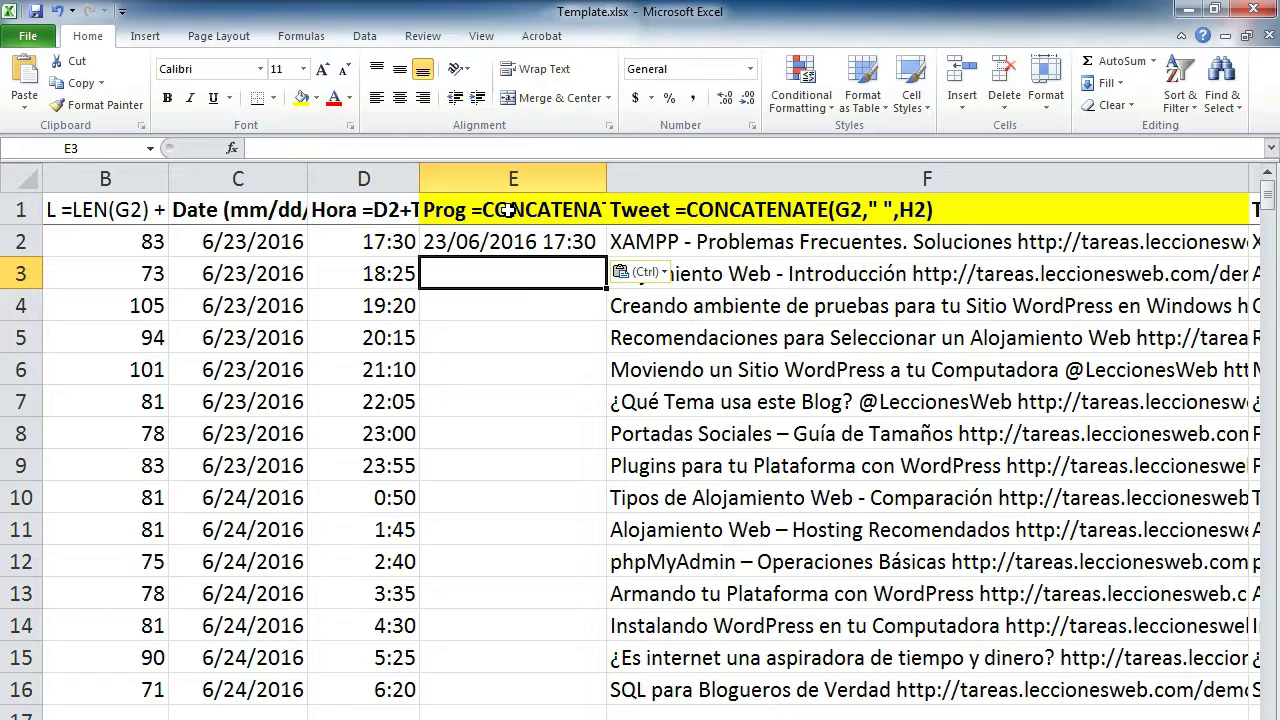
key("Up")
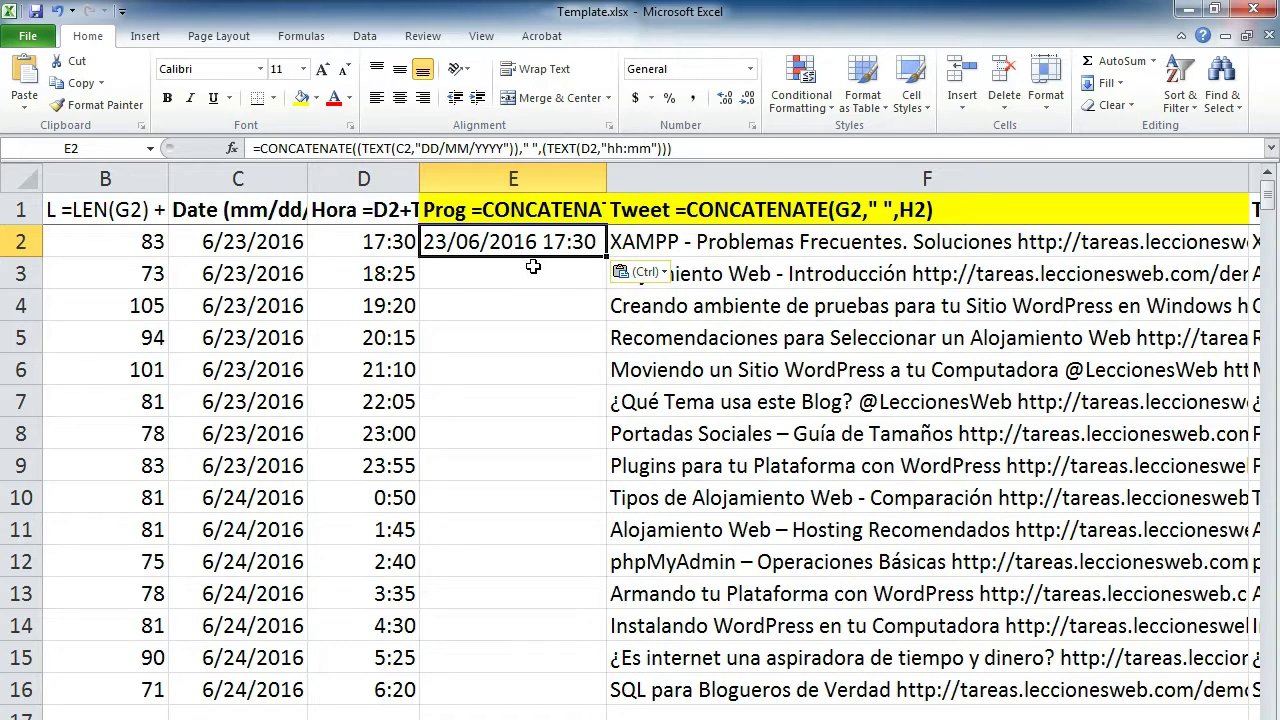
Fill the Prog formula from E2 down through E16 for all the tweets.
double_click(606, 256)
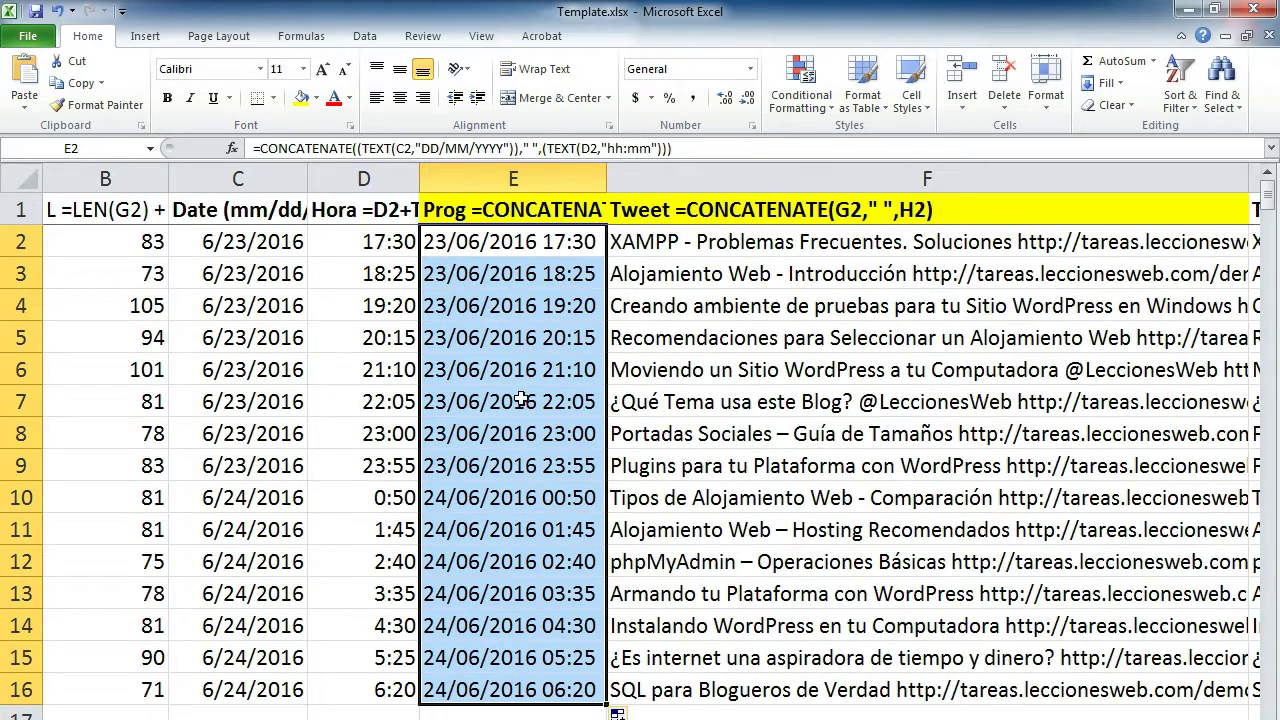
scroll(514, 486, "down", 2)
scroll(512, 490, "up", 2)
left_click(655, 302)
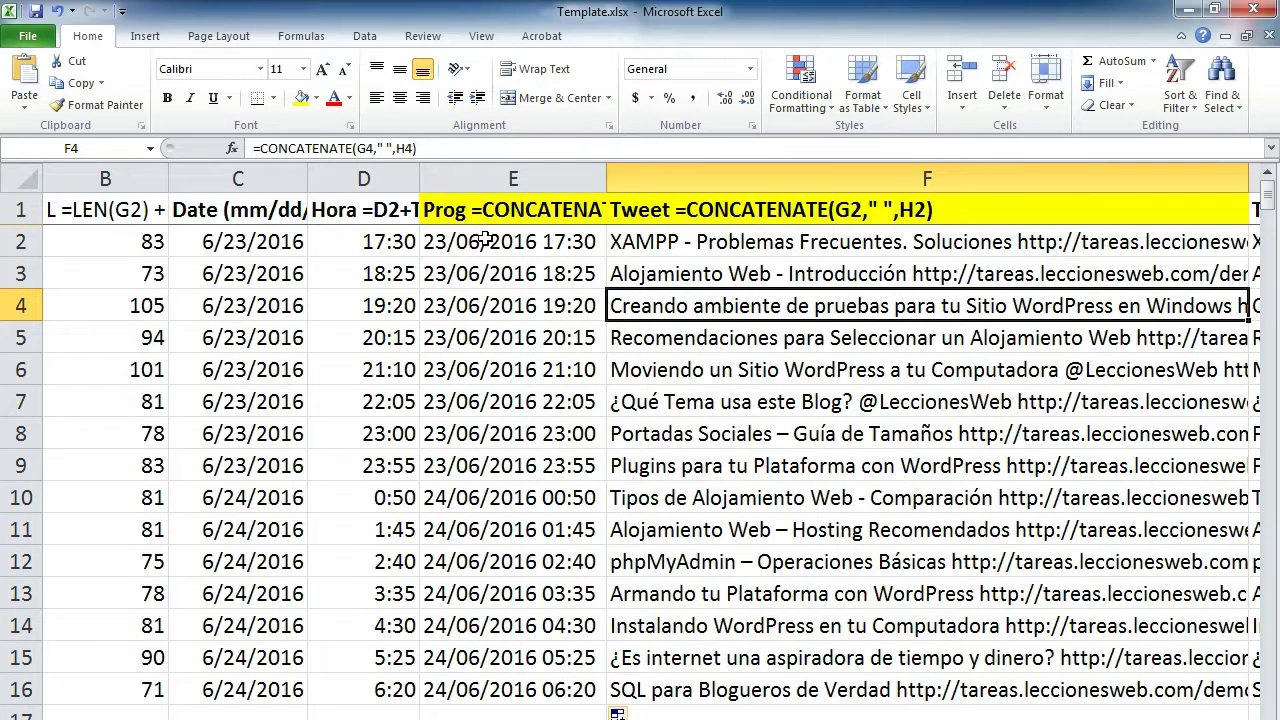
Copy the Prog and Tweet data in E2:F16, excluding the headings.
left_click(485, 238)
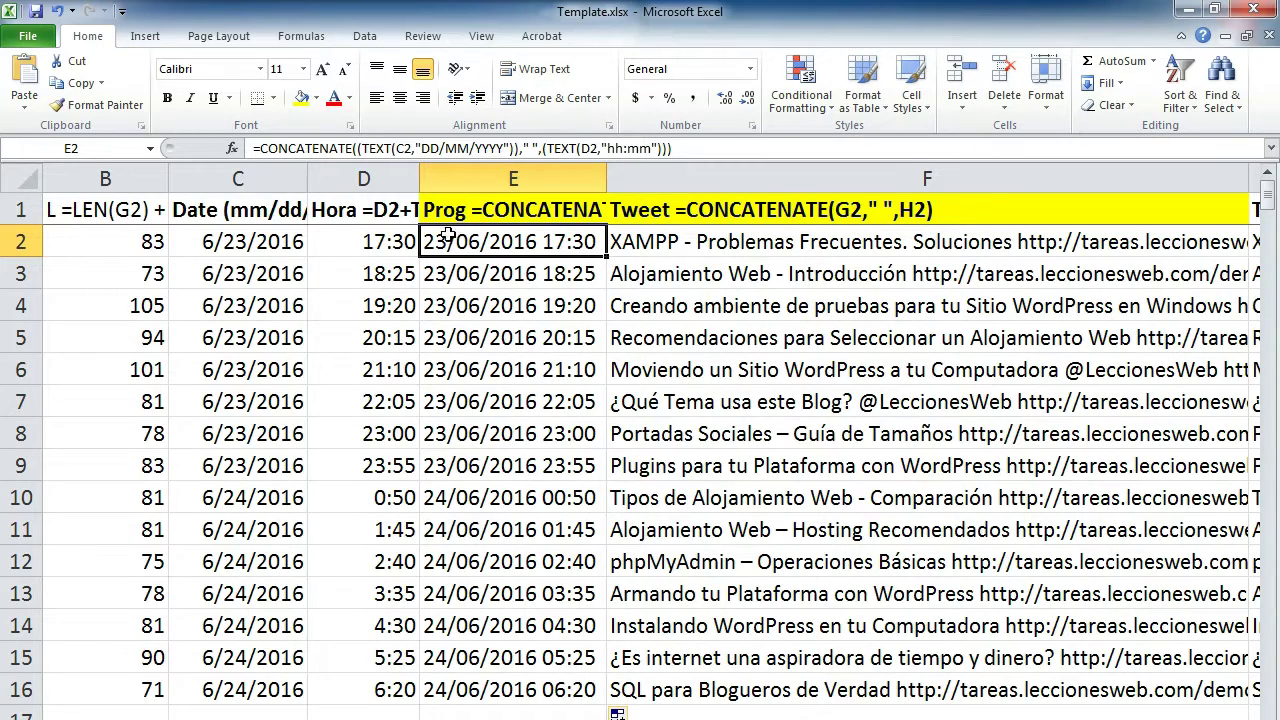
key("shift+Down")
key("shift+Down")
key("shift+Down")
key("shift+Down")
key("shift+Down")
key("shift+Down")
key("shift+Down")
key("shift+Down")
key("shift+Down")
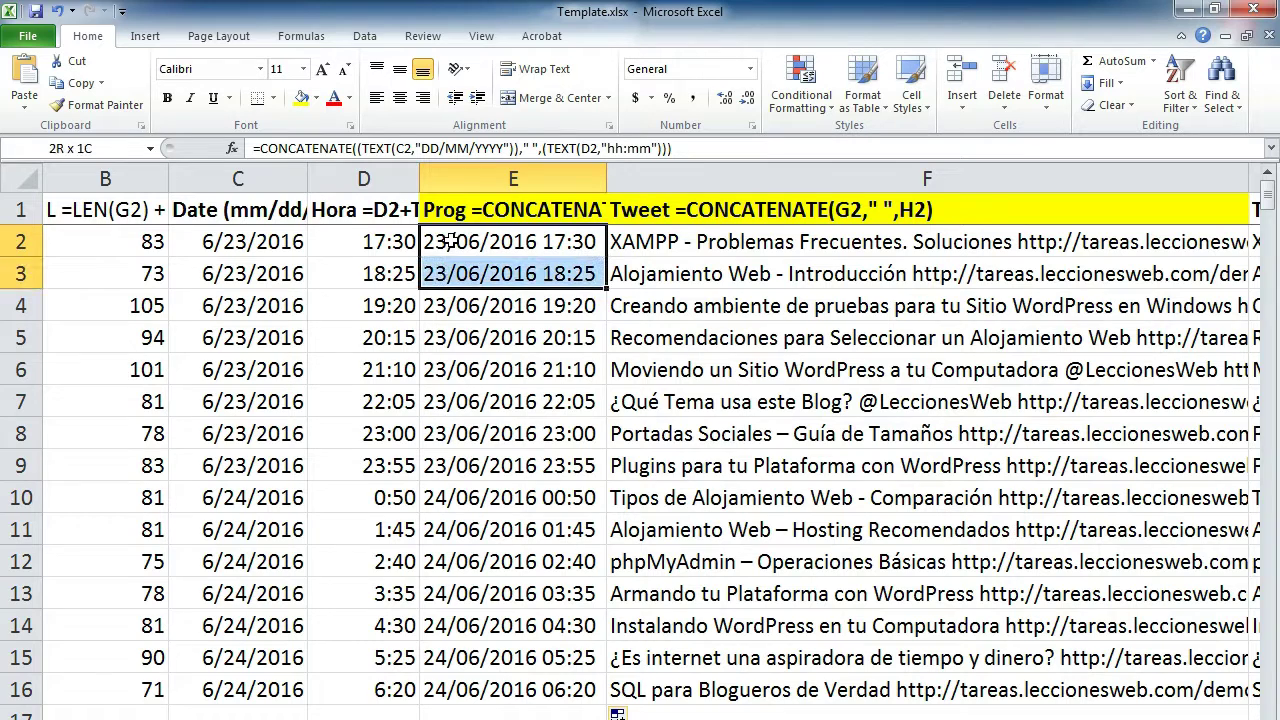
key("shift+Down")
key("shift+Down")
key("shift+Down")
key("shift+Down")
key("shift+Down")
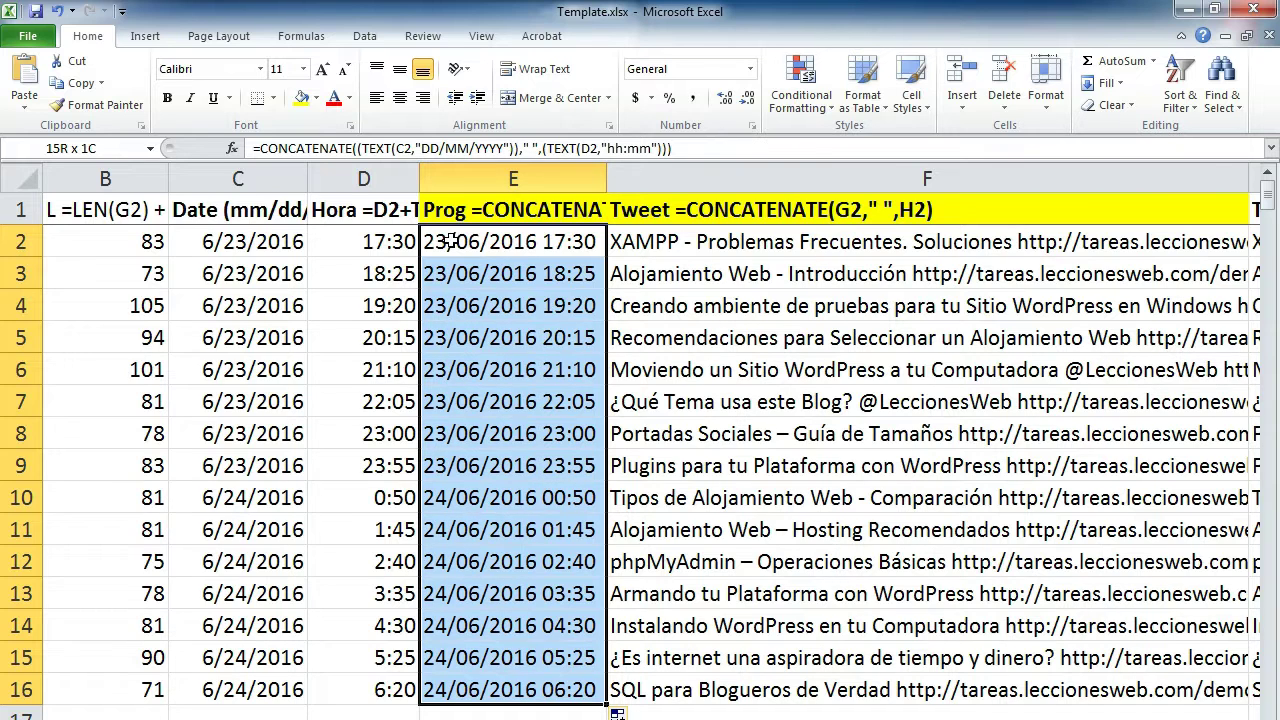
key("shift+Right")
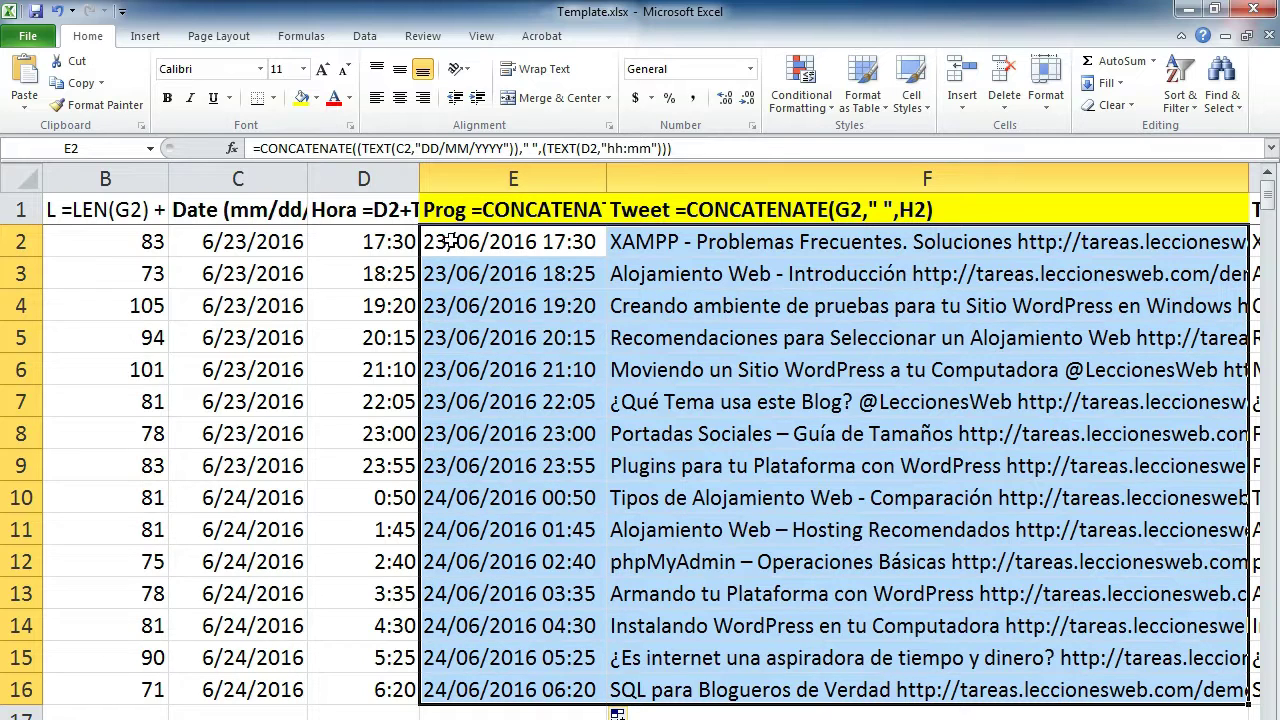
key("ctrl+c")
Create a new blank workbook and paste the copied schedule and tweets at A1 as values only.
key("ctrl+n")
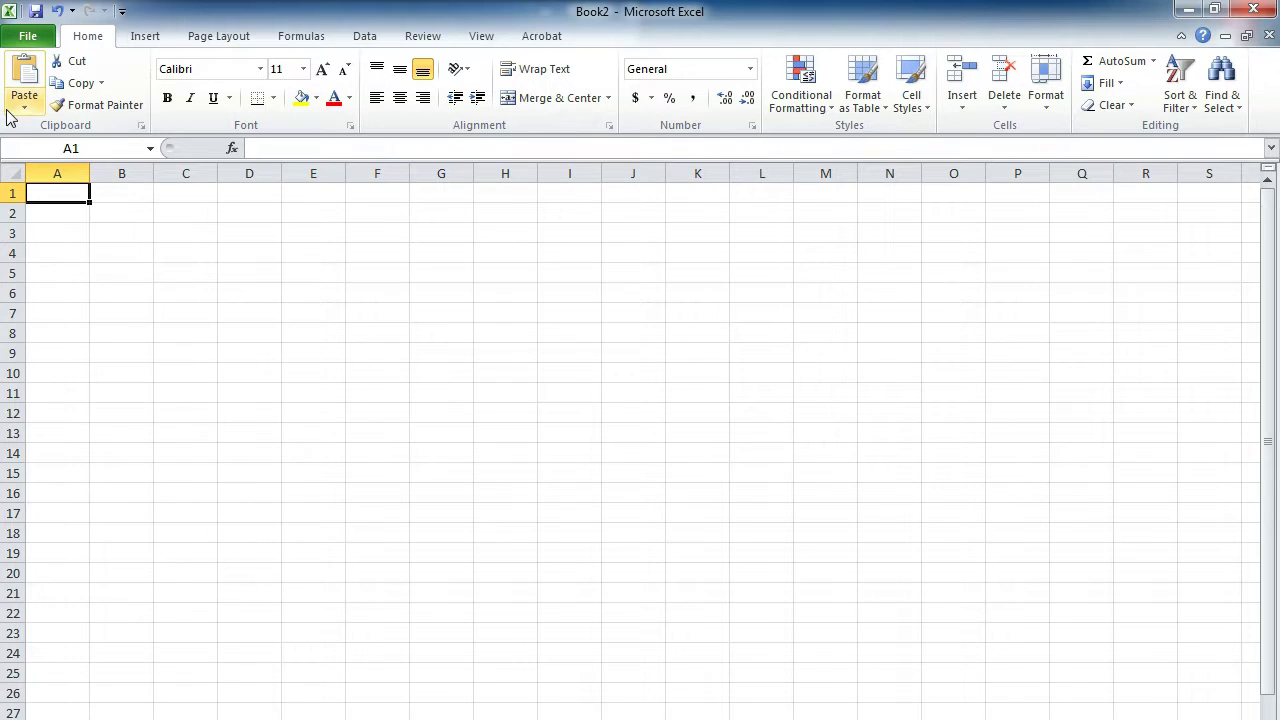
right_click(54, 200)
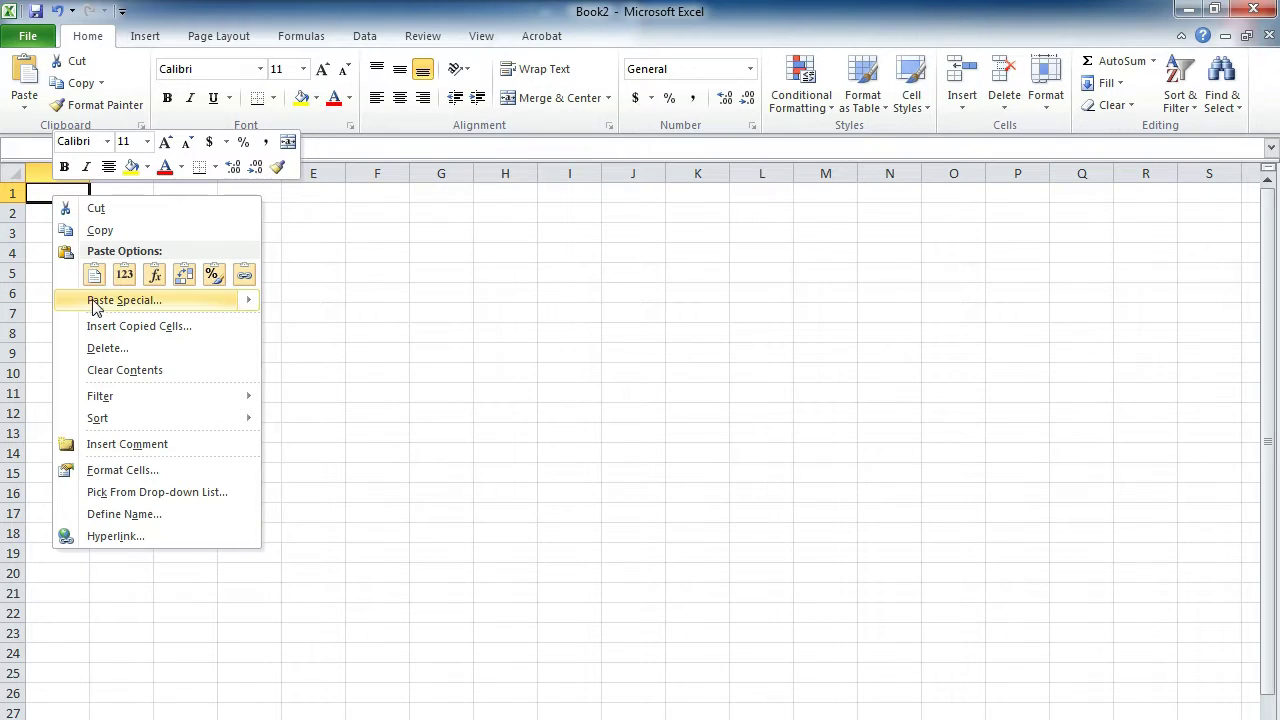
mouse_move(100, 308)
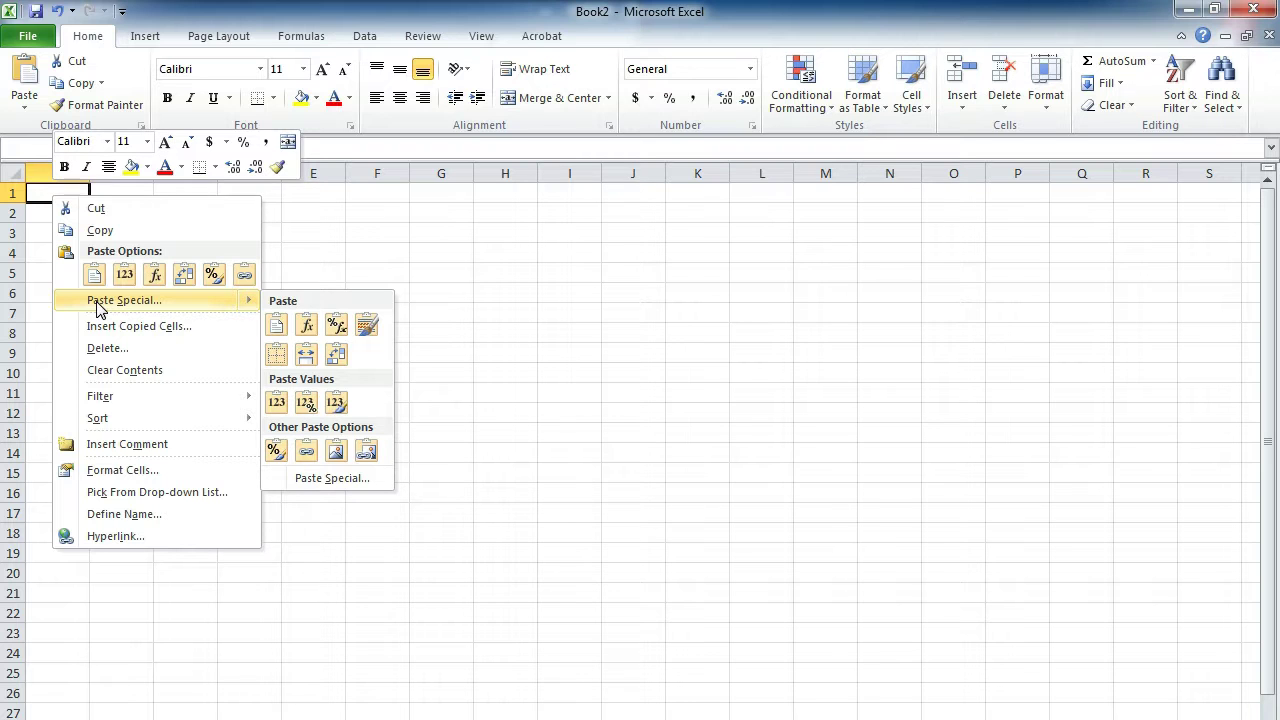
left_click(100, 300)
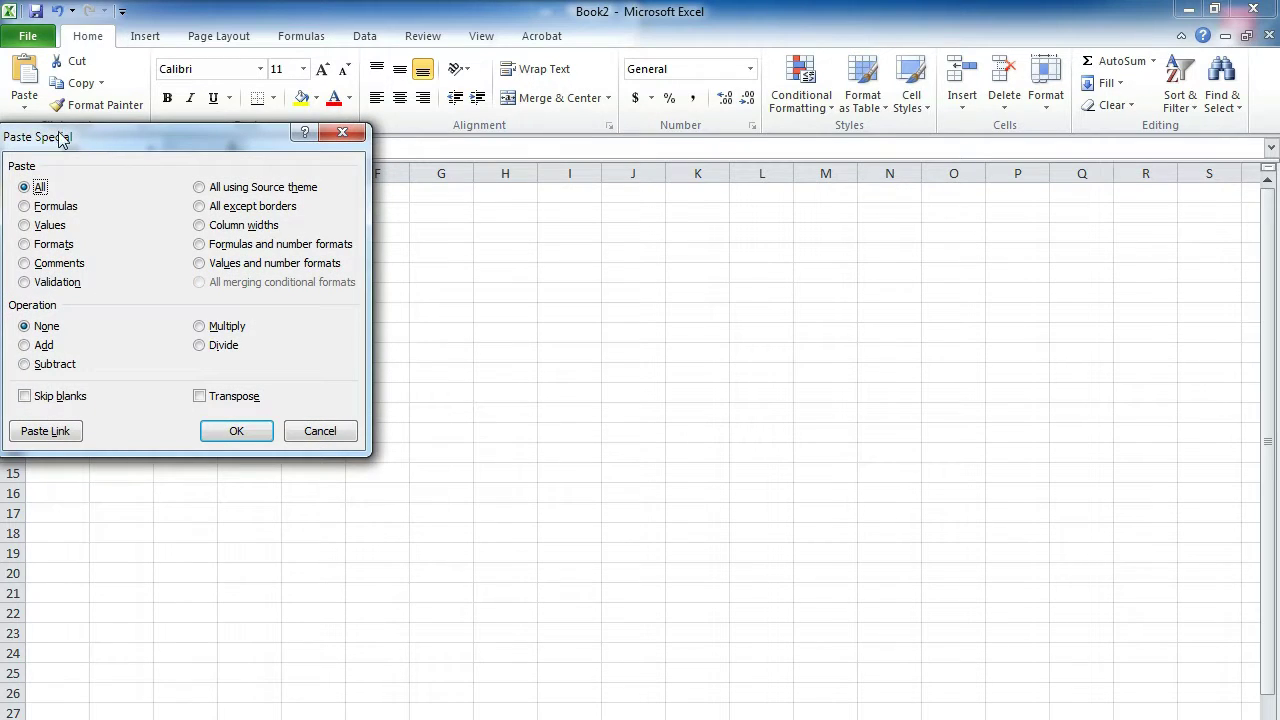
left_click_drag(88, 140, 220, 184)
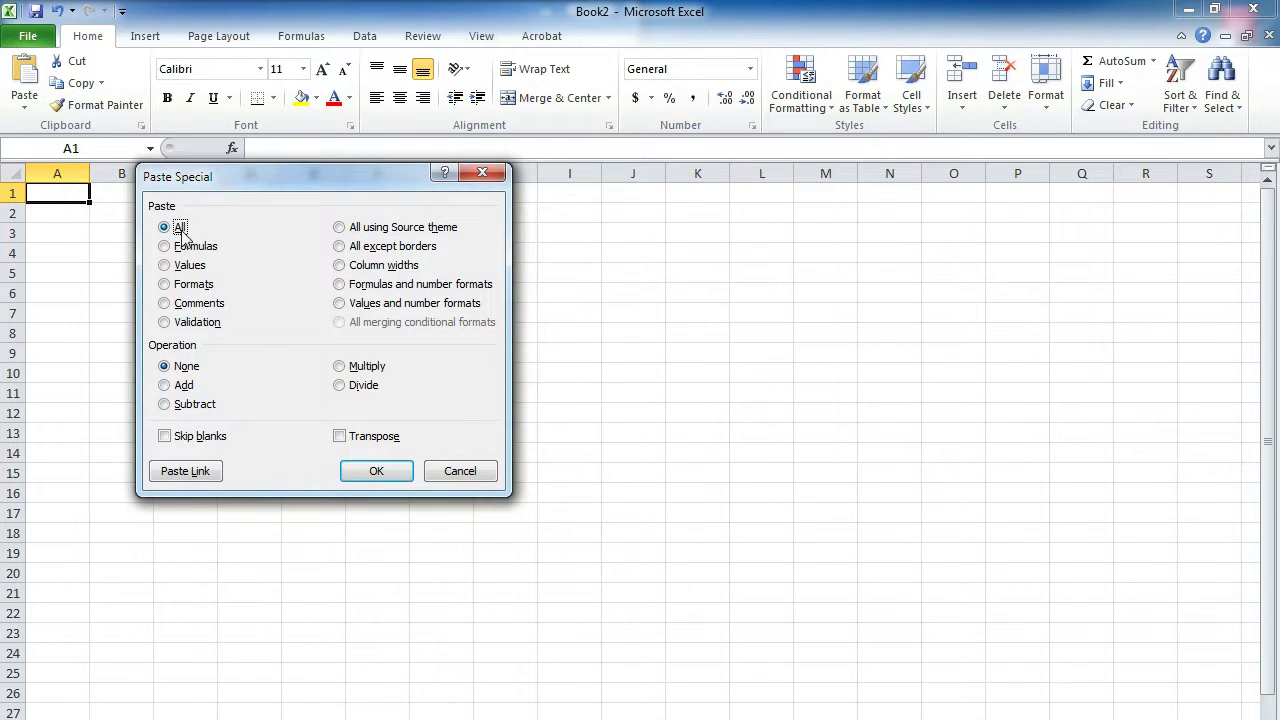
left_click(178, 267)
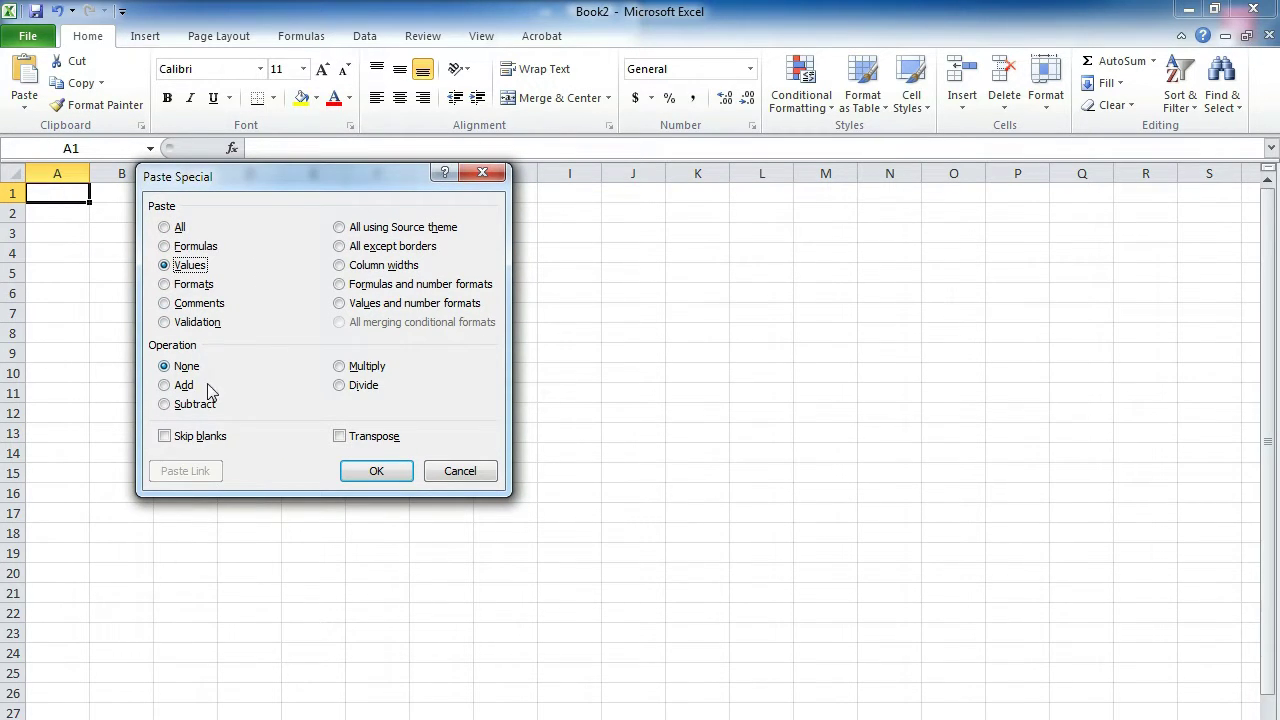
left_click(376, 471)
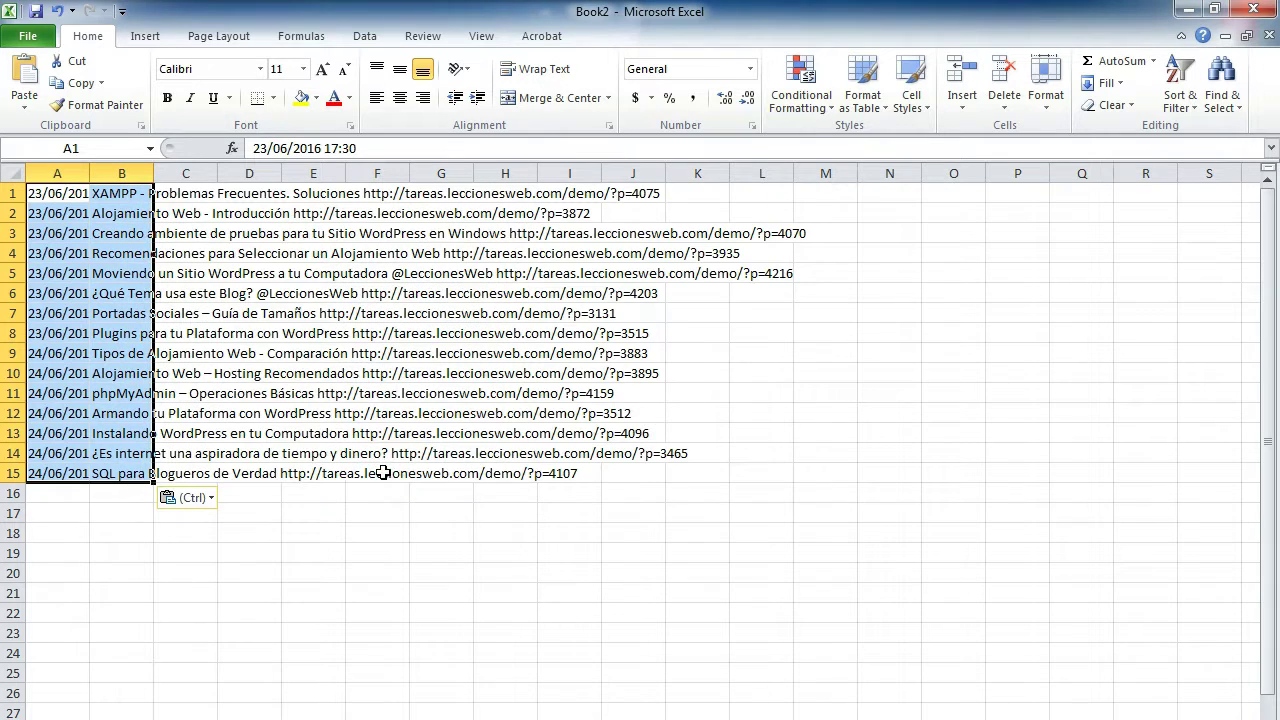
Autofit the column widths of the new sheet to show the full date-times and tweets.
left_click(7, 176)
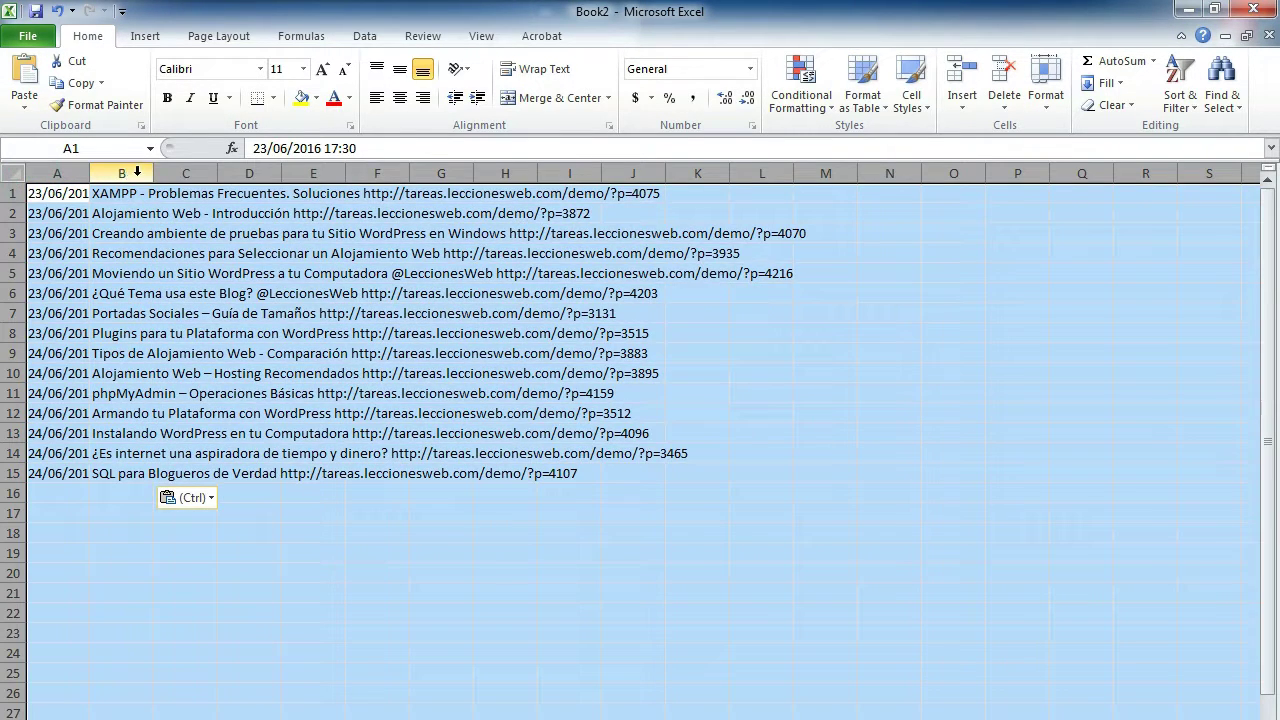
double_click(94, 178)
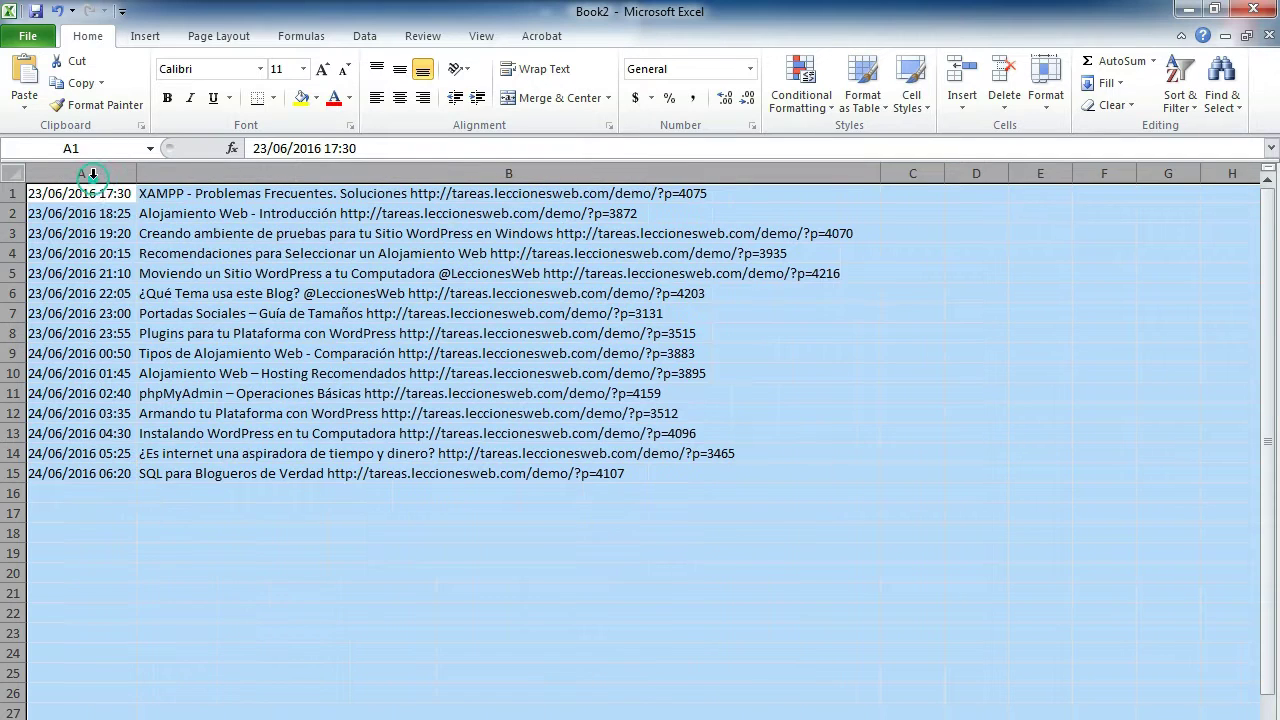
left_click(300, 337)
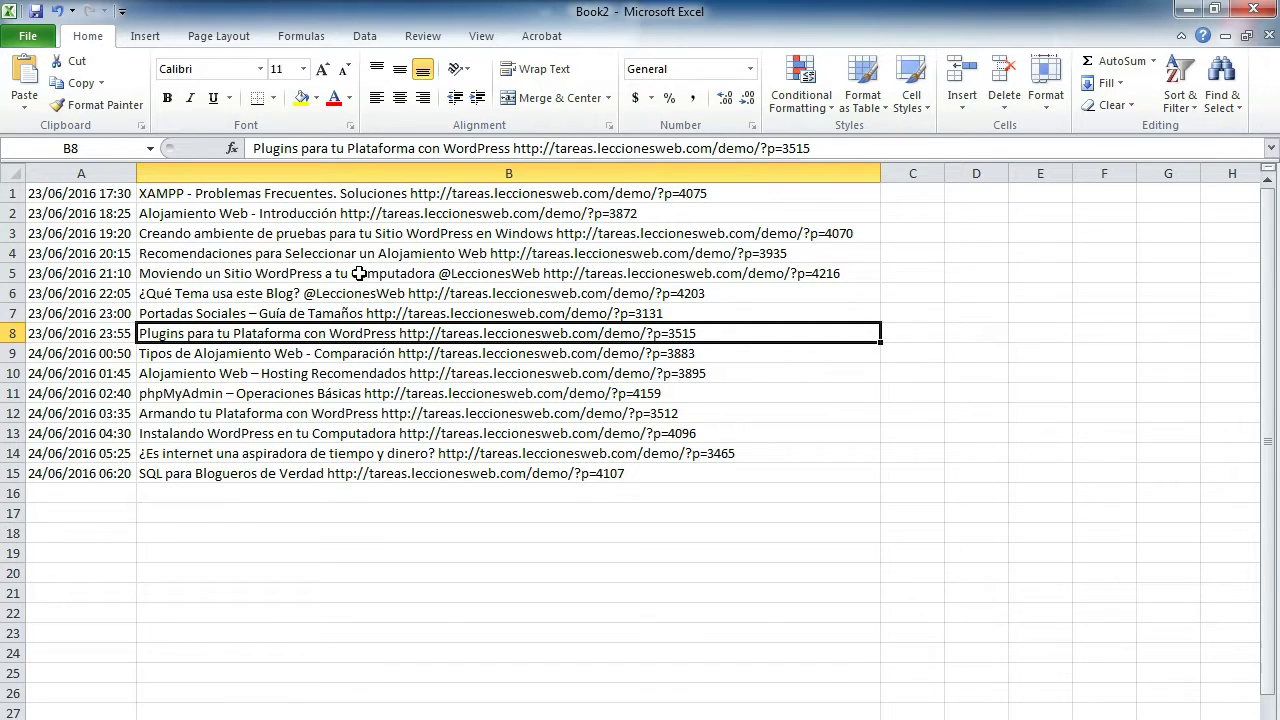
left_click(330, 290)
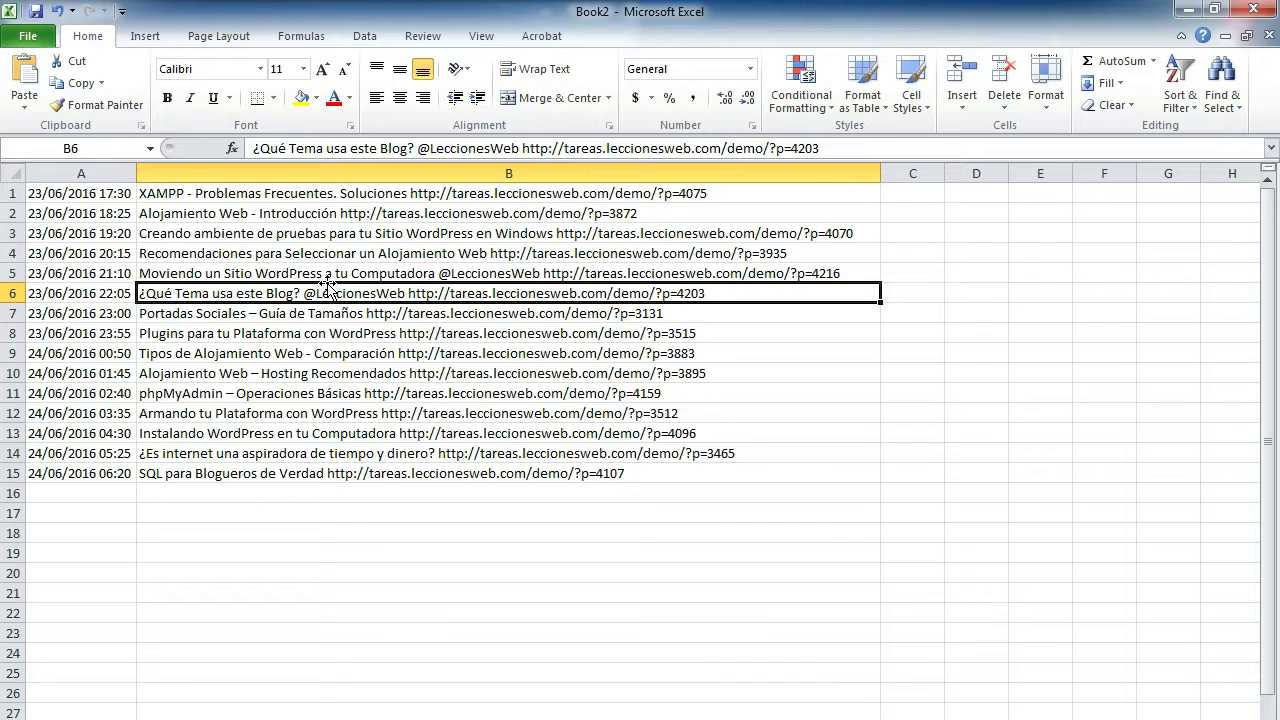
Start saving the new workbook as CSV (Comma delimited) with the file name 06-23-2016.
key("ctrl+s")
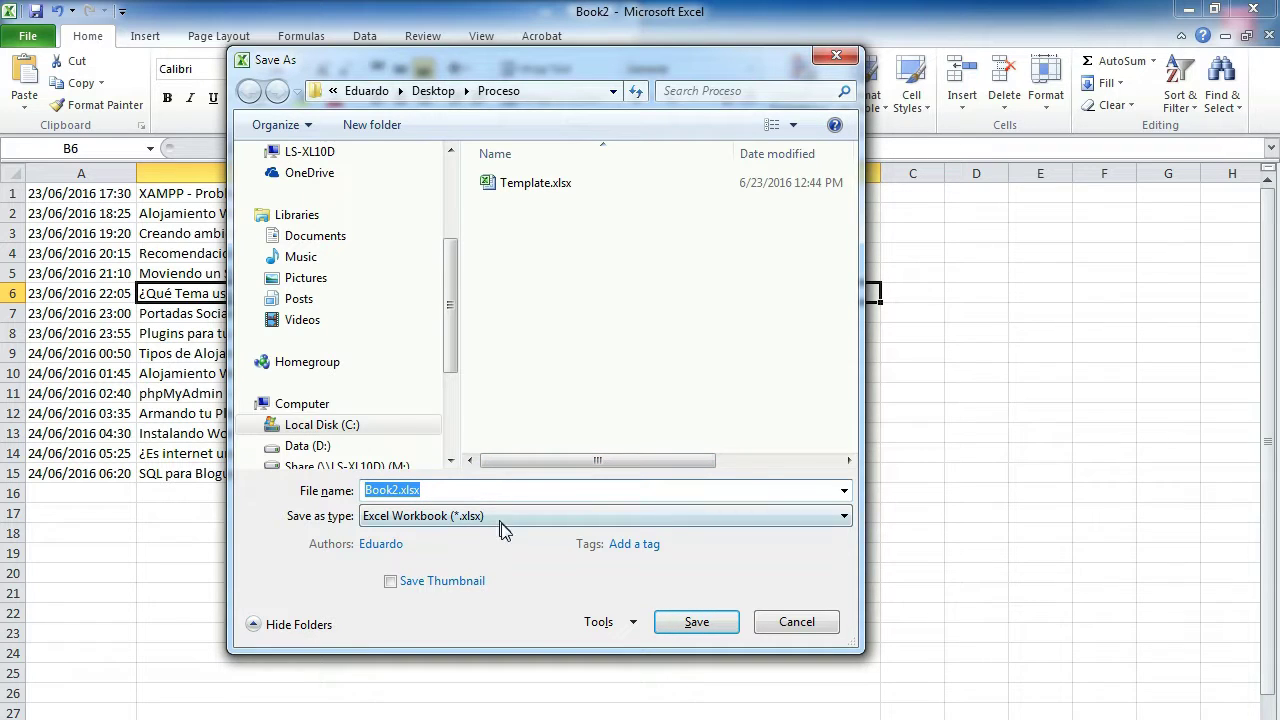
left_click(845, 517)
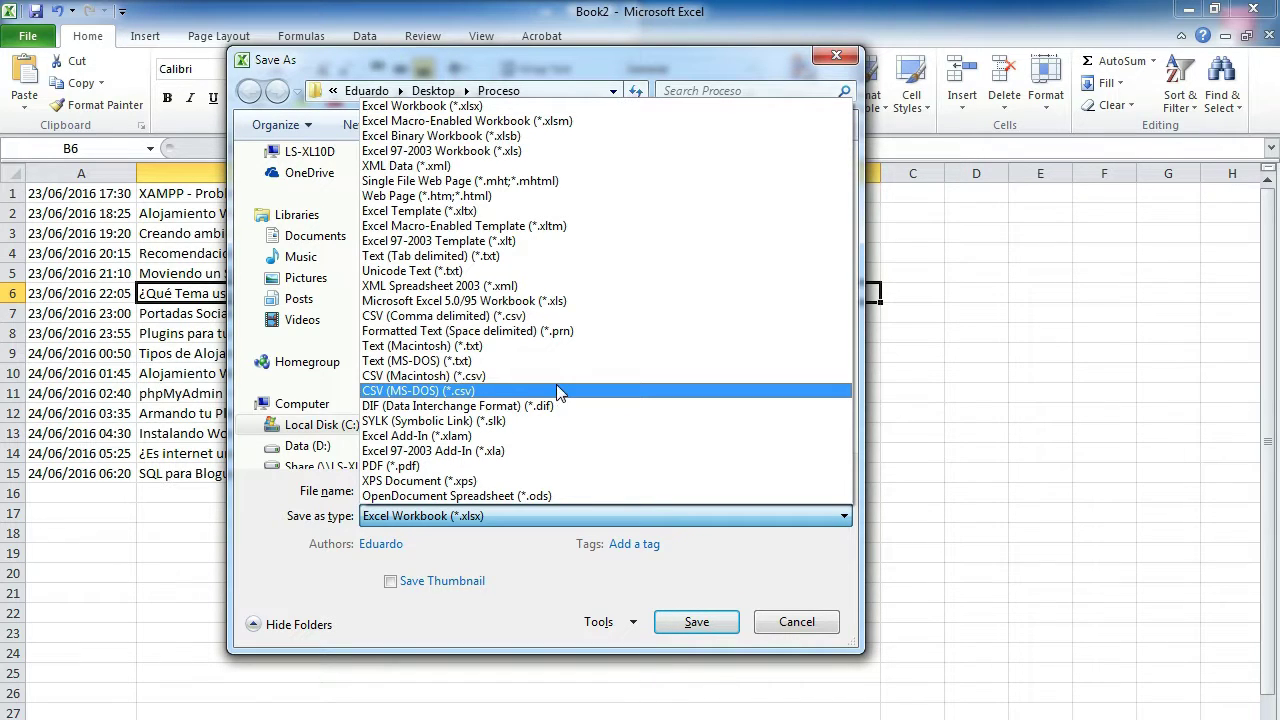
left_click(522, 317)
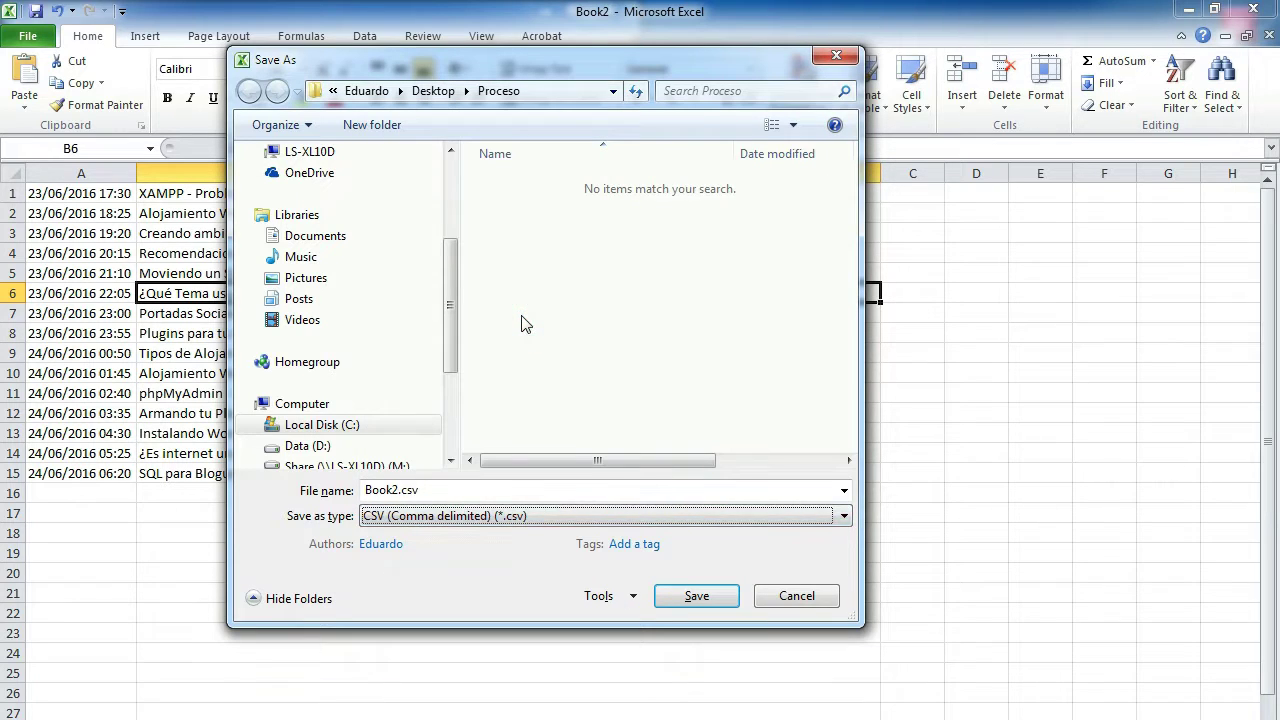
left_click(432, 489)
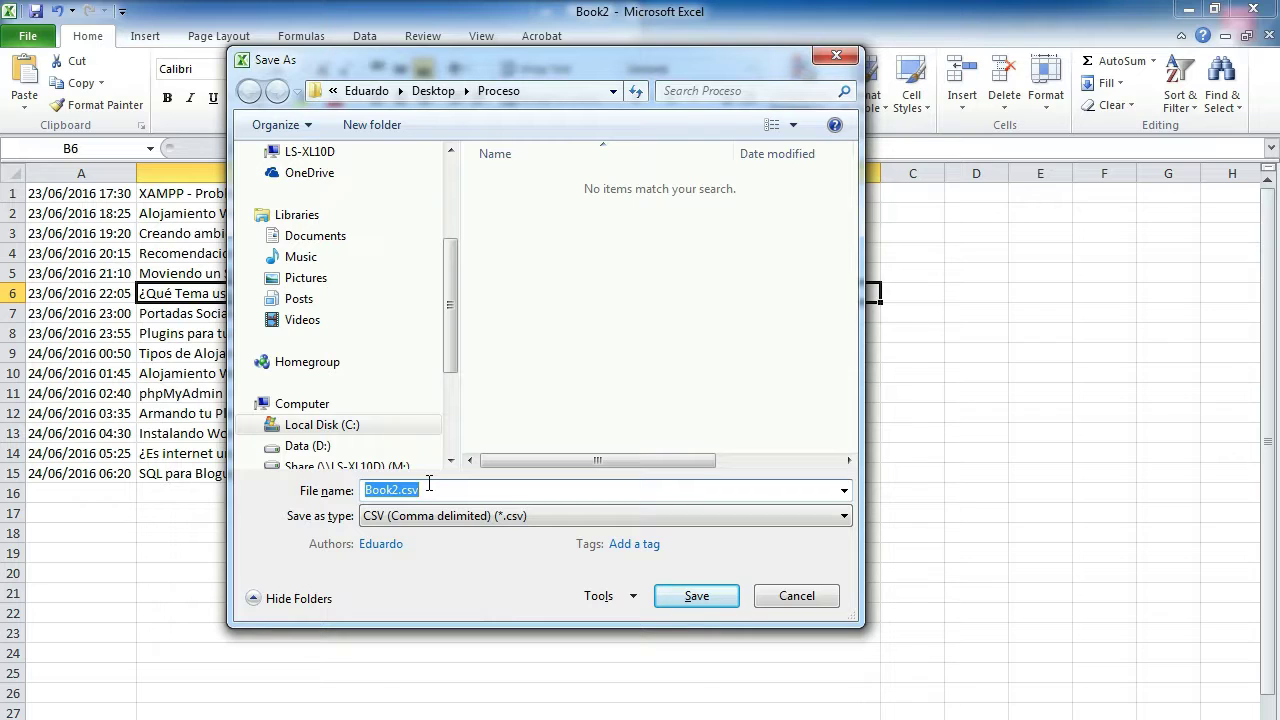
type("06-23-2016")
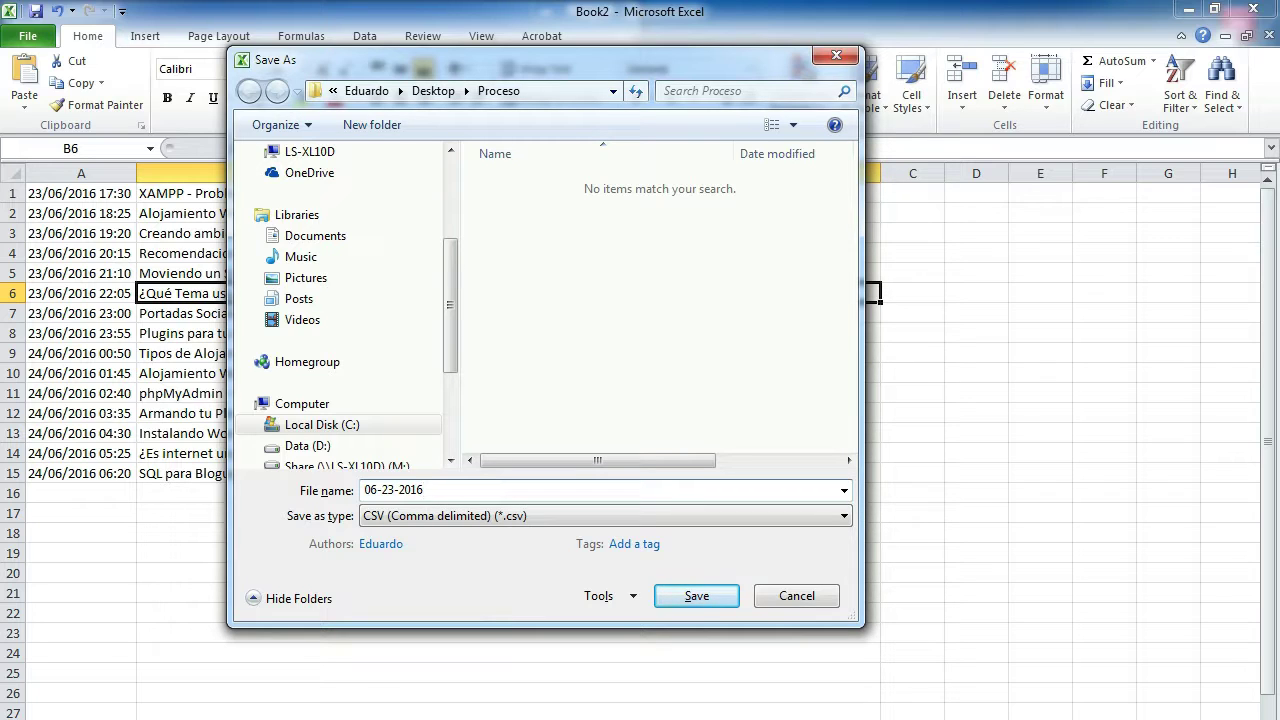
Save the CSV in the Desktop's Proceso folder, accepting the active sheet only and keeping the CSV format.
left_click(300, 240)
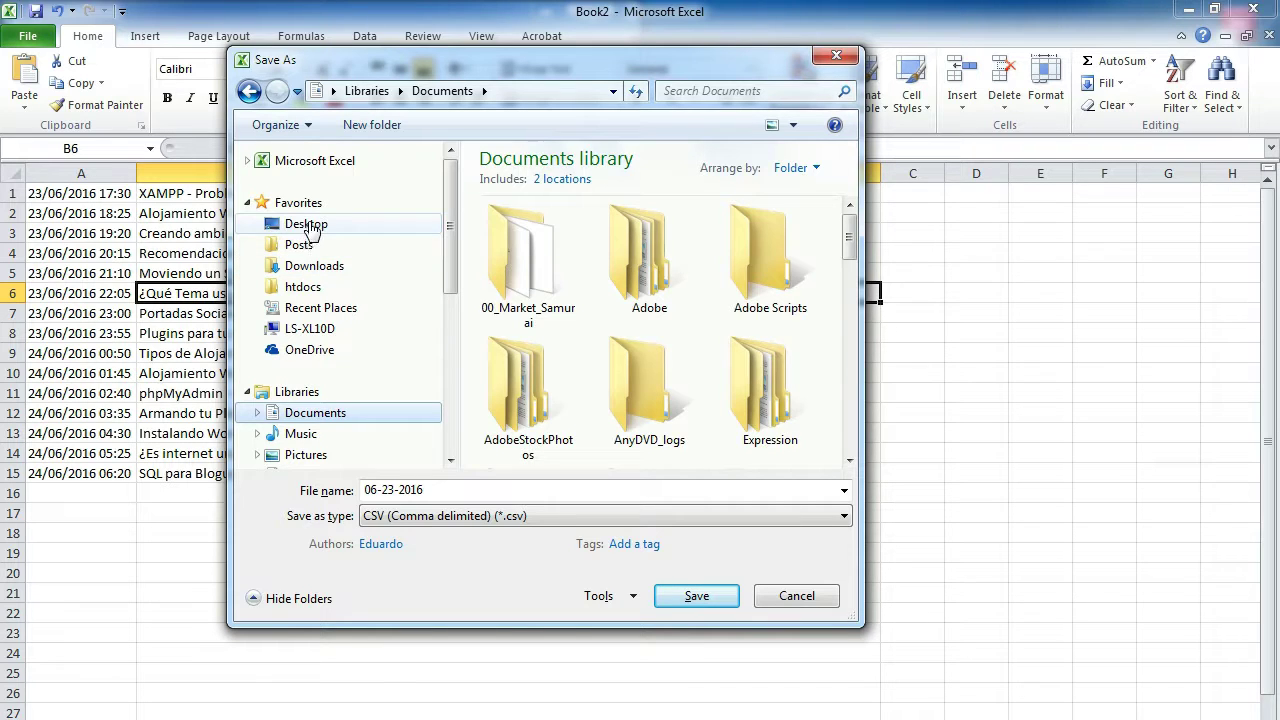
left_click(307, 224)
left_click(505, 450)
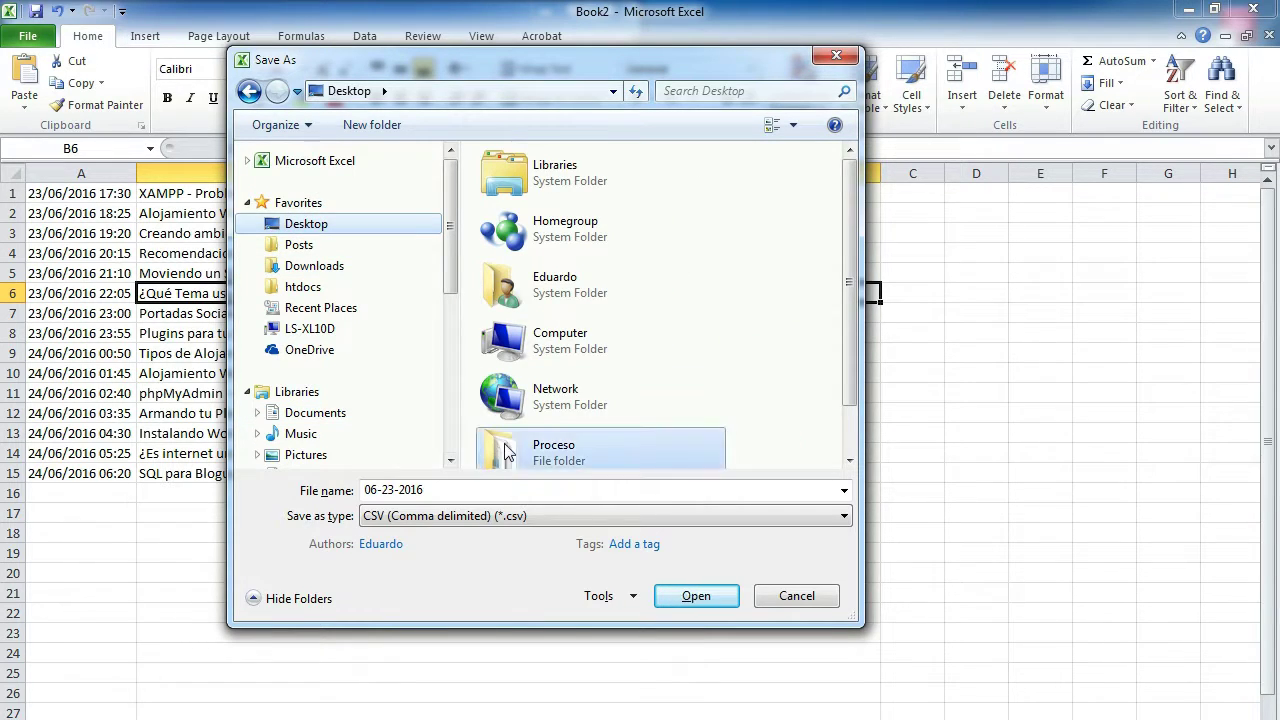
scroll(566, 449, "down", 2)
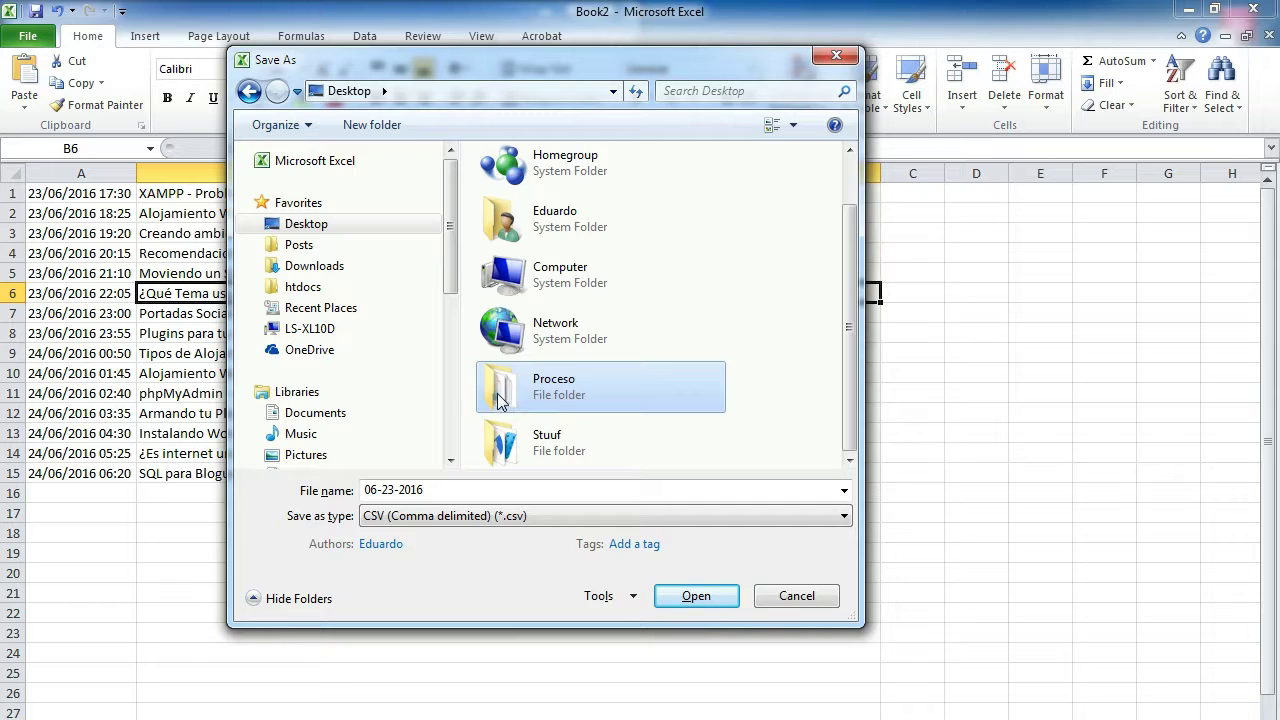
double_click(501, 396)
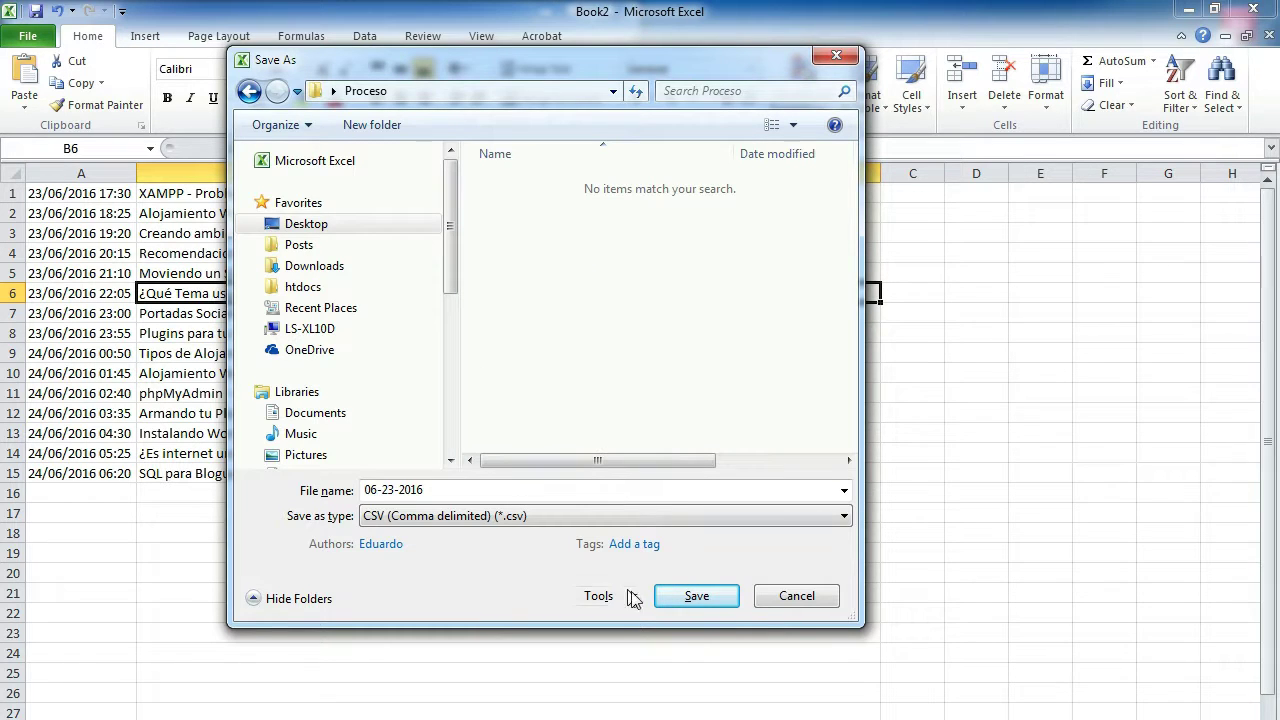
left_click(679, 600)
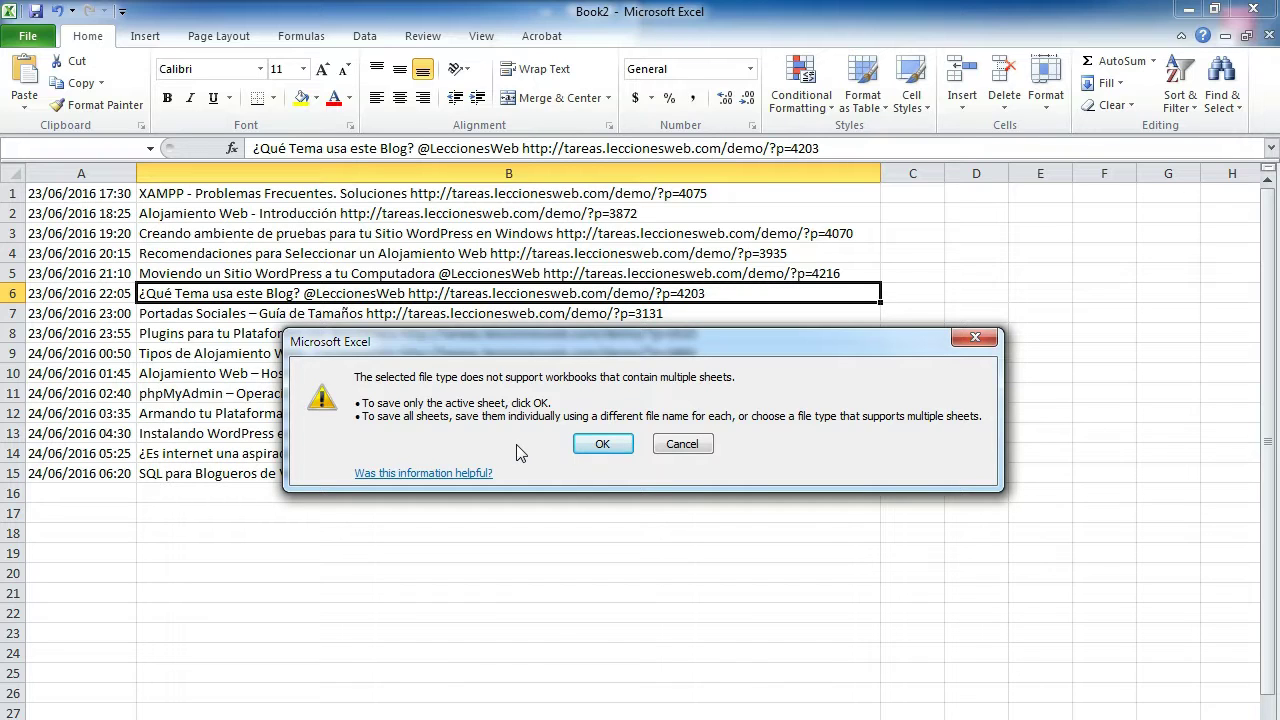
left_click(593, 446)
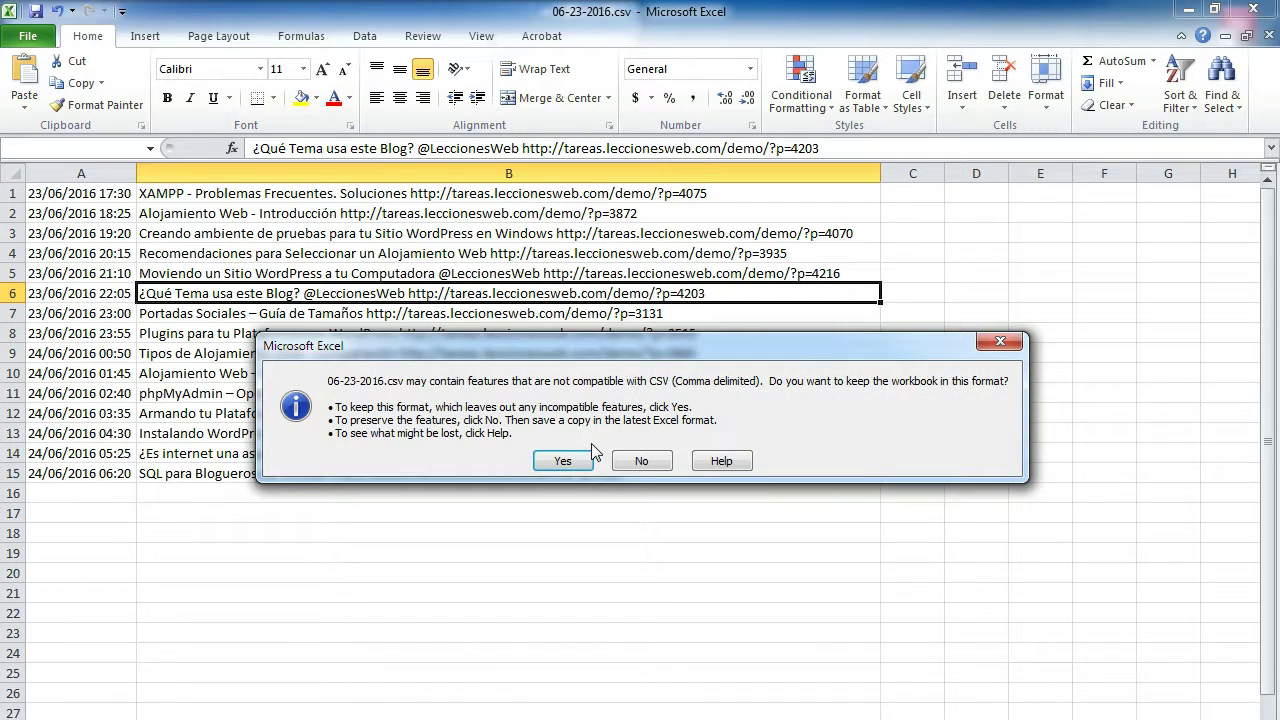
left_click(563, 462)
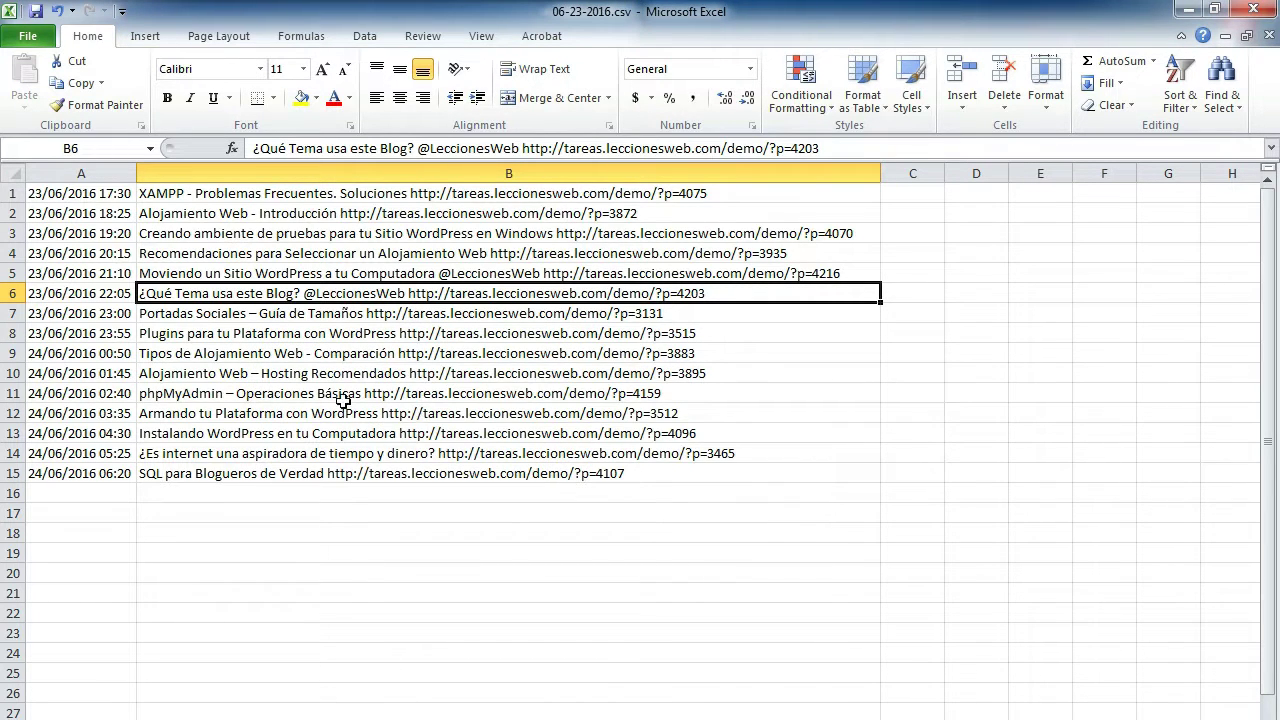
Close 06-23-2016.csv without saving changes and minimize Template.xlsx to reveal the Proceso folder.
left_click(416, 390)
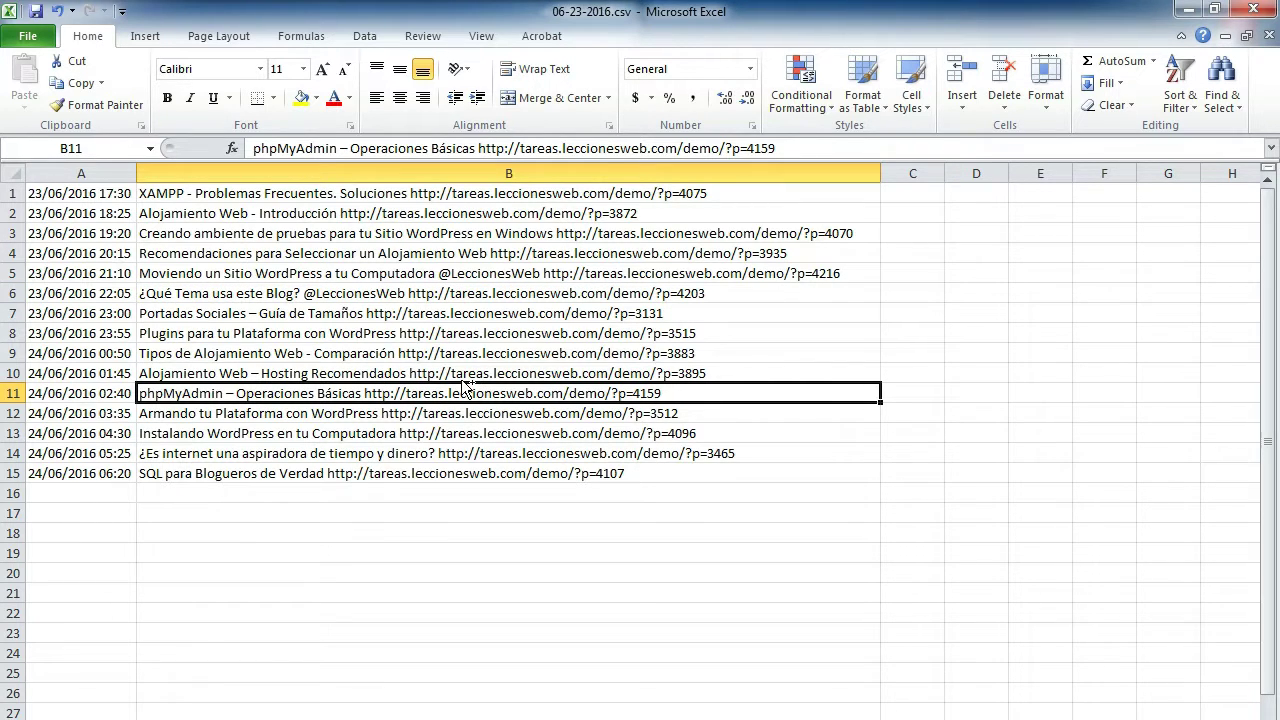
key("ctrl+w")
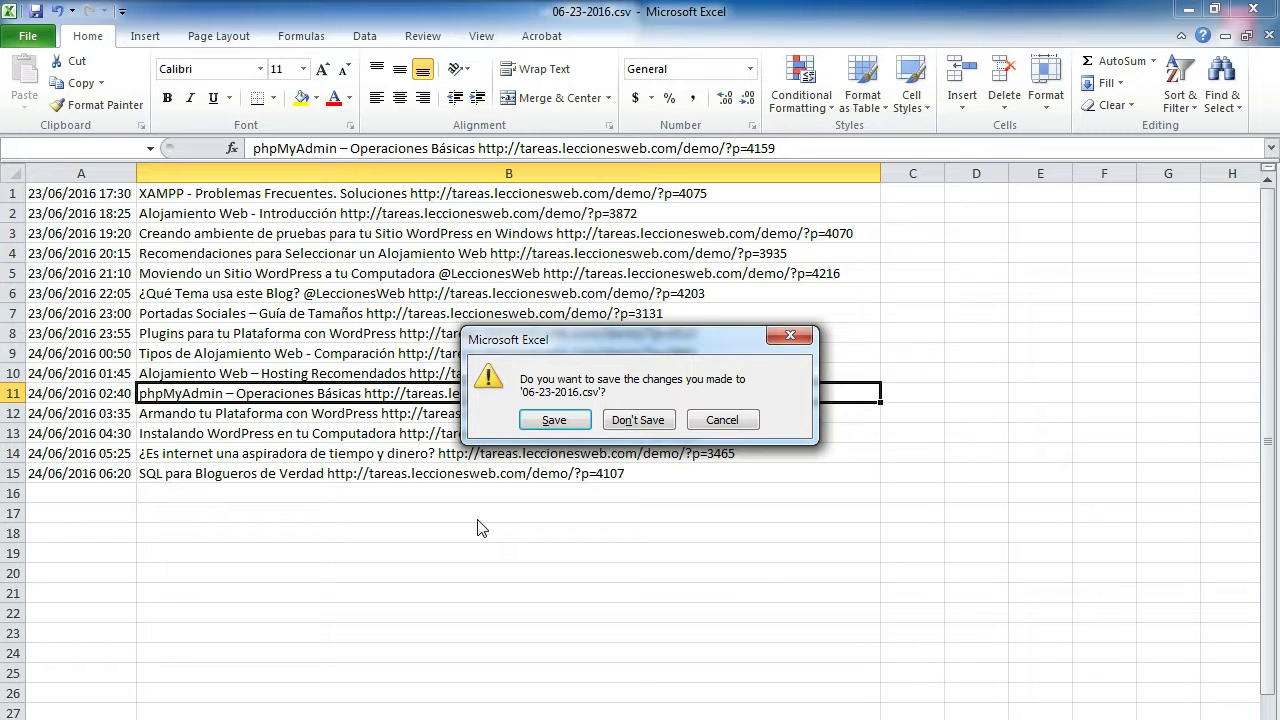
left_click(623, 420)
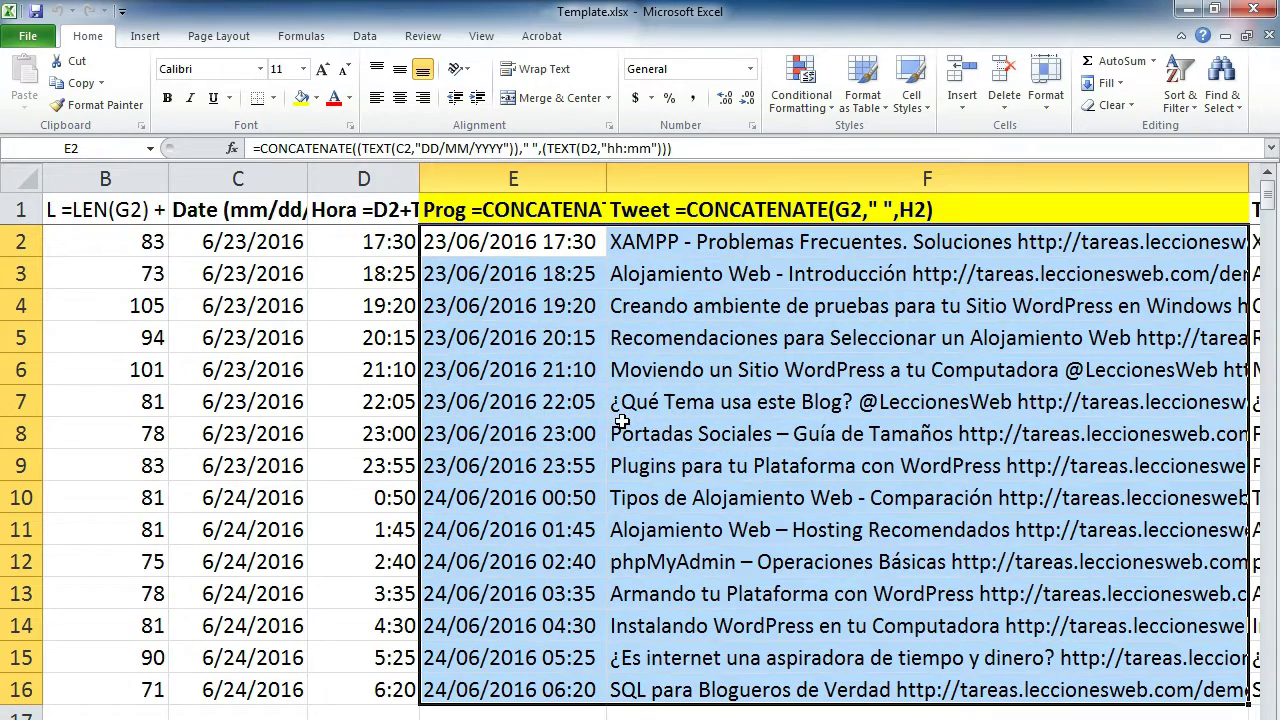
scroll(569, 481, "down", 1)
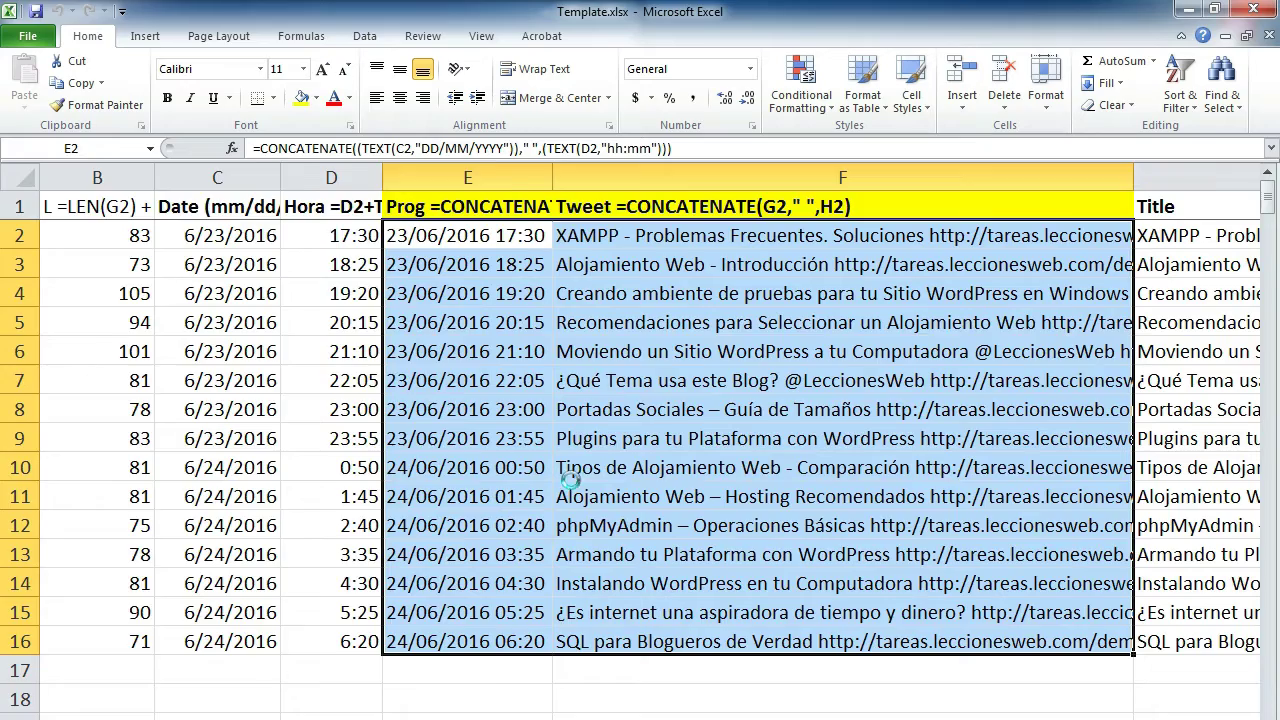
scroll(569, 481, "down", 1)
scroll(569, 481, "down", 2)
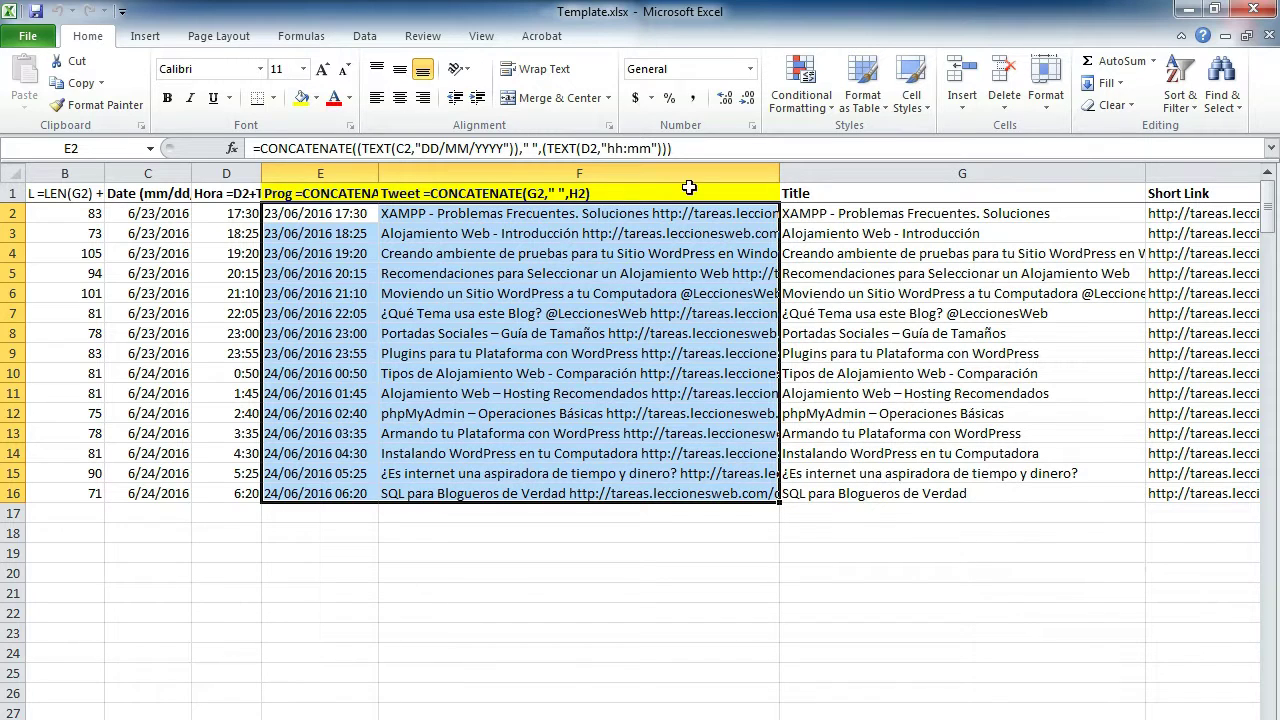
left_click(1186, 14)
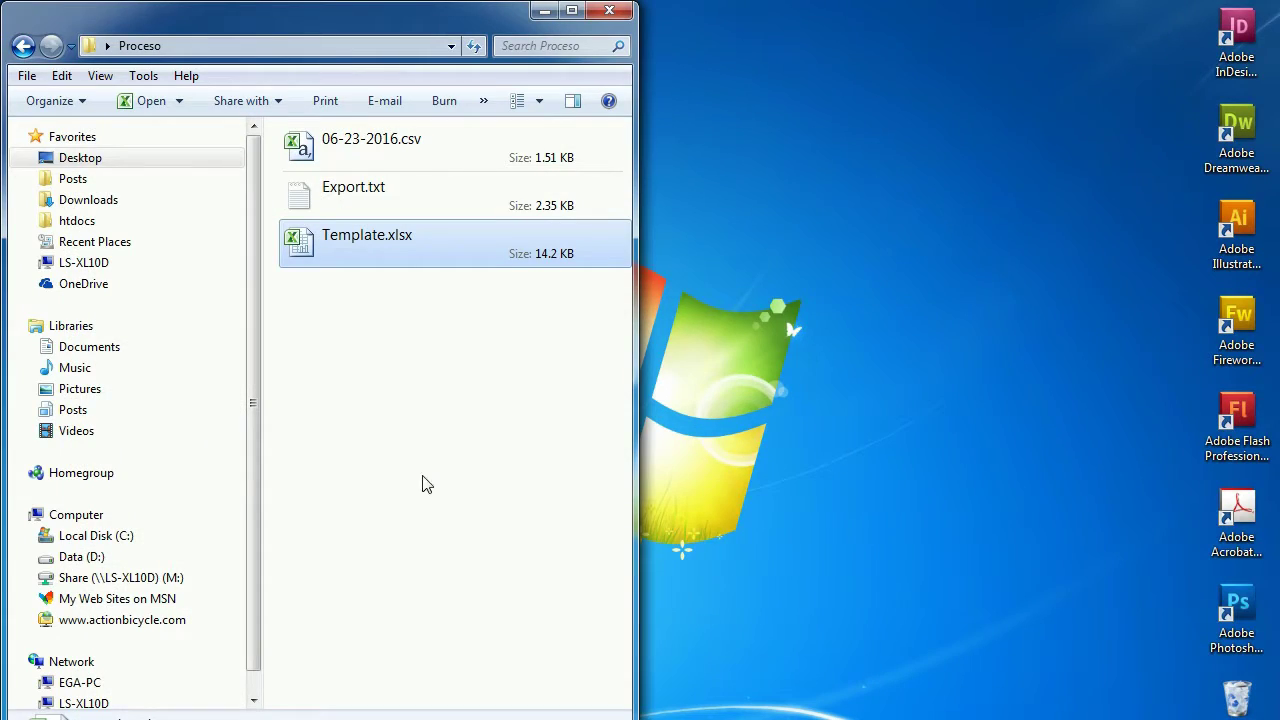
Start Notepad, dock it beside the Proceso folder window and open 06-23-2016.csv in it.
left_click(410, 484)
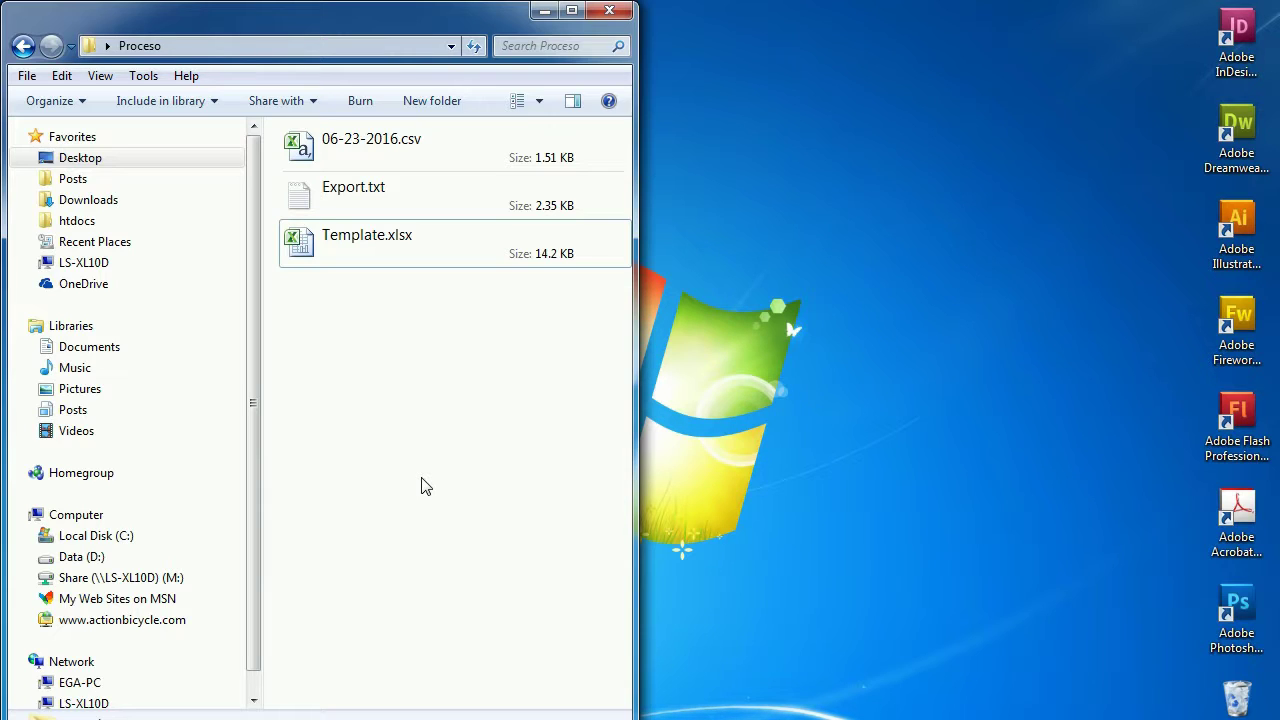
left_click(421, 486)
key("super")
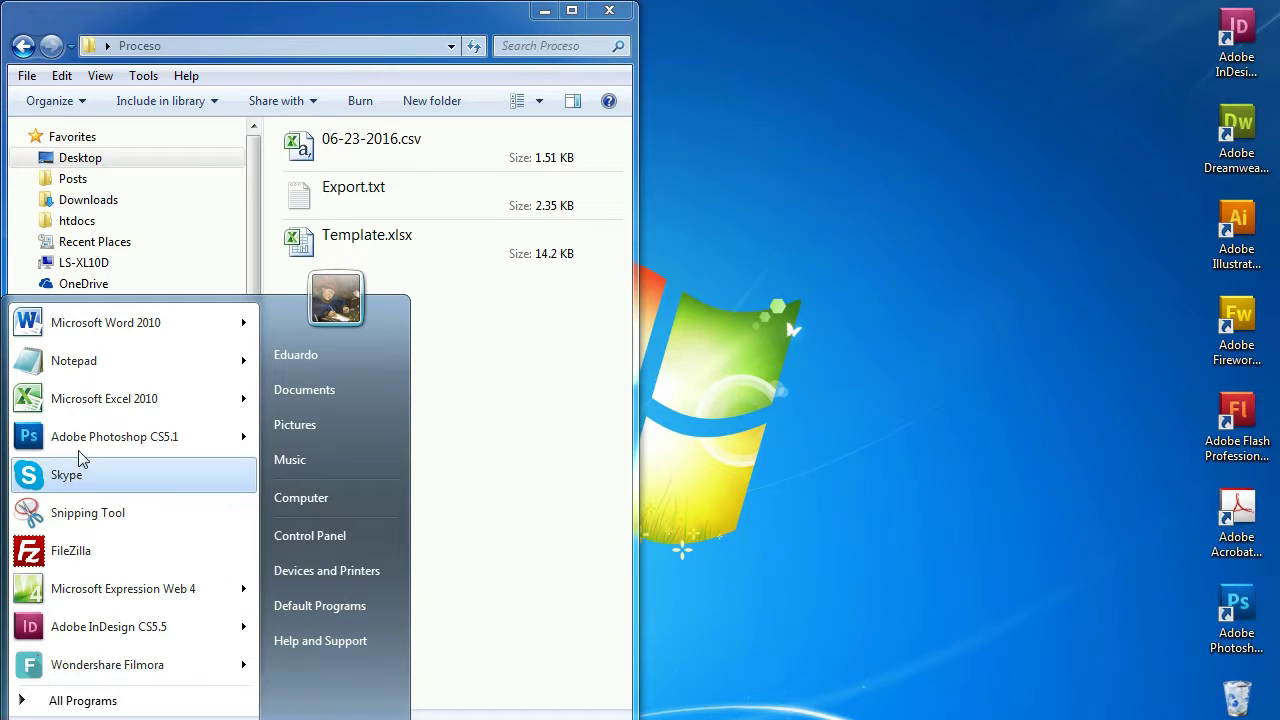
left_click(85, 366)
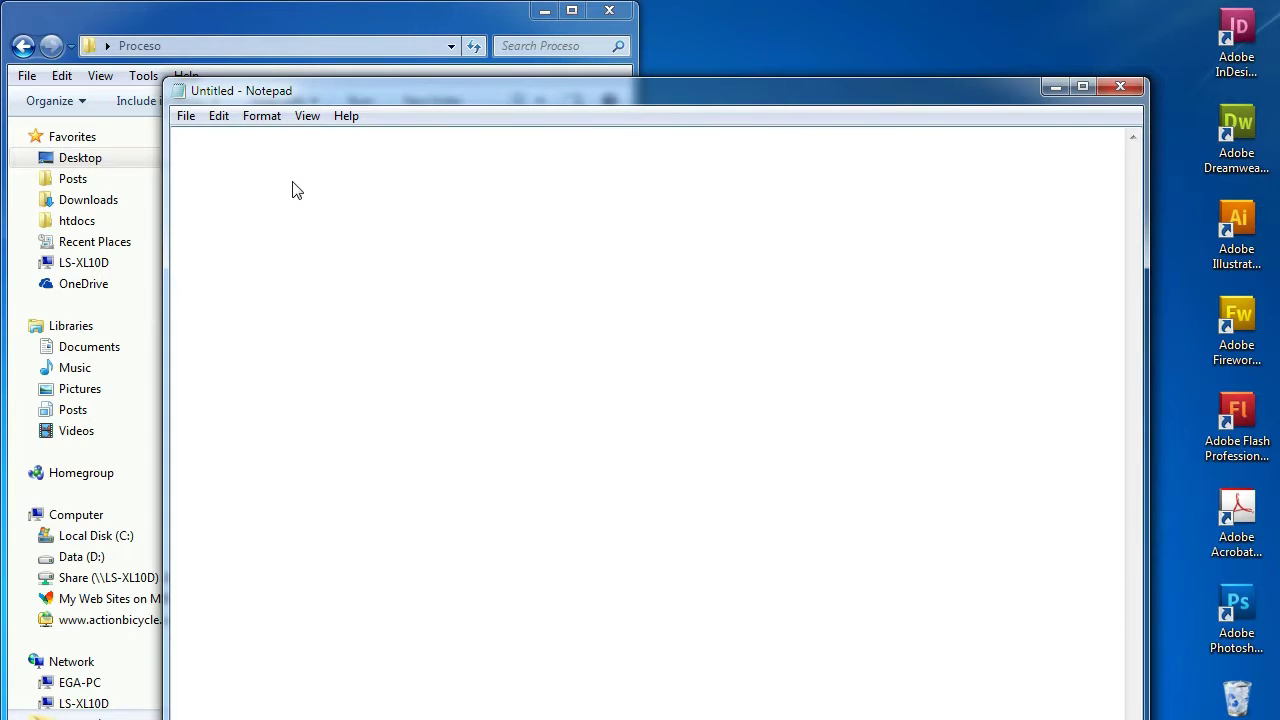
key("super+Right")
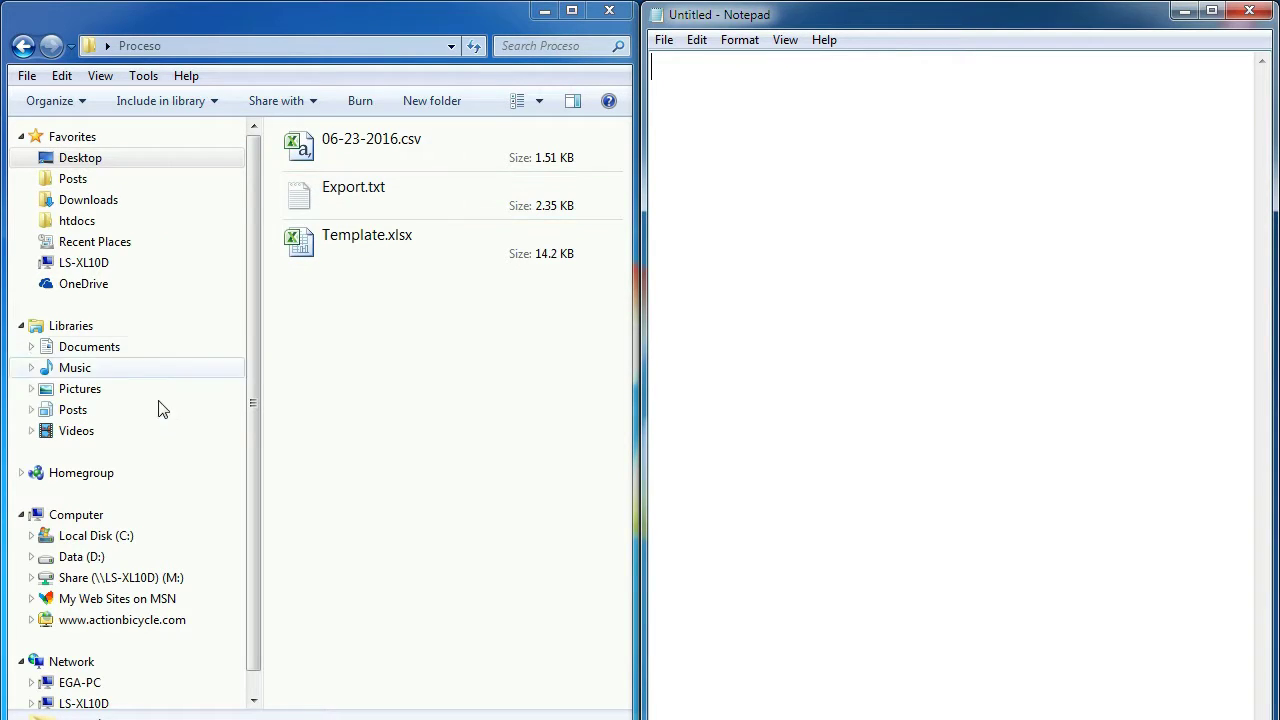
left_click(342, 412)
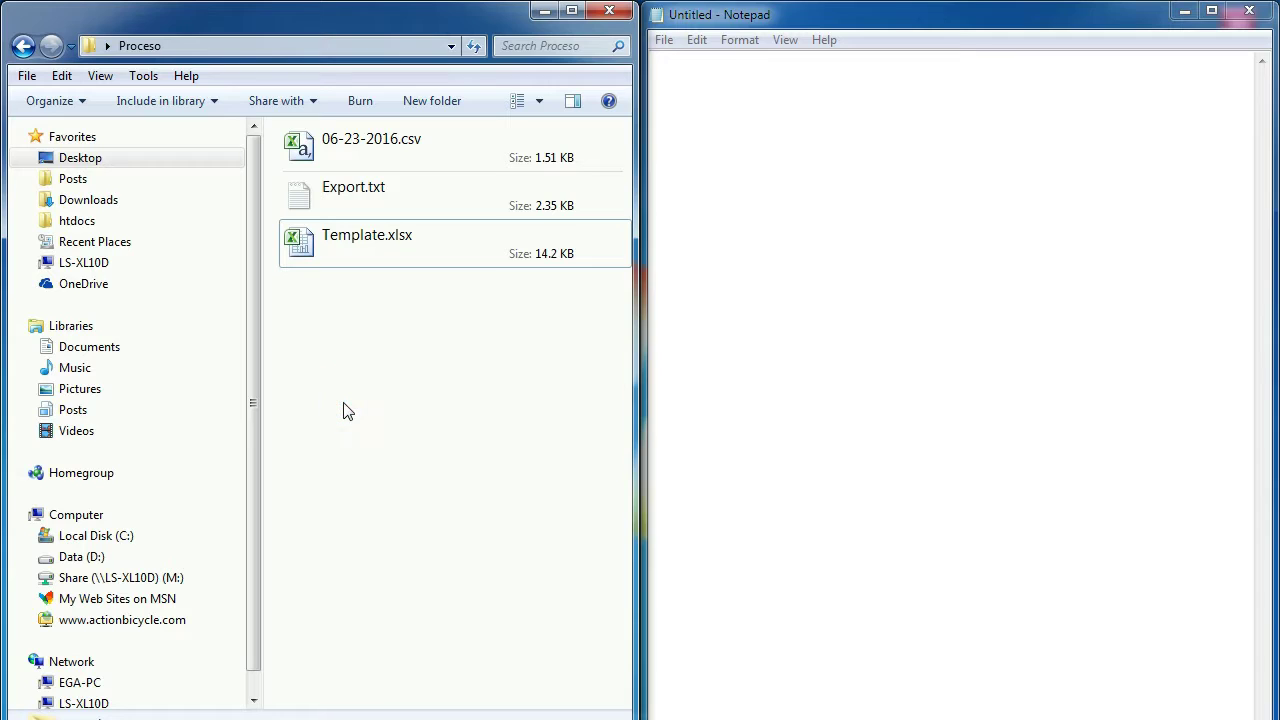
left_click(303, 150)
left_click_drag(303, 150, 800, 246)
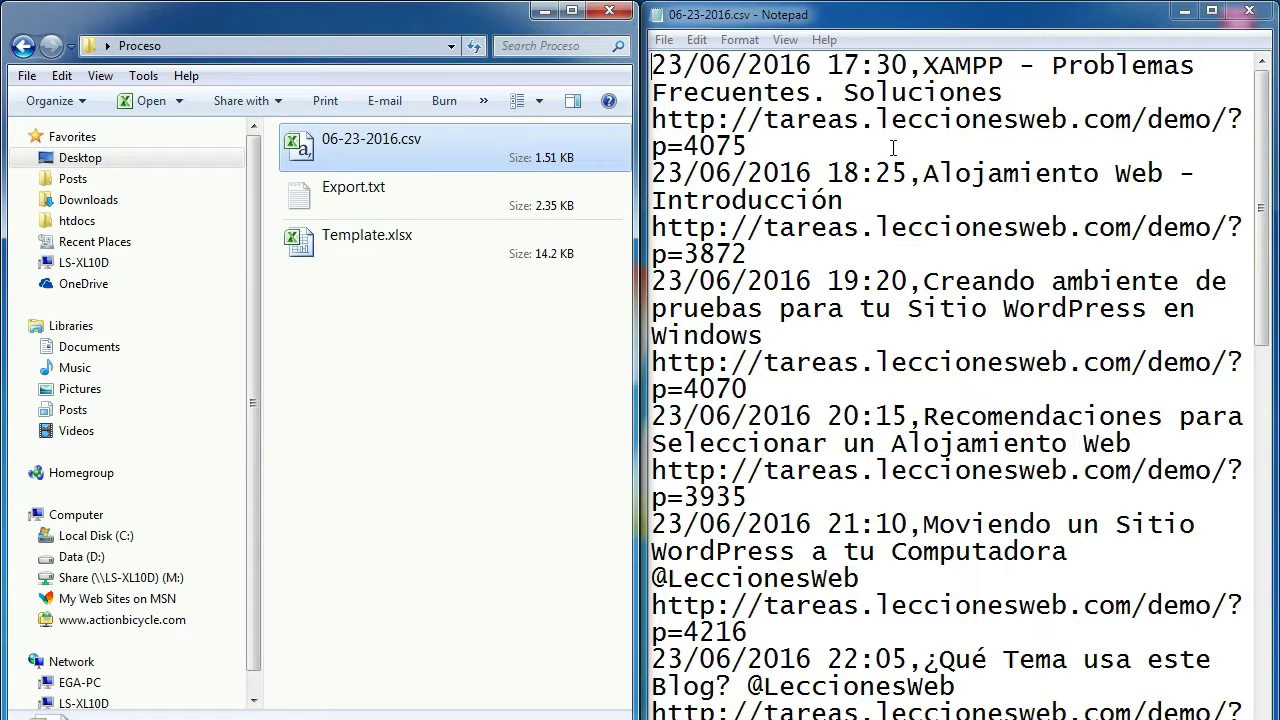
Save 06-23-2016.csv under the same name with UTF-8 encoding and the All Files type, replacing the existing file.
left_click(664, 40)
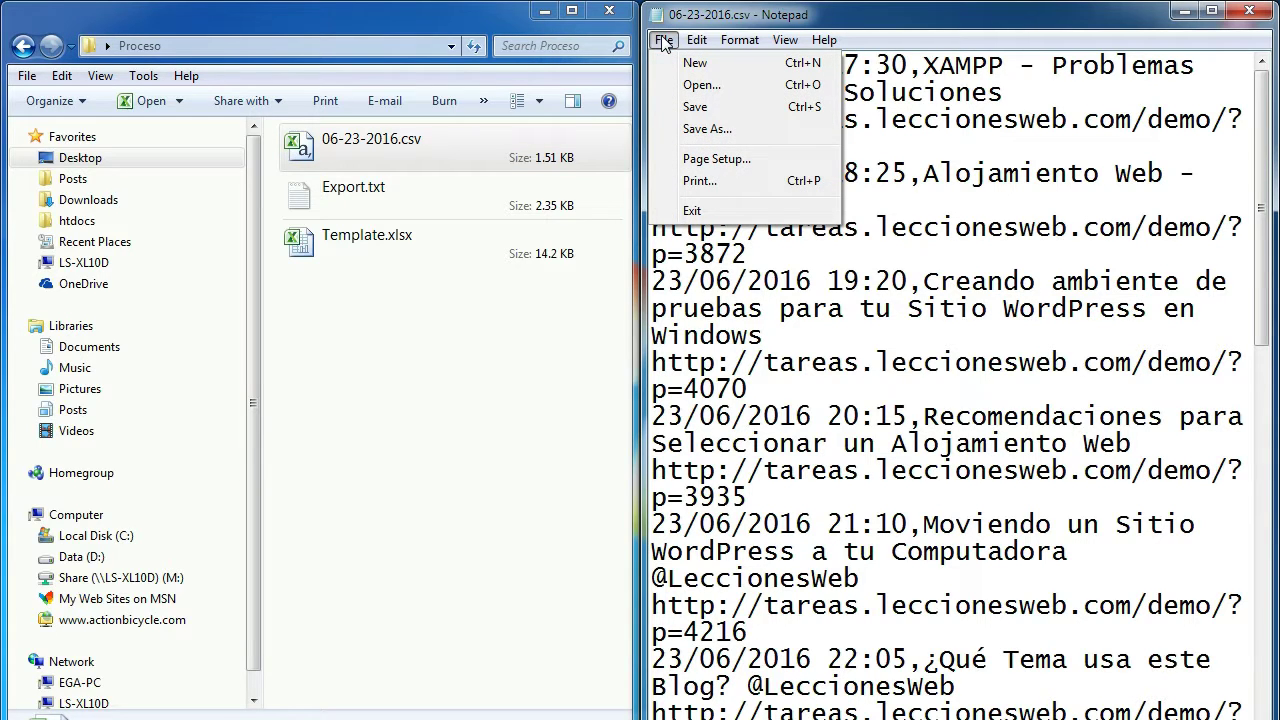
left_click(700, 129)
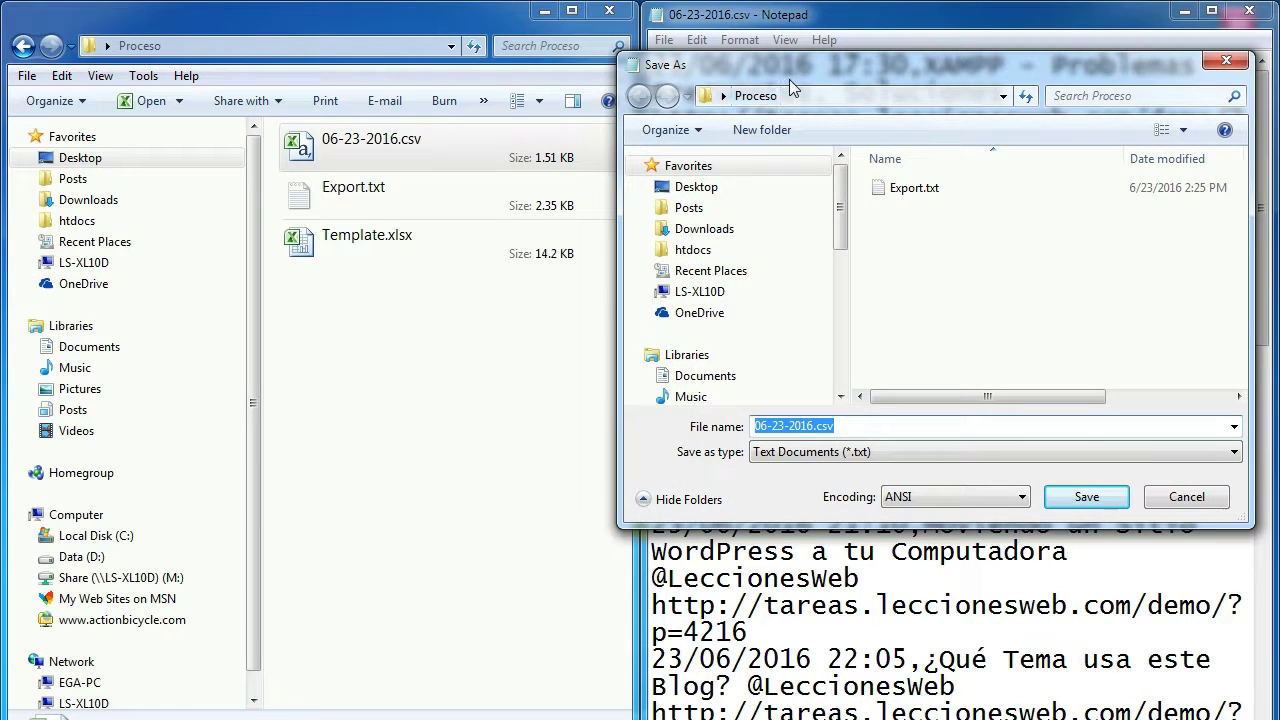
left_click_drag(790, 74, 455, 140)
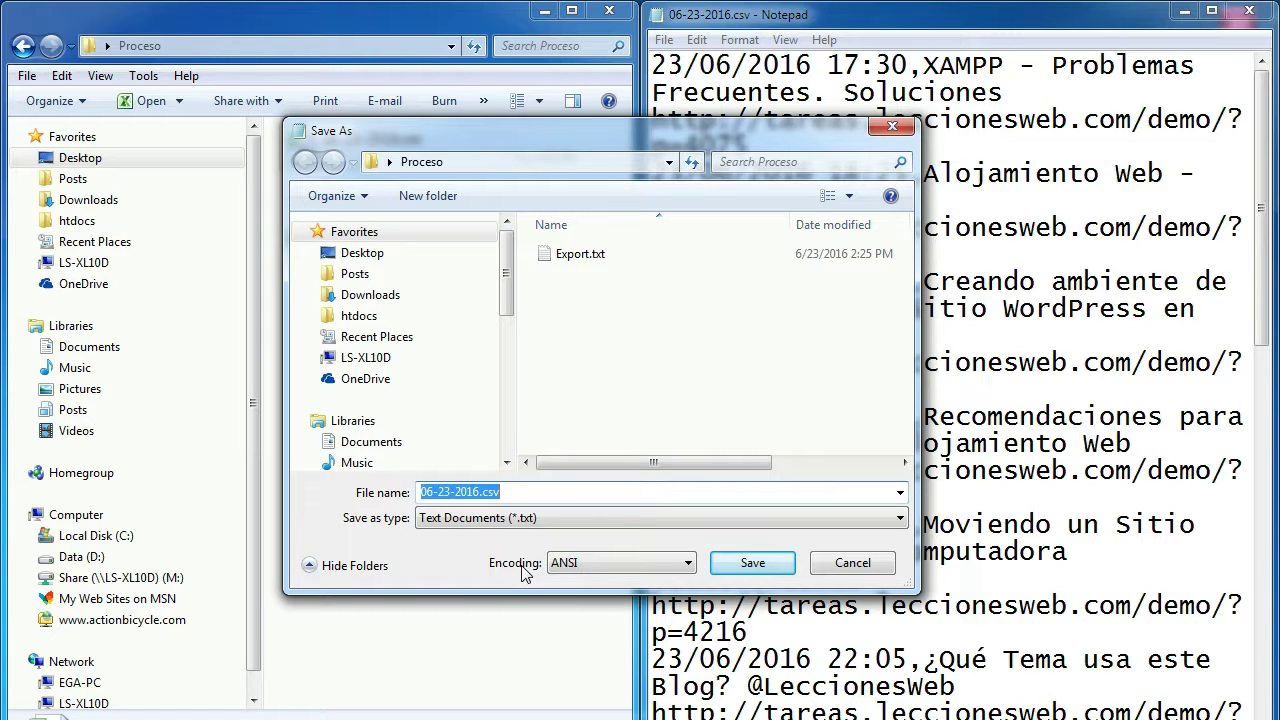
left_click(688, 565)
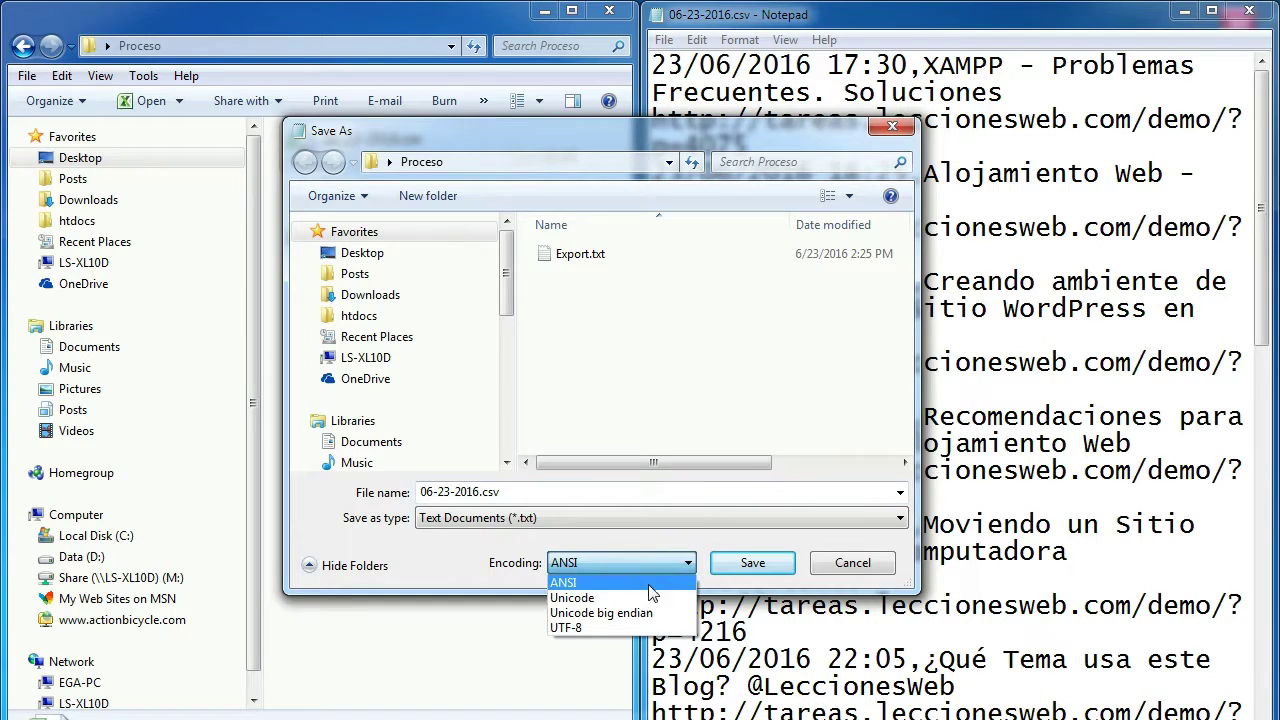
left_click(622, 628)
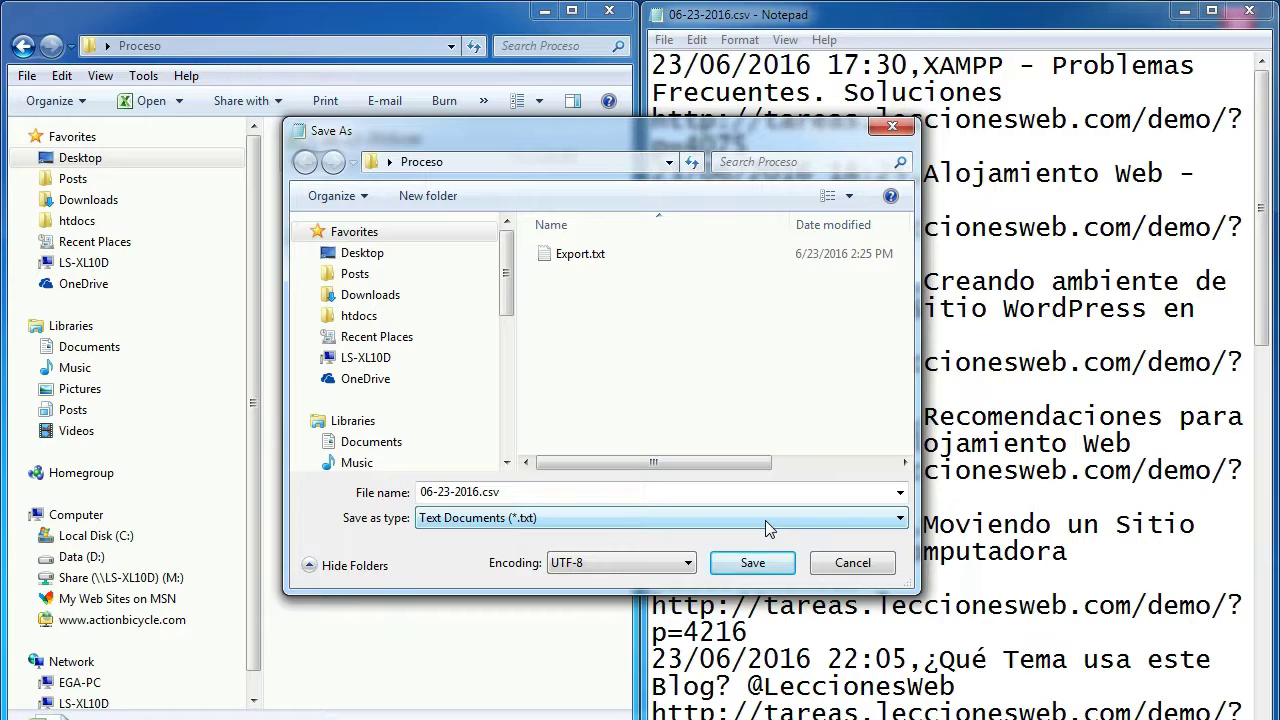
left_click(901, 520)
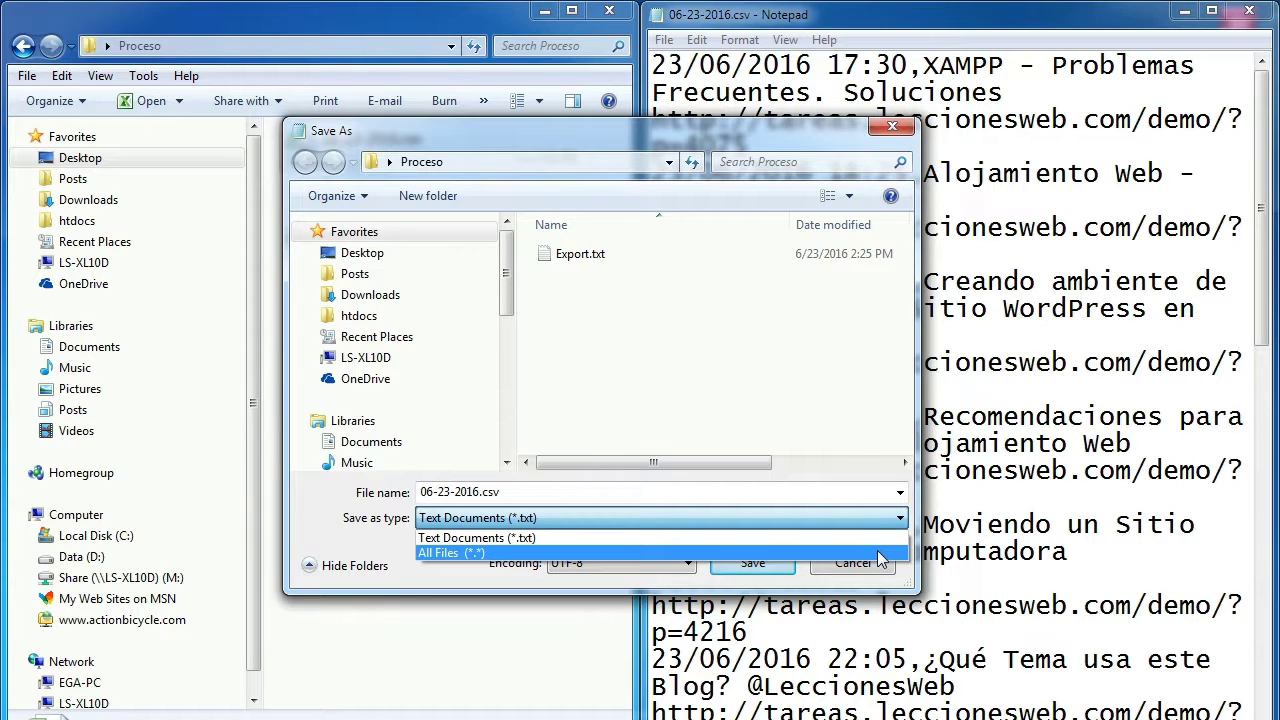
left_click(880, 553)
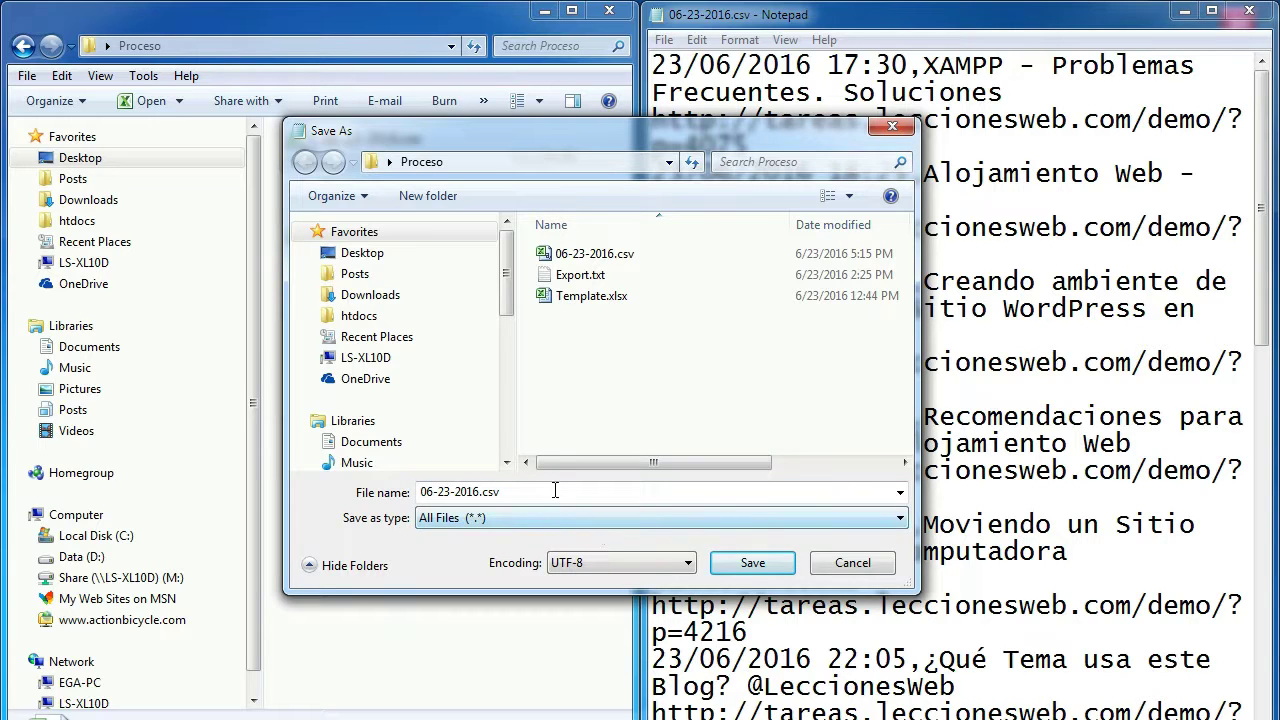
left_click(752, 563)
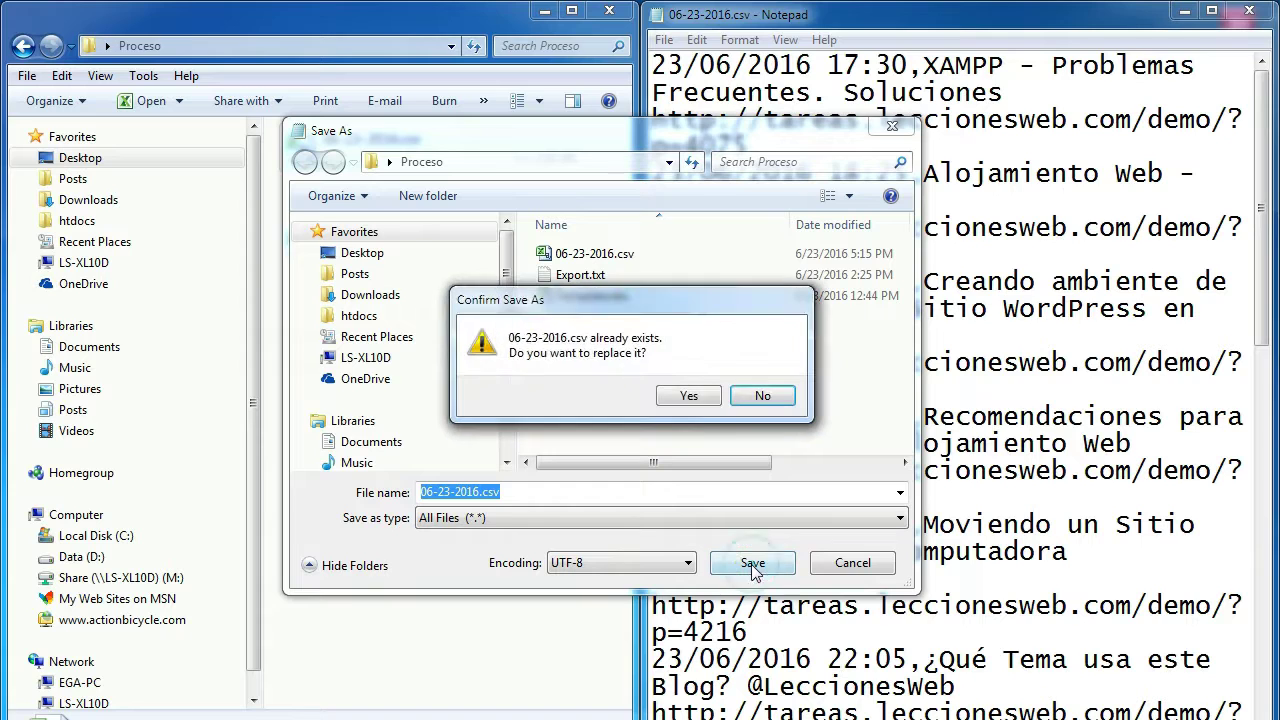
left_click(686, 396)
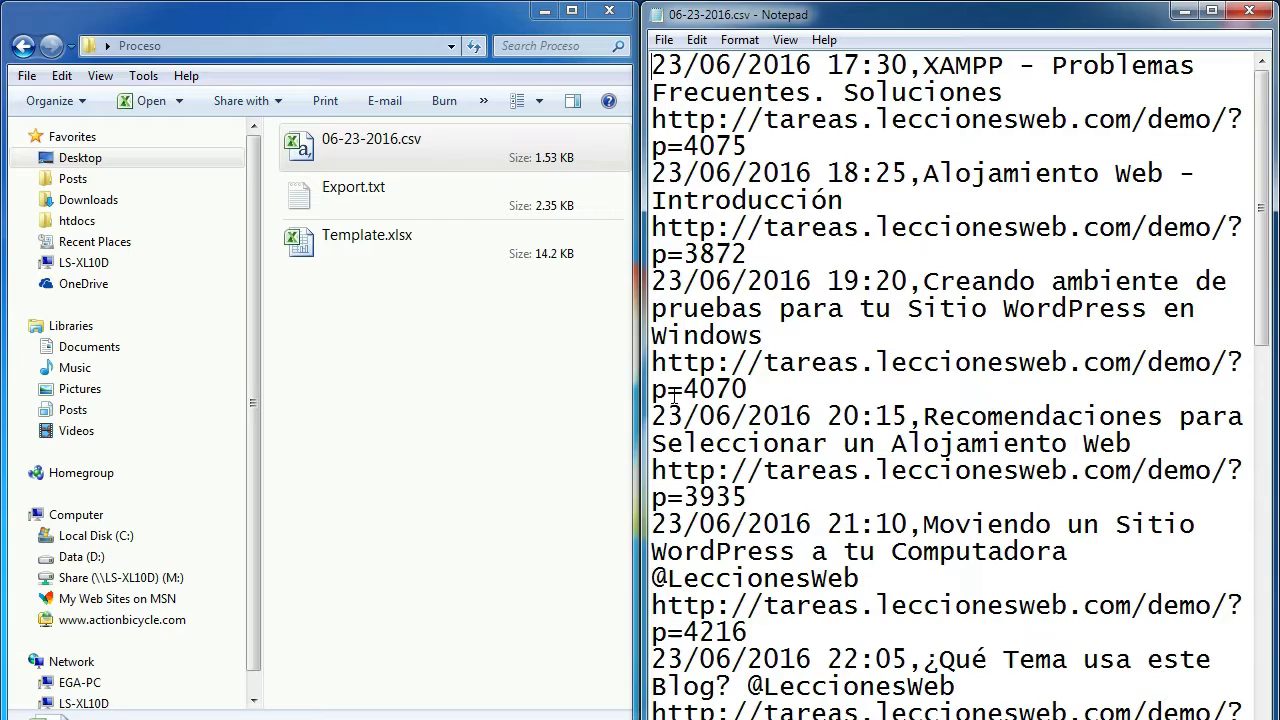